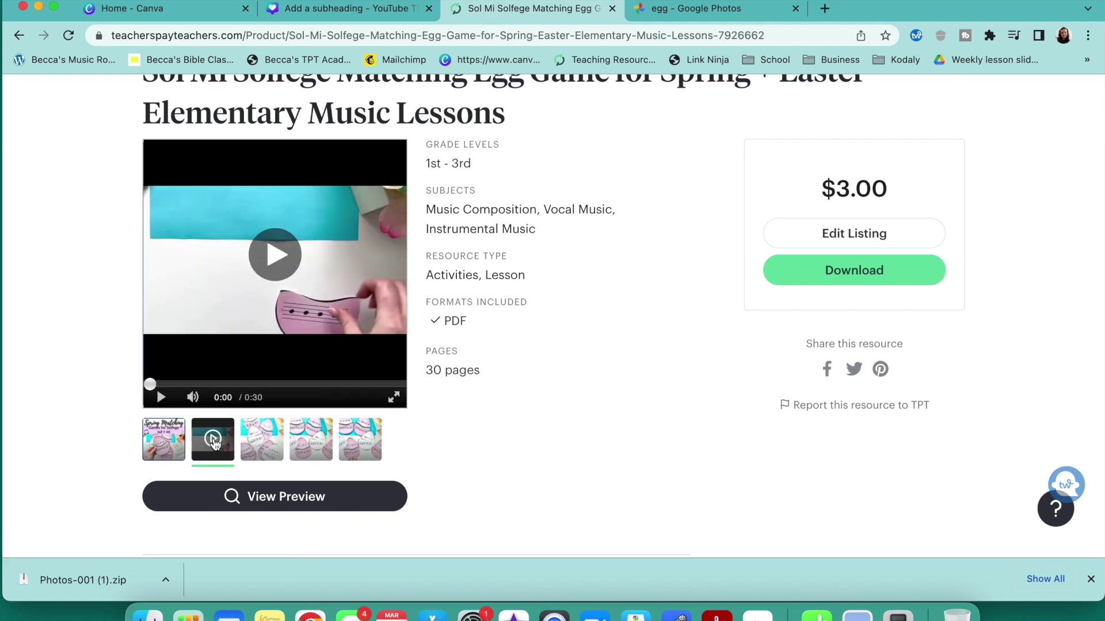
- Look through the cover image, video and product photos of the Sol Mi Solfege Matching Egg Game listing
{"action": "left_click", "coordinate": [262, 440]}
{"action": "left_click", "coordinate": [311, 442]}
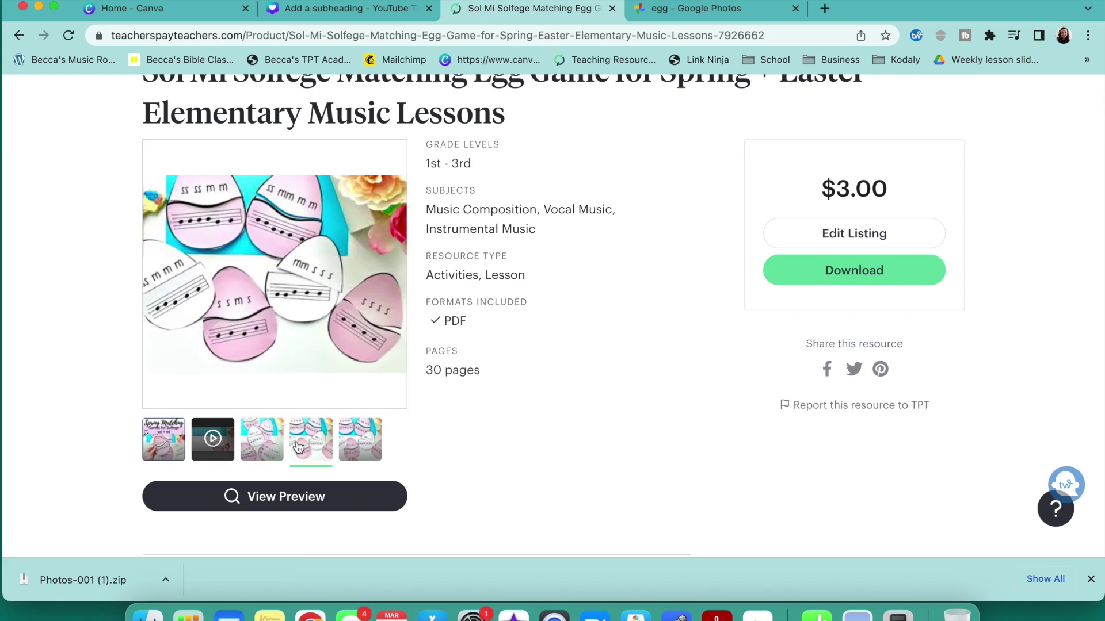
{"action": "left_click", "coordinate": [350, 448]}
{"action": "left_click", "coordinate": [213, 439]}
{"action": "left_click", "coordinate": [176, 441]}
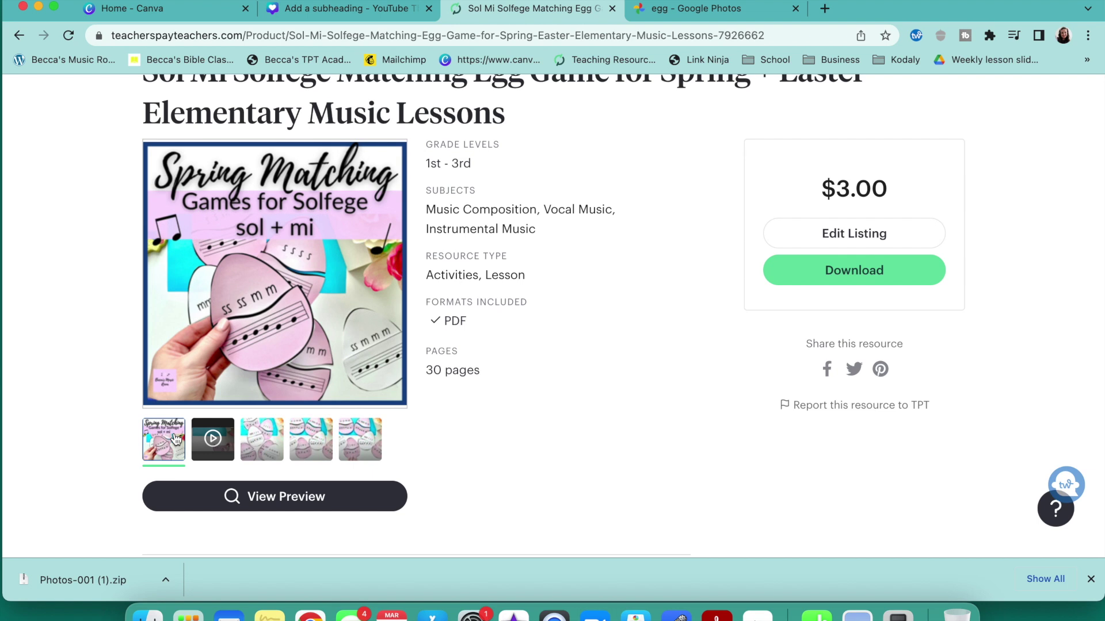
{"action": "scroll", "coordinate": [176, 440], "scroll_direction": "up", "scroll_amount": 1}
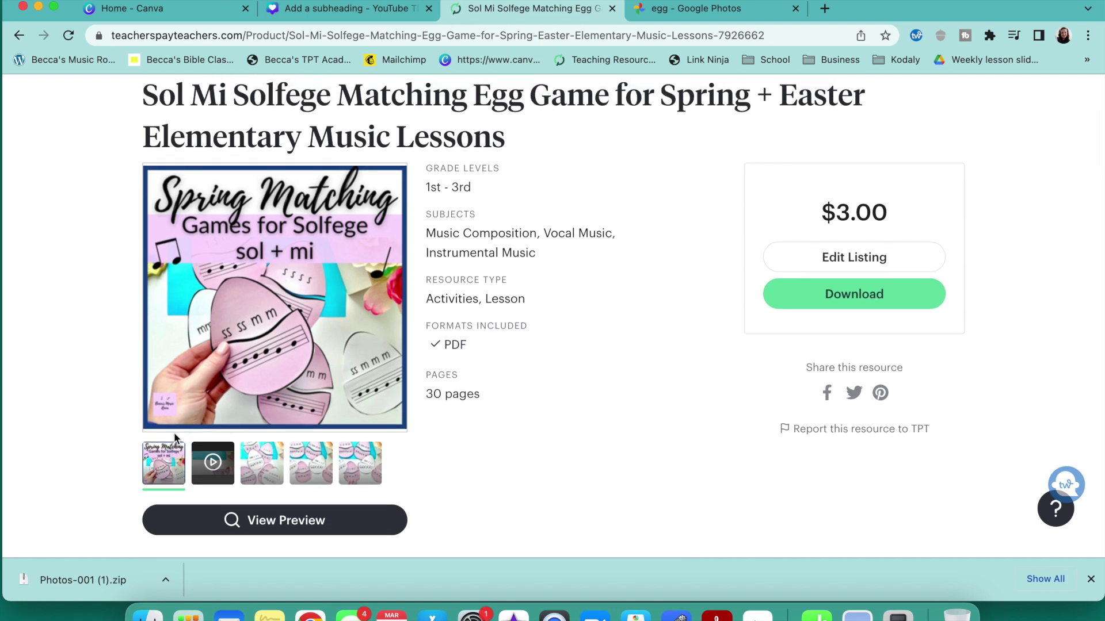
- Examine the pages of the egg game's preview document from cover to last page, and close the preview
{"action": "scroll", "coordinate": [173, 433], "scroll_direction": "down", "scroll_amount": 1}
{"action": "left_click", "coordinate": [220, 495]}
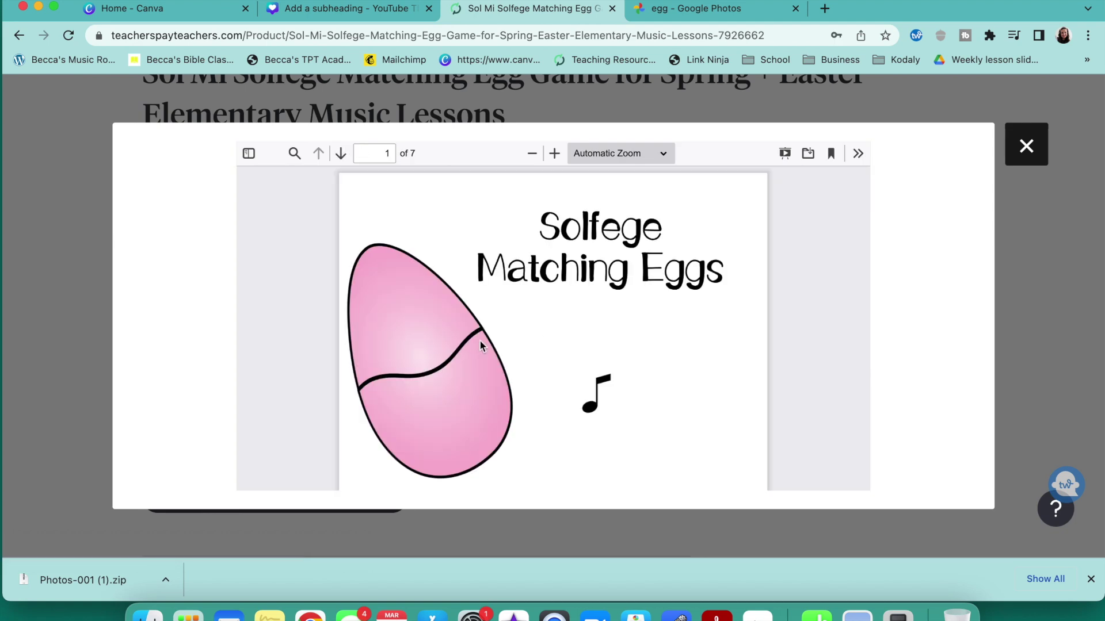
{"action": "scroll", "coordinate": [481, 345], "scroll_direction": "down", "scroll_amount": 10}
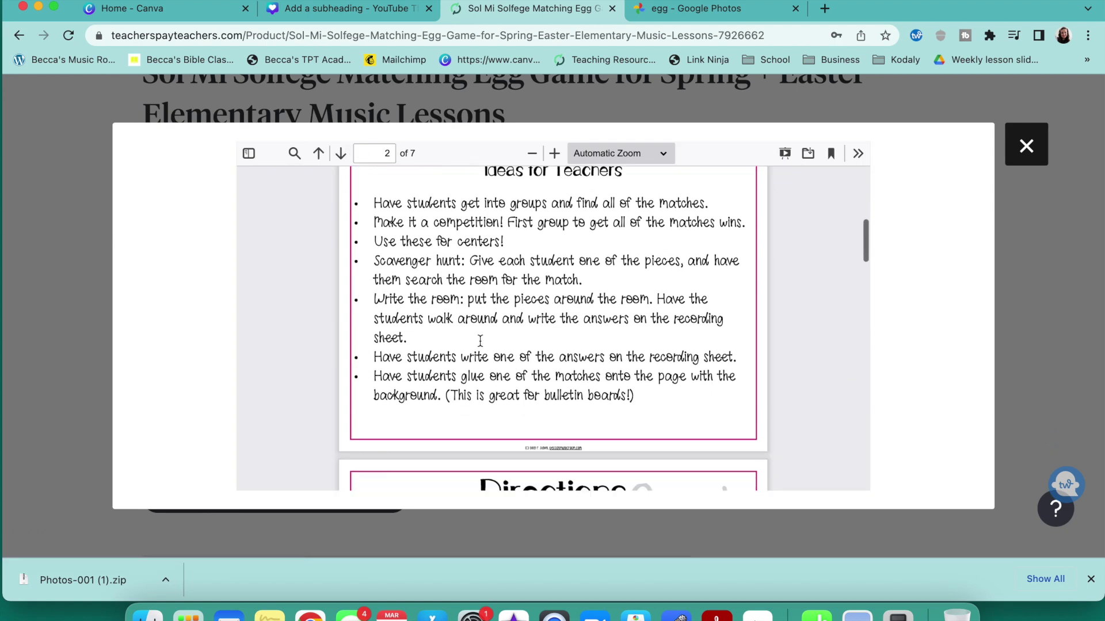
{"action": "scroll", "coordinate": [481, 341], "scroll_direction": "down", "scroll_amount": 10}
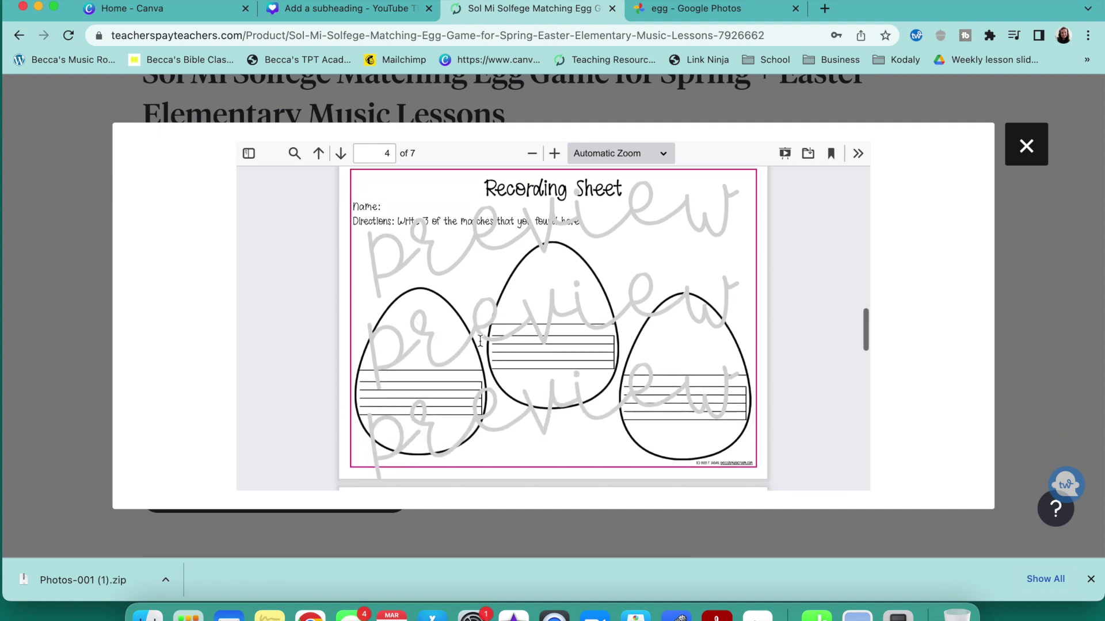
{"action": "scroll", "coordinate": [480, 340], "scroll_direction": "down", "scroll_amount": 12}
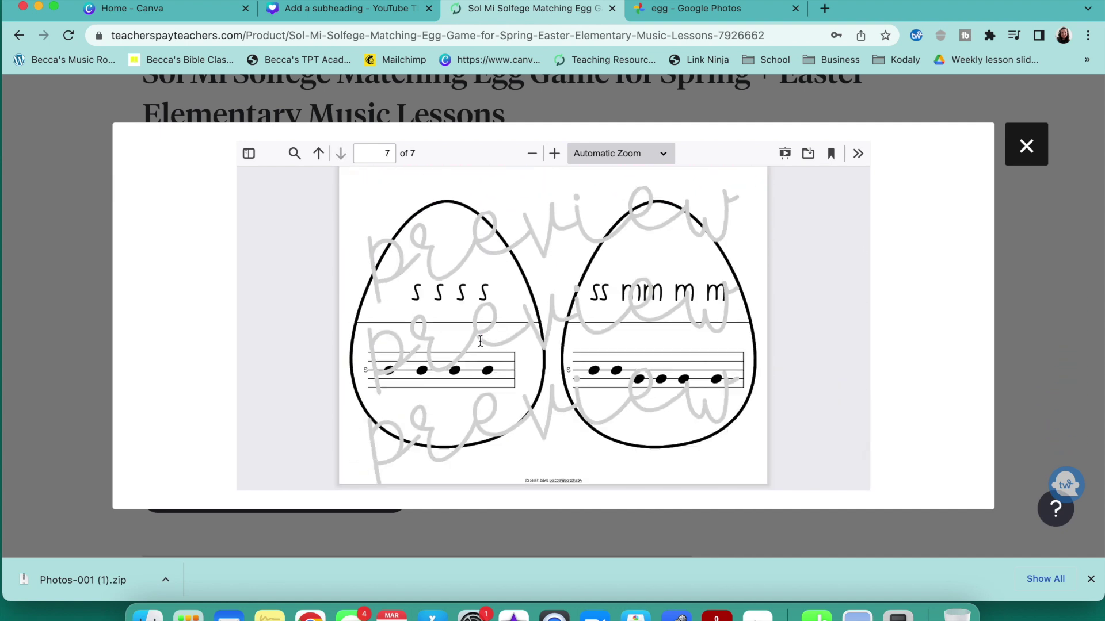
{"action": "scroll", "coordinate": [480, 341], "scroll_direction": "up", "scroll_amount": 20}
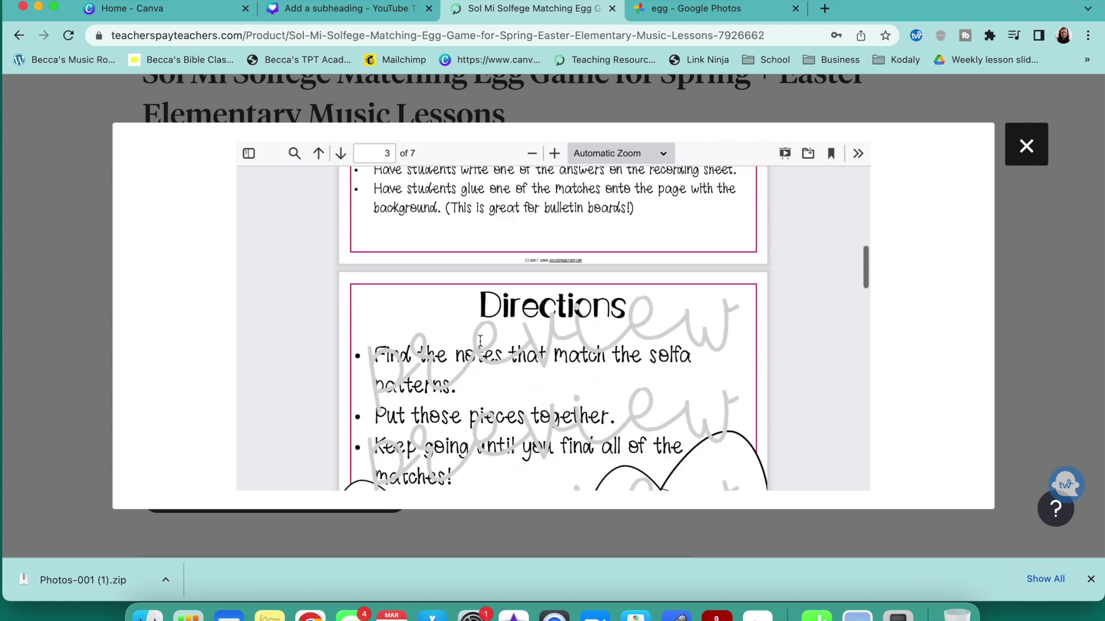
{"action": "scroll", "coordinate": [480, 345], "scroll_direction": "up", "scroll_amount": 1}
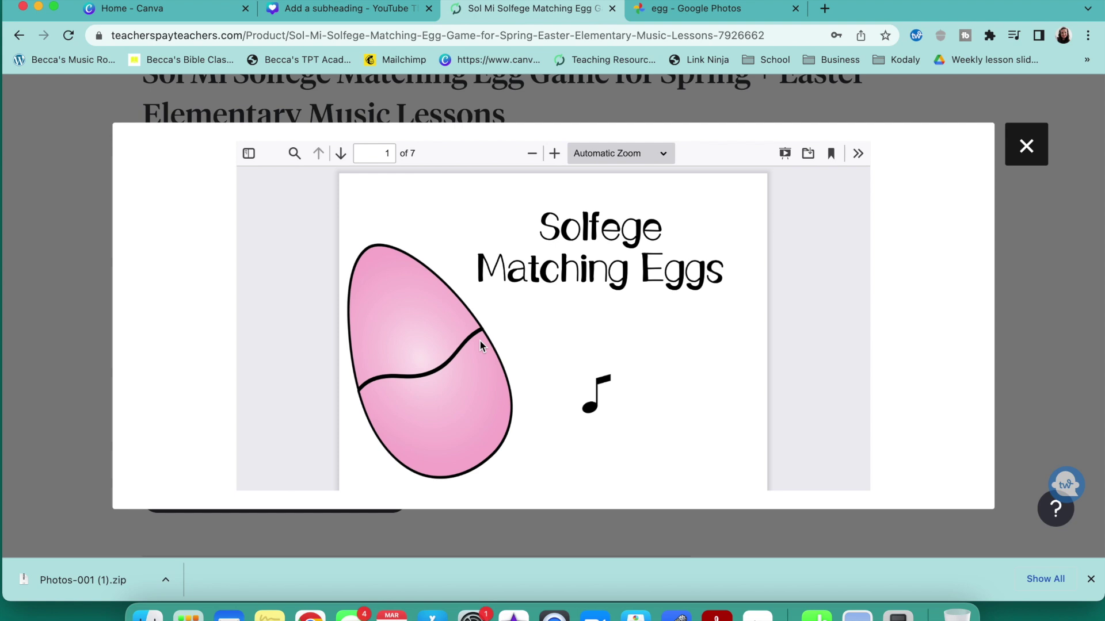
{"action": "scroll", "coordinate": [565, 341], "scroll_direction": "down", "scroll_amount": 2}
{"action": "scroll", "coordinate": [565, 341], "scroll_direction": "up", "scroll_amount": 2}
{"action": "scroll", "coordinate": [565, 340], "scroll_direction": "down", "scroll_amount": 5}
{"action": "scroll", "coordinate": [566, 343], "scroll_direction": "down", "scroll_amount": 10}
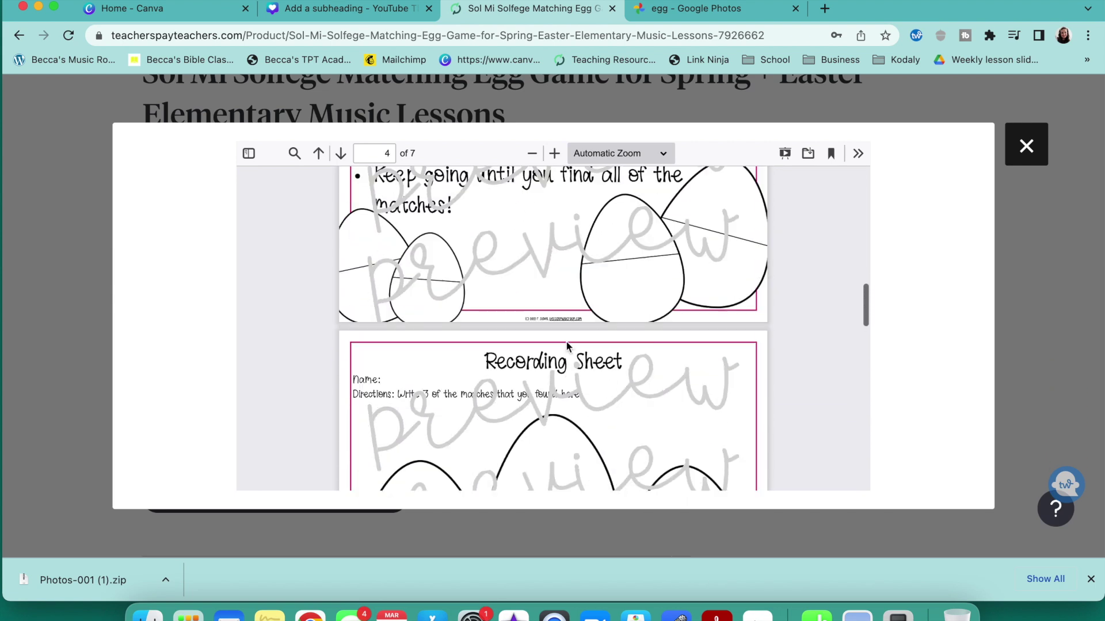
{"action": "scroll", "coordinate": [566, 345], "scroll_direction": "up", "scroll_amount": 15}
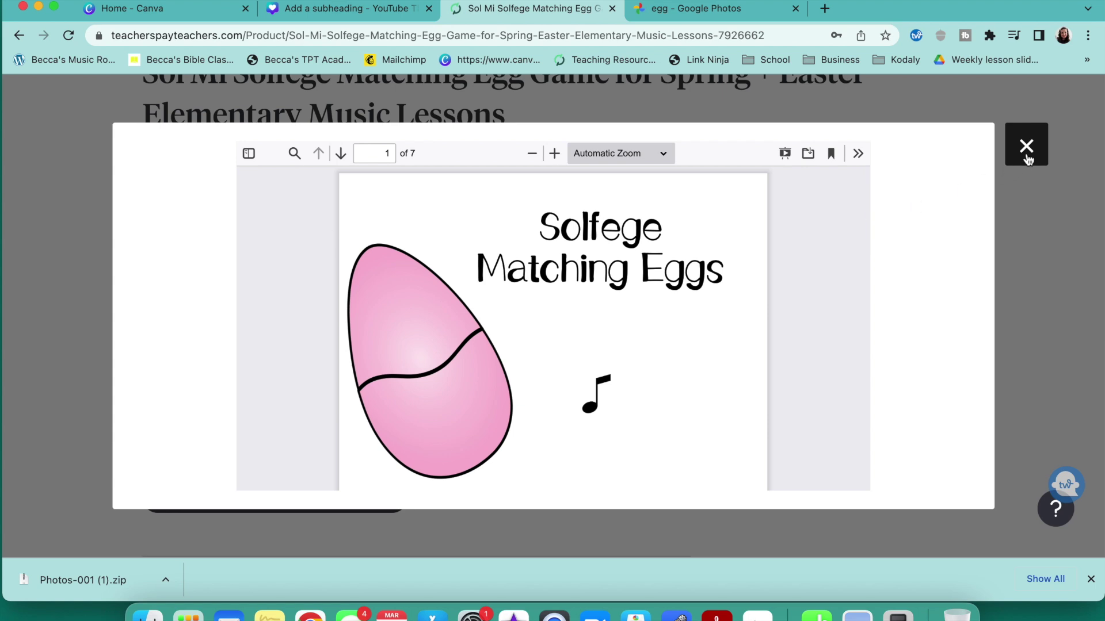
{"action": "left_click", "coordinate": [1026, 147]}
- Switch to the Google Photos results for "egg" and review the photos from Mar 29, 2022
{"action": "left_click", "coordinate": [709, 13]}
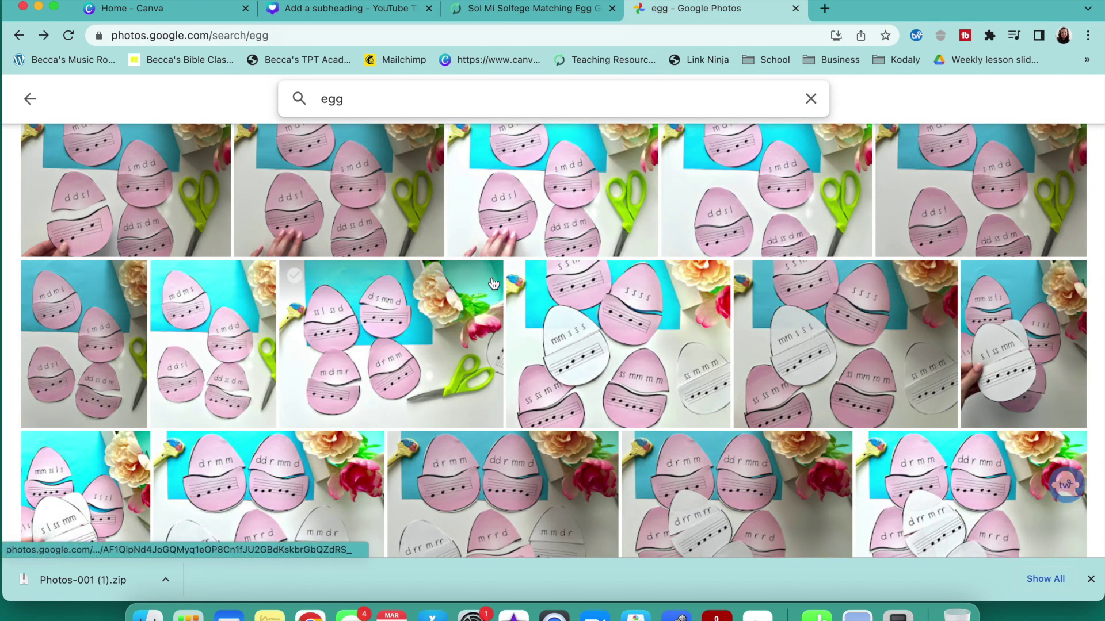
{"action": "scroll", "coordinate": [493, 283], "scroll_direction": "up", "scroll_amount": 2}
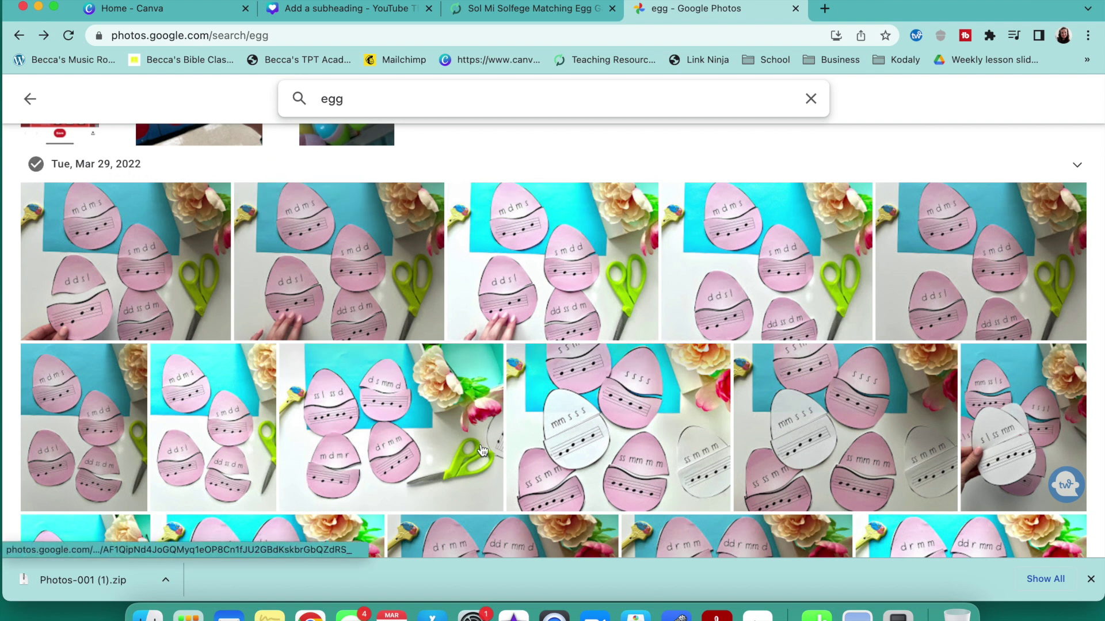
{"action": "scroll", "coordinate": [557, 364], "scroll_direction": "down", "scroll_amount": 2}
{"action": "scroll", "coordinate": [557, 360], "scroll_direction": "down", "scroll_amount": 2}
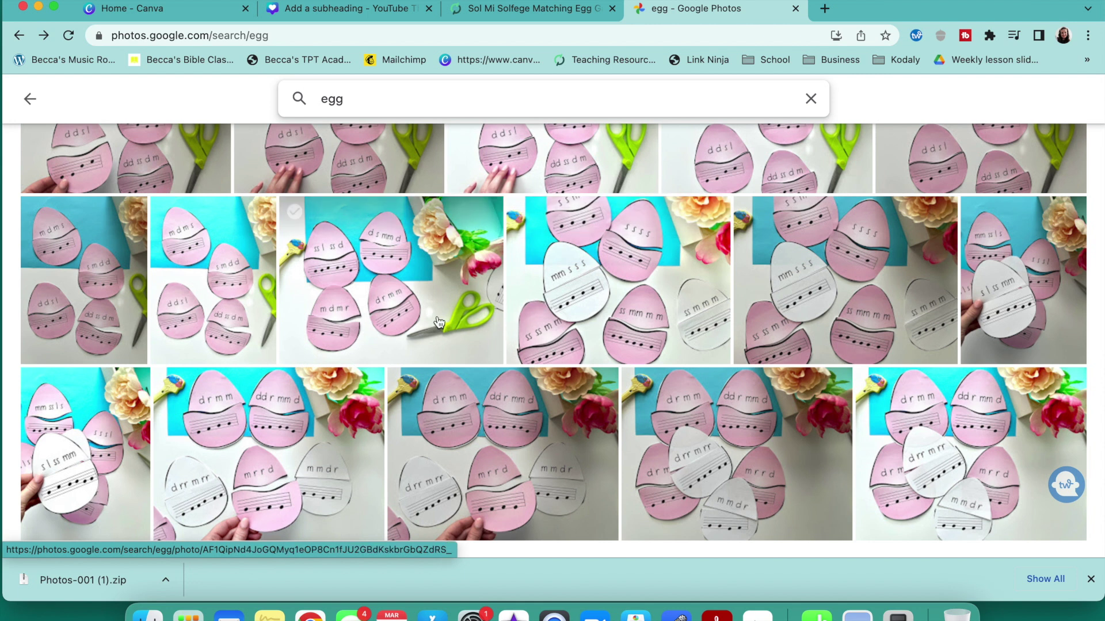
{"action": "left_click", "coordinate": [213, 15]}
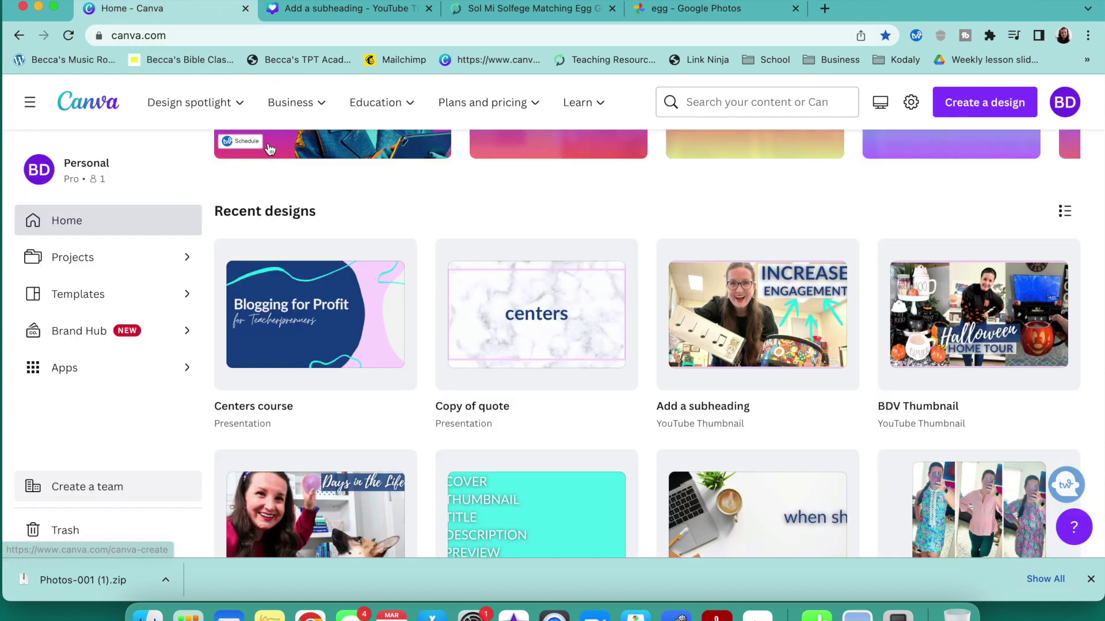
{"action": "key", "text": "ctrl+shift+Tab"}
{"action": "key", "text": "ctrl+shift+Tab"}
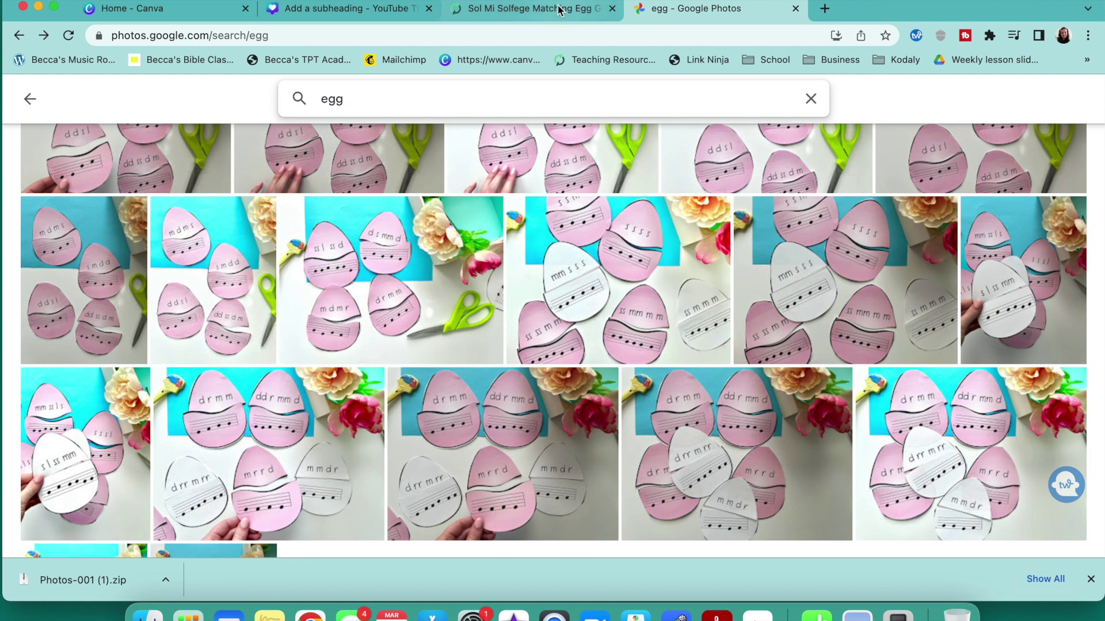
- Review the egg game listing on Teachers Pay Teachers again, including its bundle offer and the product image thumbnails
{"action": "scroll", "coordinate": [433, 243], "scroll_direction": "down", "scroll_amount": 7}
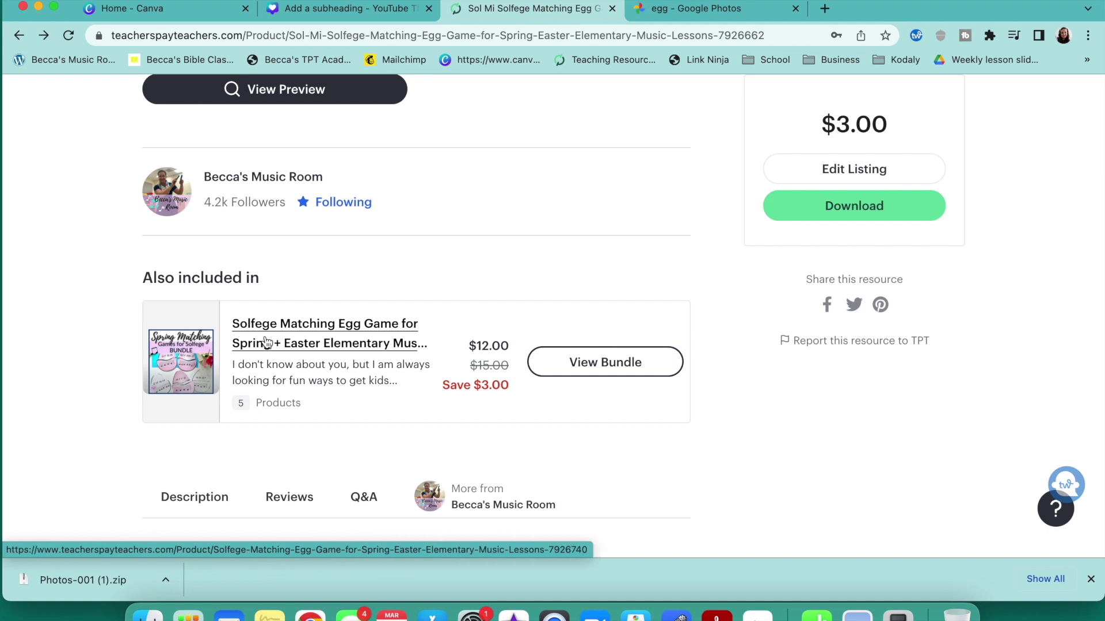
{"action": "scroll", "coordinate": [267, 342], "scroll_direction": "up", "scroll_amount": 2}
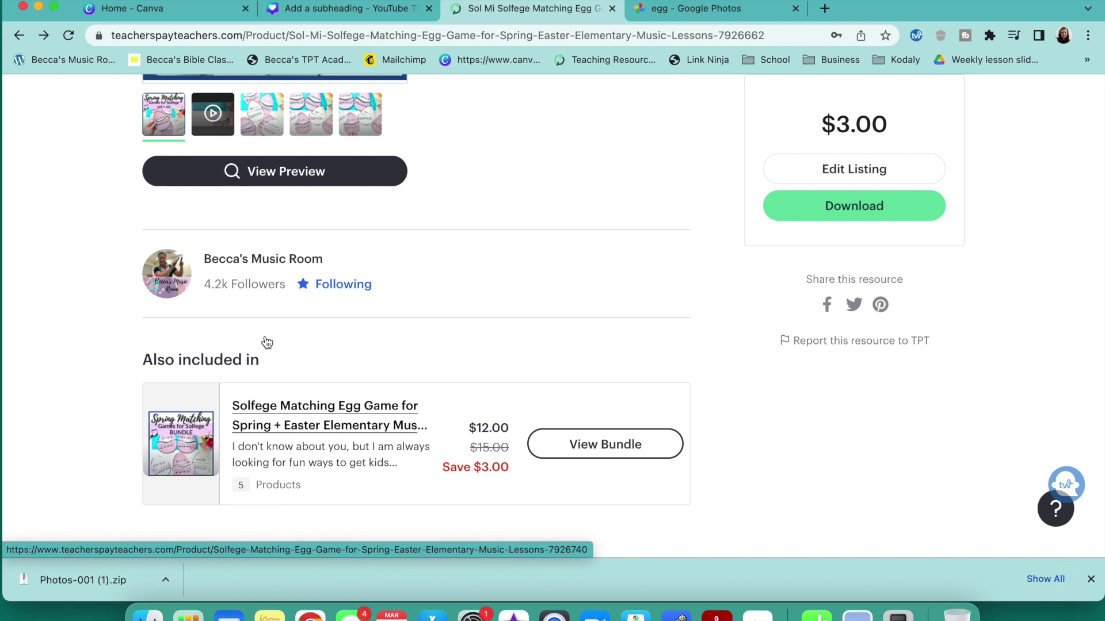
{"action": "scroll", "coordinate": [266, 341], "scroll_direction": "up", "scroll_amount": 6}
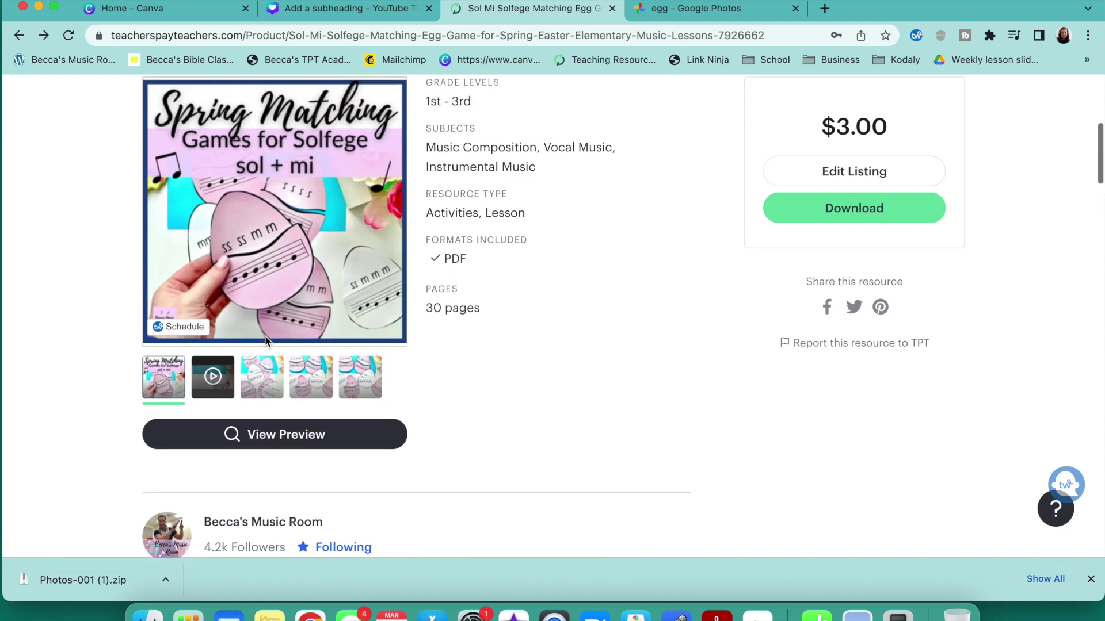
{"action": "scroll", "coordinate": [271, 320], "scroll_direction": "down", "scroll_amount": 8}
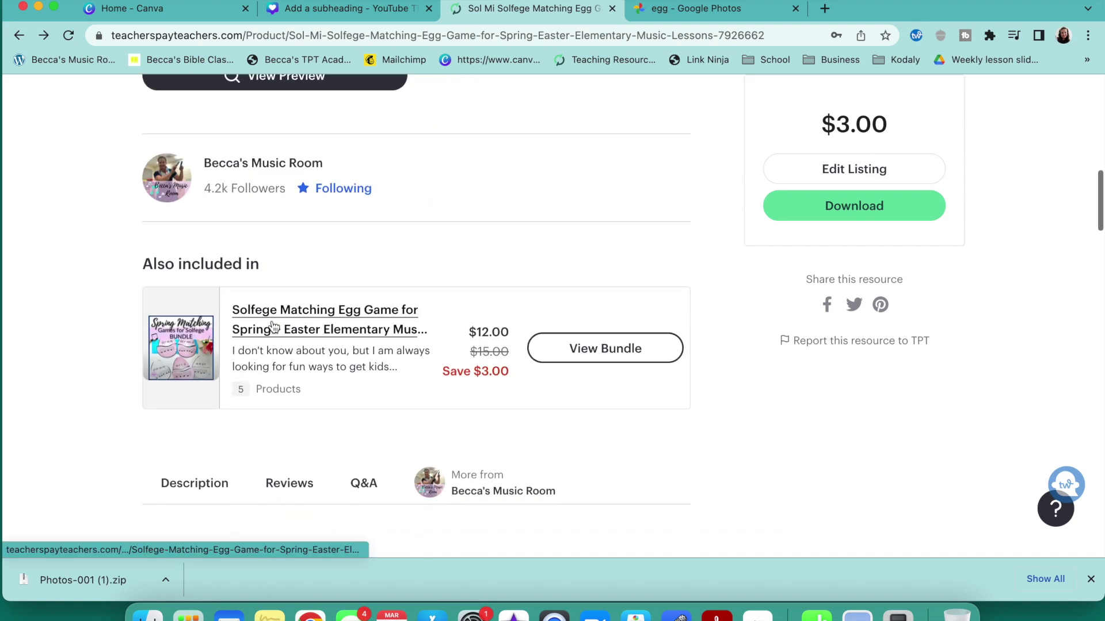
{"action": "scroll", "coordinate": [273, 326], "scroll_direction": "up", "scroll_amount": 8}
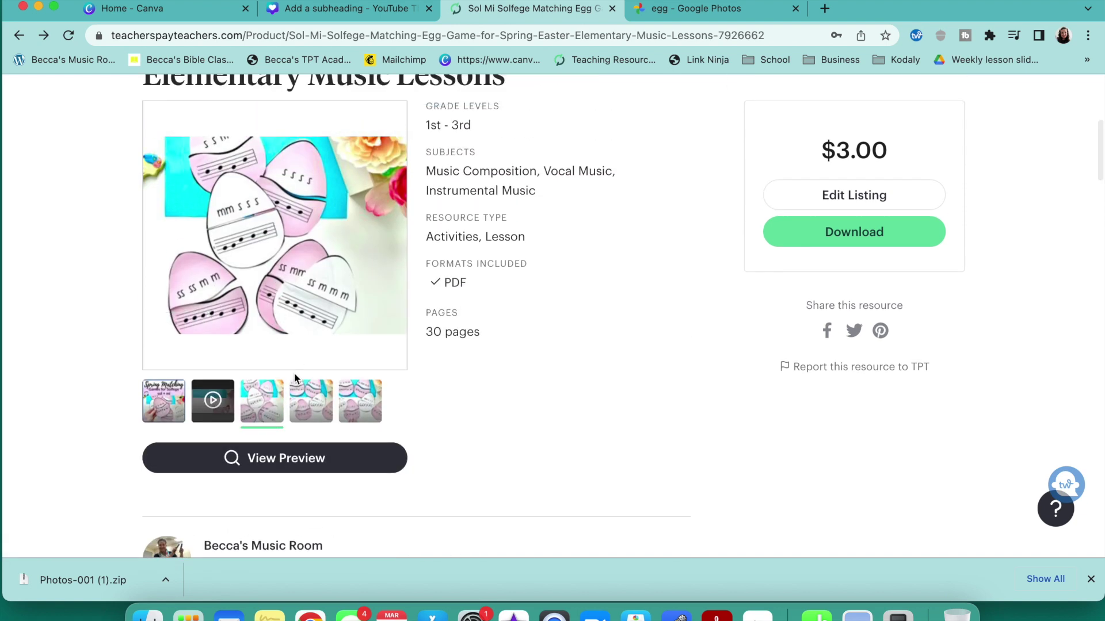
{"action": "left_click", "coordinate": [302, 395]}
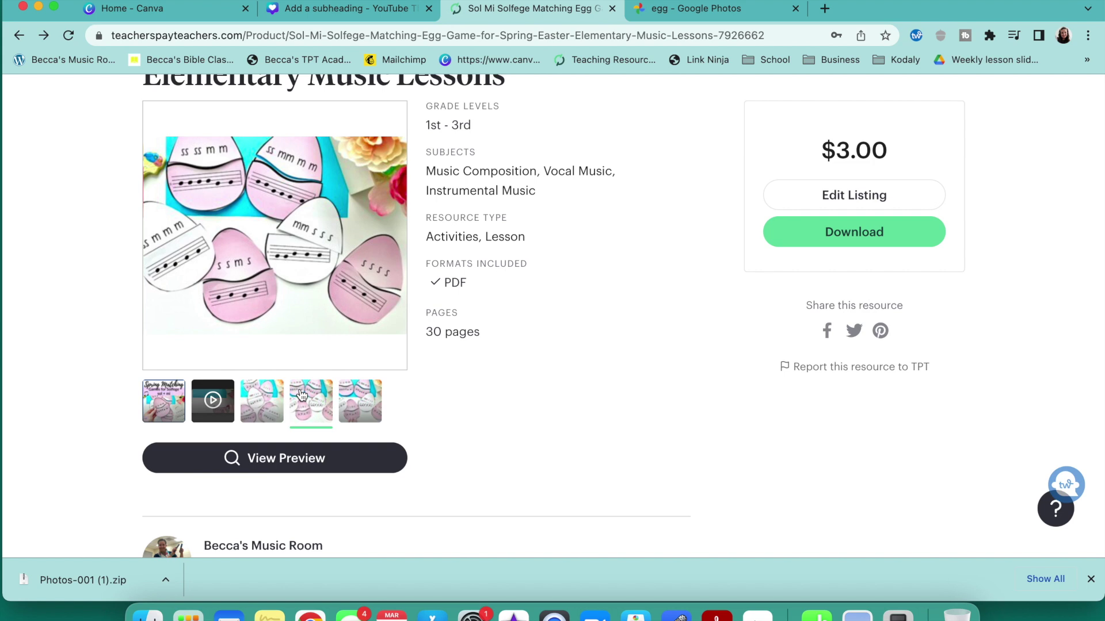
{"action": "left_click", "coordinate": [266, 404]}
{"action": "left_click", "coordinate": [218, 409]}
{"action": "left_click", "coordinate": [179, 411]}
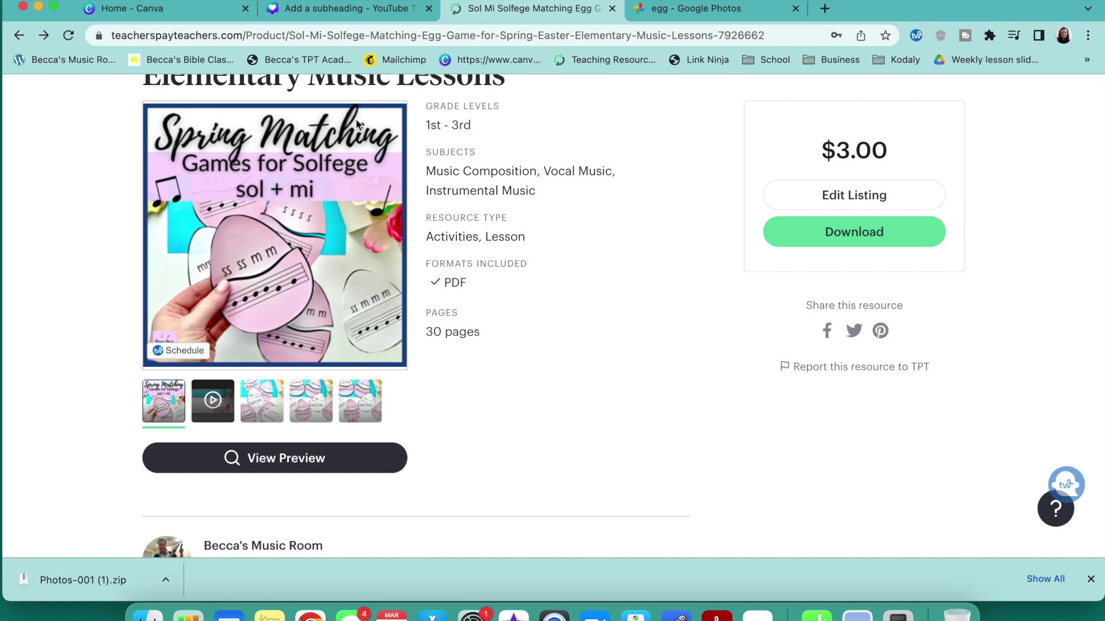
- Switch to Canva and create a new Presentation (16:9) design
{"action": "left_click", "coordinate": [685, 8]}
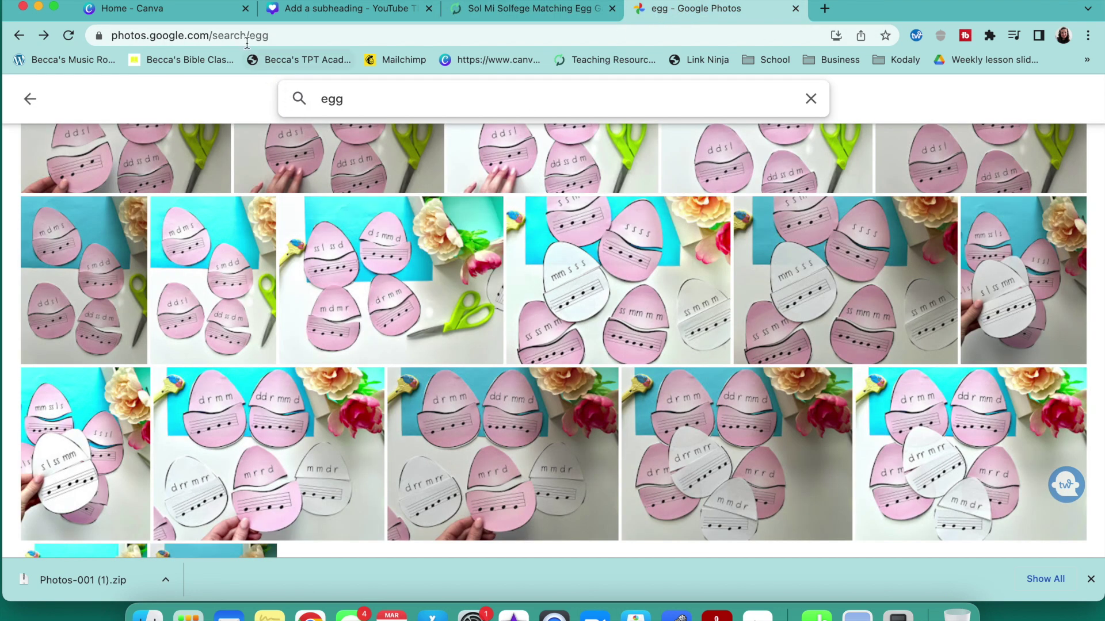
{"action": "left_click", "coordinate": [236, 20]}
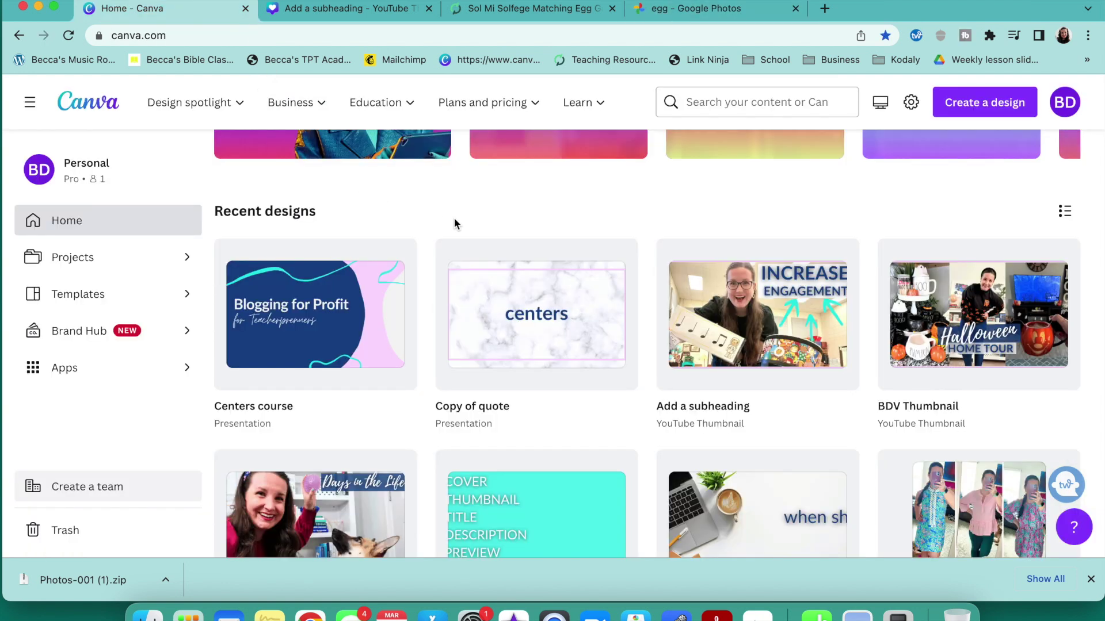
{"action": "scroll", "coordinate": [523, 254], "scroll_direction": "up", "scroll_amount": 8}
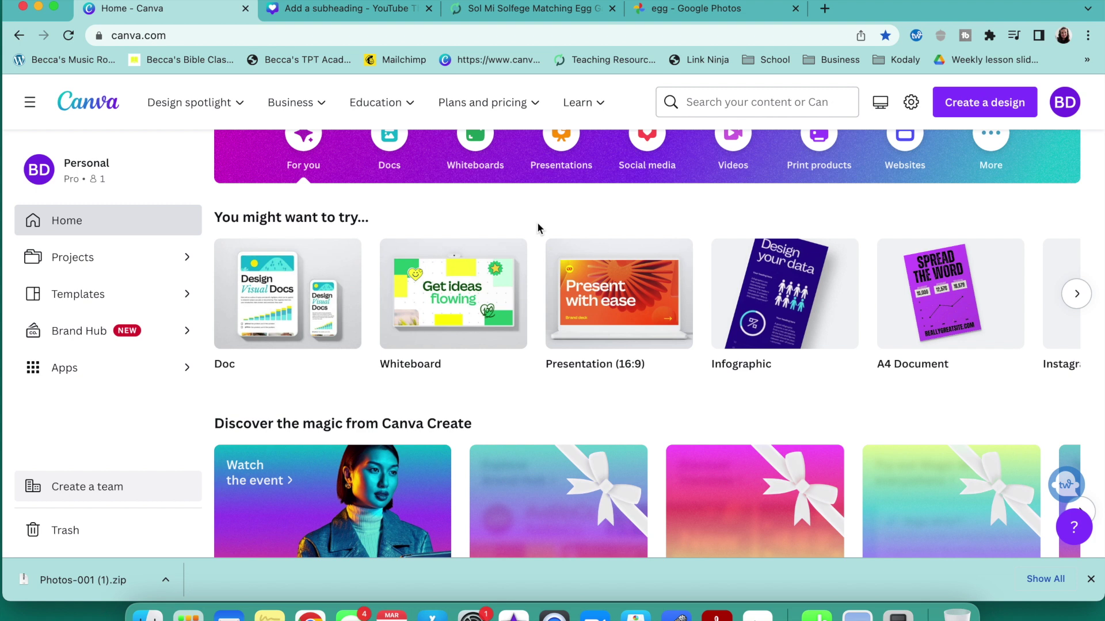
{"action": "left_click", "coordinate": [970, 105]}
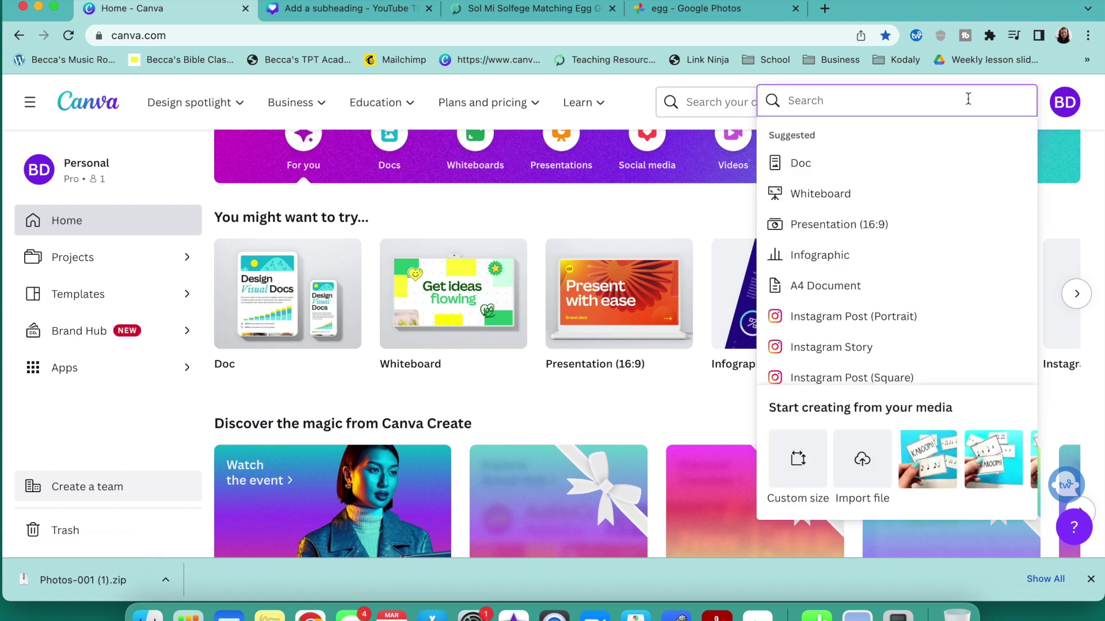
{"action": "left_click", "coordinate": [884, 230]}
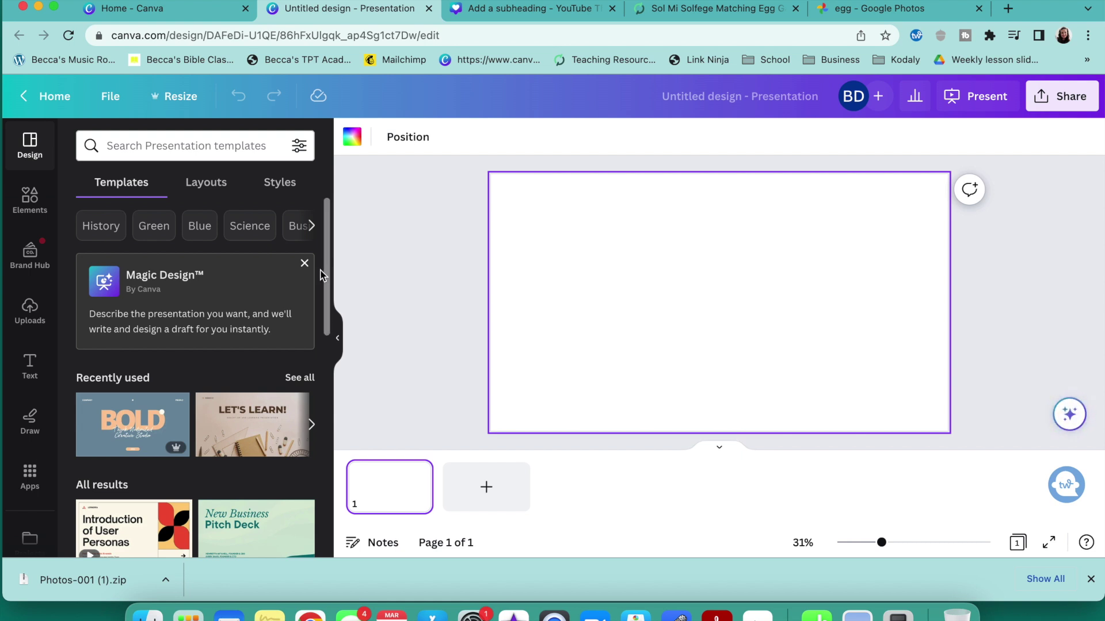
- Upload the egg photos from the downloaded Photos-001 (1) folder into the Canva design's uploads
{"action": "left_click", "coordinate": [109, 574]}
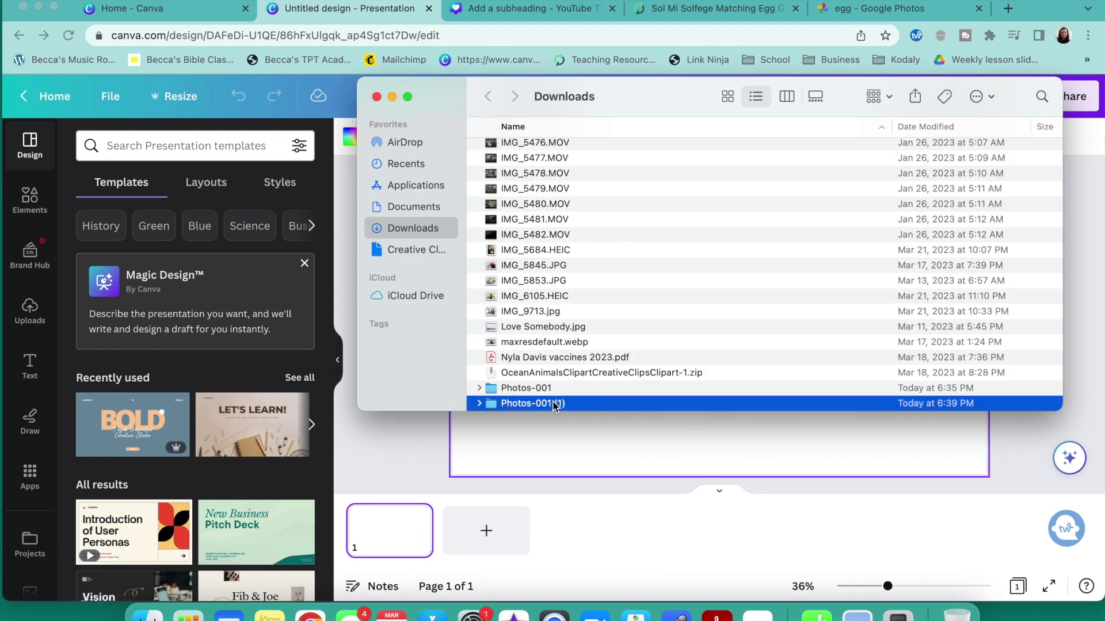
{"action": "left_click_drag", "start_coordinate": [572, 320], "coordinate": [207, 486]}
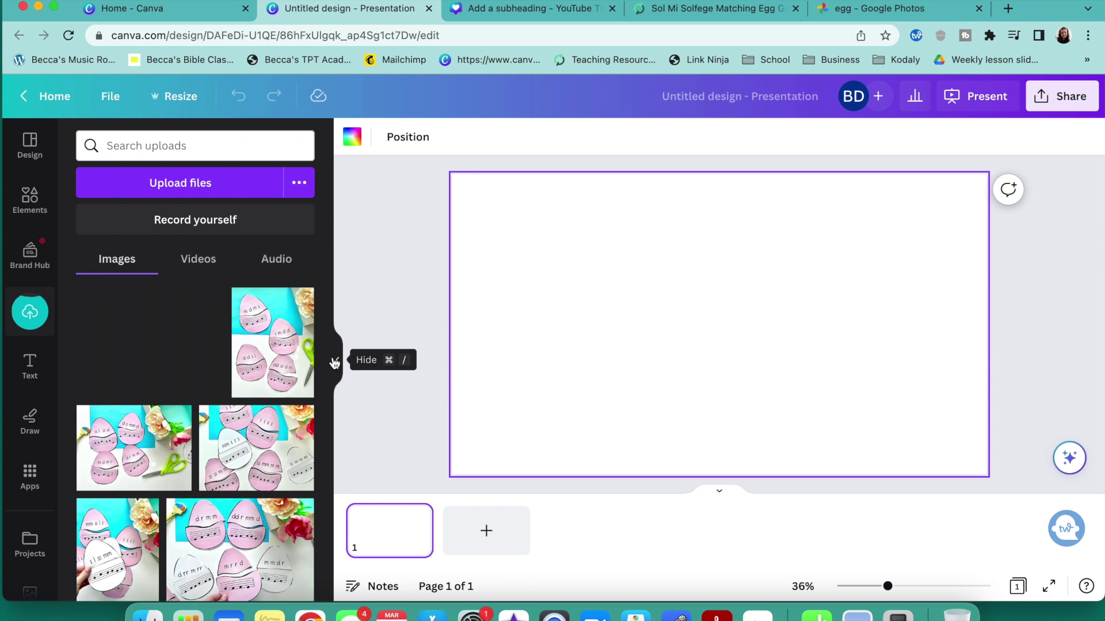
- Place the photo of eggs with a hand and scissors on the page, enlarge it to about full page width and shift it down
{"action": "left_click", "coordinate": [152, 362]}
{"action": "left_click_drag", "start_coordinate": [639, 345], "coordinate": [518, 382]}
{"action": "left_click_drag", "start_coordinate": [744, 254], "coordinate": [996, 184]}
{"action": "left_click_drag", "start_coordinate": [1030, 169], "coordinate": [1046, 163]}
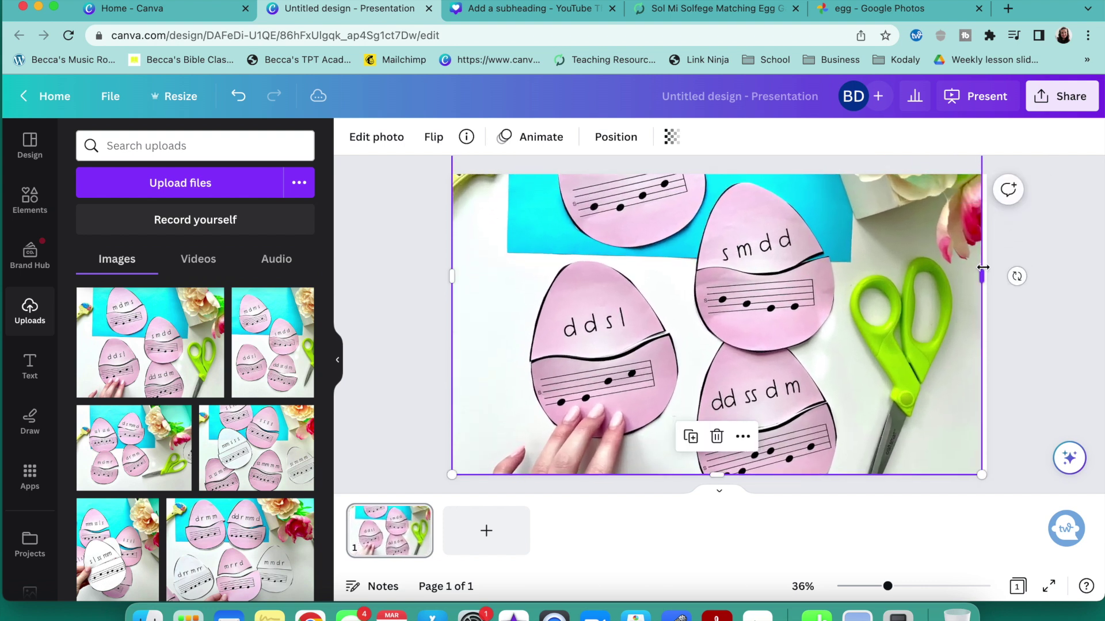
{"action": "left_click_drag", "start_coordinate": [981, 275], "coordinate": [932, 333]}
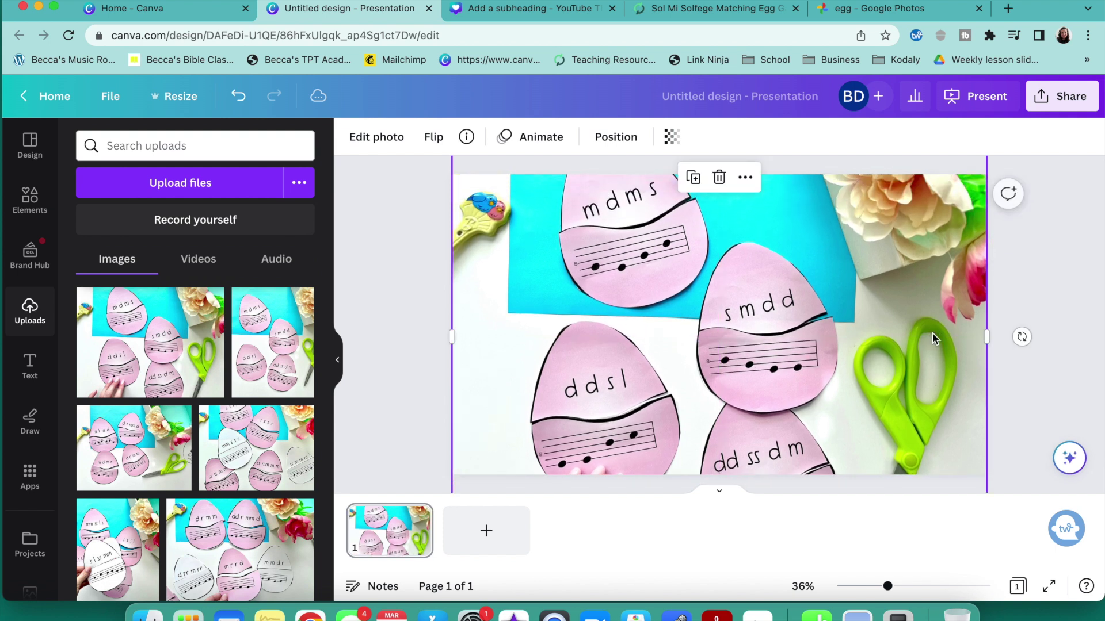
{"action": "left_click", "coordinate": [1030, 371]}
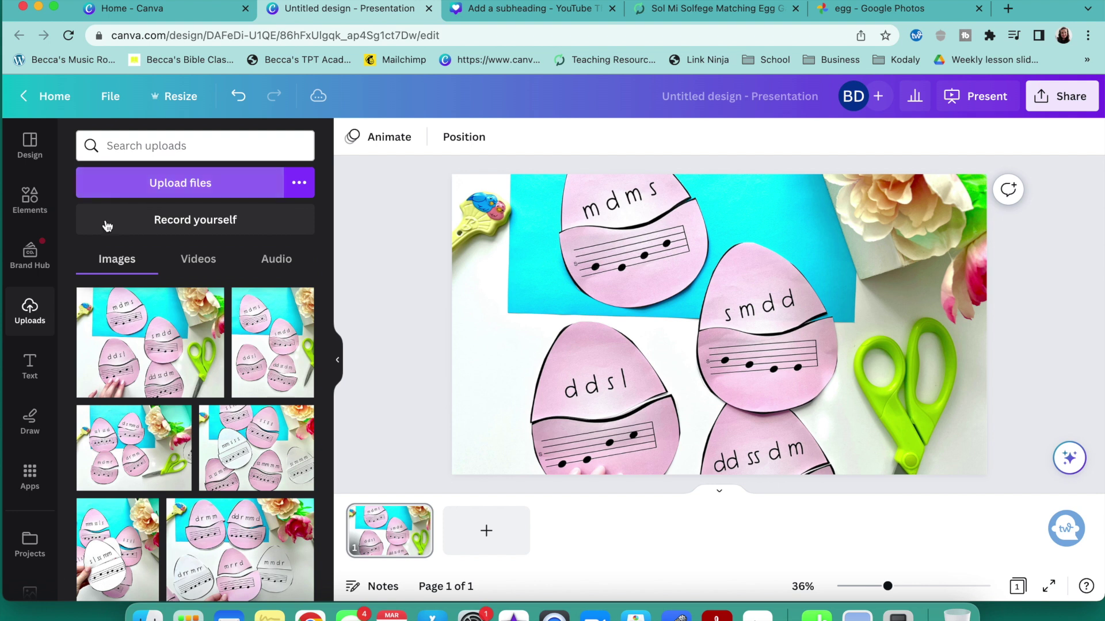
- Add a heading reading "Solfege Matching Game" to the page and set its font to Lato Bold
{"action": "left_click", "coordinate": [32, 366]}
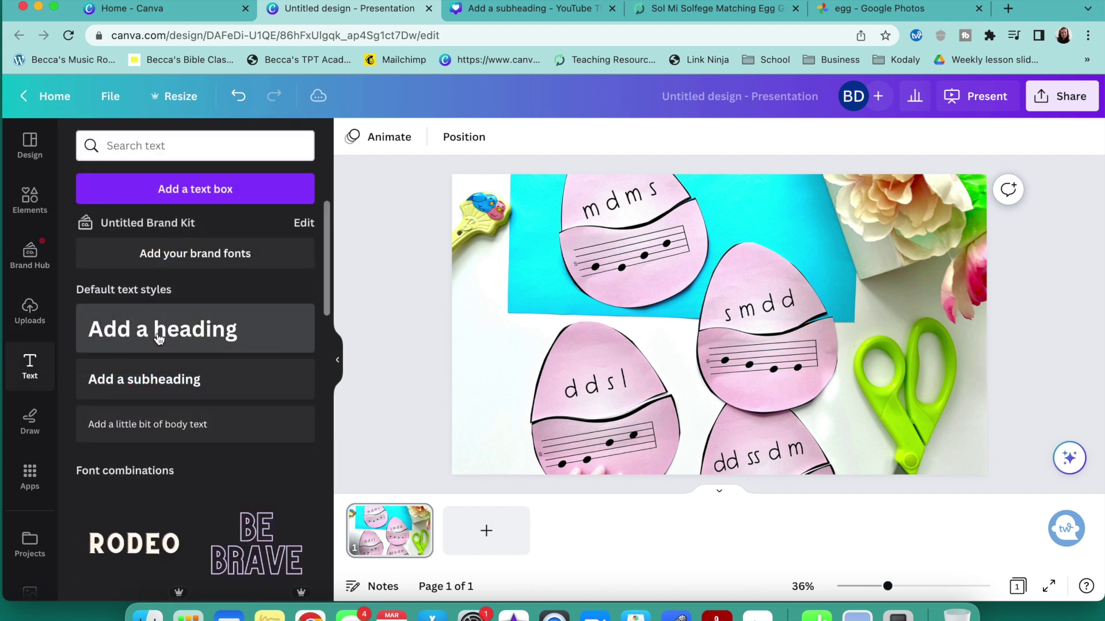
{"action": "left_click", "coordinate": [159, 339]}
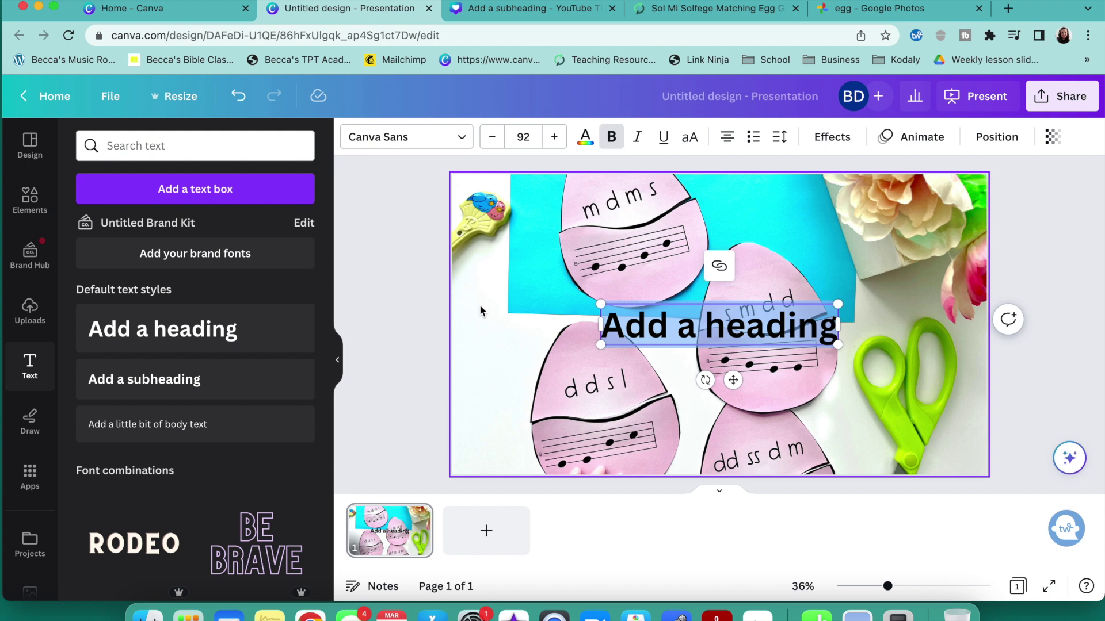
{"action": "type", "text": "Solfege Matching Game"}
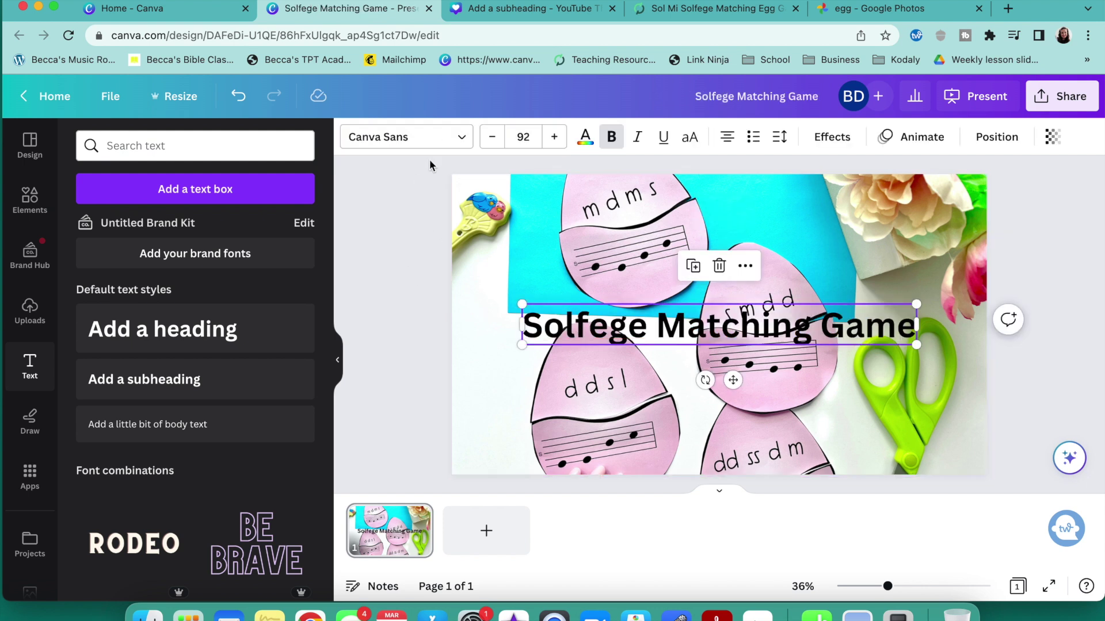
{"action": "left_click", "coordinate": [425, 139]}
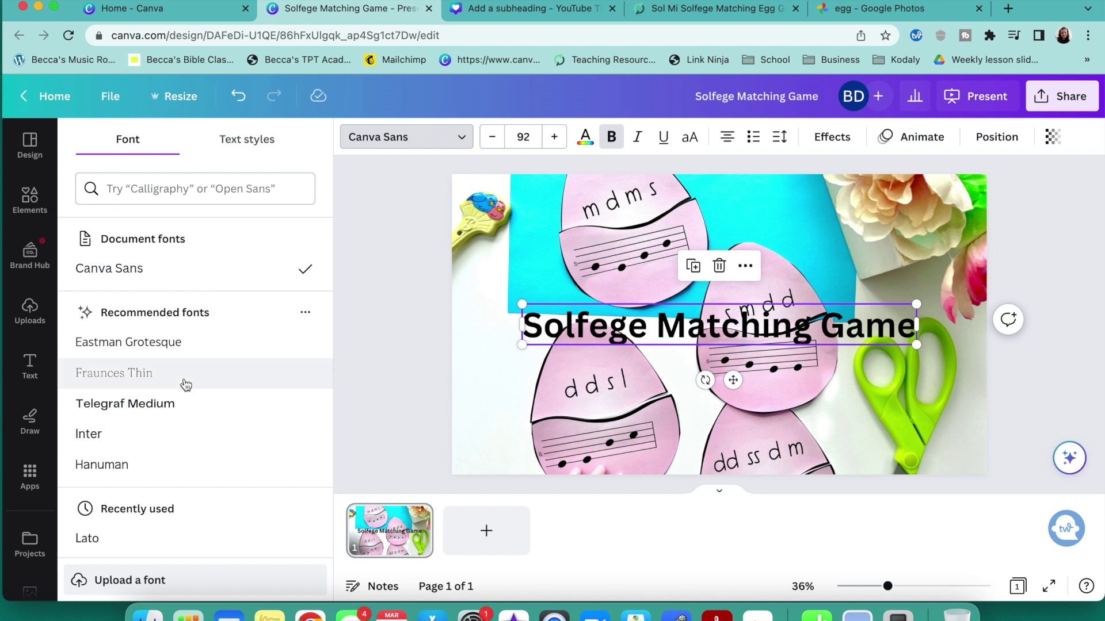
{"action": "scroll", "coordinate": [172, 461], "scroll_direction": "down", "scroll_amount": 3}
{"action": "left_click", "coordinate": [159, 498]}
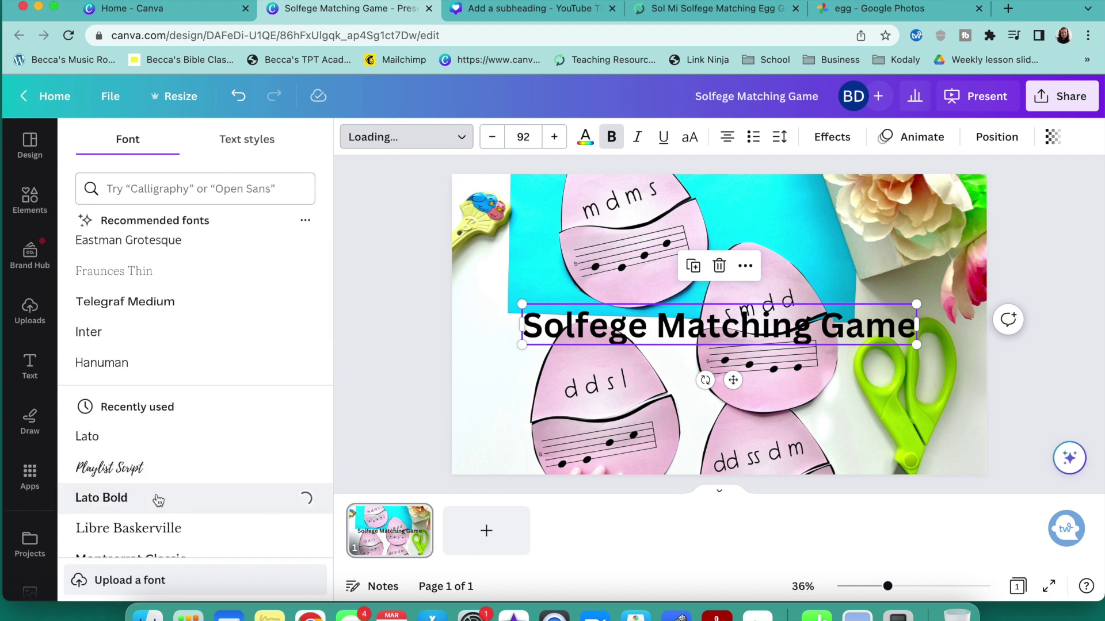
- Color the heading white and move it to the top of the page
{"action": "left_click", "coordinate": [585, 138]}
{"action": "left_click", "coordinate": [183, 239]}
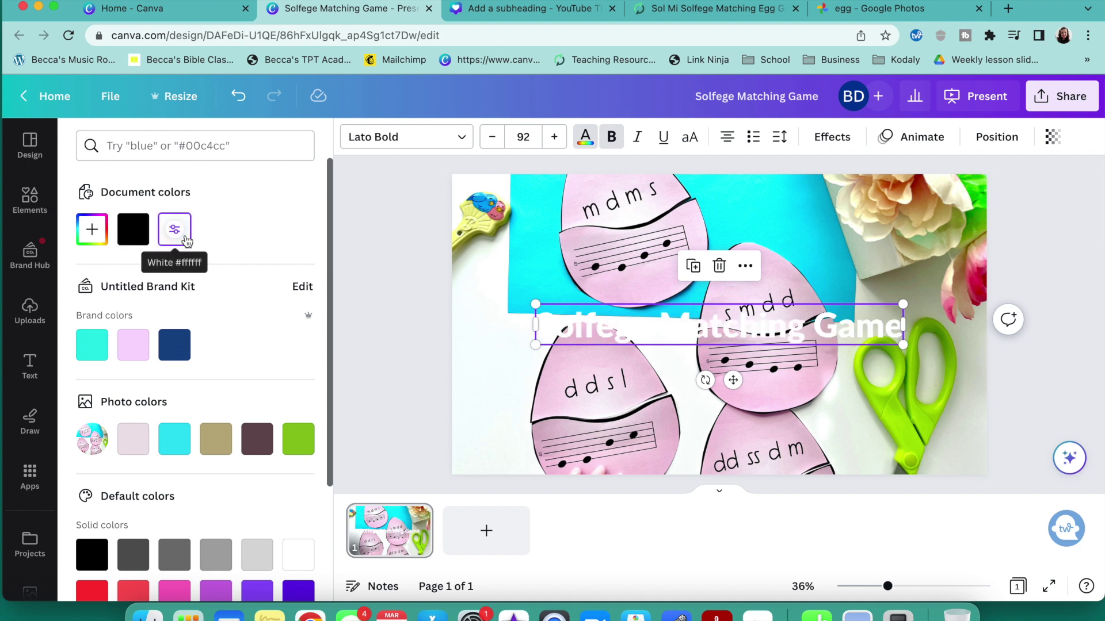
{"action": "left_click_drag", "start_coordinate": [603, 321], "coordinate": [608, 213]}
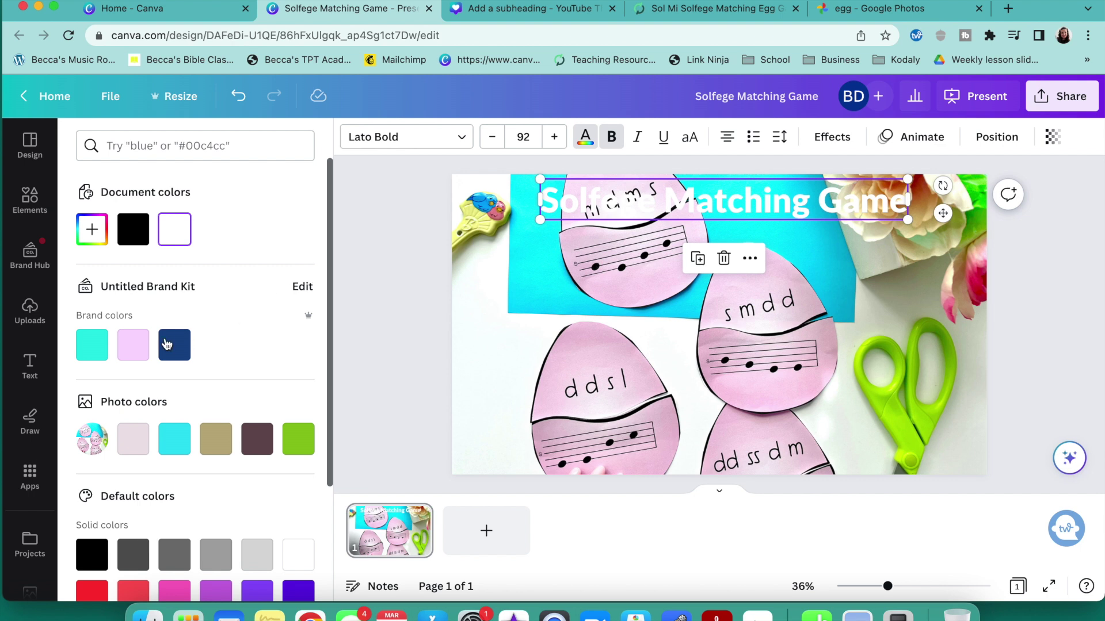
- Try the light pink, turquoise and navy brand colors on the heading, and settle on black
{"action": "left_click", "coordinate": [133, 229]}
{"action": "left_click", "coordinate": [127, 356]}
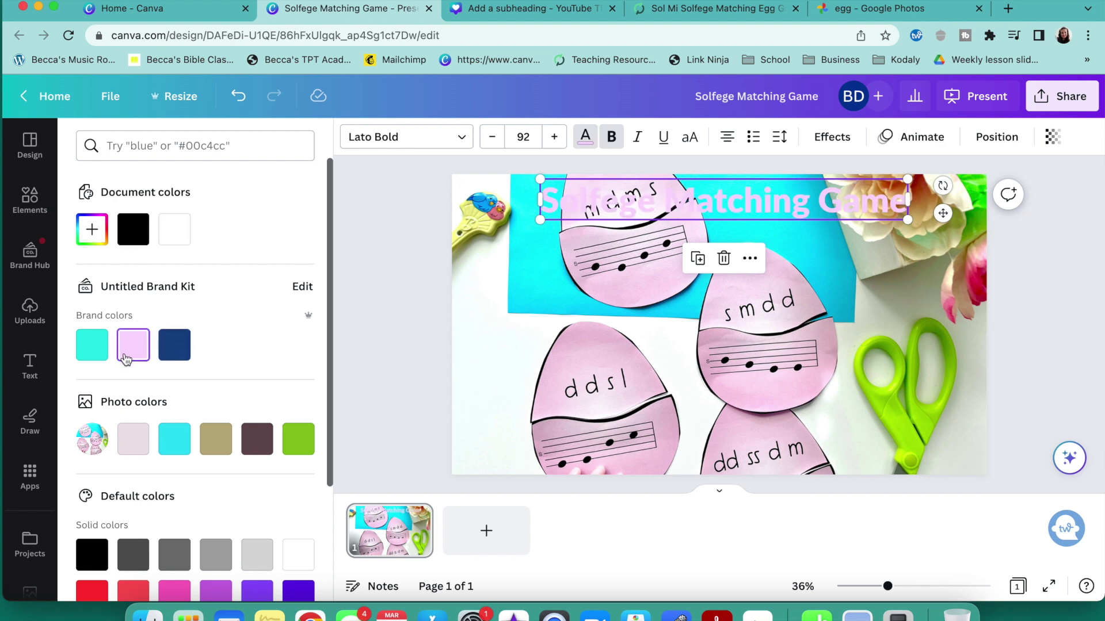
{"action": "left_click", "coordinate": [99, 349]}
{"action": "left_click", "coordinate": [135, 355]}
{"action": "left_click", "coordinate": [101, 353]}
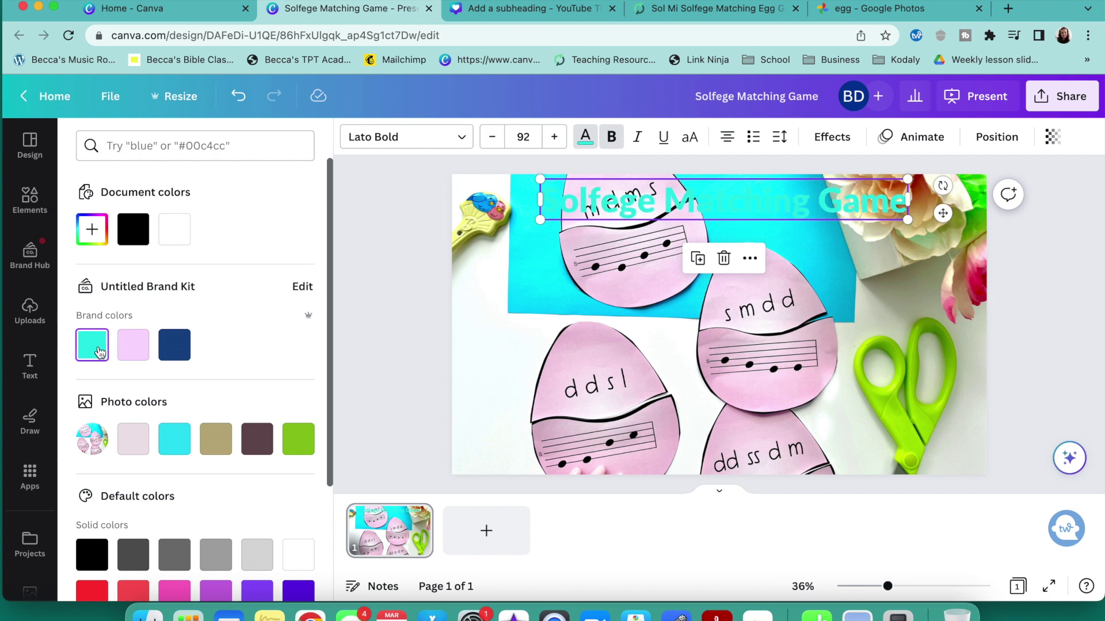
{"action": "left_click", "coordinate": [176, 353]}
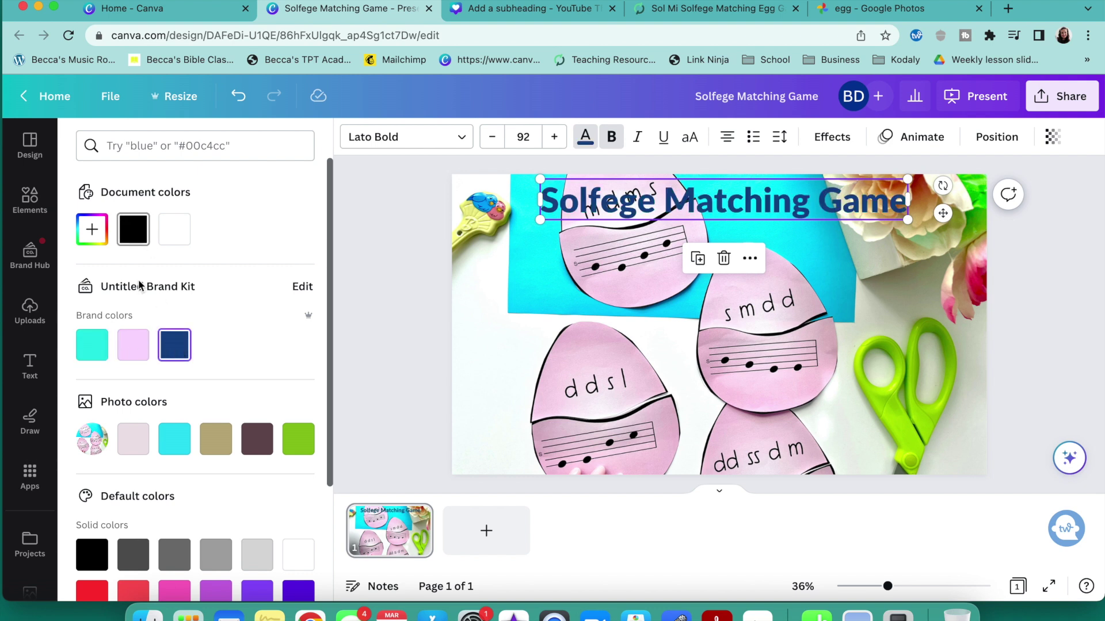
{"action": "left_click", "coordinate": [134, 348]}
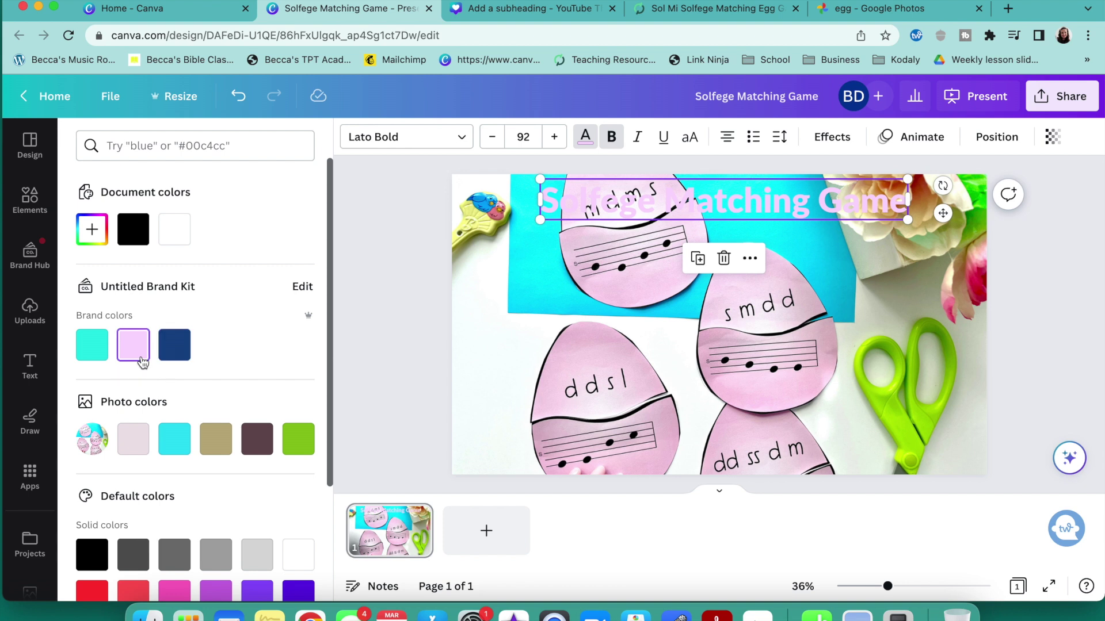
{"action": "left_click", "coordinate": [135, 245]}
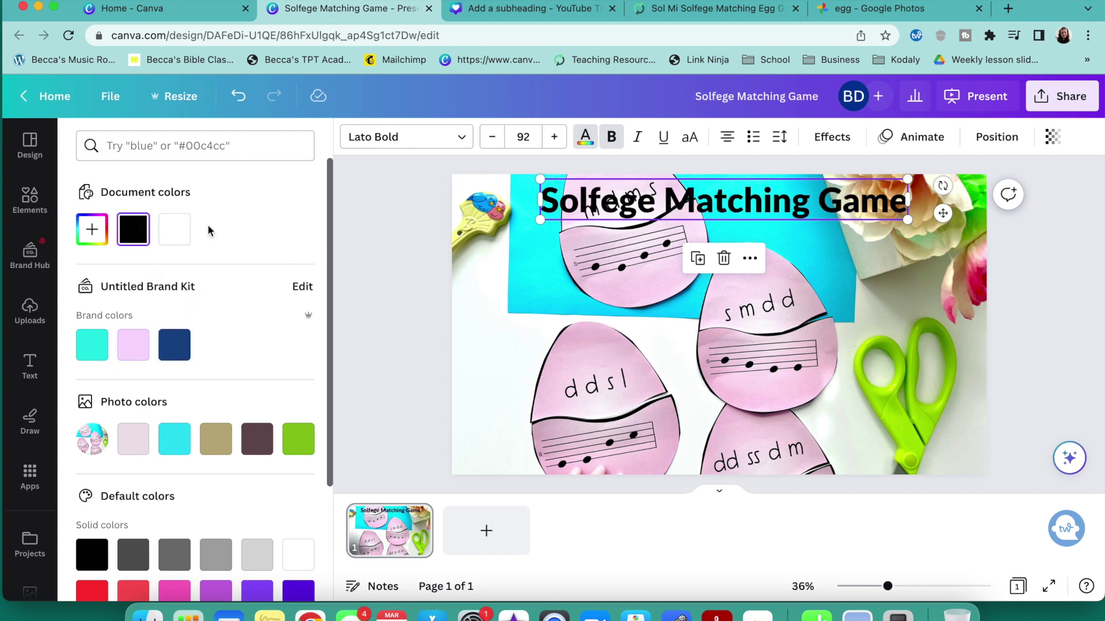
- Add a square shape and stretch it into a full-width banner behind the heading at the top of the page
{"action": "left_click", "coordinate": [35, 199]}
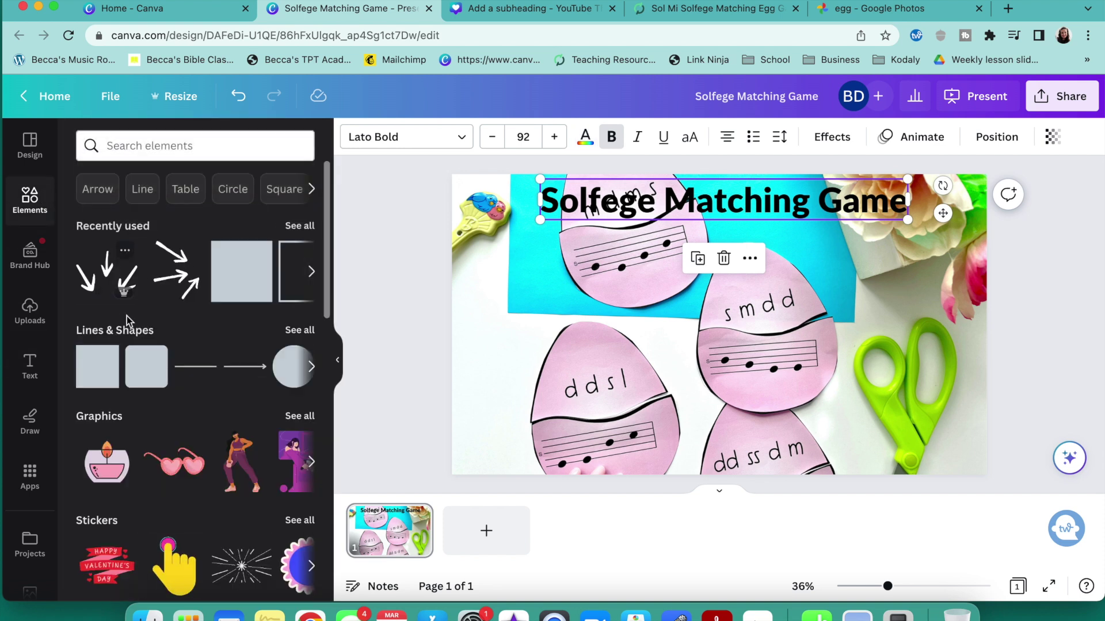
{"action": "left_click", "coordinate": [240, 272]}
{"action": "left_click_drag", "start_coordinate": [719, 317], "coordinate": [987, 205]}
{"action": "left_click_drag", "start_coordinate": [725, 254], "coordinate": [715, 219]}
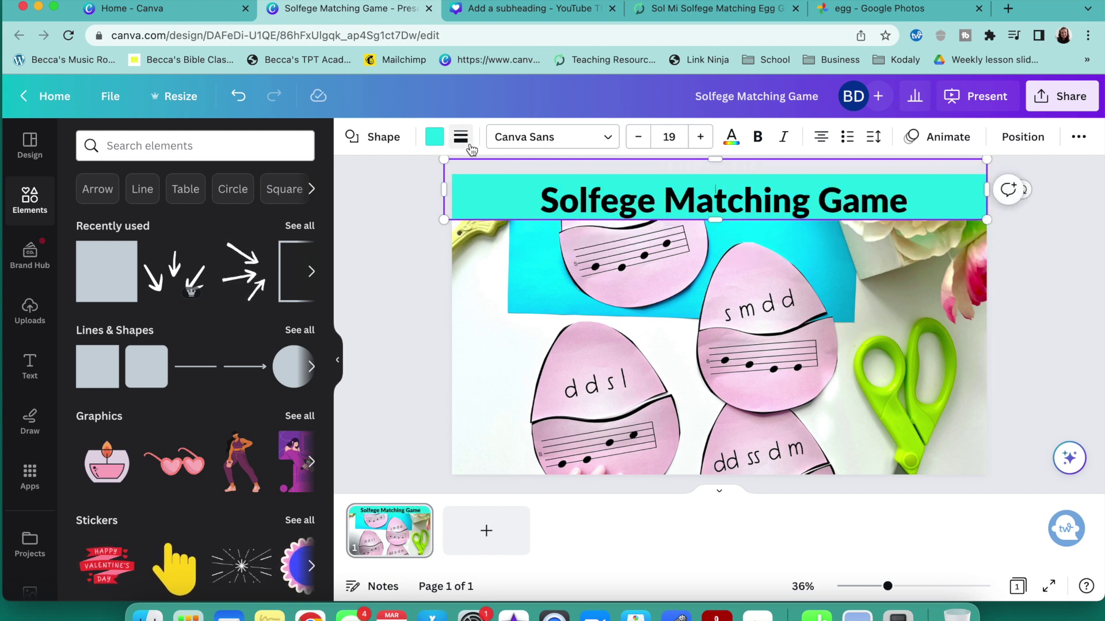
- Fill the banner with the light pink brand color
{"action": "left_click", "coordinate": [435, 137]}
{"action": "left_click", "coordinate": [135, 346]}
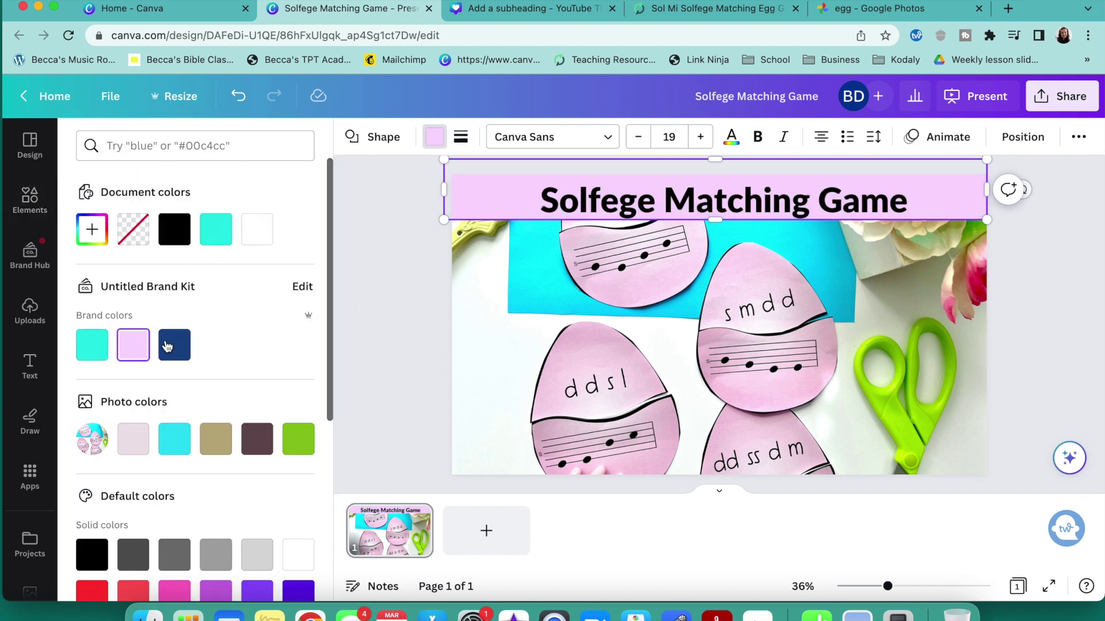
{"action": "left_click", "coordinate": [374, 308]}
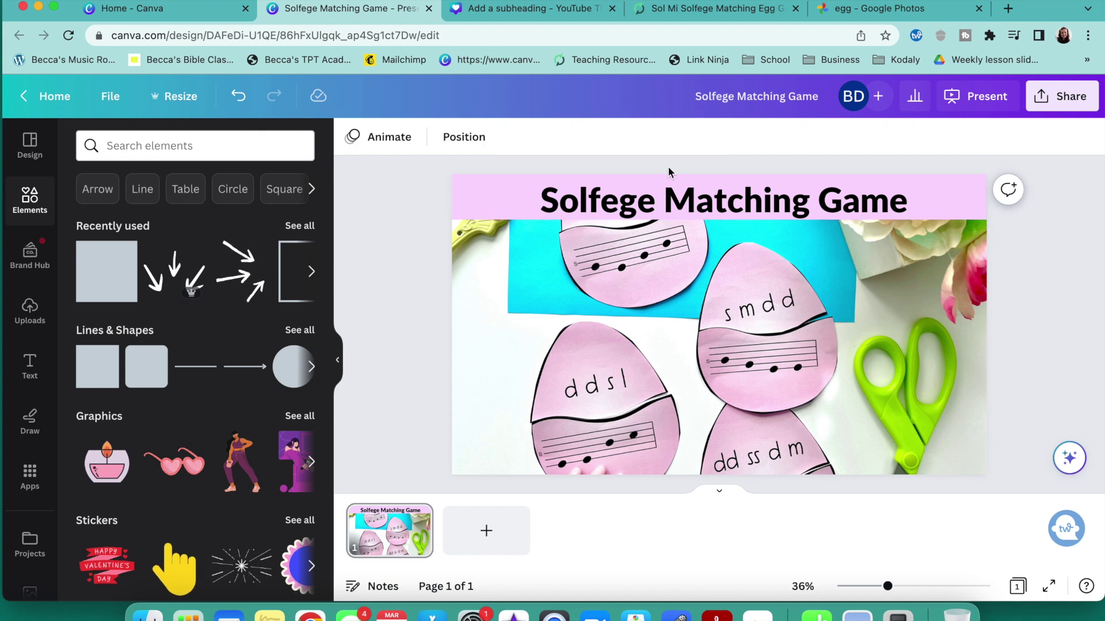
- Nudge the heading slightly up and left so it sits centered within the pink banner
{"action": "left_click", "coordinate": [702, 196]}
{"action": "left_click_drag", "start_coordinate": [700, 194], "coordinate": [700, 195]}
{"action": "key", "text": "Up"}
{"action": "key", "text": "Up"}
{"action": "key", "text": "Up"}
{"action": "key", "text": "Up"}
{"action": "key", "text": "Up"}
{"action": "key", "text": "Up"}
{"action": "key", "text": "Up"}
{"action": "key", "text": "Up"}
{"action": "key", "text": "Up"}
{"action": "key", "text": "Up"}
{"action": "key", "text": "Up"}
{"action": "left_click", "coordinate": [413, 293]}
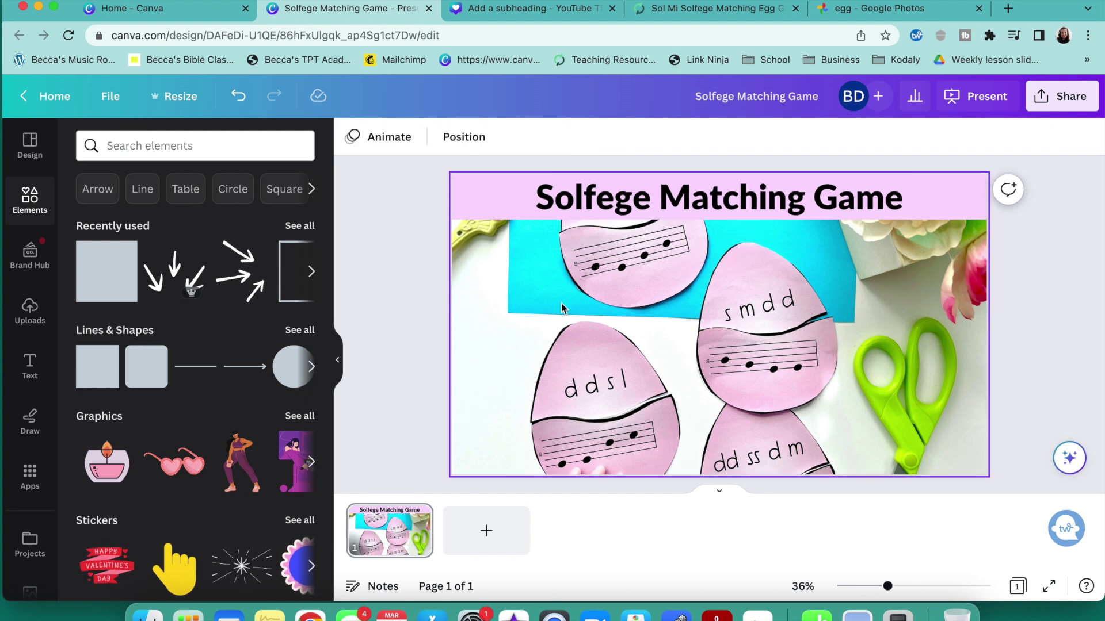
- Add a second page and place the photo of five eggs on it, enlarged to the full page width at 1,920 × 1,440
{"action": "left_click", "coordinate": [469, 532]}
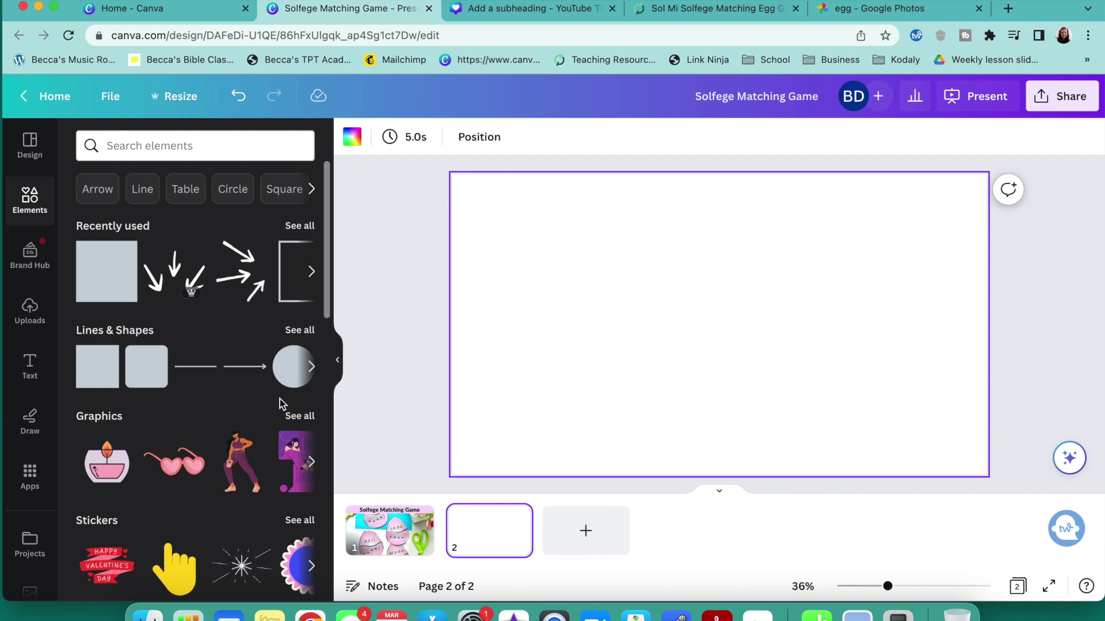
{"action": "left_click", "coordinate": [44, 315]}
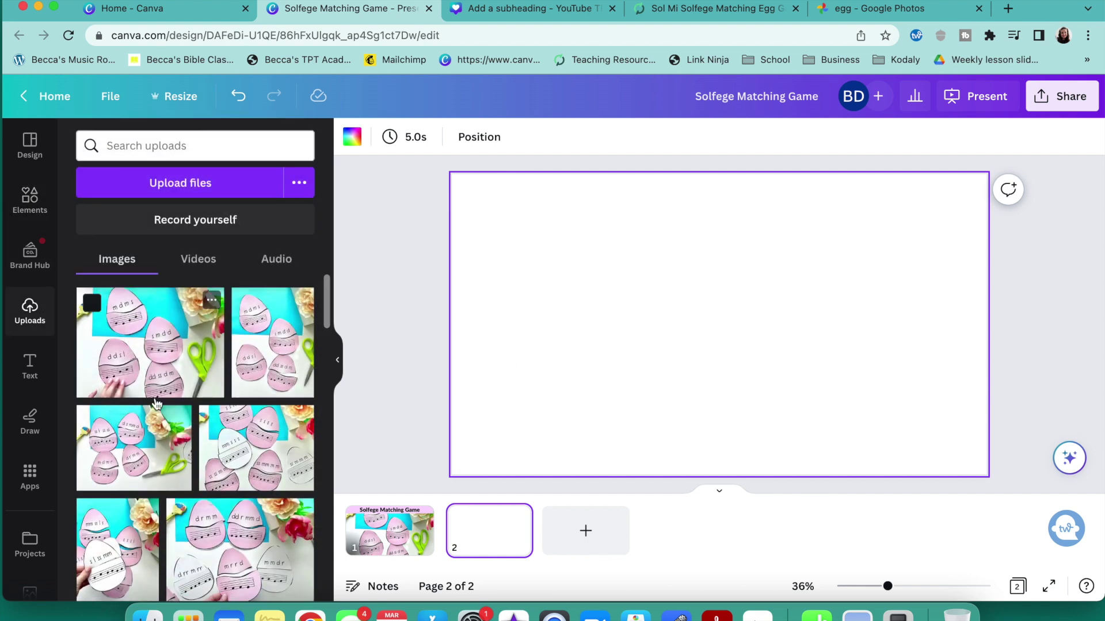
{"action": "scroll", "coordinate": [153, 411], "scroll_direction": "down", "scroll_amount": 2}
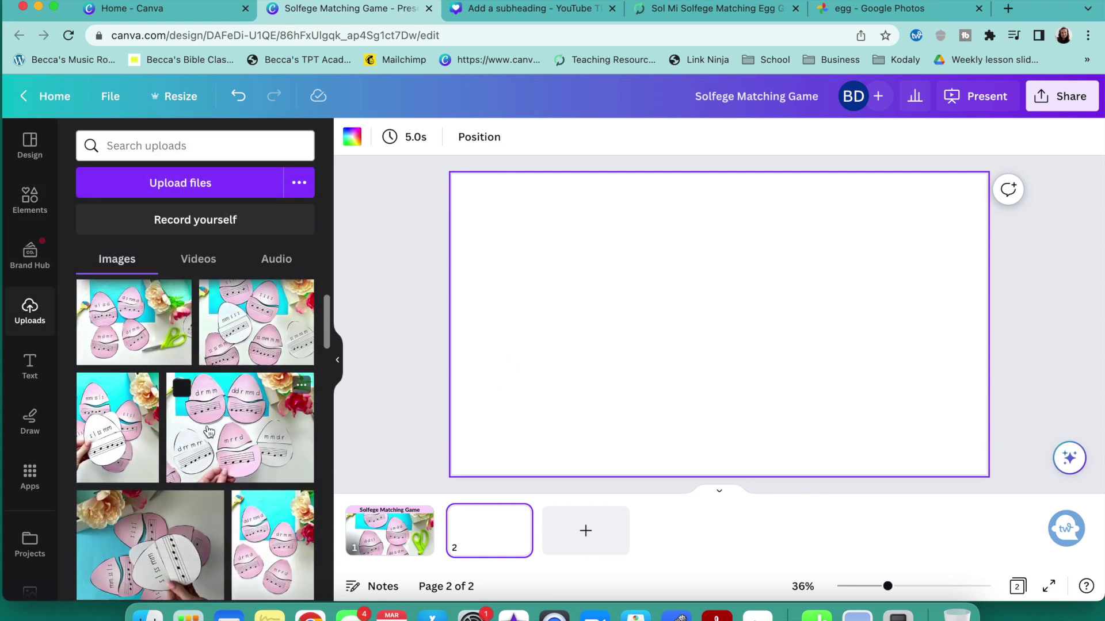
{"action": "left_click", "coordinate": [208, 431]}
{"action": "left_click_drag", "start_coordinate": [702, 391], "coordinate": [581, 351]}
{"action": "left_click_drag", "start_coordinate": [742, 393], "coordinate": [1036, 512]}
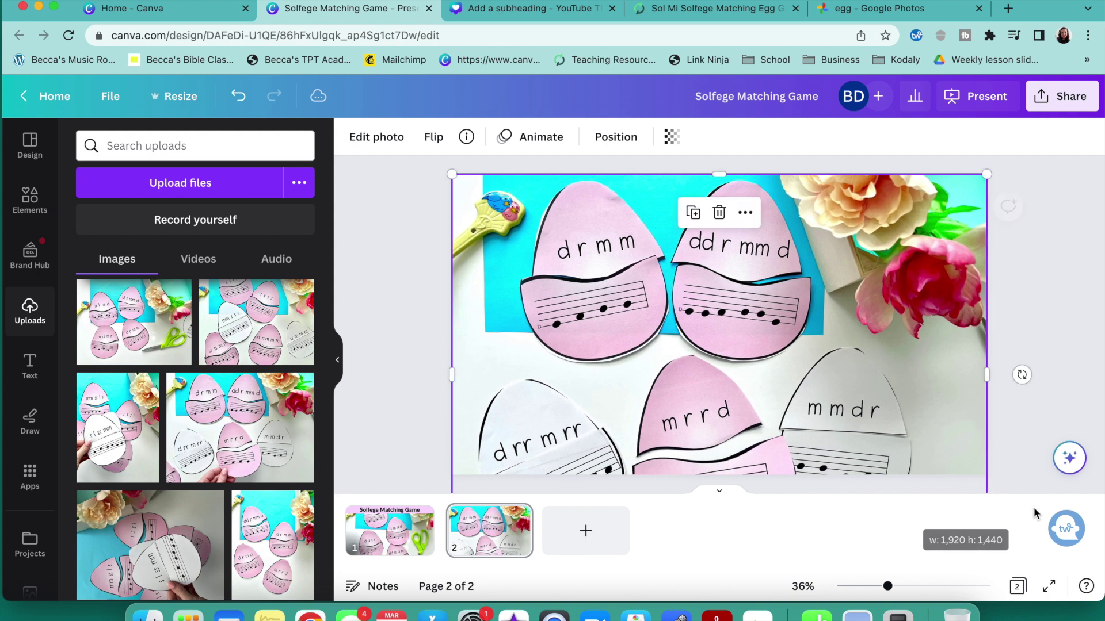
{"action": "left_click", "coordinate": [1028, 344]}
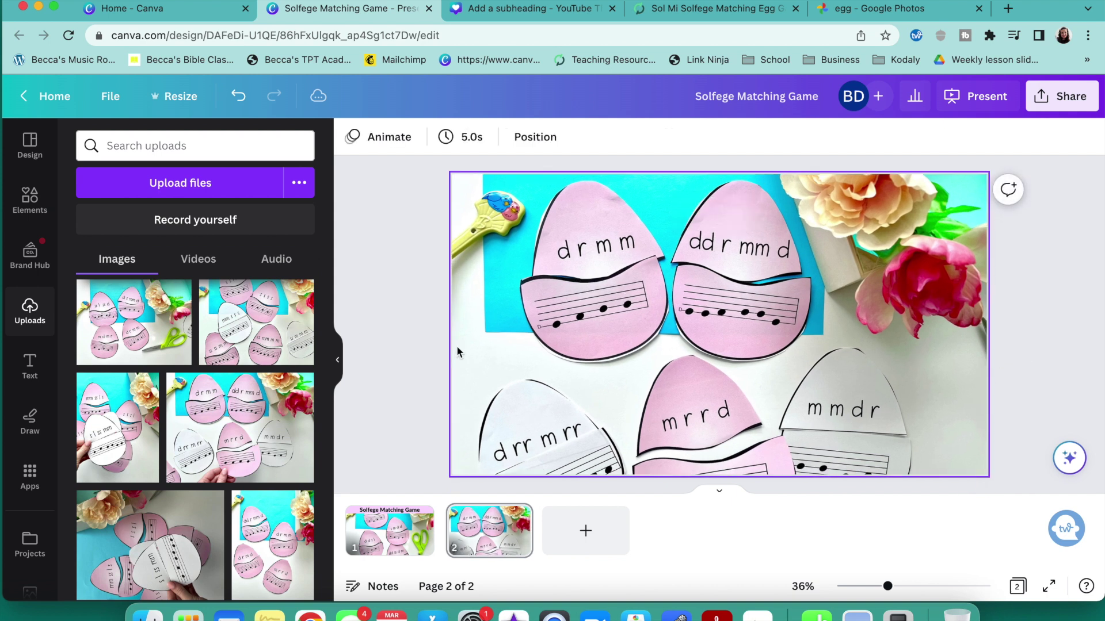
- Copy the pink banner from page 1 to page 2 and reshape it into a nearly square box over the flowers
{"action": "left_click", "coordinate": [389, 535]}
{"action": "left_click", "coordinate": [481, 210]}
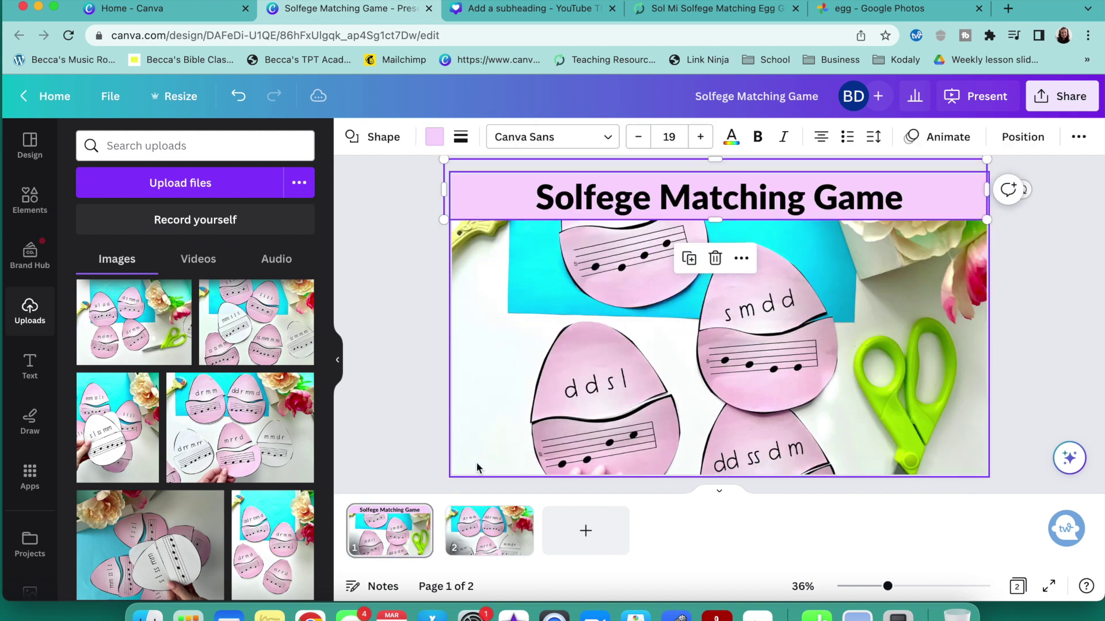
{"action": "key", "text": "ctrl+c"}
{"action": "left_click", "coordinate": [489, 530]}
{"action": "key", "text": "ctrl+v"}
{"action": "left_click_drag", "start_coordinate": [715, 218], "coordinate": [715, 324]}
{"action": "left_click_drag", "start_coordinate": [445, 240], "coordinate": [850, 274]}
- Set the pink box's transparency to 92
{"action": "left_click", "coordinate": [1077, 138]}
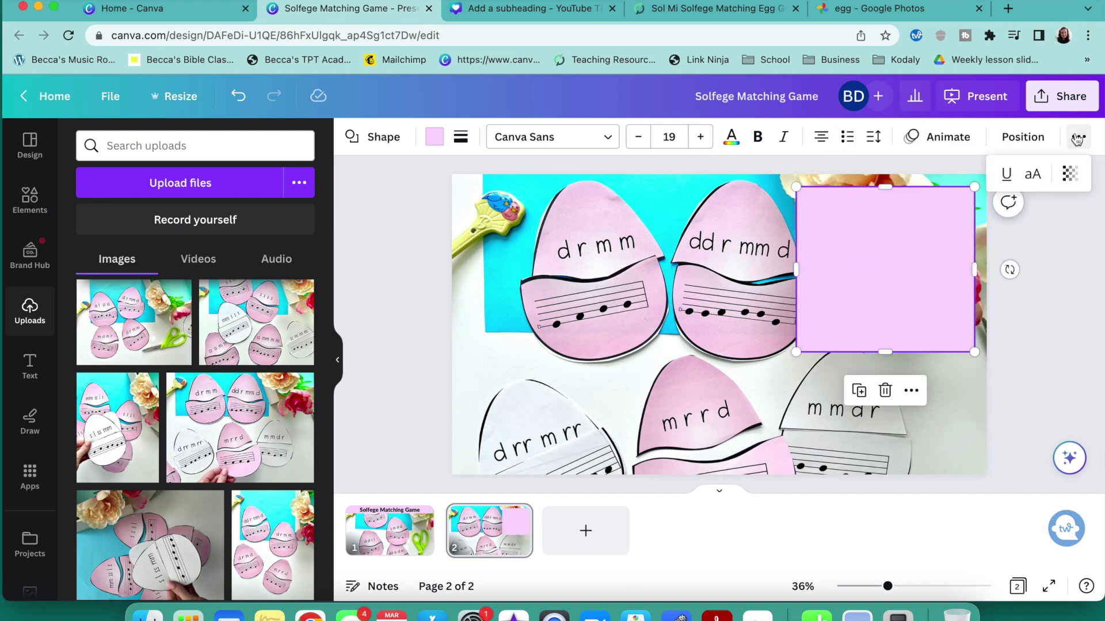
{"action": "left_click", "coordinate": [1071, 175]}
{"action": "left_click_drag", "start_coordinate": [1069, 237], "coordinate": [1059, 239]}
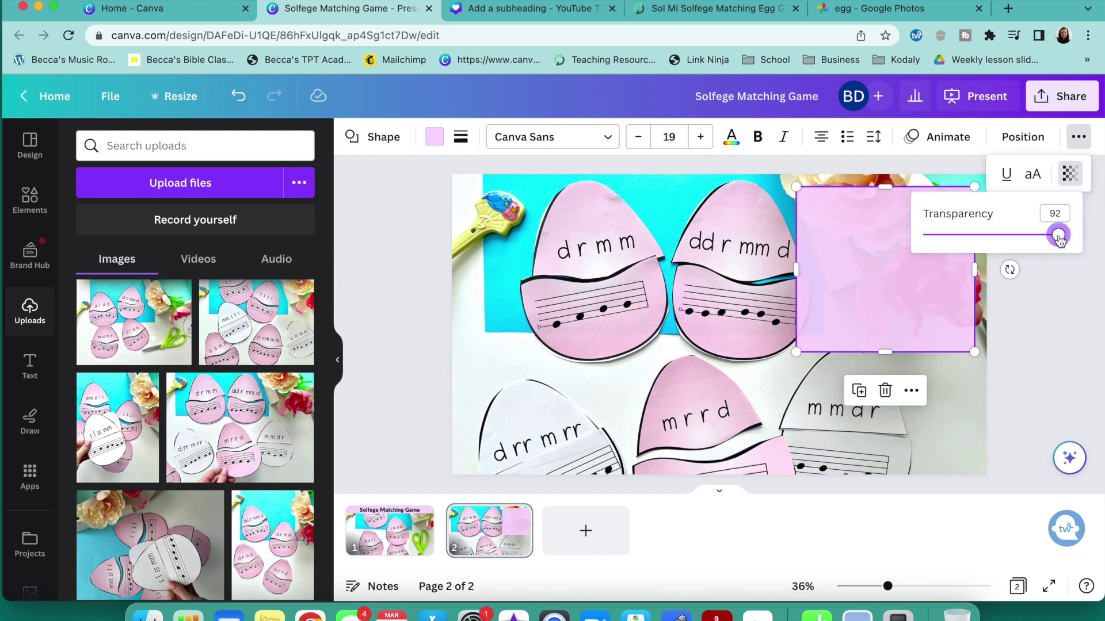
{"action": "left_click", "coordinate": [1057, 307]}
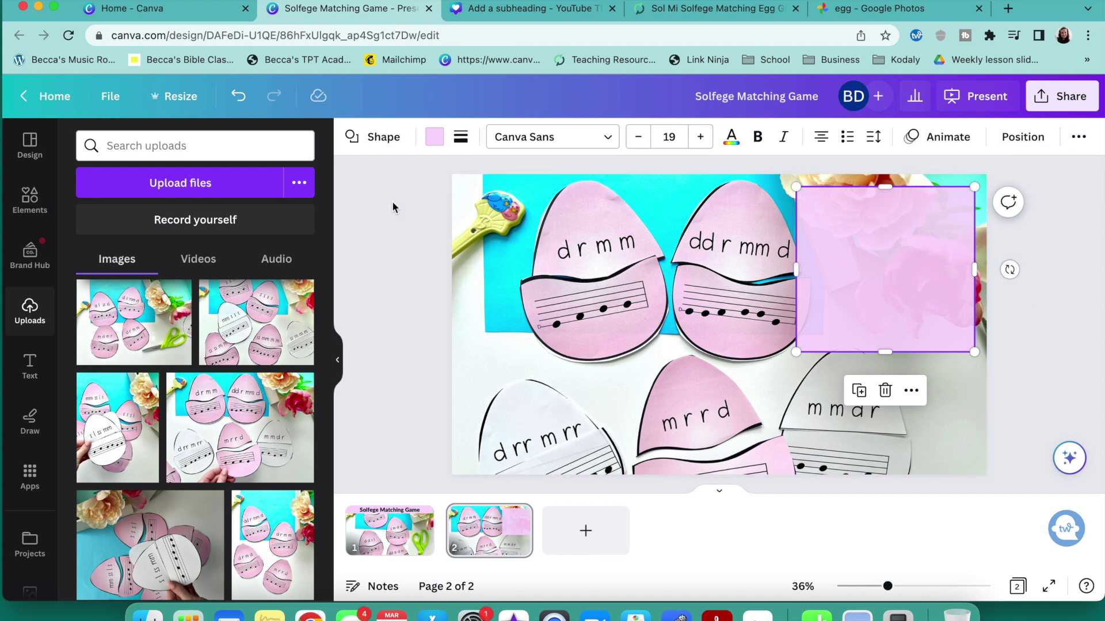
{"action": "left_click", "coordinate": [392, 203]}
- Add a subheading to page 2 and place it at the top of the pink box
{"action": "left_click", "coordinate": [30, 366]}
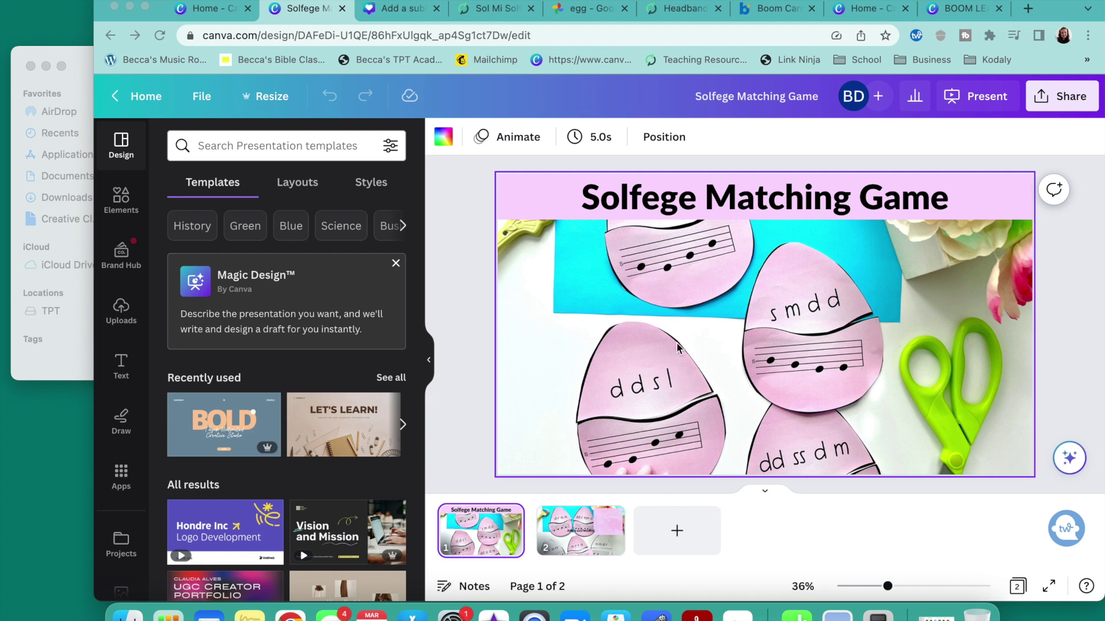
{"action": "left_click", "coordinate": [565, 526]}
{"action": "left_click_drag", "start_coordinate": [703, 326], "coordinate": [868, 198]}
{"action": "double_click", "coordinate": [868, 198]}
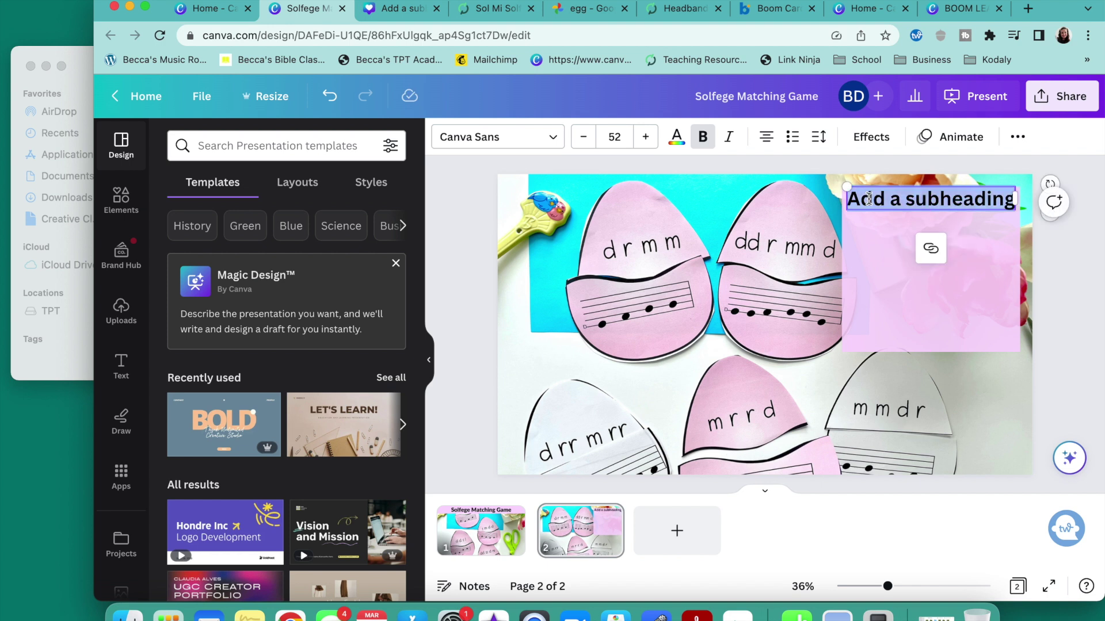
- Set the subheading's font to Lato and its text to "Solfege matching games are a great way to practice melody in elementary music."
{"action": "left_click", "coordinate": [552, 137]}
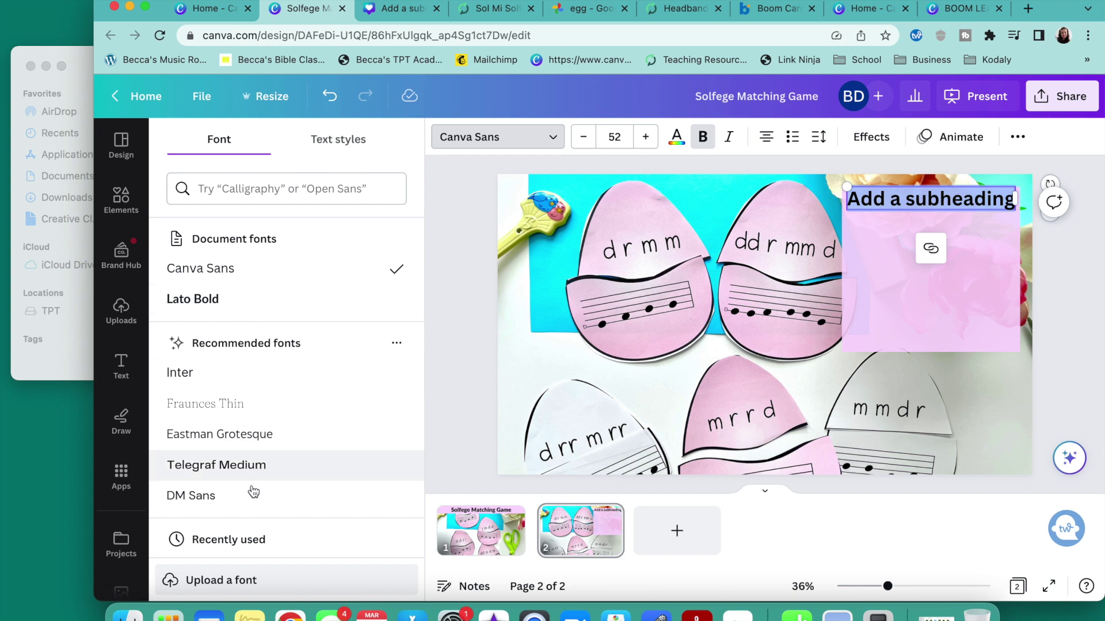
{"action": "scroll", "coordinate": [248, 489], "scroll_direction": "down", "scroll_amount": 3}
{"action": "scroll", "coordinate": [248, 489], "scroll_direction": "down", "scroll_amount": 1}
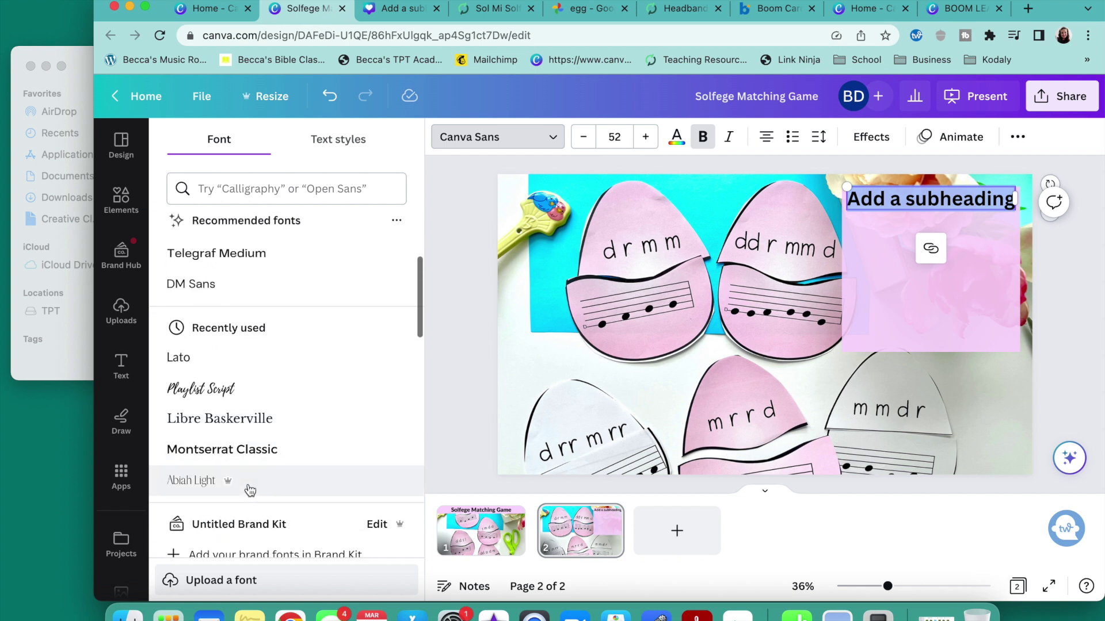
{"action": "left_click", "coordinate": [241, 370]}
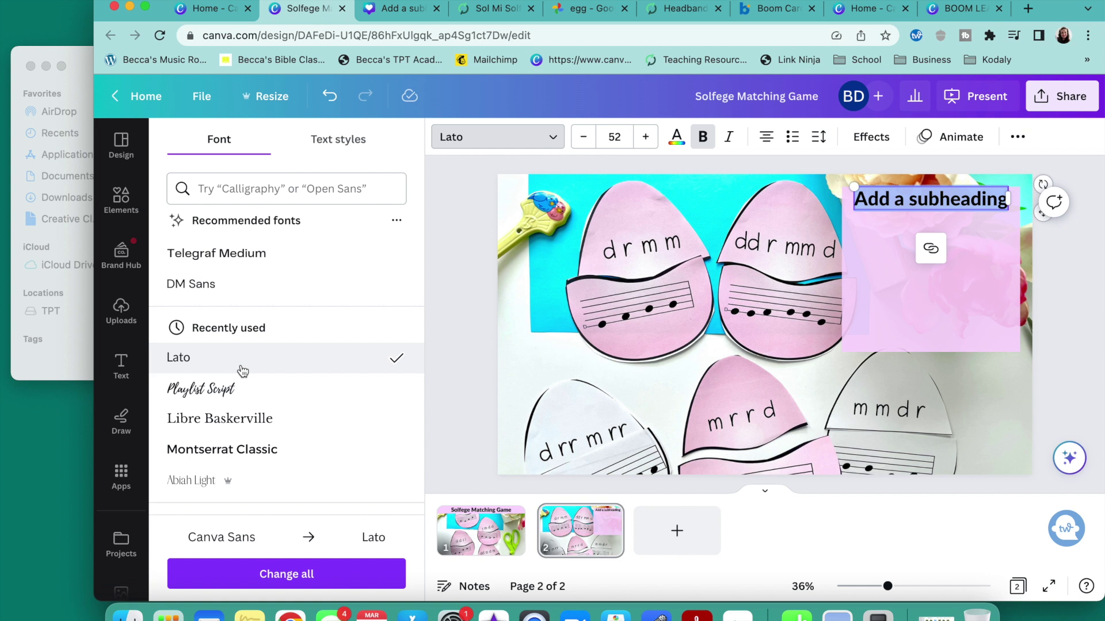
{"action": "type", "text": "Solfege"}
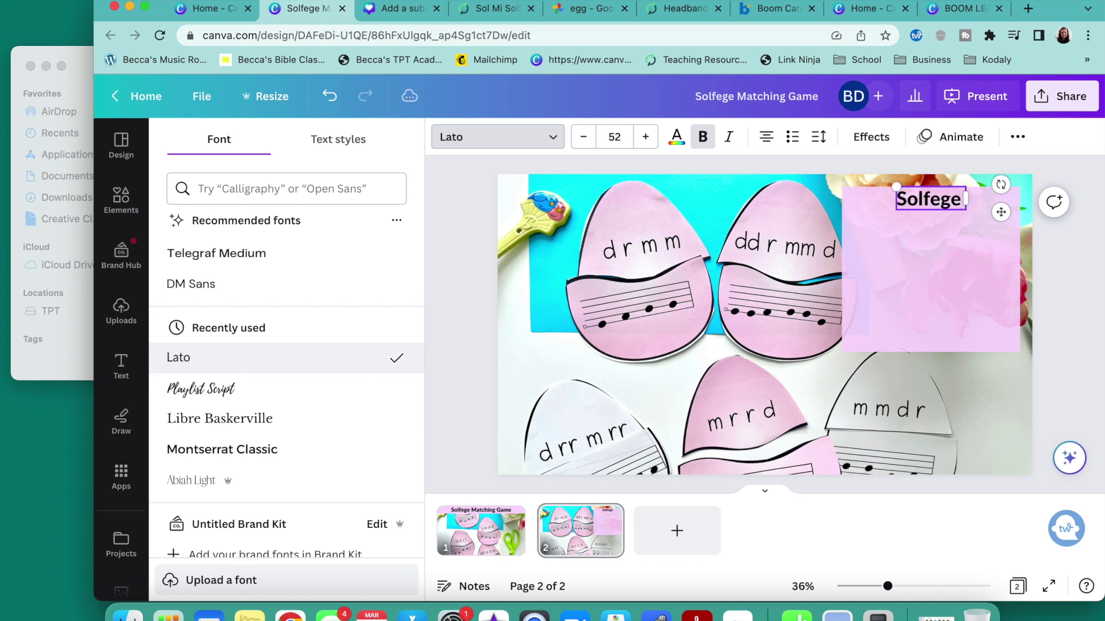
{"action": "type", "text": " matching games are a great way to practice melody in elementary music."}
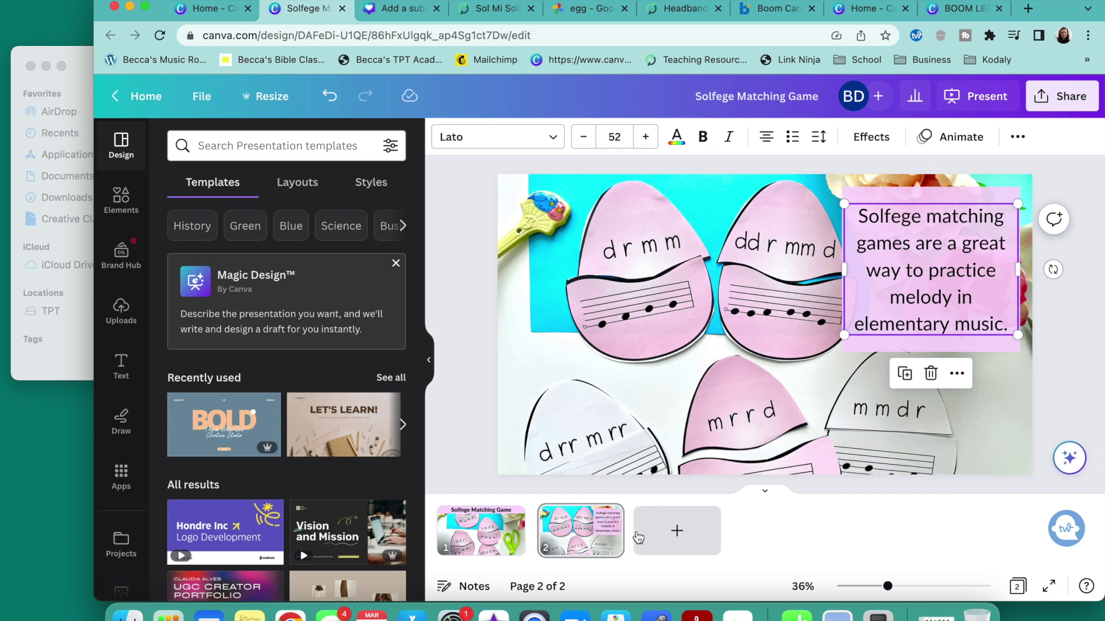
- Duplicate page 2 to create a third page
{"action": "left_click", "coordinate": [575, 551]}
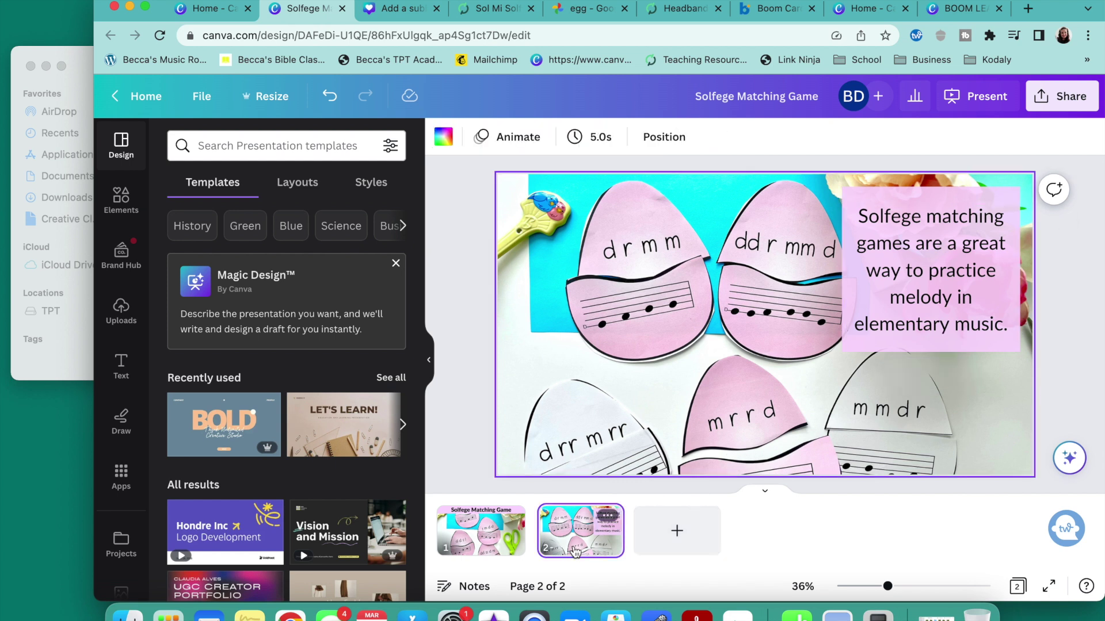
{"action": "key", "text": "super+d"}
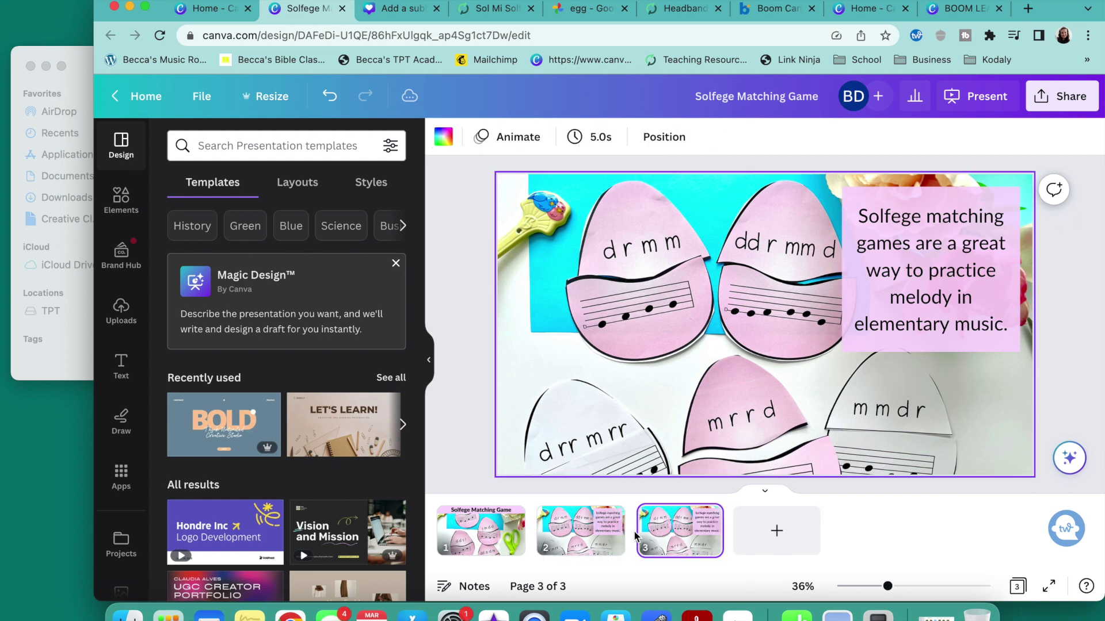
- Replace page 3's photo with the uploaded shot of four pink eggs beside green scissors, enlarged to fill the page
{"action": "left_click", "coordinate": [695, 319]}
{"action": "key", "text": "Delete"}
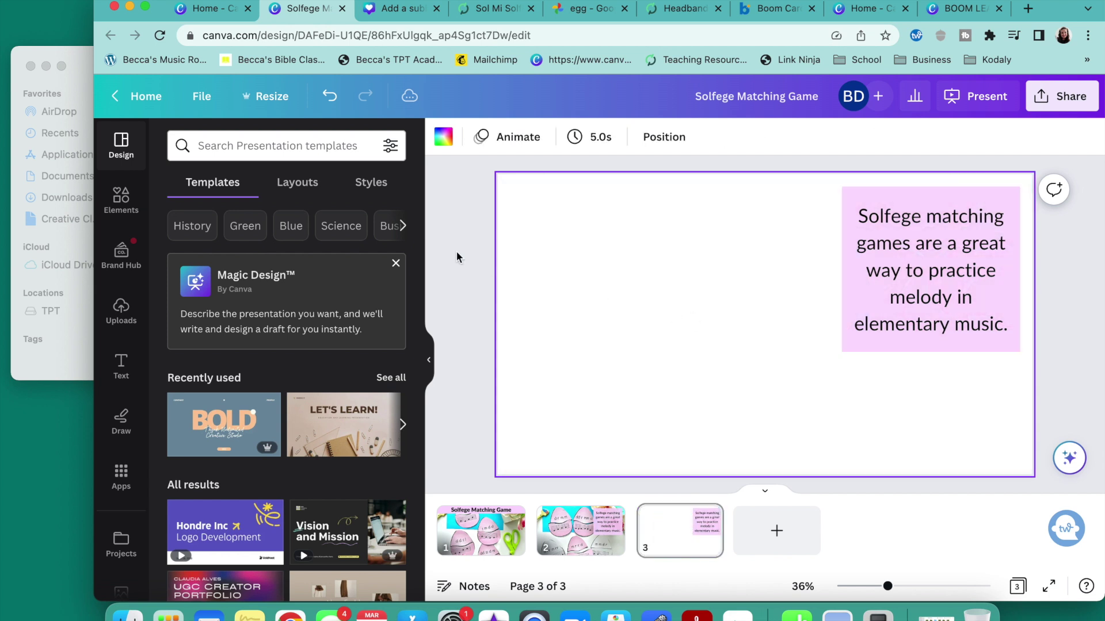
{"action": "left_click", "coordinate": [122, 311]}
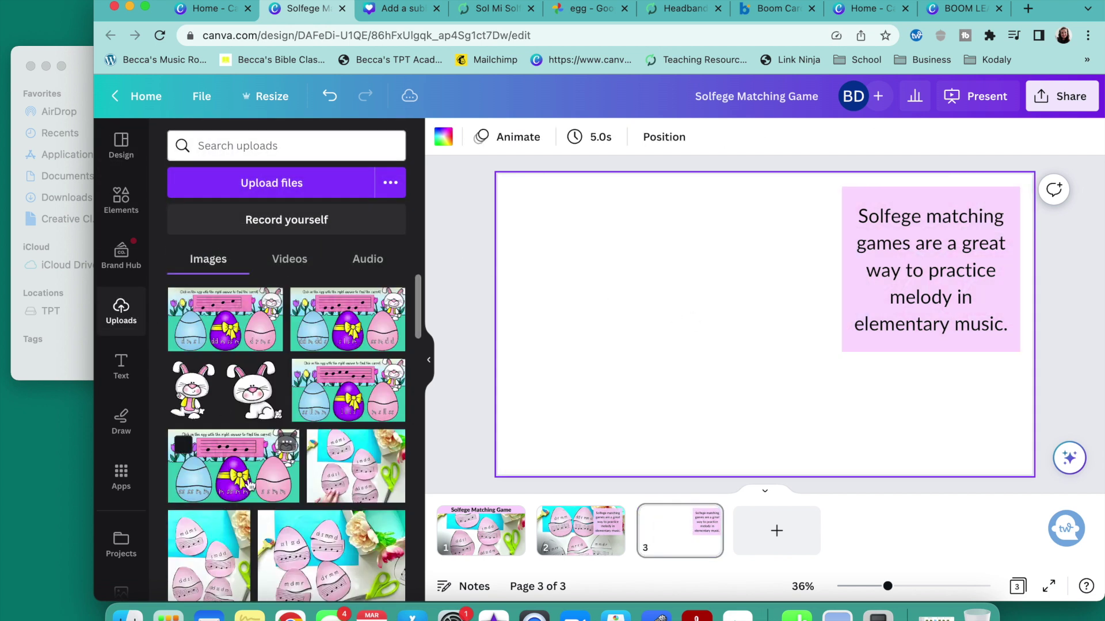
{"action": "scroll", "coordinate": [249, 485], "scroll_direction": "down", "scroll_amount": 5}
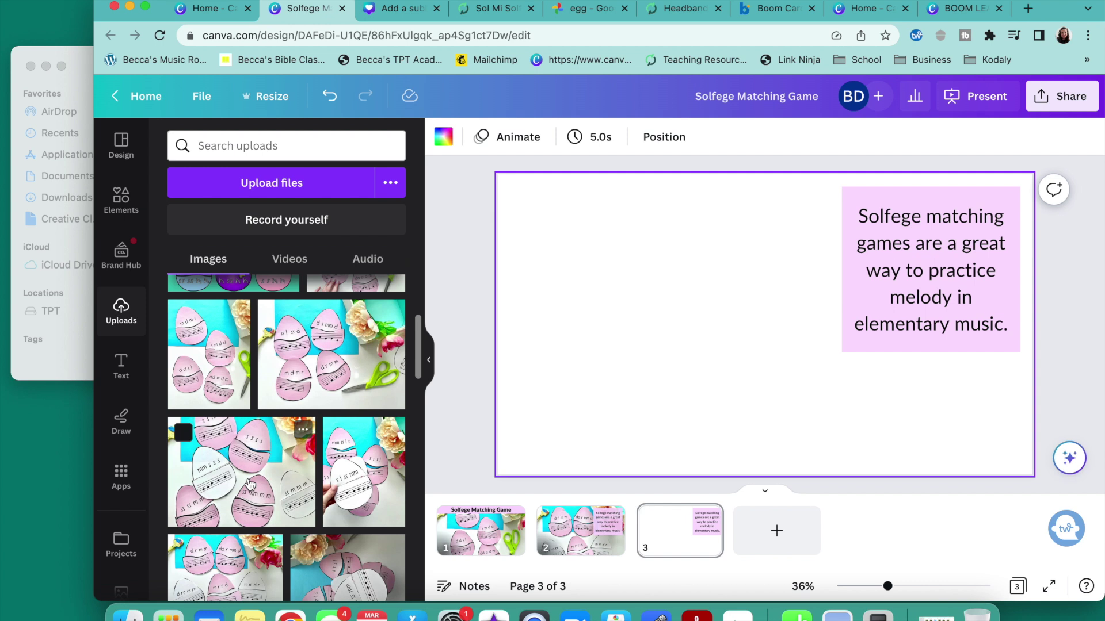
{"action": "left_click", "coordinate": [336, 369]}
{"action": "left_click_drag", "start_coordinate": [681, 381], "coordinate": [562, 338]}
{"action": "left_click_drag", "start_coordinate": [787, 393], "coordinate": [1028, 529]}
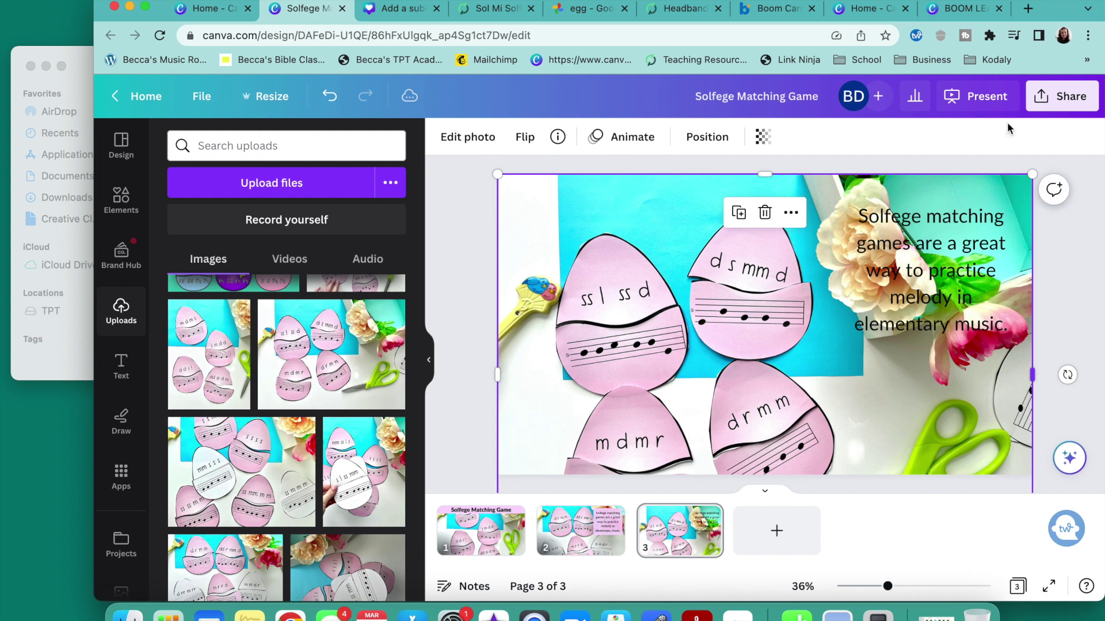
- Send the new photo behind the pink box and change the text to "Students match the notes on the staff with the solfa patterns."
{"action": "left_click", "coordinate": [714, 140]}
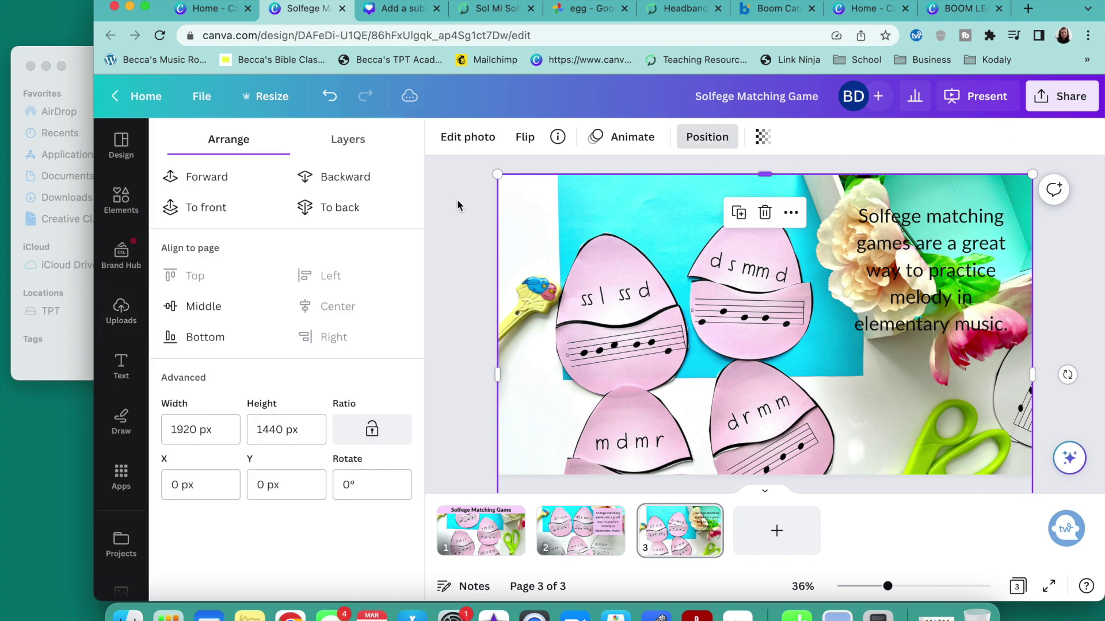
{"action": "left_click", "coordinate": [368, 208]}
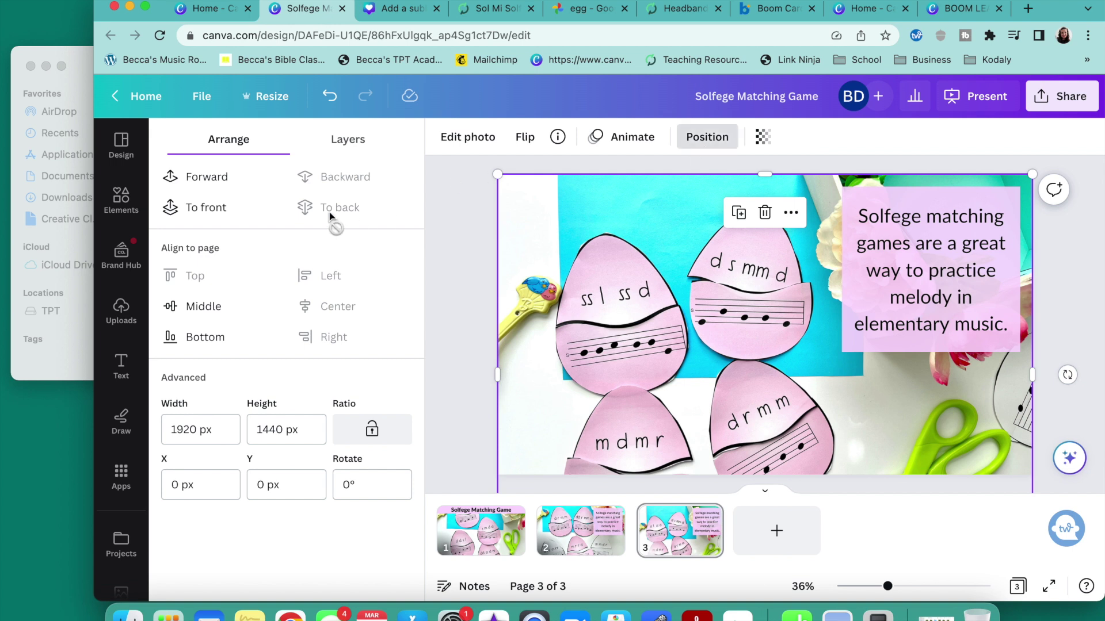
{"action": "double_click", "coordinate": [908, 242]}
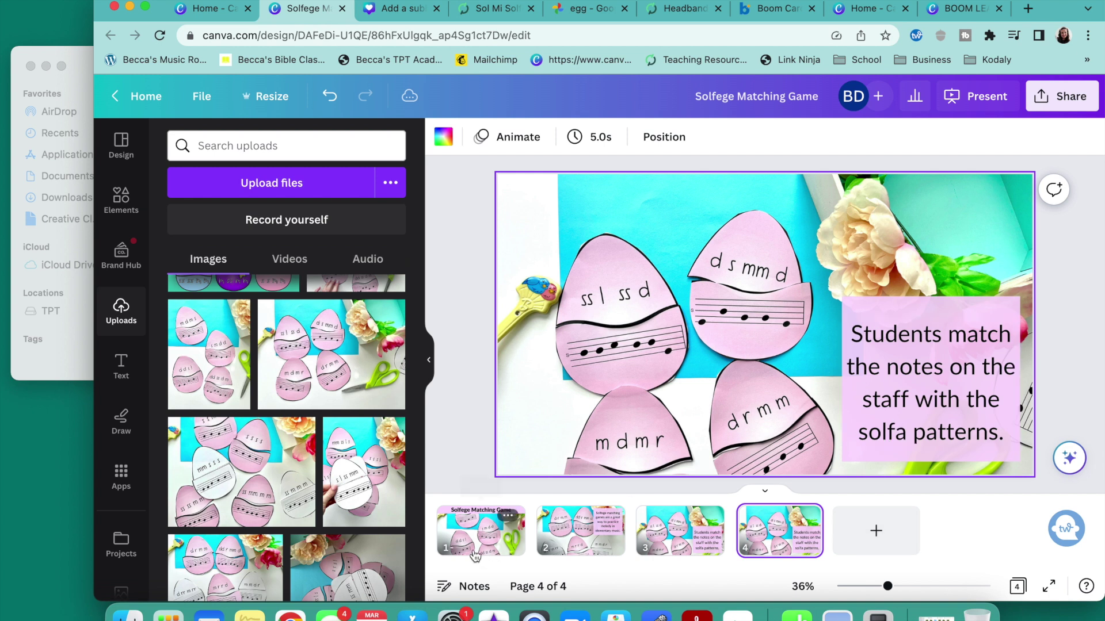
- Shift the background photo on page 3 upward within its crop so more of the lower eggs is inside the page
{"action": "left_click", "coordinate": [506, 518]}
{"action": "left_click", "coordinate": [568, 543]}
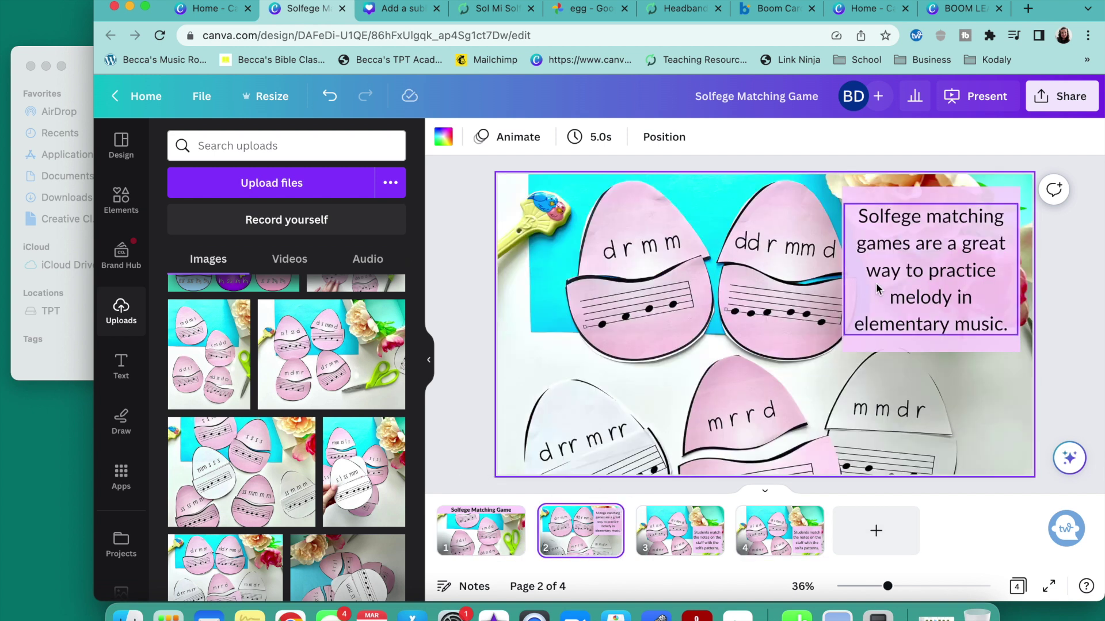
{"action": "left_click", "coordinate": [671, 535]}
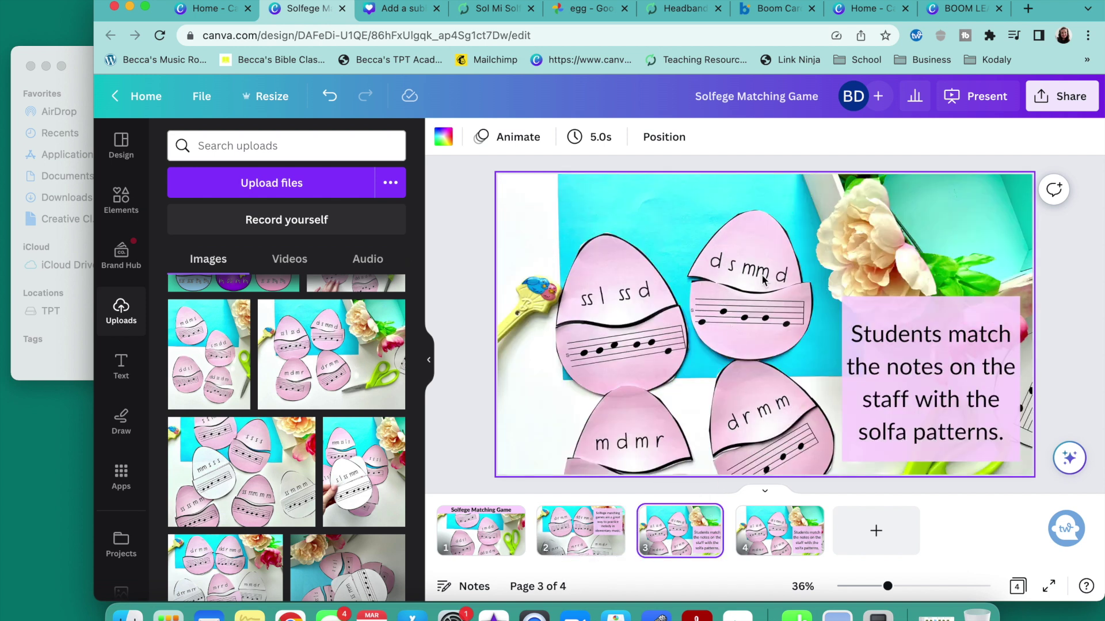
{"action": "double_click", "coordinate": [755, 351]}
{"action": "mouse_move", "coordinate": [755, 350]}
{"action": "left_mouse_down"}
{"action": "mouse_move", "coordinate": [757, 306]}
{"action": "mouse_move", "coordinate": [750, 346]}
{"action": "left_mouse_up"}
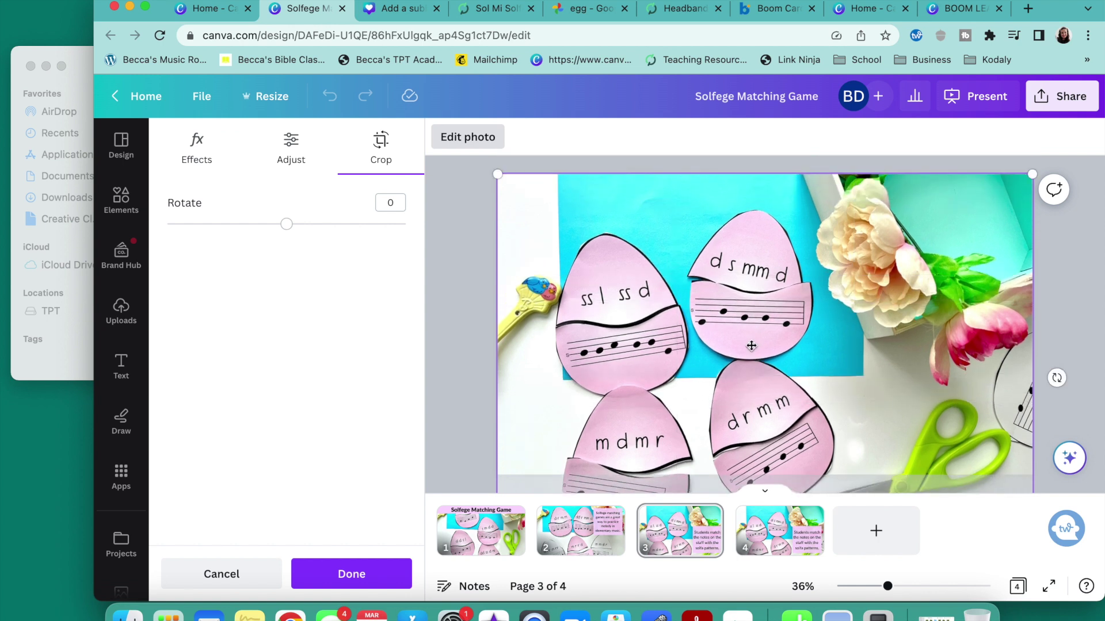
{"action": "left_click", "coordinate": [478, 338]}
{"action": "double_click", "coordinate": [711, 315]}
{"action": "left_click_drag", "start_coordinate": [711, 313], "coordinate": [712, 266]}
{"action": "left_click", "coordinate": [480, 343]}
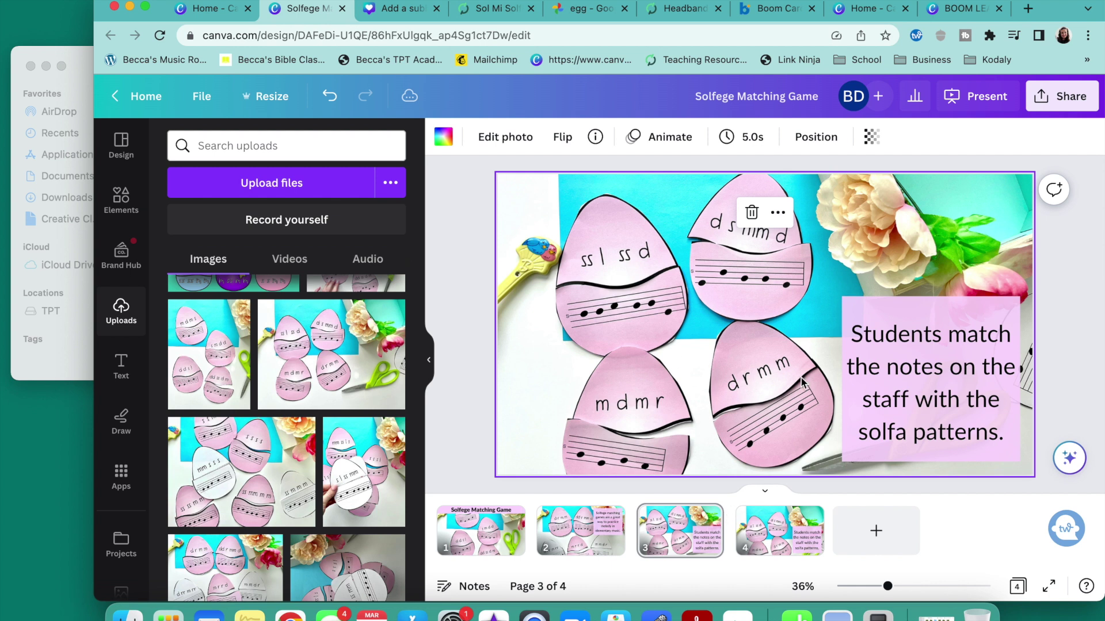
- Replace page 4's text with "These are a perfect activity for centers or small group work."
{"action": "left_click", "coordinate": [784, 532]}
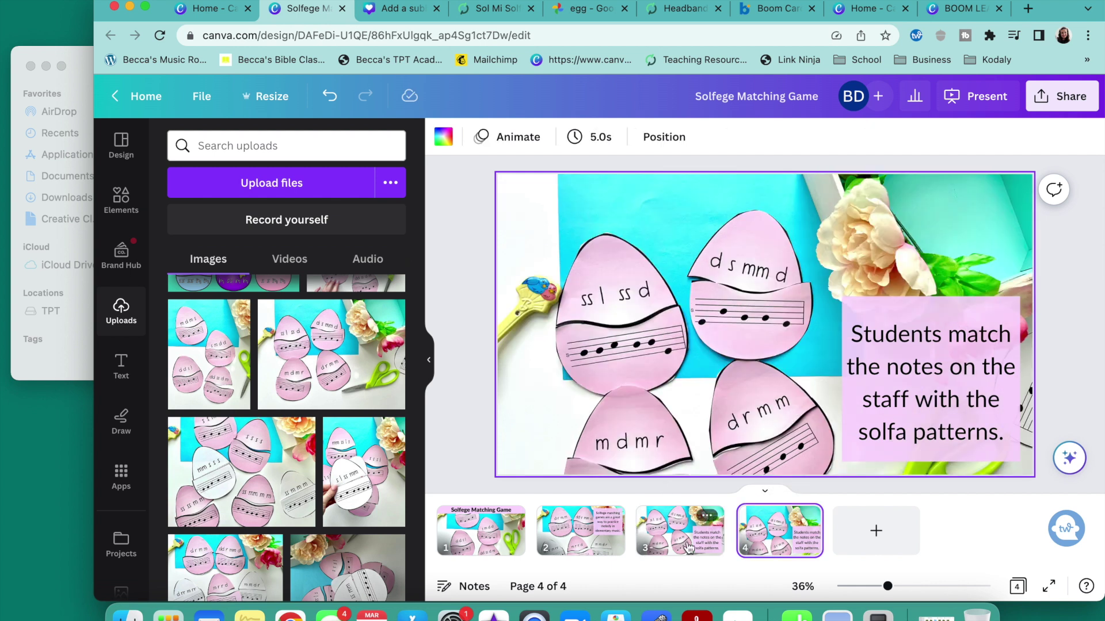
{"action": "double_click", "coordinate": [918, 365]}
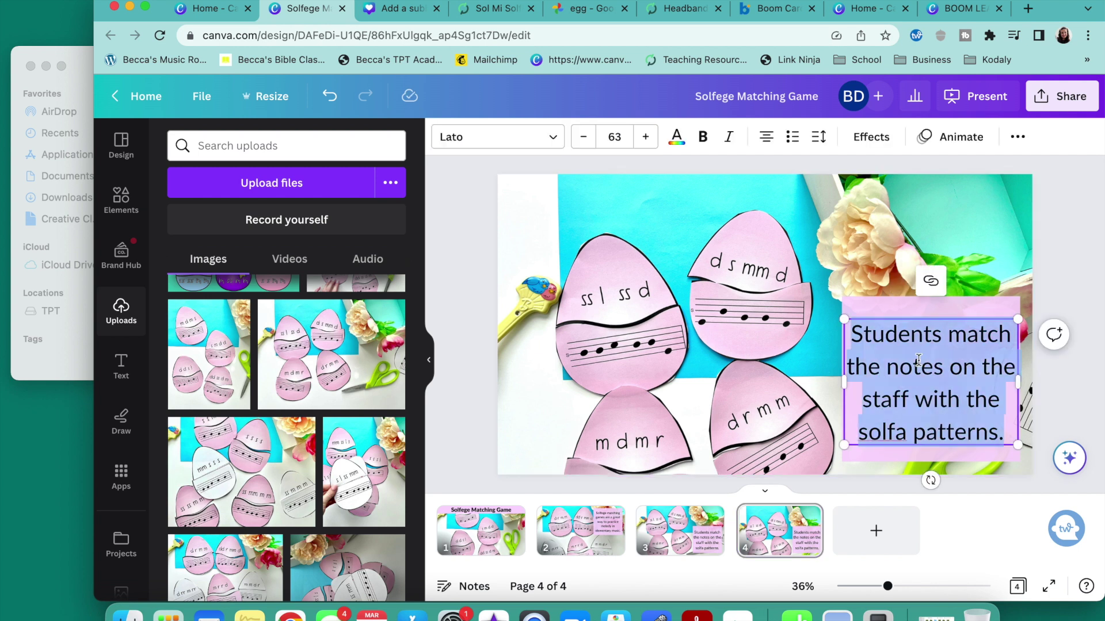
{"action": "type", "text": "These are a perfect activity for centers or small group work."}
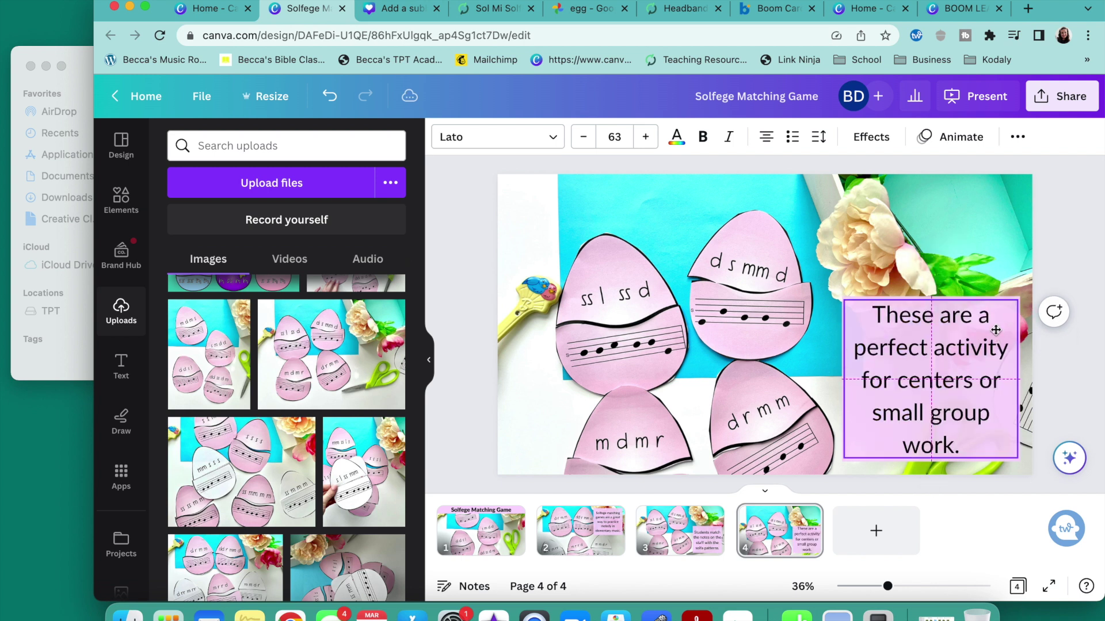
- Duplicate page 4 as a fifth page and delete the background photo from the copy
{"action": "left_click", "coordinate": [771, 545]}
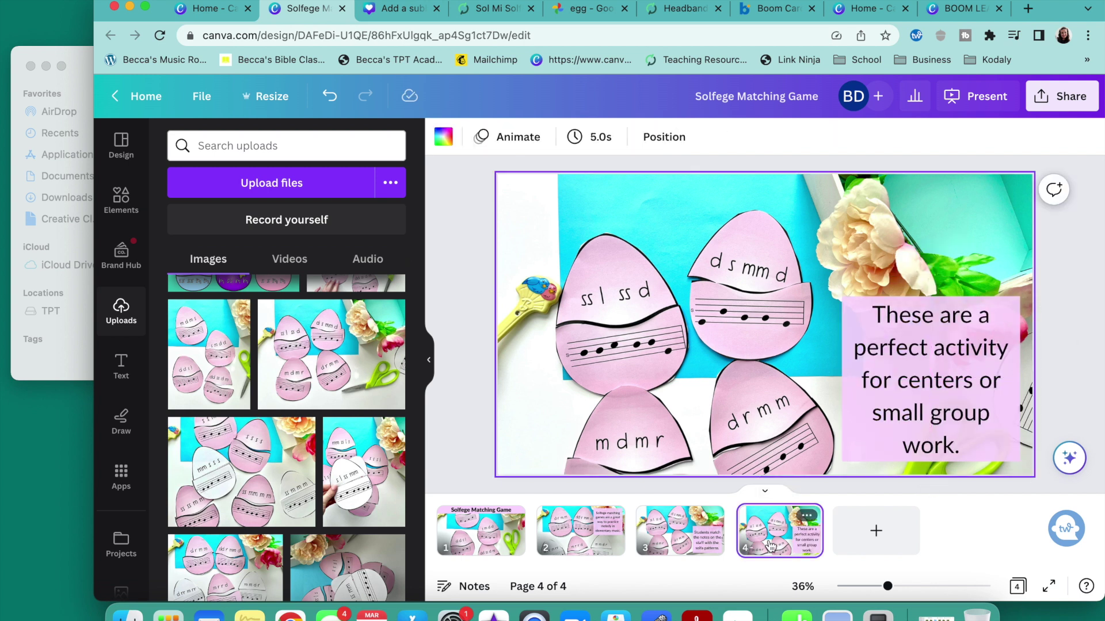
{"action": "key", "text": "cmd+d"}
{"action": "left_click", "coordinate": [706, 348]}
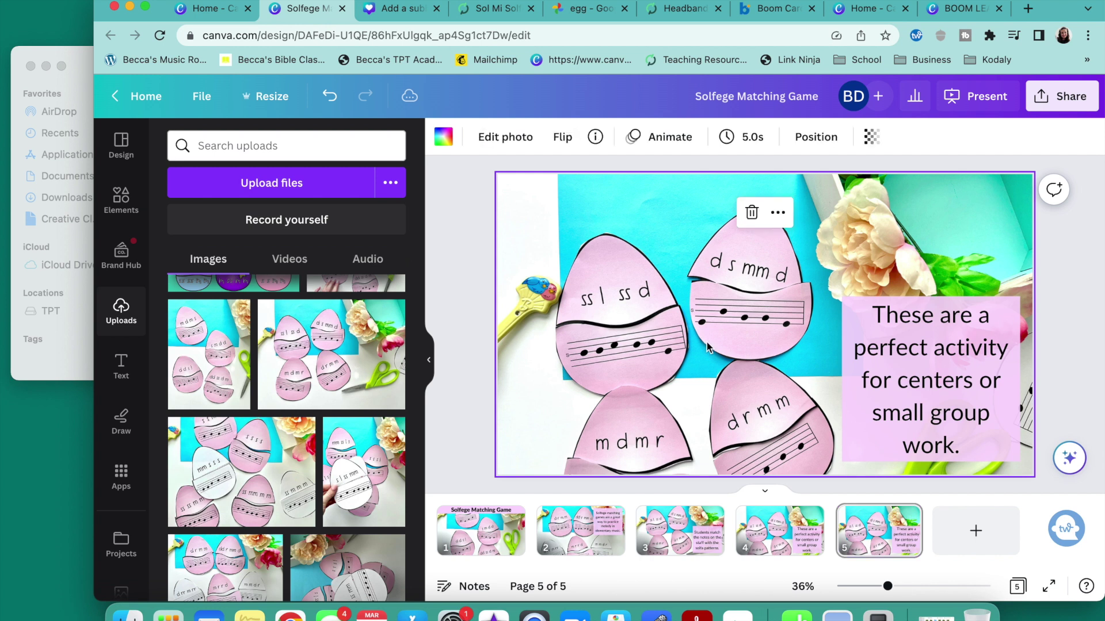
{"action": "key", "text": "BackSpace"}
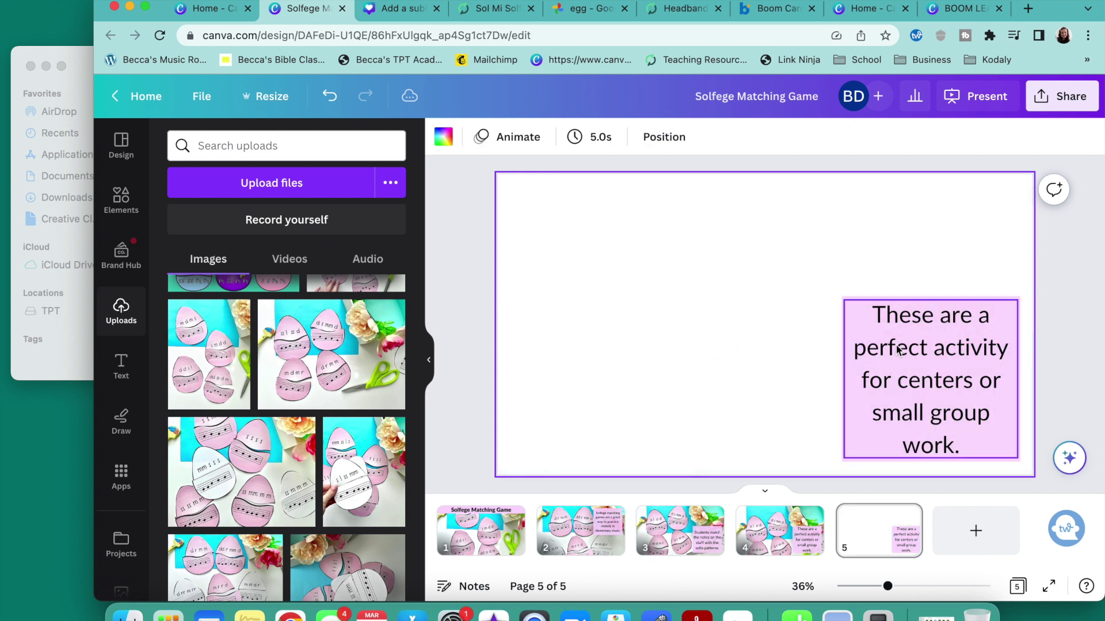
- Move page 5's text upward off the center of its box and change the box's fill color to turquoise
{"action": "left_click_drag", "start_coordinate": [898, 349], "coordinate": [876, 277]}
{"action": "left_click", "coordinate": [930, 439]}
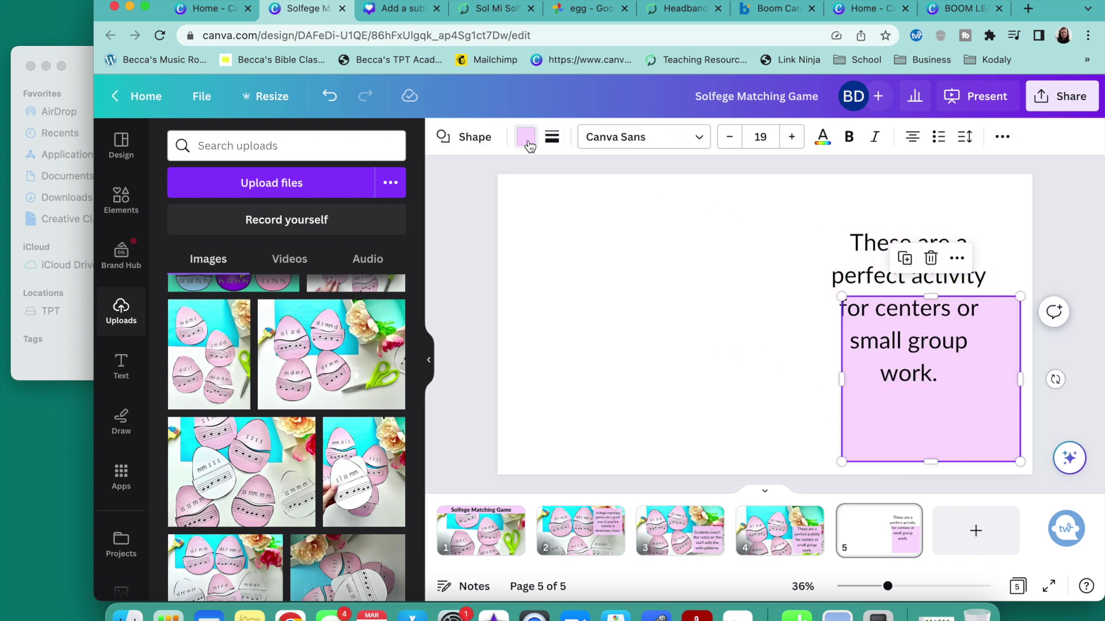
{"action": "left_click", "coordinate": [525, 138]}
{"action": "left_click", "coordinate": [183, 351]}
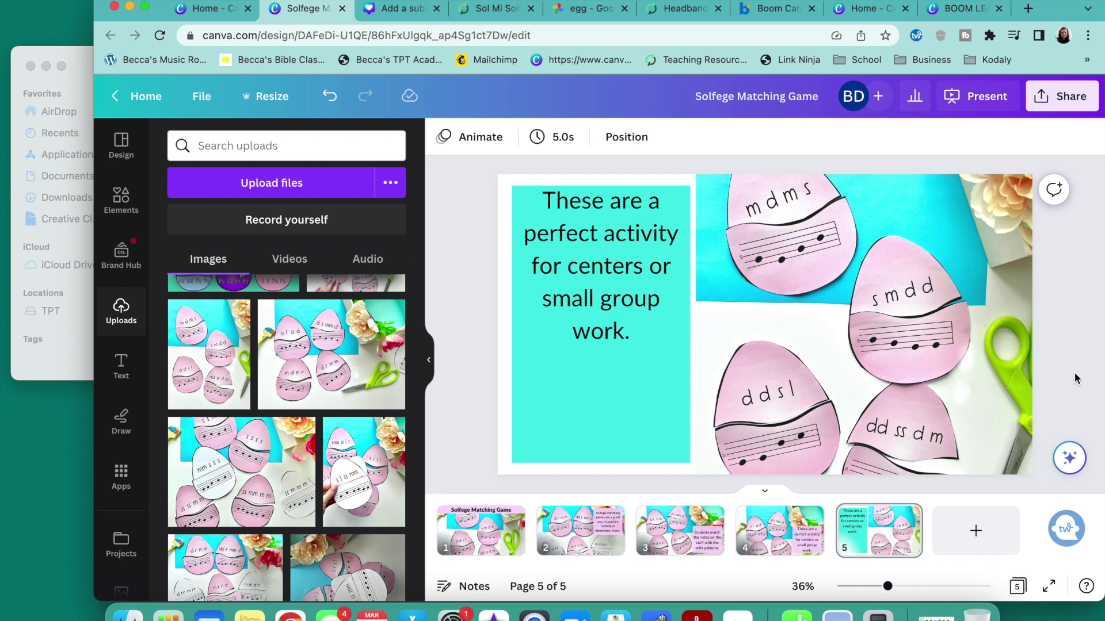
- Replace page 5's text with "Each set includes 30 printable matching games."
{"action": "left_click", "coordinate": [644, 274]}
{"action": "key", "text": "super+a"}
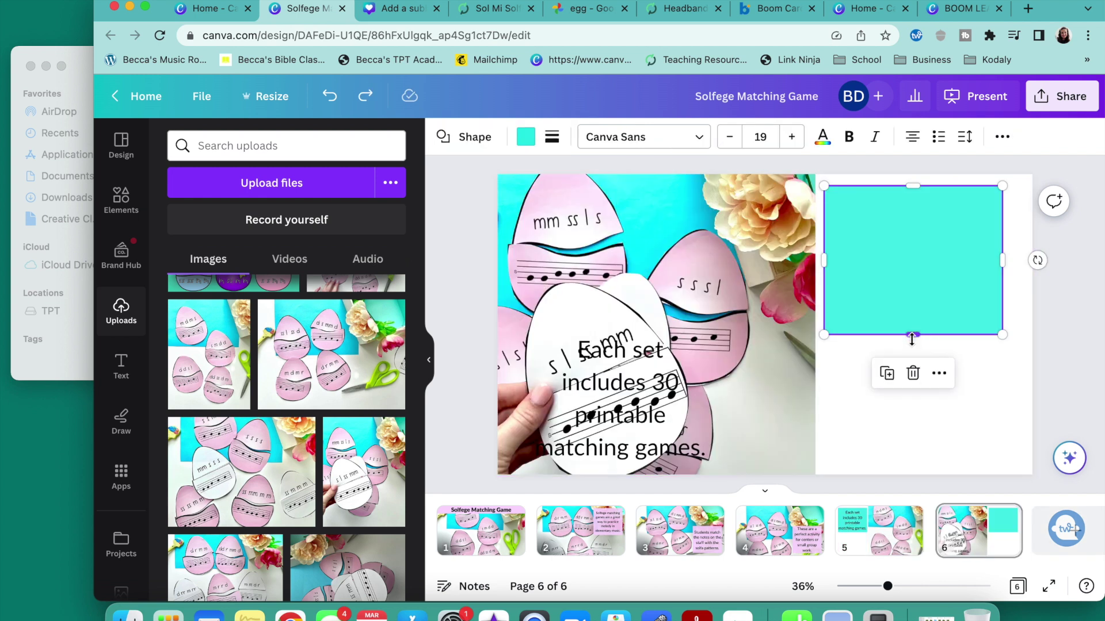
- On page 6, stretch the turquoise box down to near the page's bottom edge and place the text over its upper part
{"action": "left_click_drag", "start_coordinate": [913, 339], "coordinate": [916, 460]}
{"action": "left_click_drag", "start_coordinate": [964, 355], "coordinate": [967, 350]}
{"action": "left_click_drag", "start_coordinate": [699, 377], "coordinate": [989, 249]}
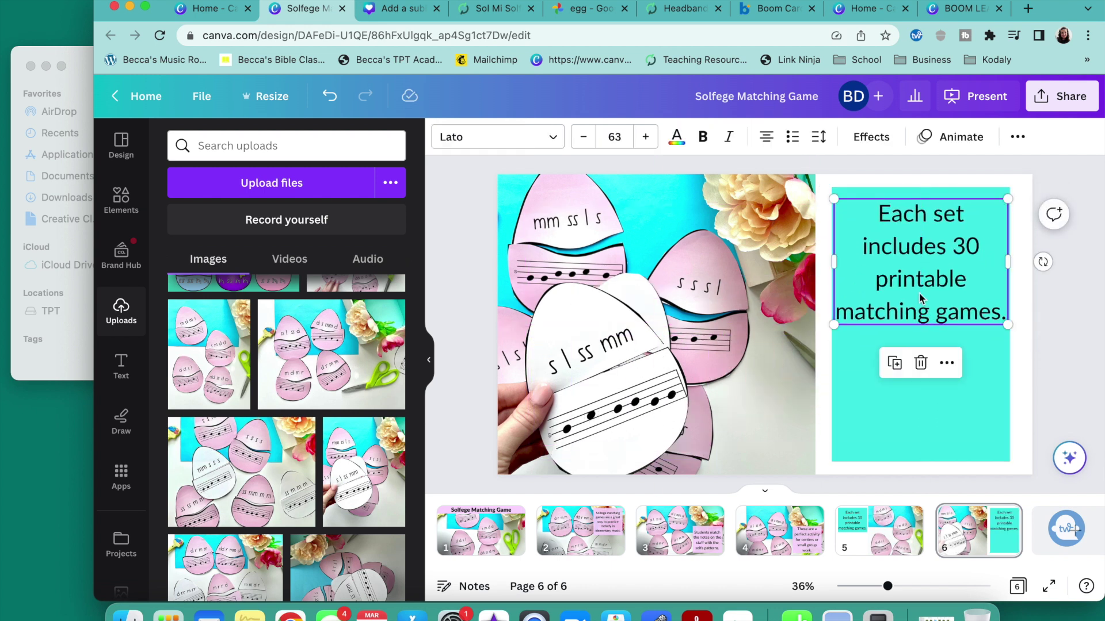
- Stretch page 5's turquoise box downward to nearly the full page height
{"action": "scroll", "coordinate": [644, 336], "scroll_direction": "up", "scroll_amount": 5}
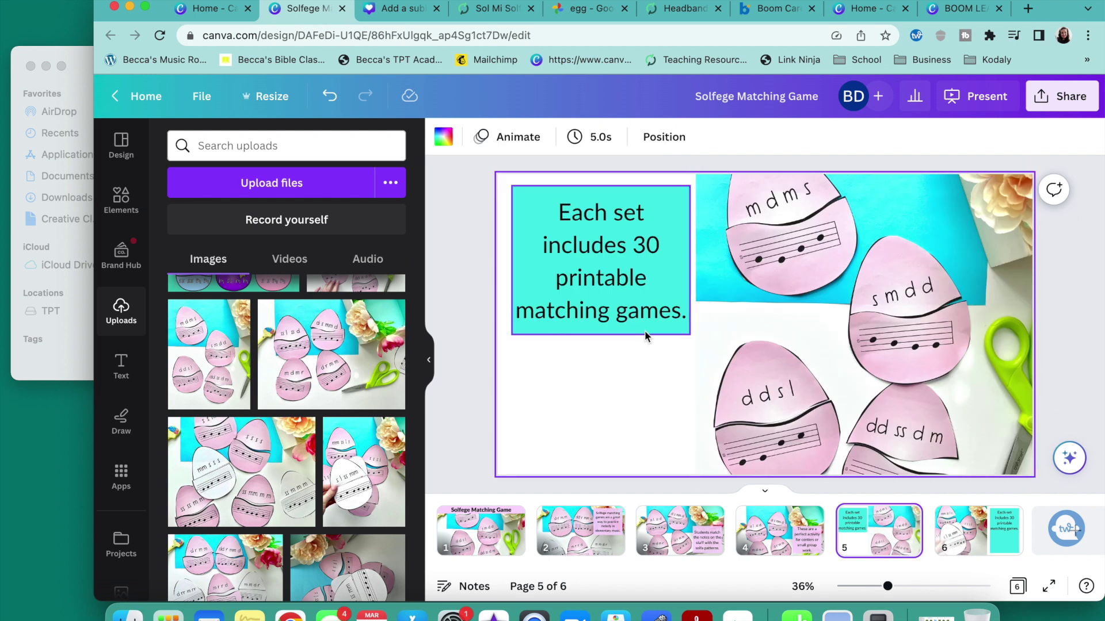
{"action": "left_click", "coordinate": [644, 335]}
{"action": "left_click_drag", "start_coordinate": [601, 334], "coordinate": [600, 459]}
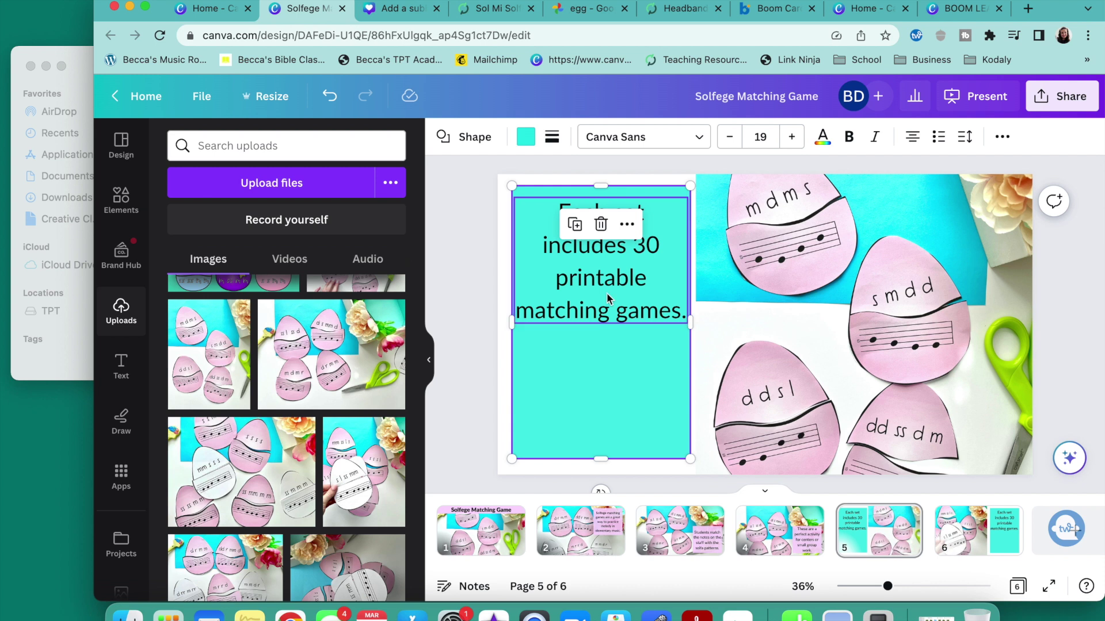
- Check the included items on the Teachers Pay Teachers listing and end page 5's text in Canva with "matching games, directions, and 3 different recording sheets."
{"action": "left_click", "coordinate": [511, 11]}
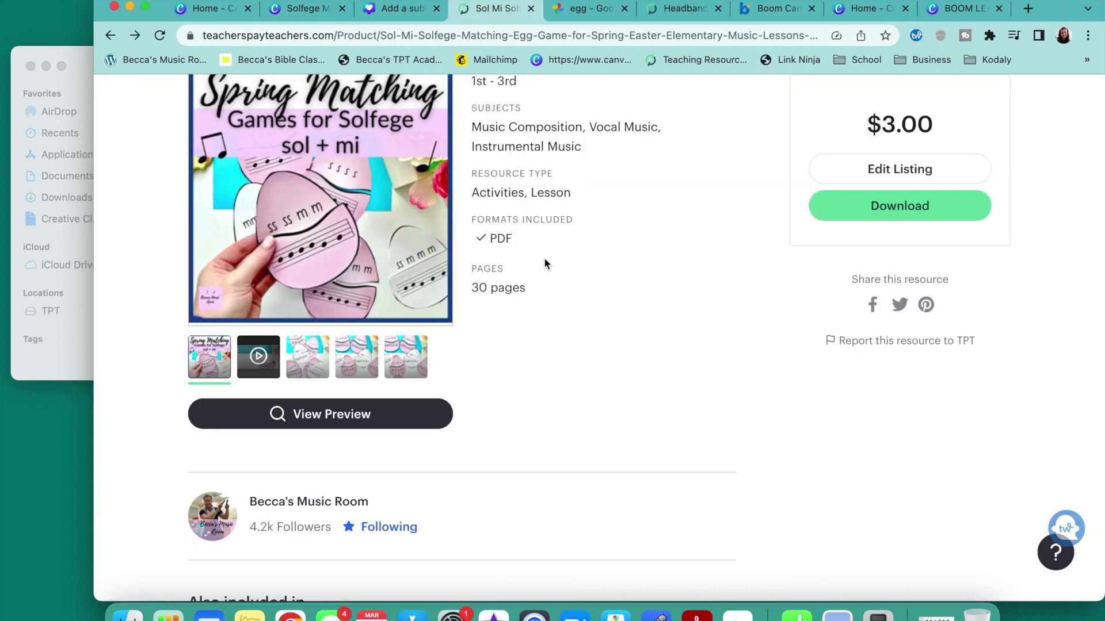
{"action": "scroll", "coordinate": [546, 265], "scroll_direction": "down", "scroll_amount": 15}
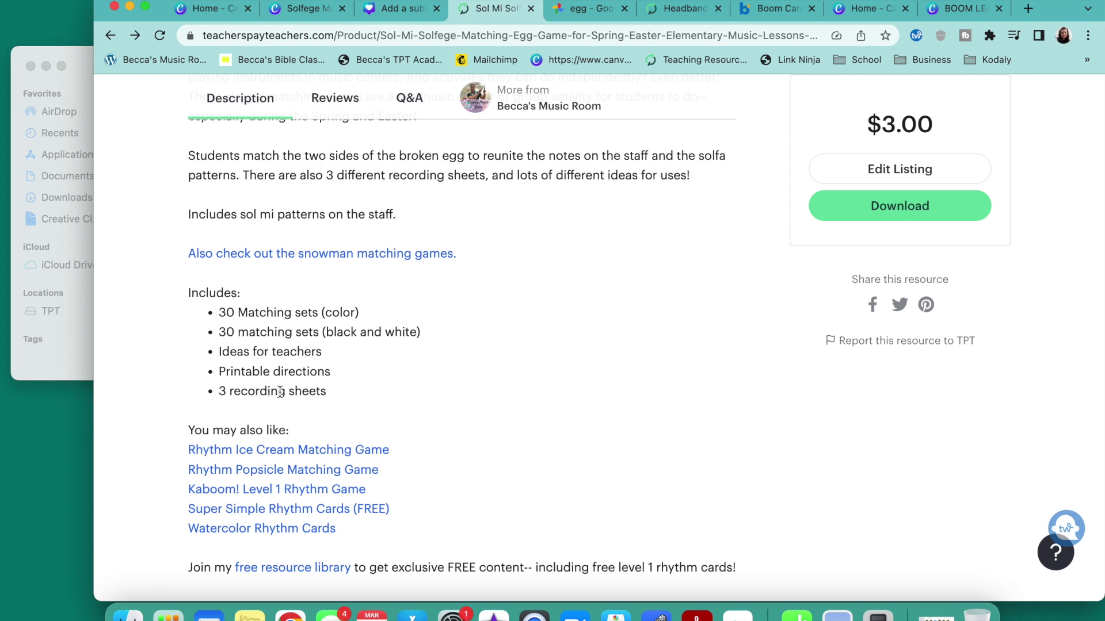
{"action": "left_click", "coordinate": [334, 10]}
{"action": "left_click", "coordinate": [684, 311]}
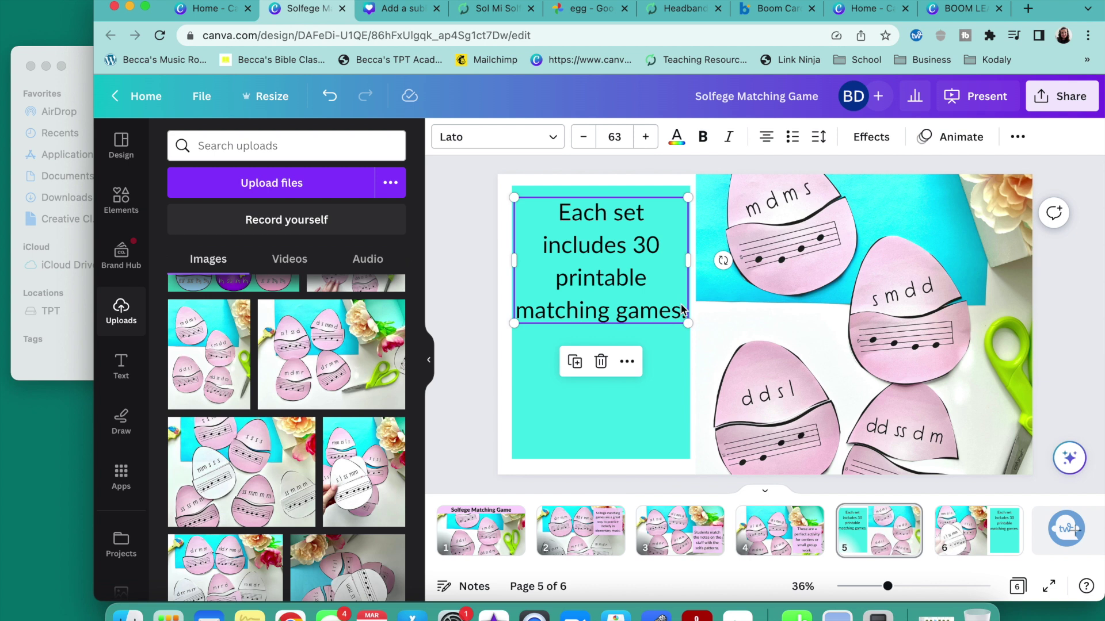
{"action": "key", "text": "BackSpace"}
{"action": "type", "text": ","}
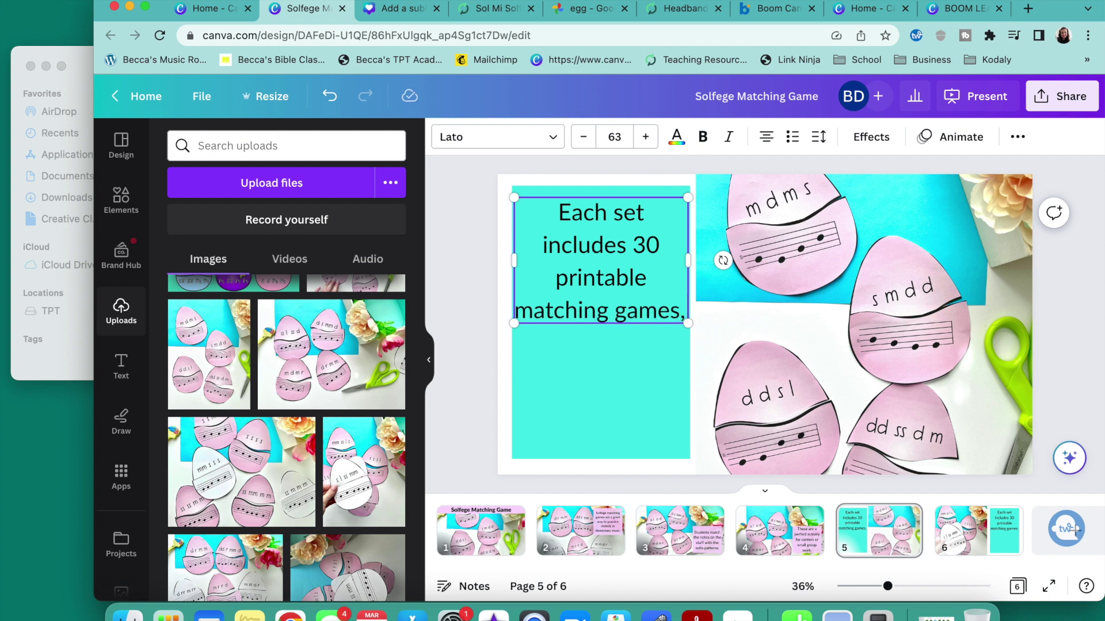
{"action": "type", "text": " directions, and 3 different recording sheets."}
- Look through the Google Photos library for a picture of the egg game's recording sheet
{"action": "key", "text": "super+5"}
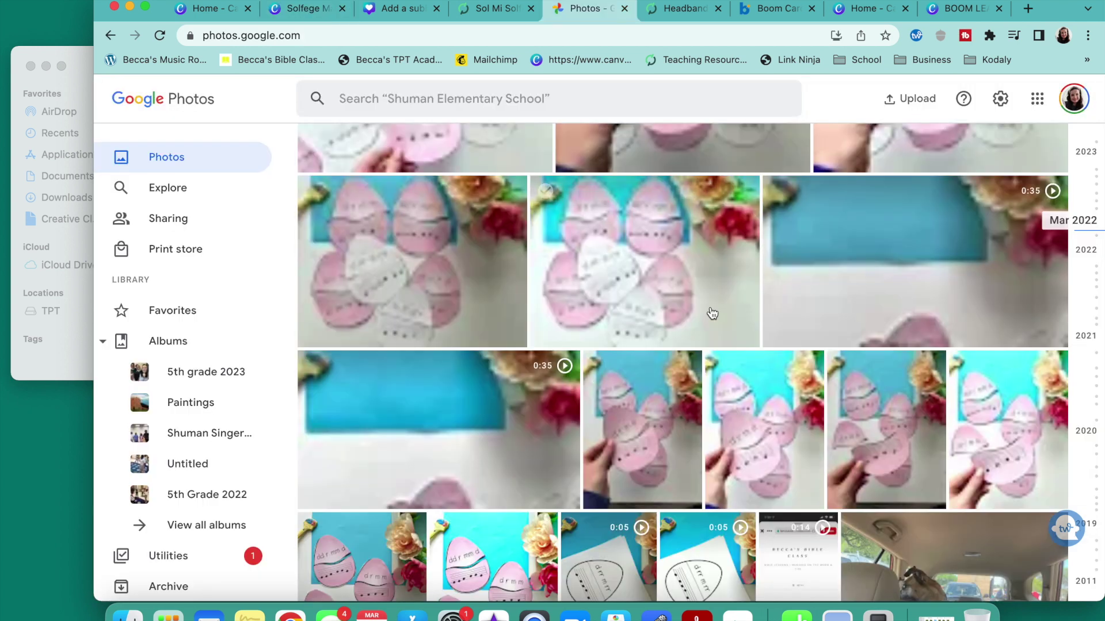
{"action": "scroll", "coordinate": [712, 314], "scroll_direction": "down", "scroll_amount": 5}
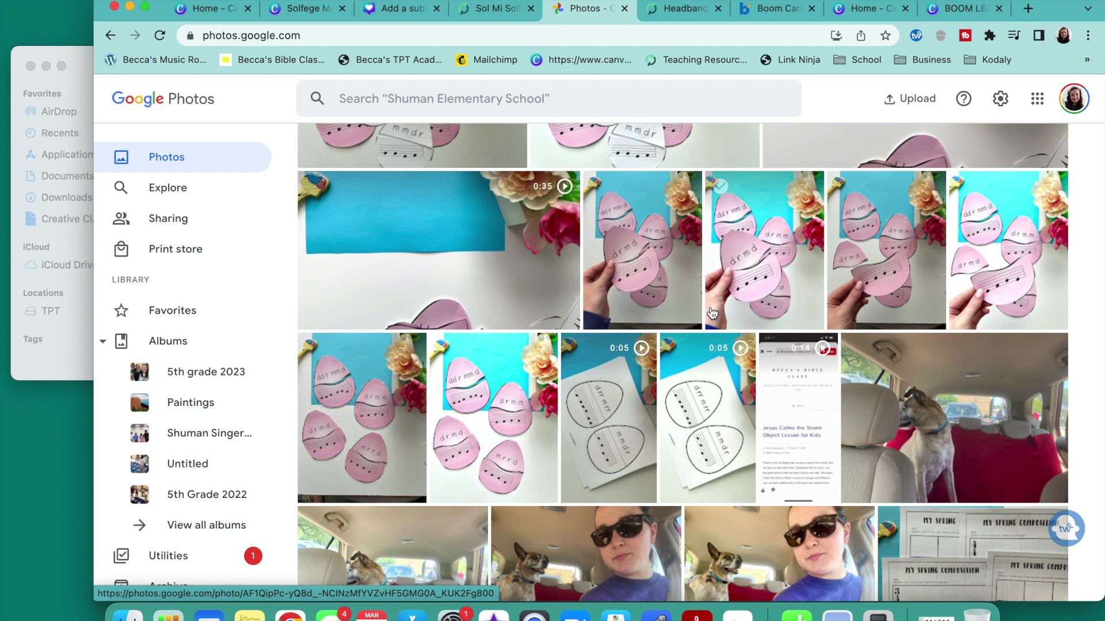
{"action": "scroll", "coordinate": [678, 371], "scroll_direction": "down", "scroll_amount": 3}
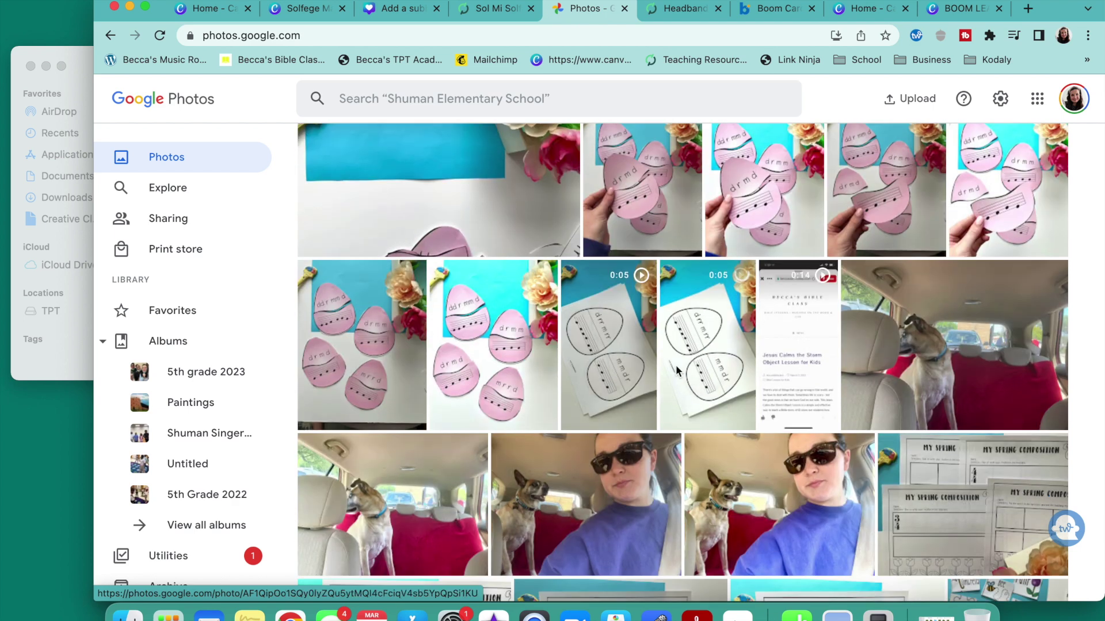
{"action": "scroll", "coordinate": [677, 371], "scroll_direction": "down", "scroll_amount": 4}
{"action": "scroll", "coordinate": [677, 371], "scroll_direction": "down", "scroll_amount": 3}
{"action": "scroll", "coordinate": [675, 365], "scroll_direction": "up", "scroll_amount": 12}
{"action": "scroll", "coordinate": [675, 365], "scroll_direction": "up", "scroll_amount": 10}
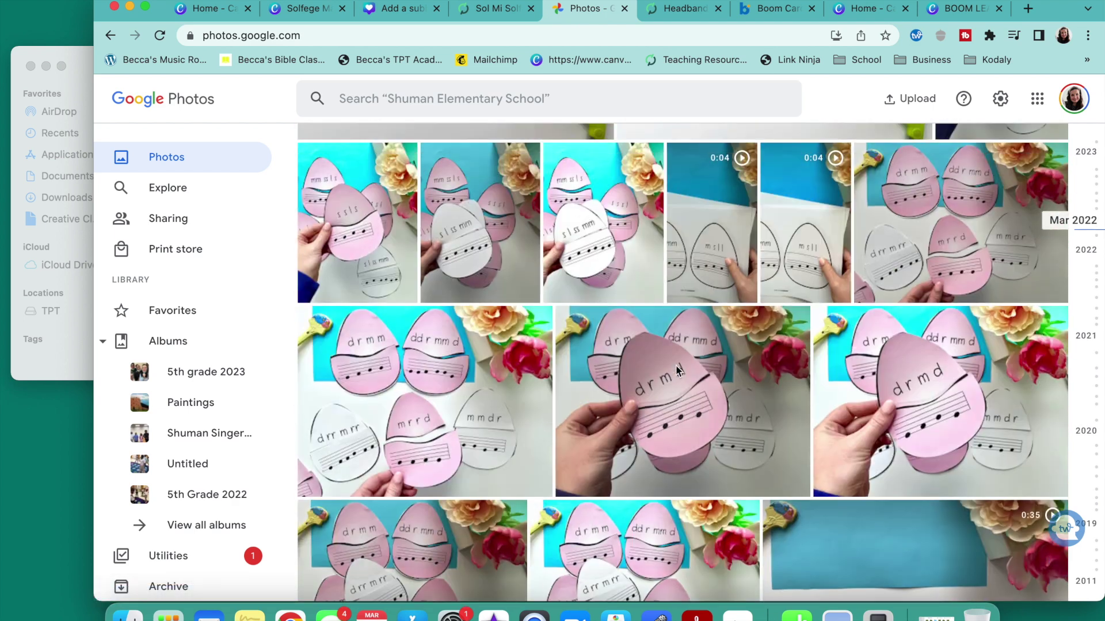
{"action": "scroll", "coordinate": [676, 365], "scroll_direction": "up", "scroll_amount": 10}
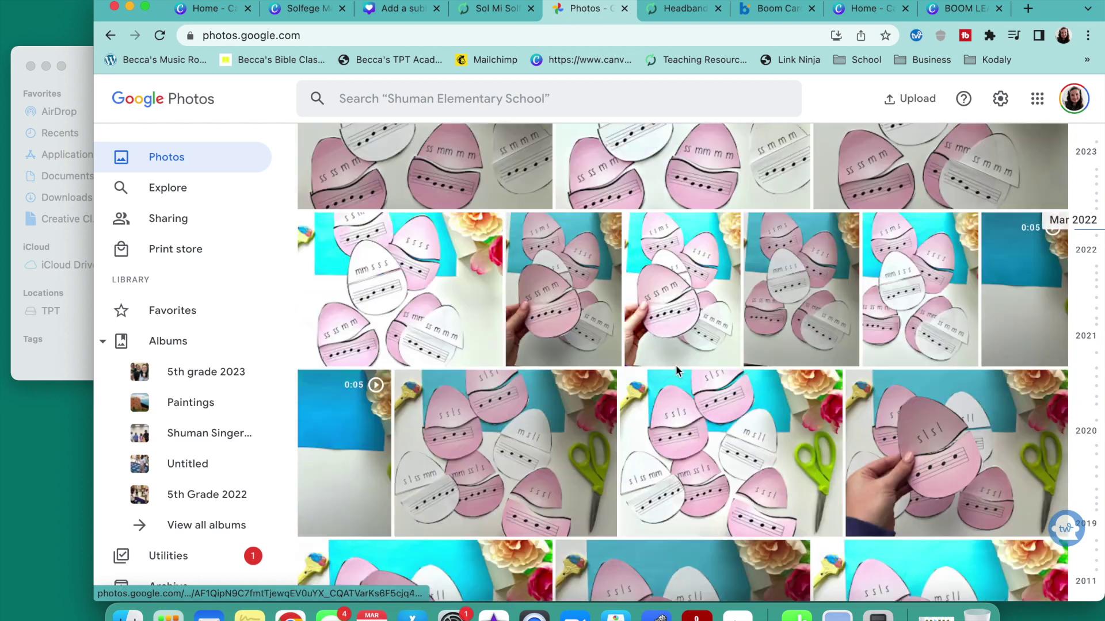
{"action": "scroll", "coordinate": [678, 371], "scroll_direction": "up", "scroll_amount": 10}
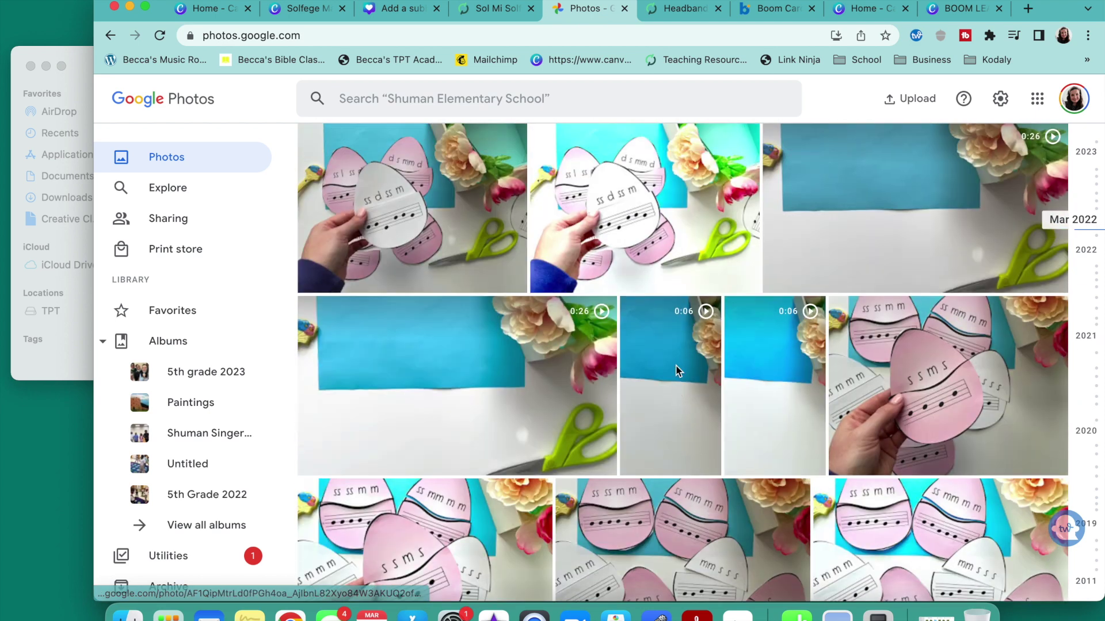
{"action": "scroll", "coordinate": [677, 371], "scroll_direction": "up", "scroll_amount": 10}
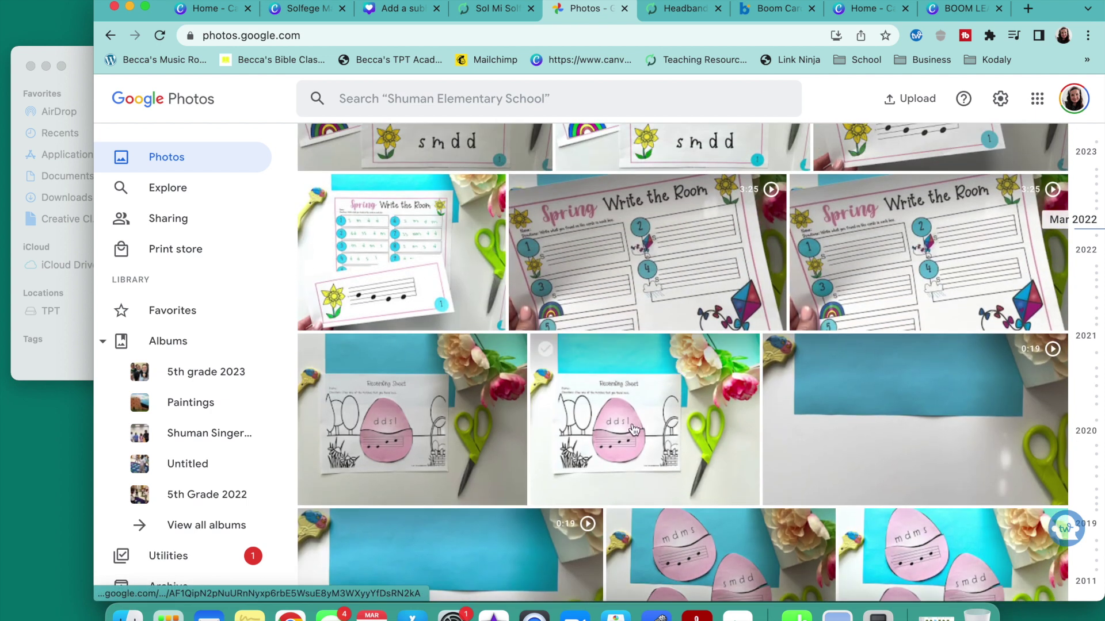
- Open the photo of the recording sheet with the pink egg and download it
{"action": "left_click", "coordinate": [678, 371]}
{"action": "left_click", "coordinate": [1079, 100]}
{"action": "left_click", "coordinate": [1004, 143]}
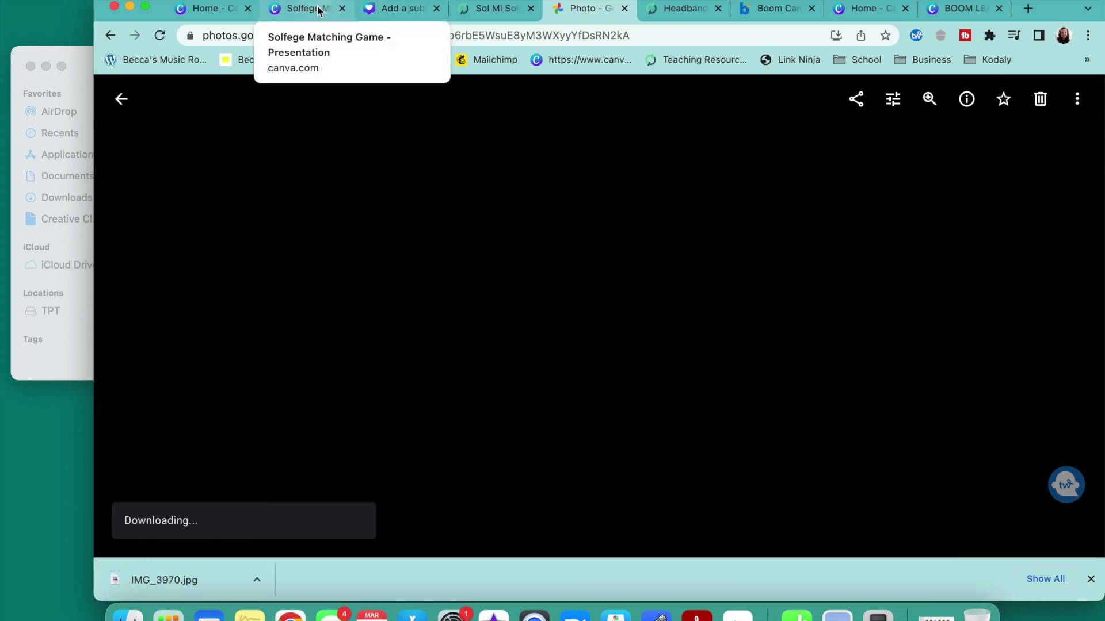
- Return to Canva, replace page 5's egg photo with the uploaded recording sheet photo, and enlarge it to the full page height
{"action": "left_click", "coordinate": [318, 12]}
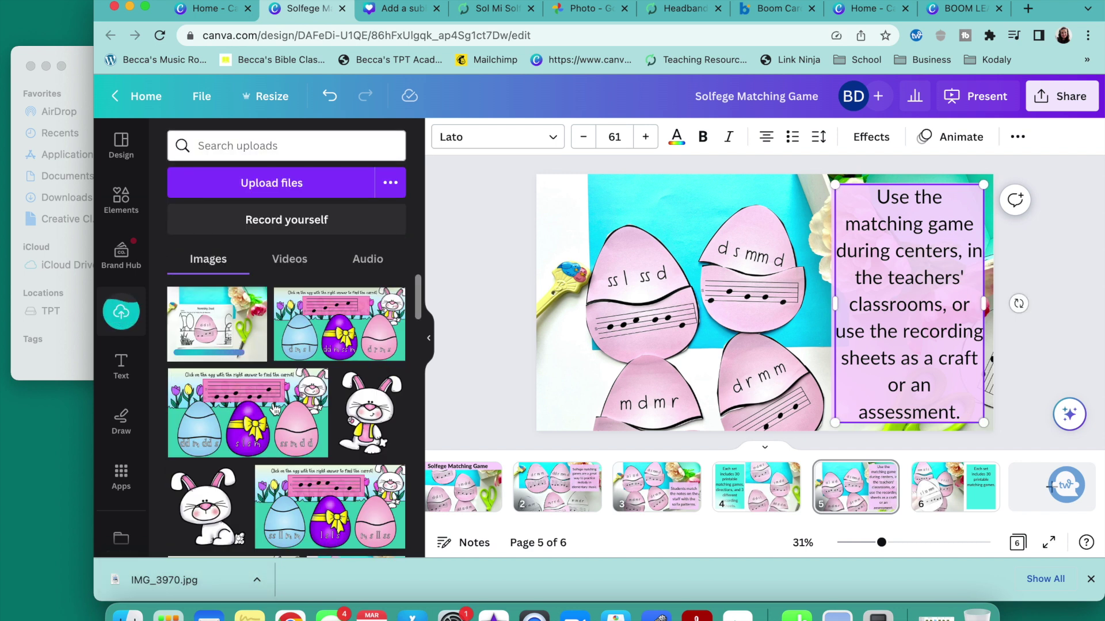
{"action": "left_click", "coordinate": [656, 332]}
{"action": "key", "text": "Delete"}
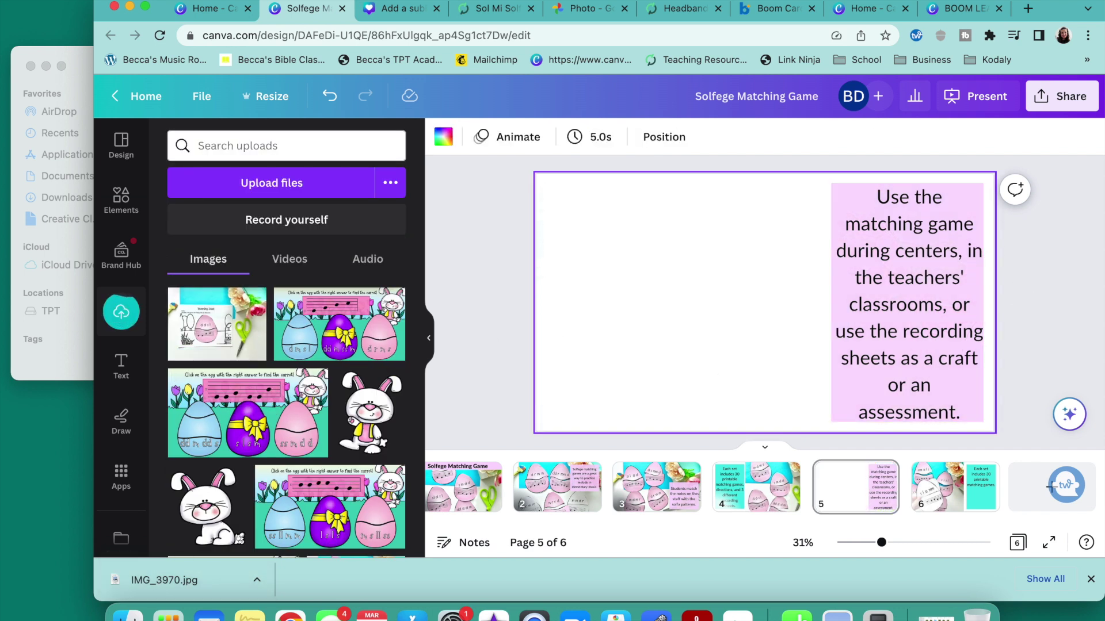
{"action": "left_click", "coordinate": [198, 319]}
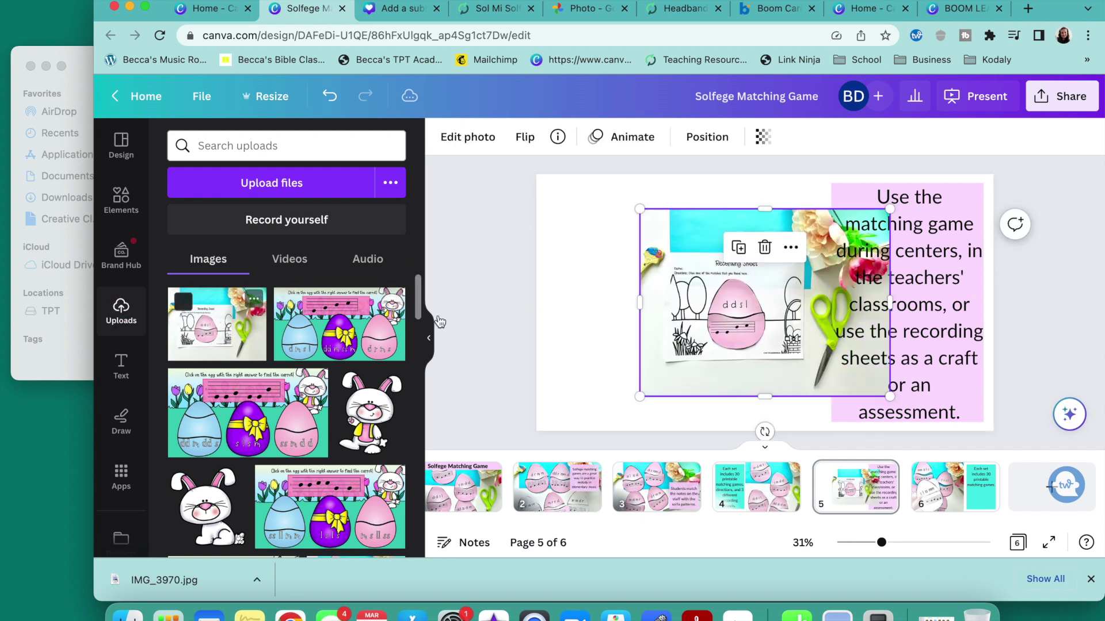
{"action": "left_click_drag", "start_coordinate": [712, 324], "coordinate": [609, 288]}
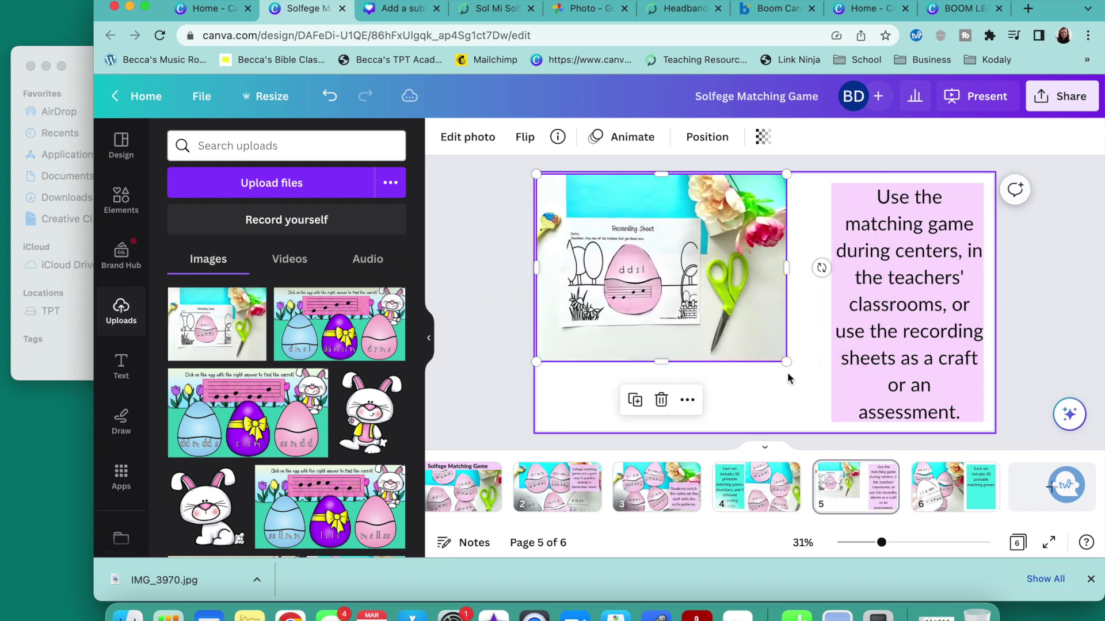
{"action": "left_click_drag", "start_coordinate": [785, 362], "coordinate": [877, 432]}
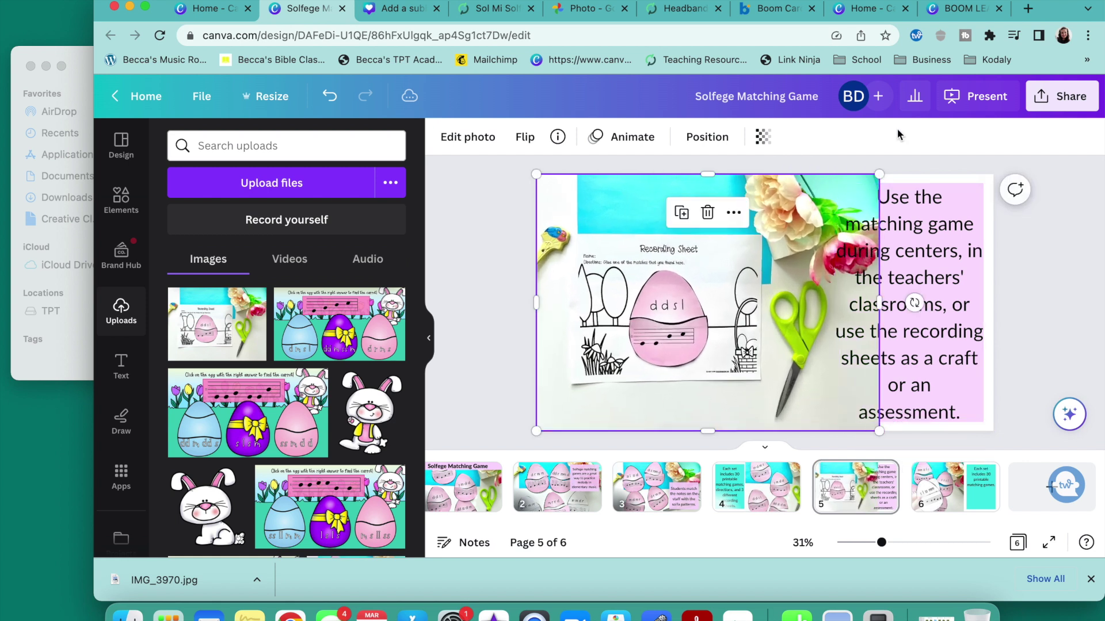
- Send the recording sheet photo behind page 5's text and enlarge it past the page edges so the sheet fills the space beside the text
{"action": "left_click", "coordinate": [707, 137]}
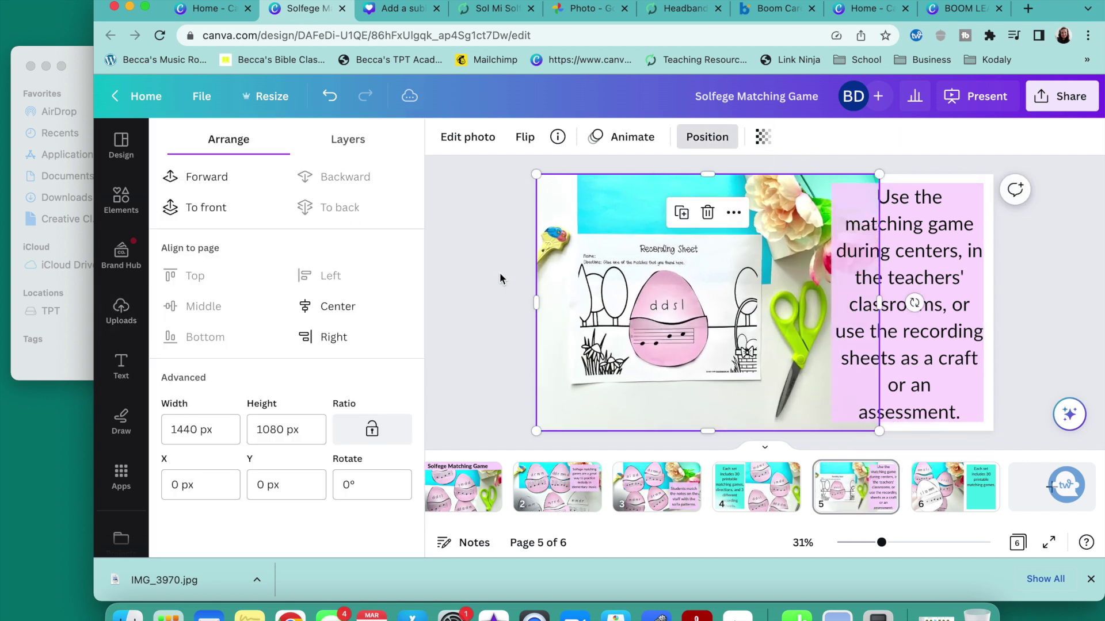
{"action": "left_click_drag", "start_coordinate": [879, 431], "coordinate": [953, 458]}
{"action": "left_click_drag", "start_coordinate": [946, 174], "coordinate": [967, 158]}
{"action": "left_click_drag", "start_coordinate": [536, 159], "coordinate": [480, 147]}
{"action": "left_click_drag", "start_coordinate": [673, 263], "coordinate": [675, 263]}
{"action": "left_click", "coordinate": [466, 357]}
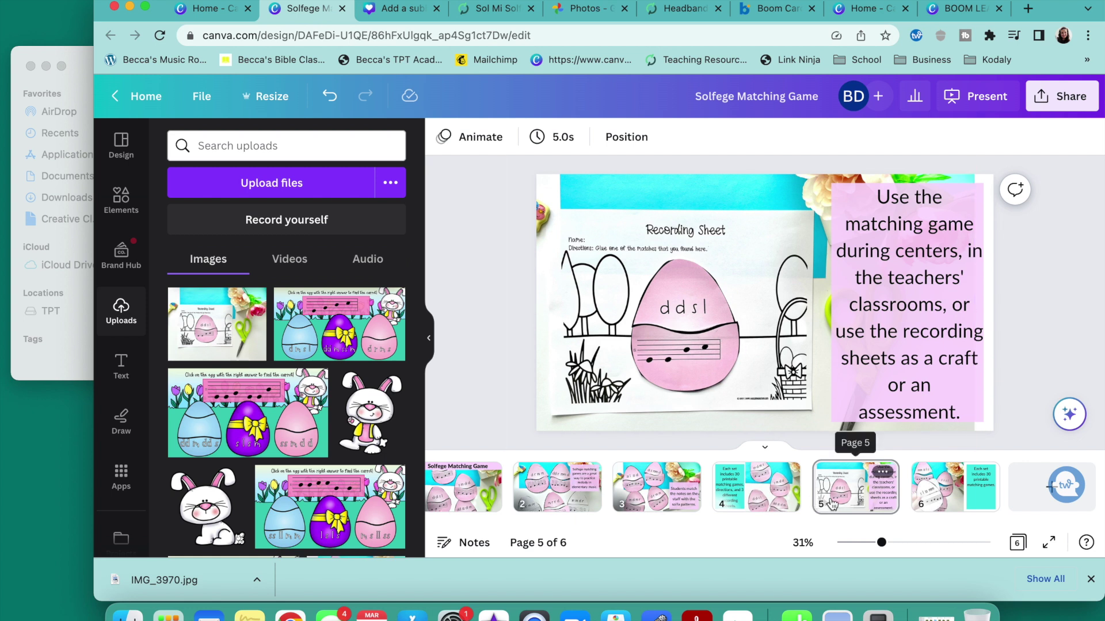
- Switch to Finder and open the products folder on the TPT drive
{"action": "left_click", "coordinate": [127, 614]}
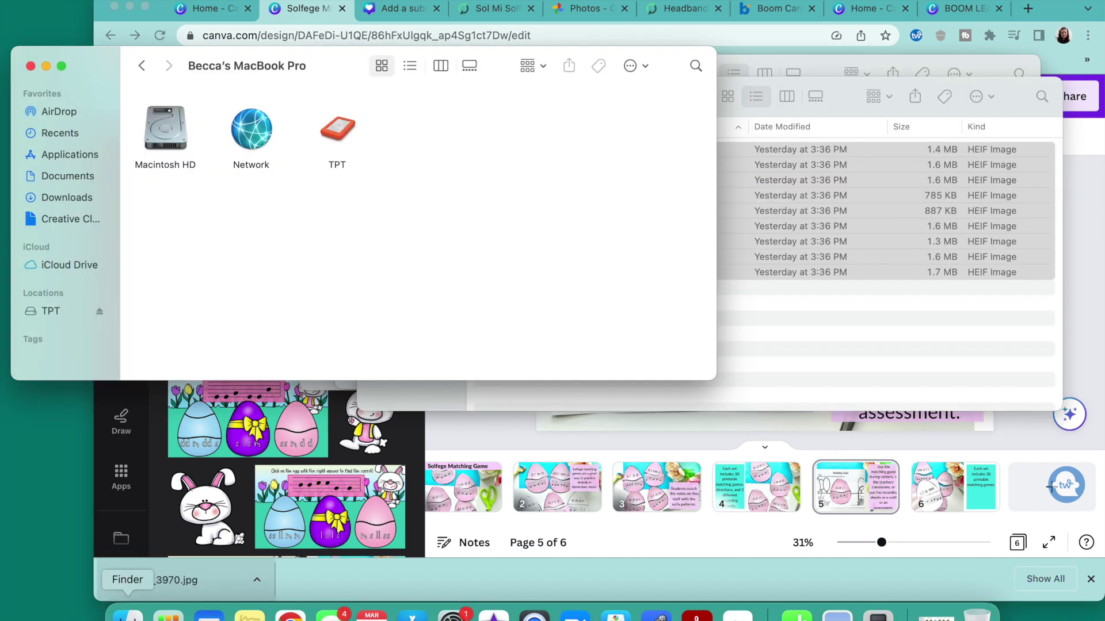
{"action": "left_click", "coordinate": [344, 134]}
{"action": "double_click", "coordinate": [342, 132]}
{"action": "double_click", "coordinate": [171, 271]}
{"action": "double_click", "coordinate": [199, 226]}
- Open the Keynote file "pentatonic Egg solfege matching copy" from Matching games inside the Spring Solfege Digital Game folder
{"action": "scroll", "coordinate": [246, 232], "scroll_direction": "down", "scroll_amount": 15}
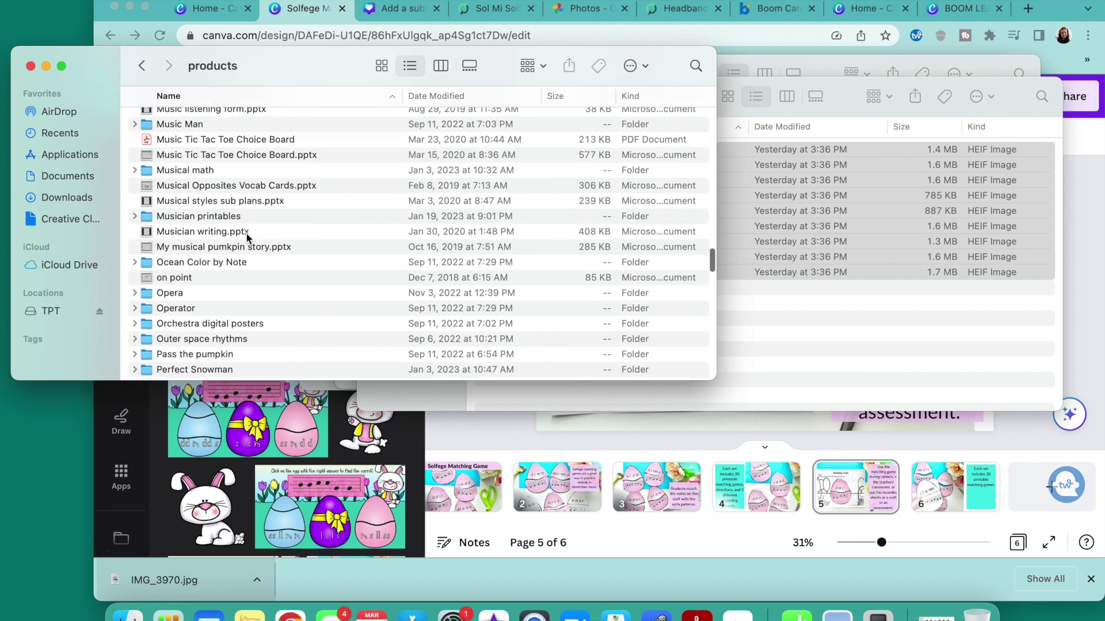
{"action": "scroll", "coordinate": [246, 233], "scroll_direction": "down", "scroll_amount": 20}
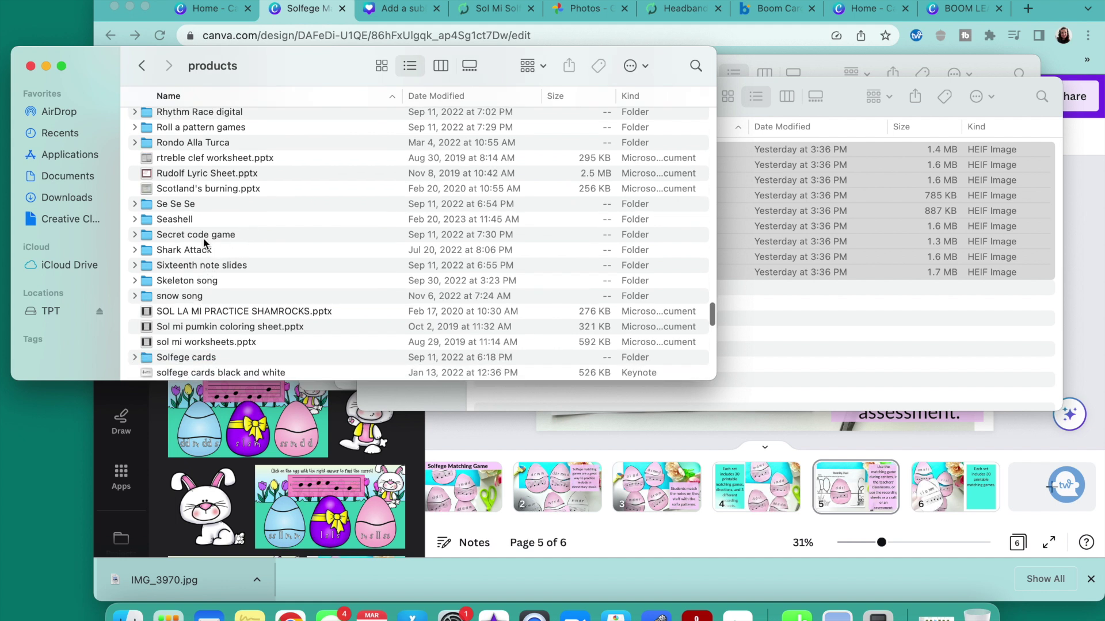
{"action": "scroll", "coordinate": [201, 288], "scroll_direction": "down", "scroll_amount": 5}
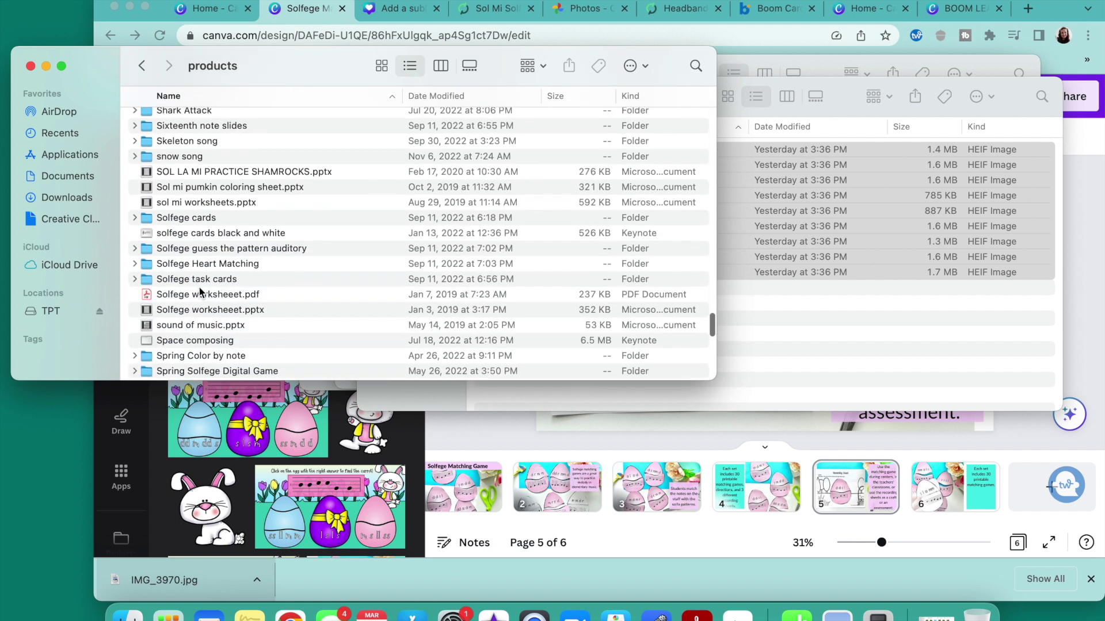
{"action": "double_click", "coordinate": [199, 368]}
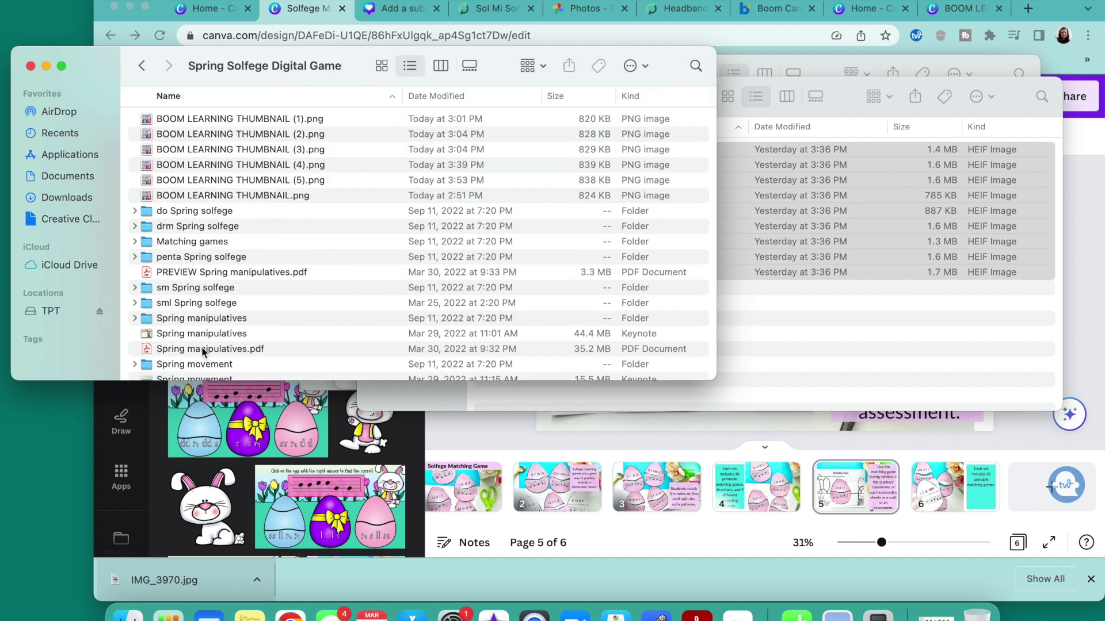
{"action": "scroll", "coordinate": [221, 258], "scroll_direction": "down", "scroll_amount": 3}
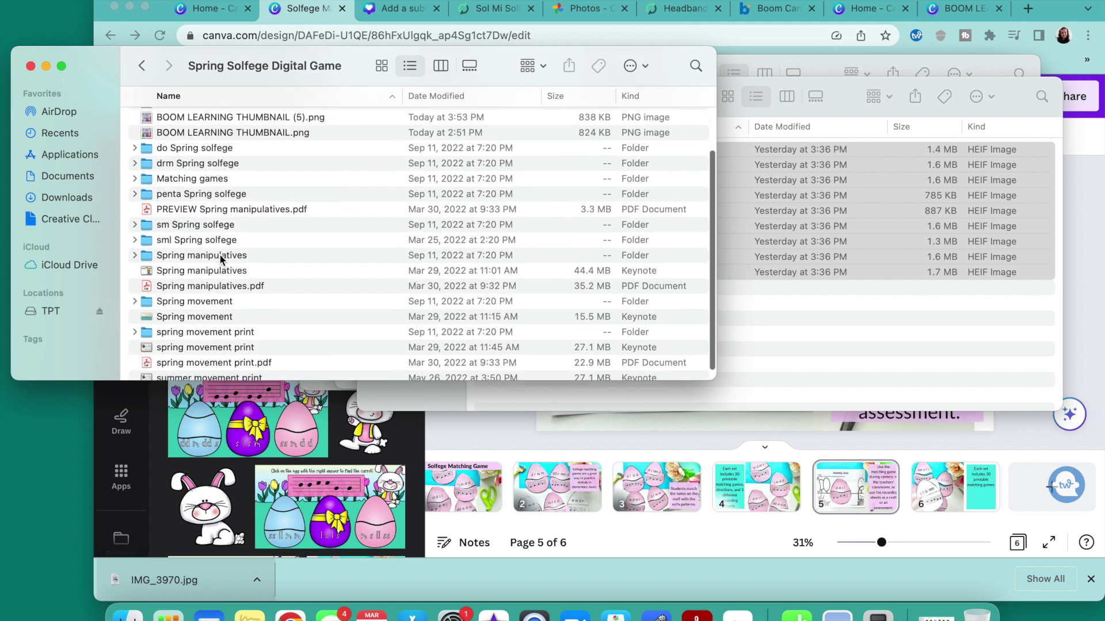
{"action": "double_click", "coordinate": [202, 179]}
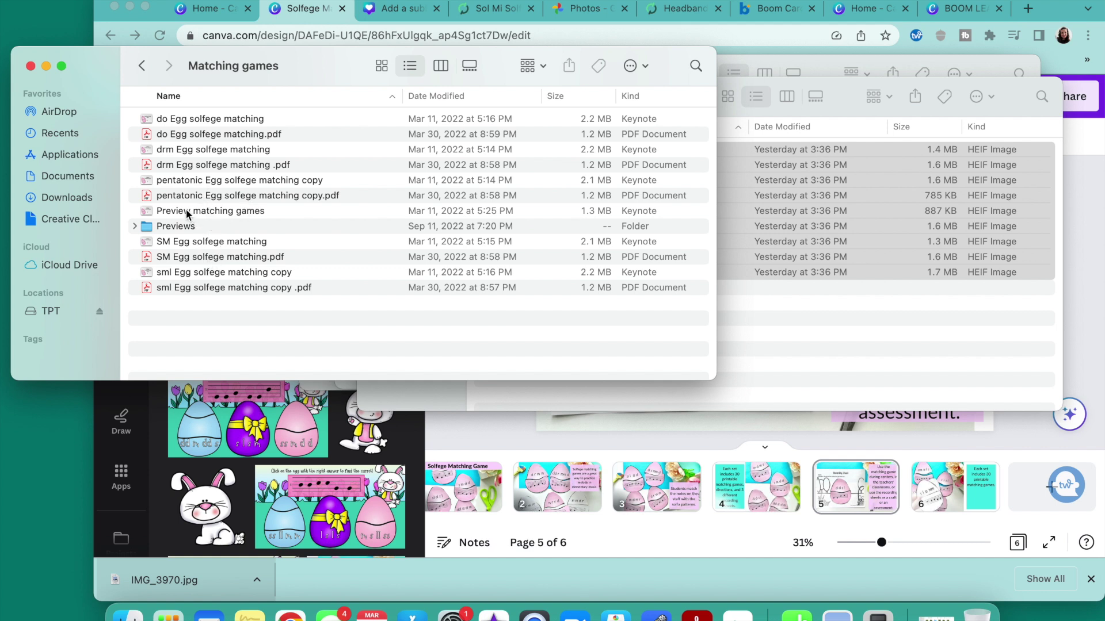
{"action": "double_click", "coordinate": [195, 181]}
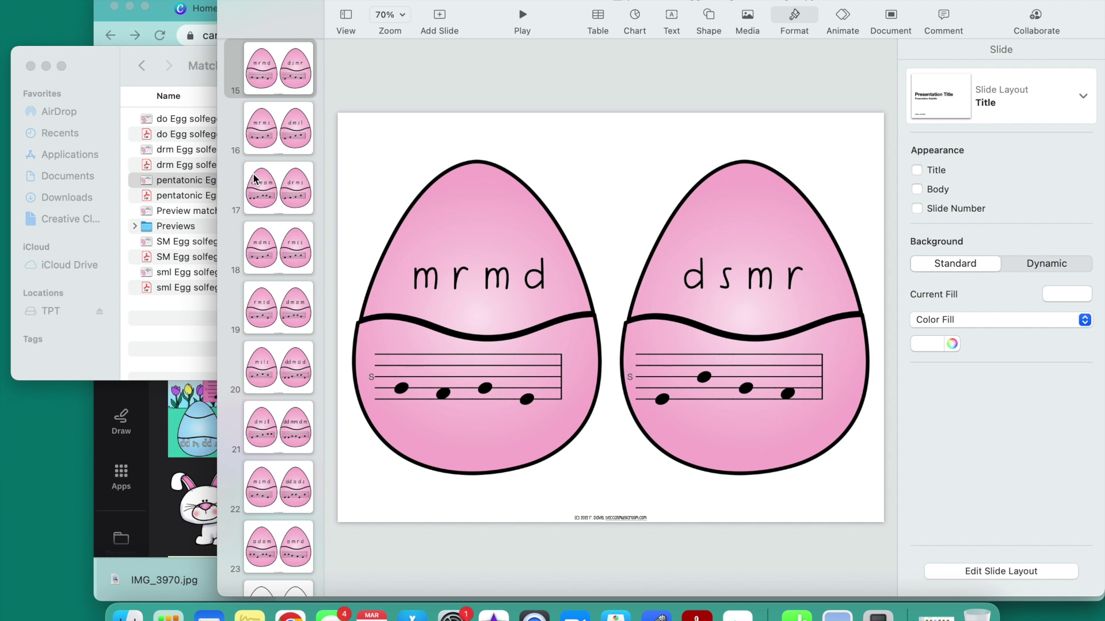
- Check the directions and recording sheet slides, and export all slides as PNG images into the Matching games folder
{"action": "scroll", "coordinate": [267, 174], "scroll_direction": "up", "scroll_amount": 10}
{"action": "left_click", "coordinate": [279, 259]}
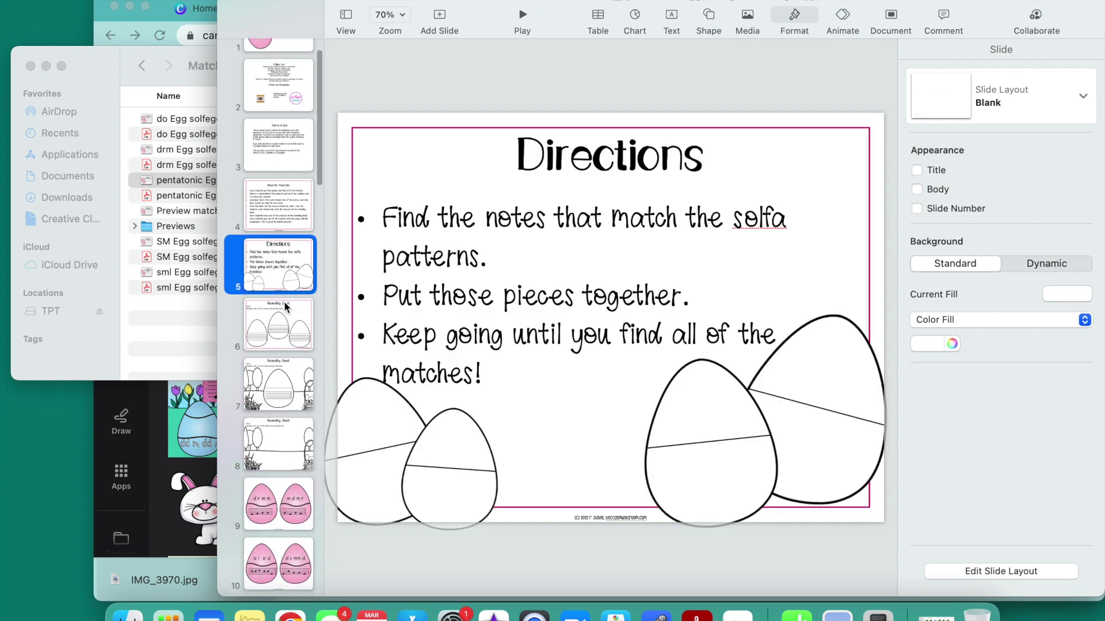
{"action": "scroll", "coordinate": [279, 230], "scroll_direction": "down", "scroll_amount": 2}
{"action": "left_click", "coordinate": [109, 1]}
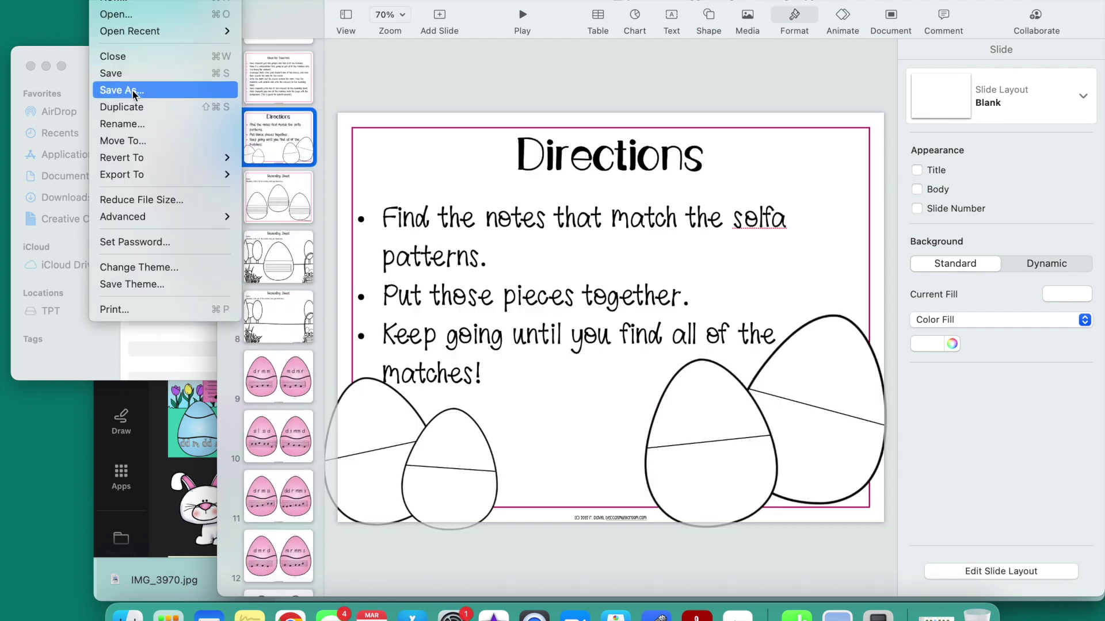
{"action": "mouse_move", "coordinate": [141, 174]}
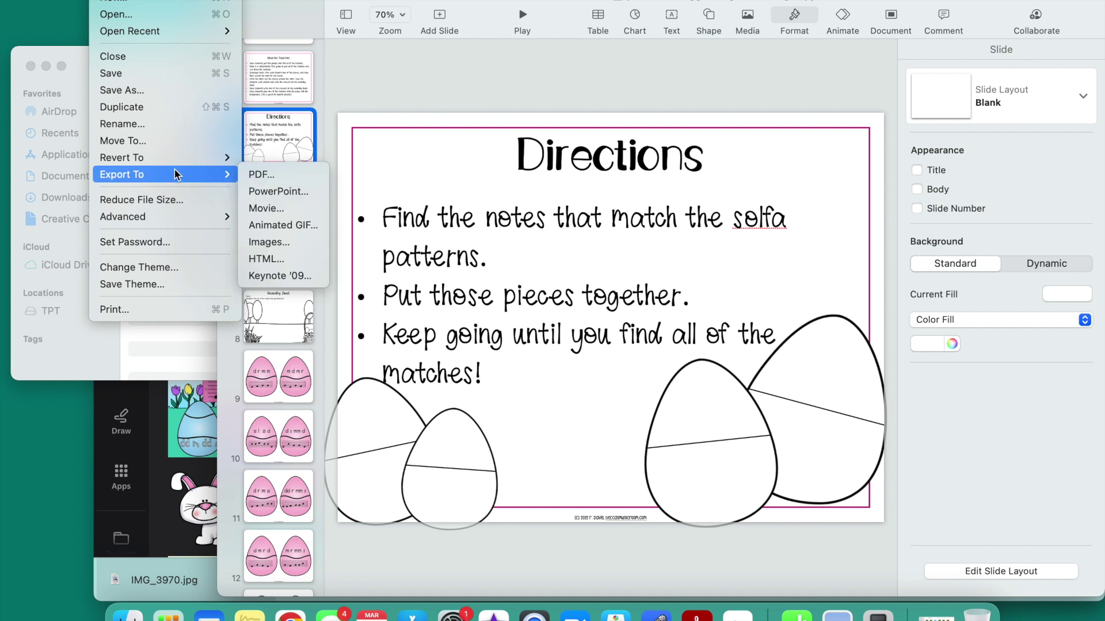
{"action": "left_click", "coordinate": [270, 243]}
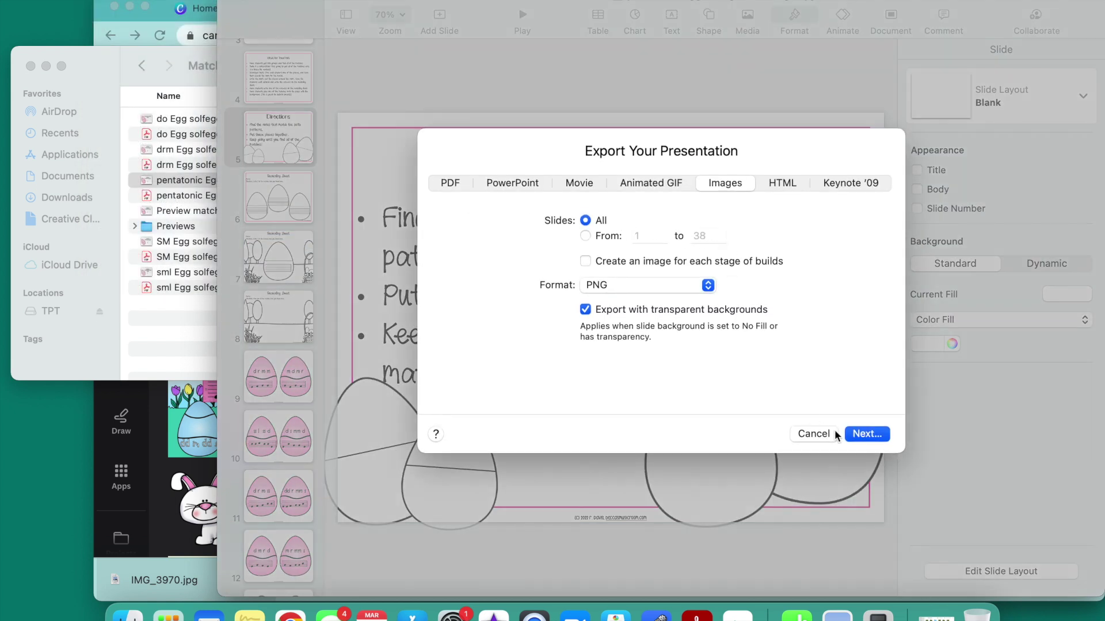
{"action": "left_click", "coordinate": [856, 434]}
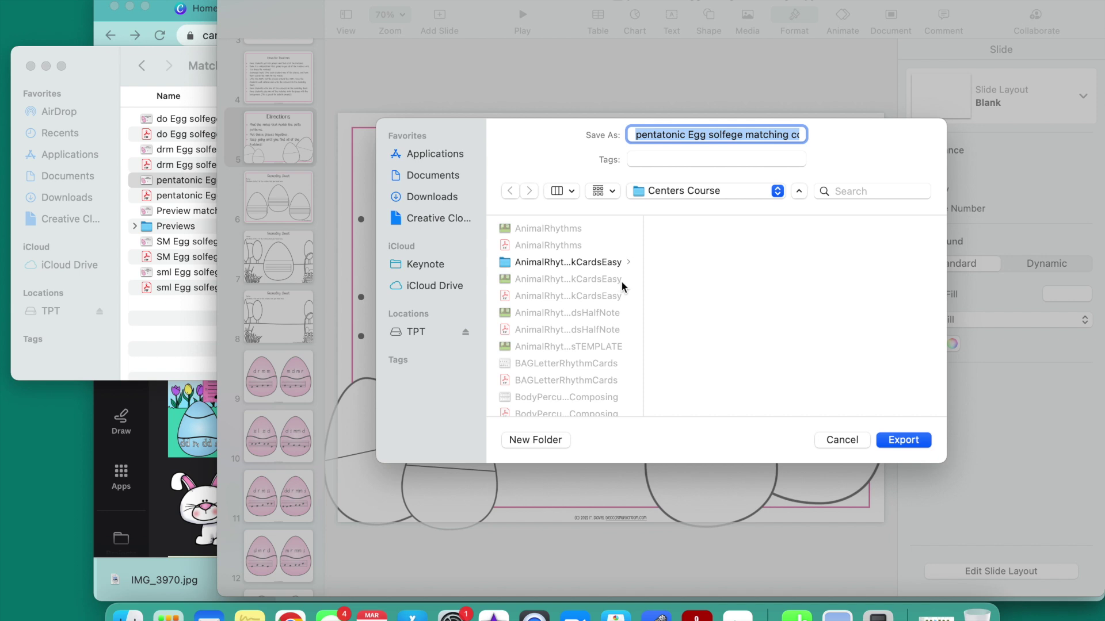
{"action": "left_click", "coordinate": [658, 193]}
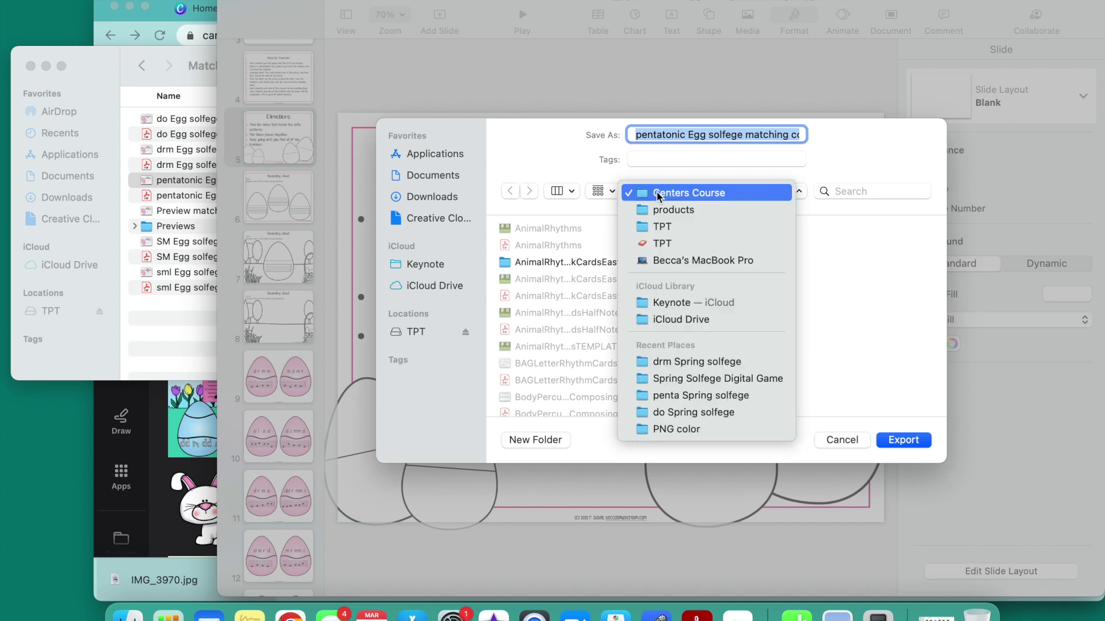
{"action": "left_click", "coordinate": [688, 382]}
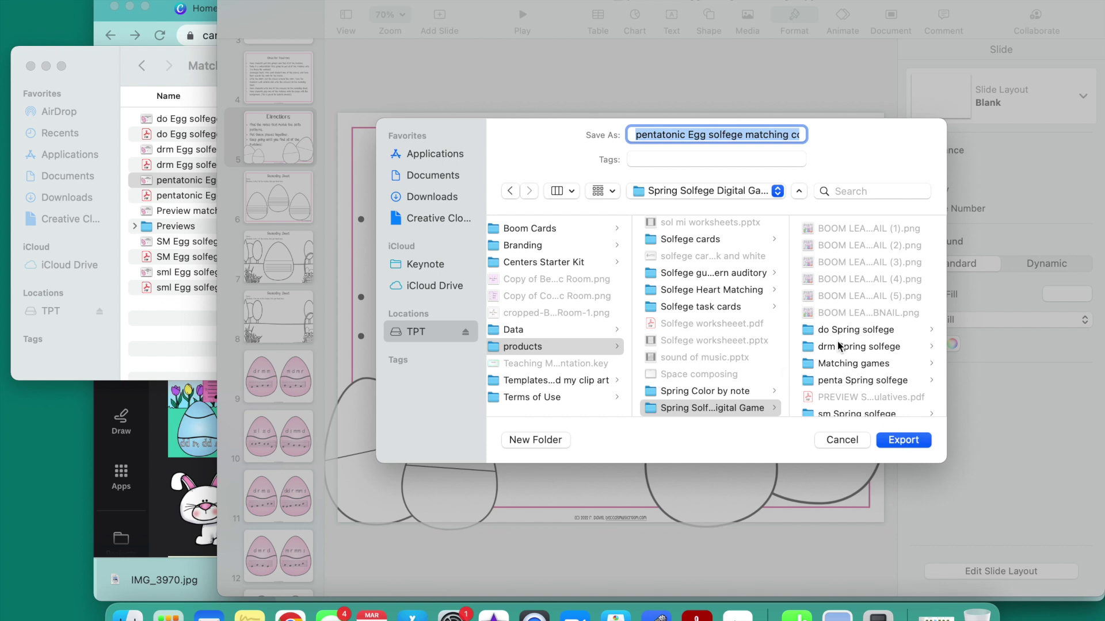
{"action": "left_click", "coordinate": [846, 364]}
{"action": "left_click", "coordinate": [902, 440]}
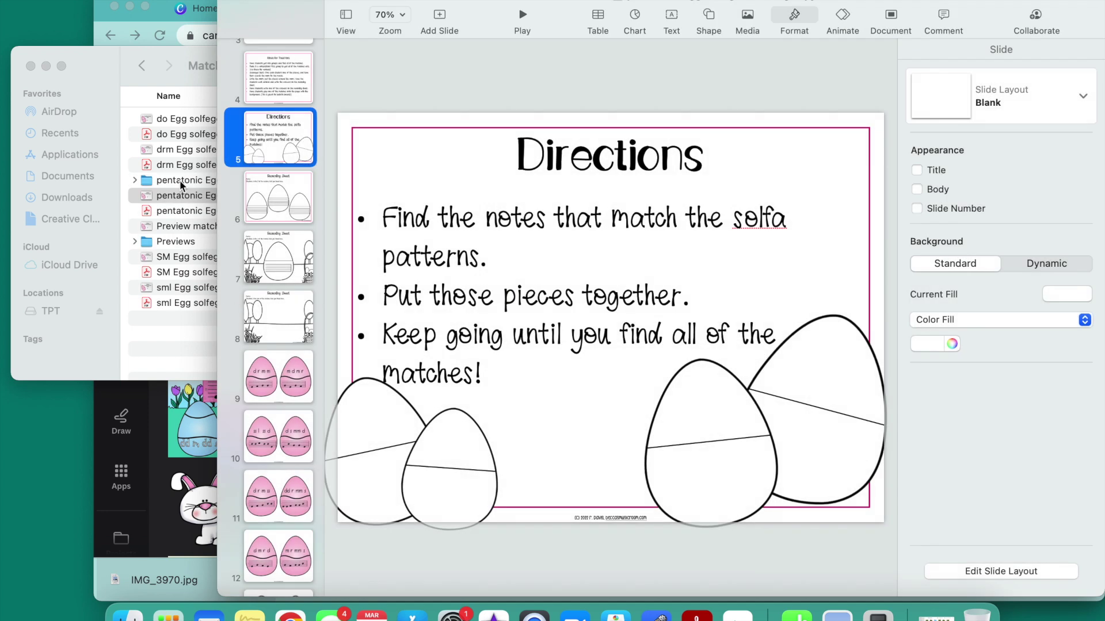
- Open the exported pentatonic egg image folder in Finder and show its files as thumbnails
{"action": "left_click", "coordinate": [179, 181]}
{"action": "double_click", "coordinate": [179, 181]}
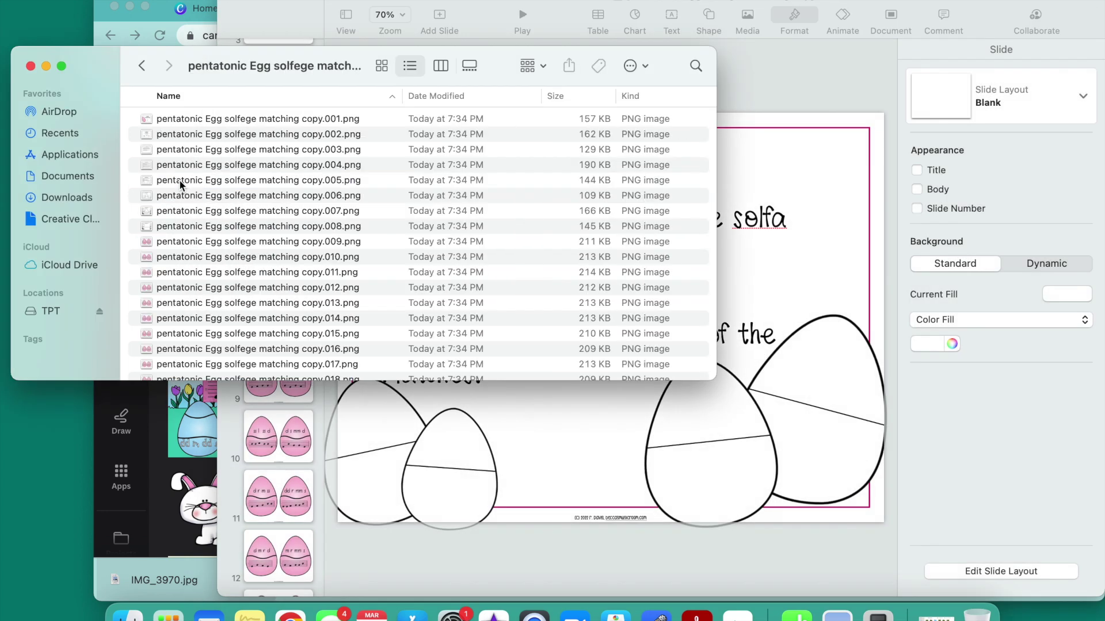
{"action": "left_click", "coordinate": [381, 68]}
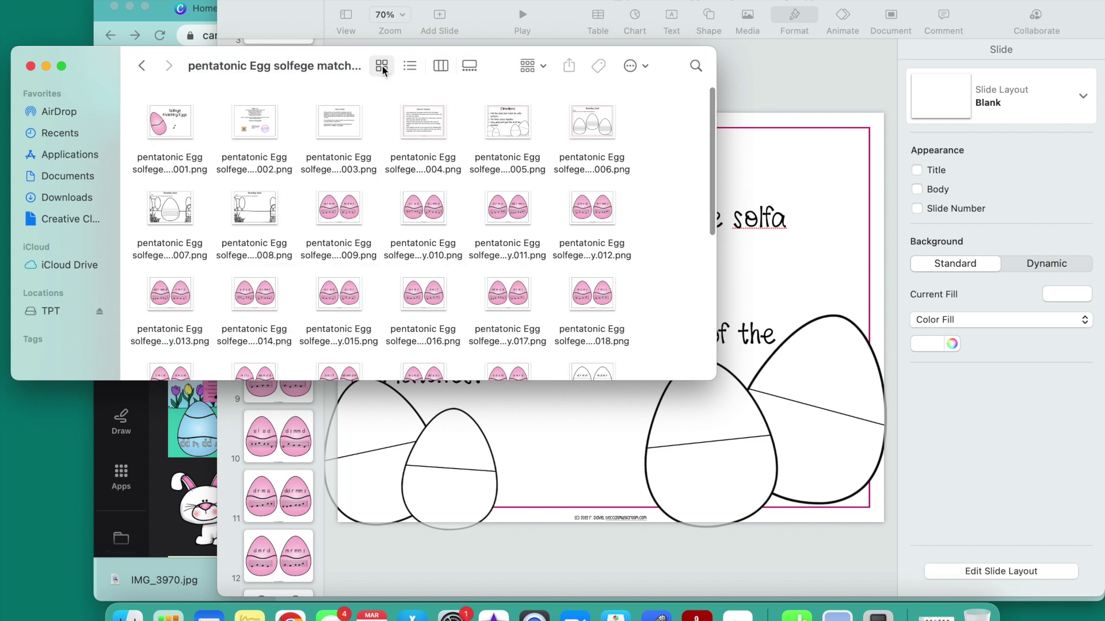
- Upload the directions and three recording sheet images, 005.png through 008.png, from Finder to the Canva uploads
{"action": "left_click", "coordinate": [502, 125]}
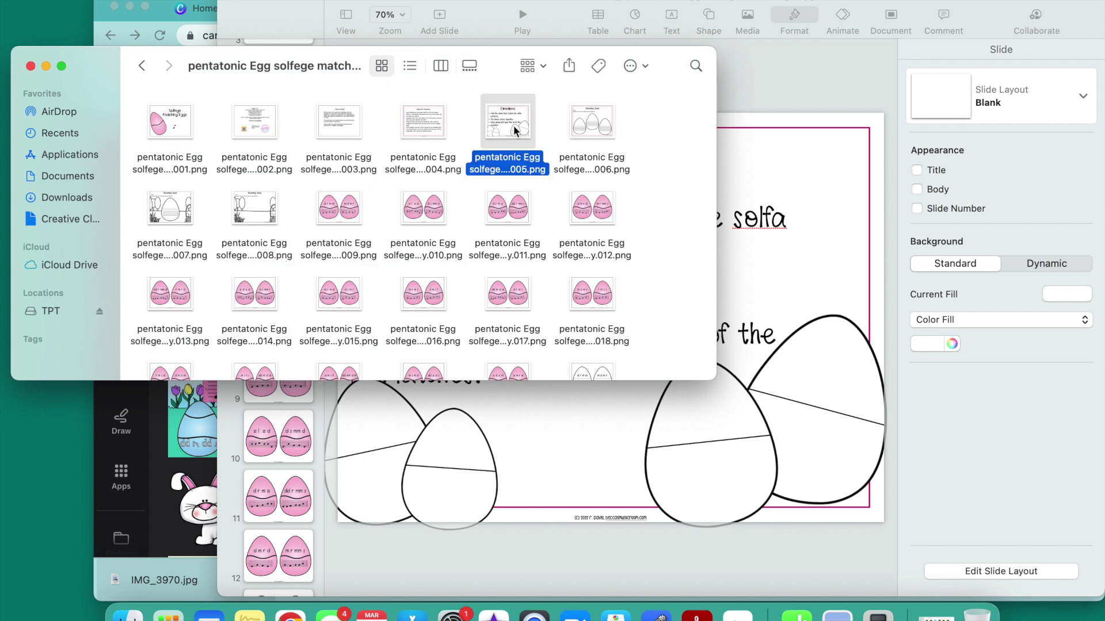
{"action": "left_click", "coordinate": [581, 120], "text": "shift"}
{"action": "left_click", "coordinate": [275, 202], "text": "shift"}
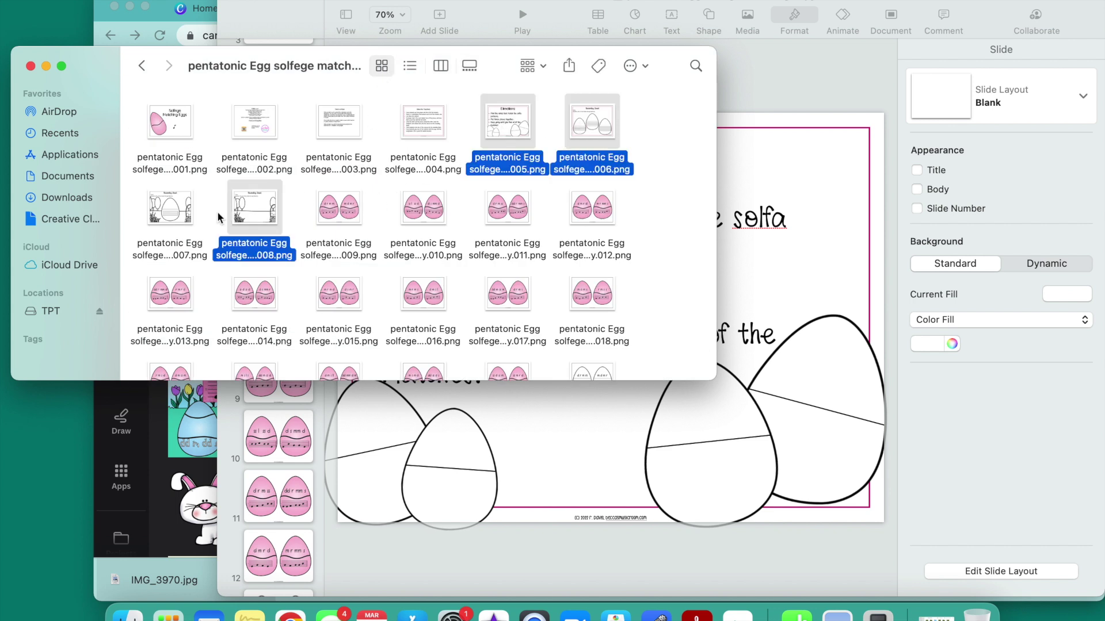
{"action": "left_click", "coordinate": [162, 218], "text": "shift"}
{"action": "left_click", "coordinate": [165, 4]}
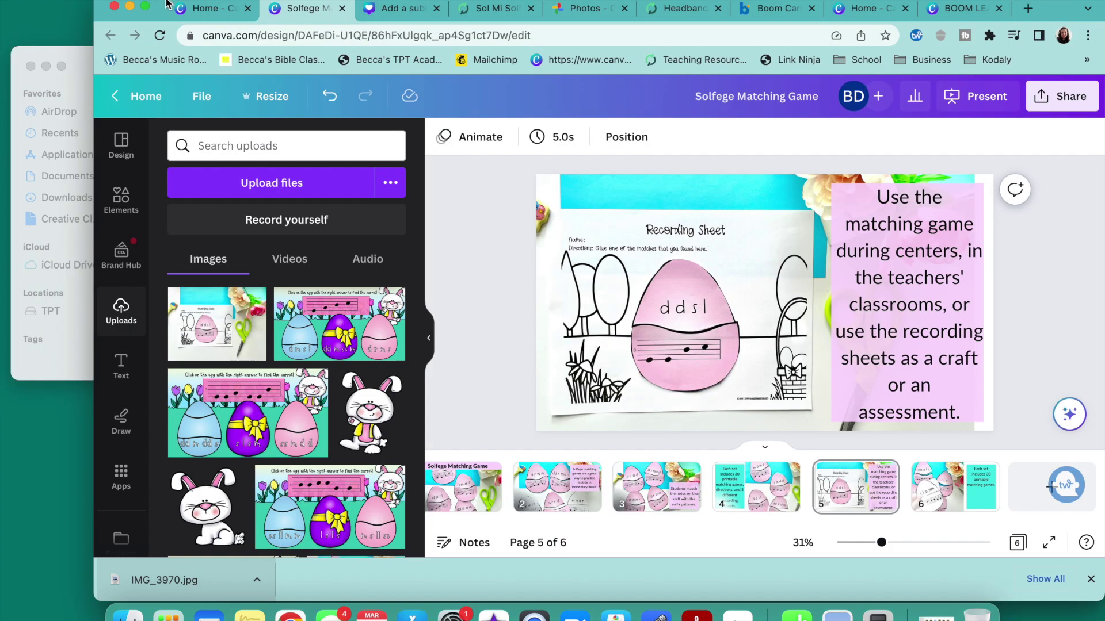
{"action": "left_click", "coordinate": [129, 615]}
{"action": "left_click_drag", "start_coordinate": [503, 136], "coordinate": [345, 466]}
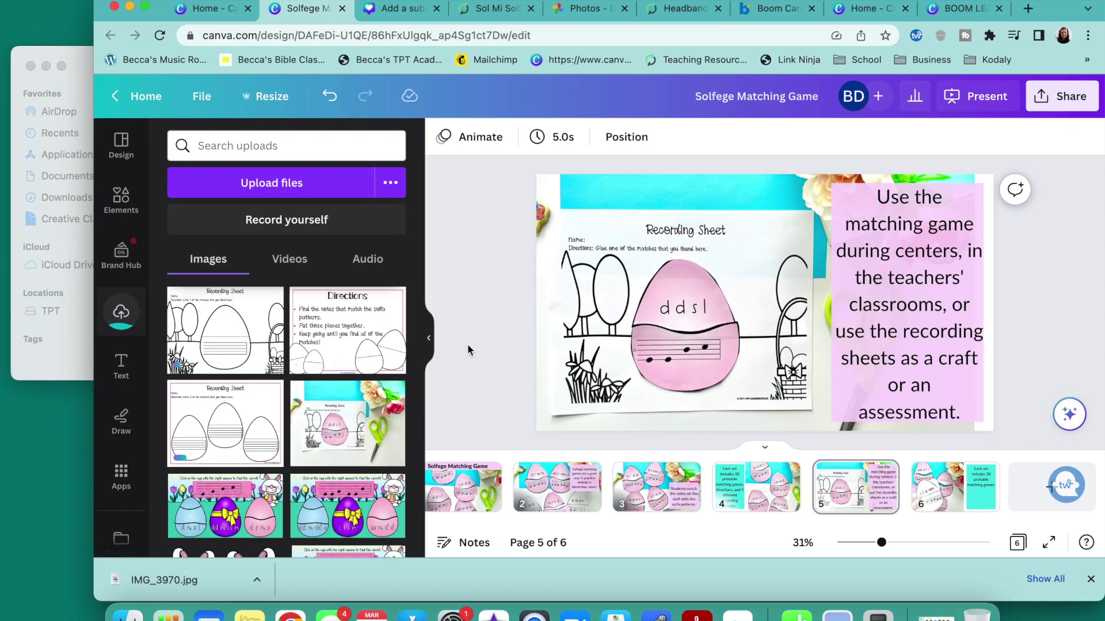
- Copy page 4 with the included-items text, paste it after page 5, and select the egg photo on the new page
{"action": "left_click", "coordinate": [861, 495]}
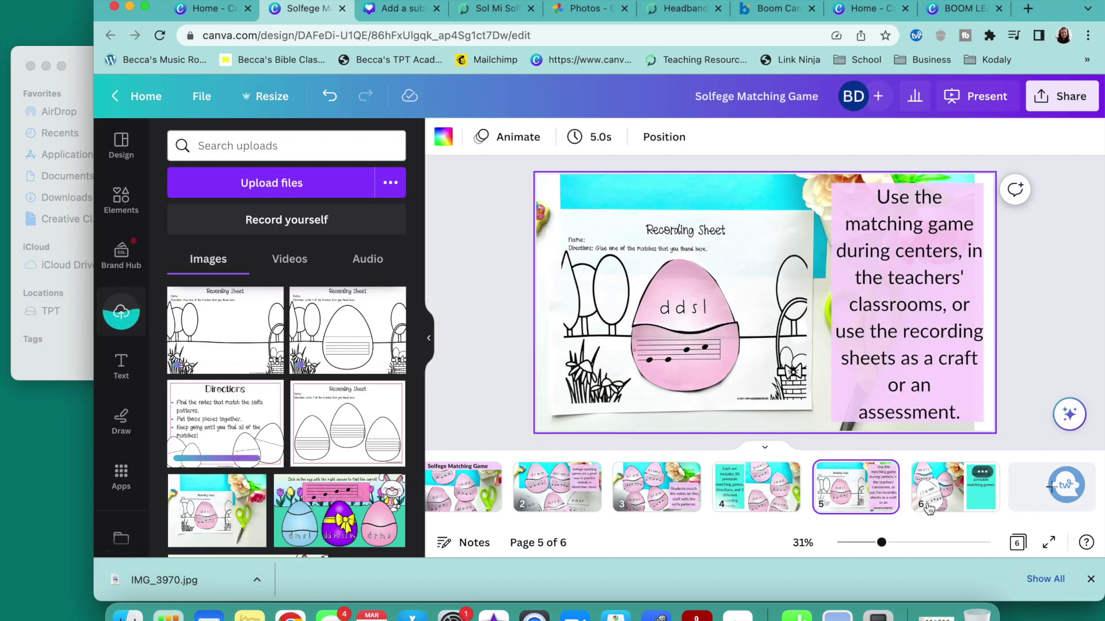
{"action": "left_click", "coordinate": [765, 511]}
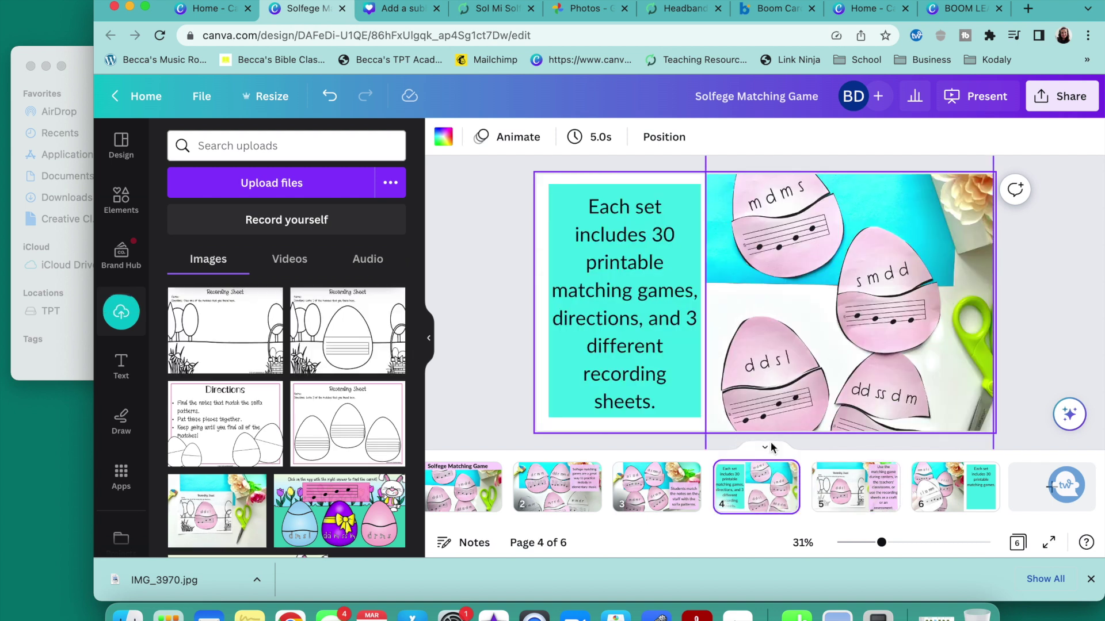
{"action": "left_click", "coordinate": [842, 502]}
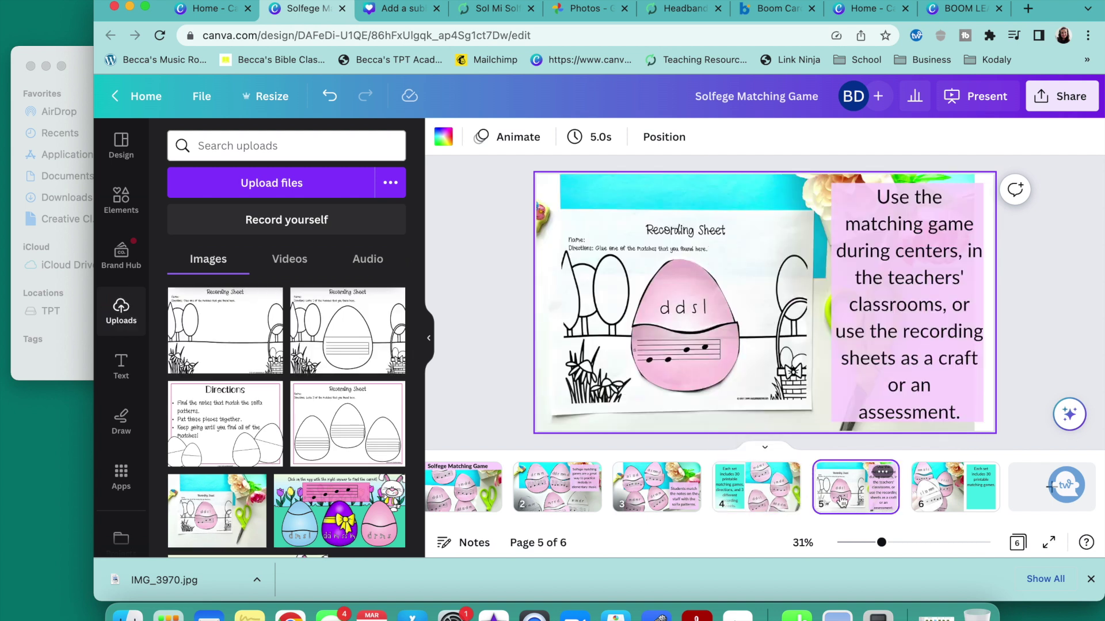
{"action": "left_click", "coordinate": [864, 373]}
{"action": "left_click_drag", "start_coordinate": [864, 373], "coordinate": [864, 372]}
{"action": "left_click", "coordinate": [852, 481]}
{"action": "left_click", "coordinate": [753, 501]}
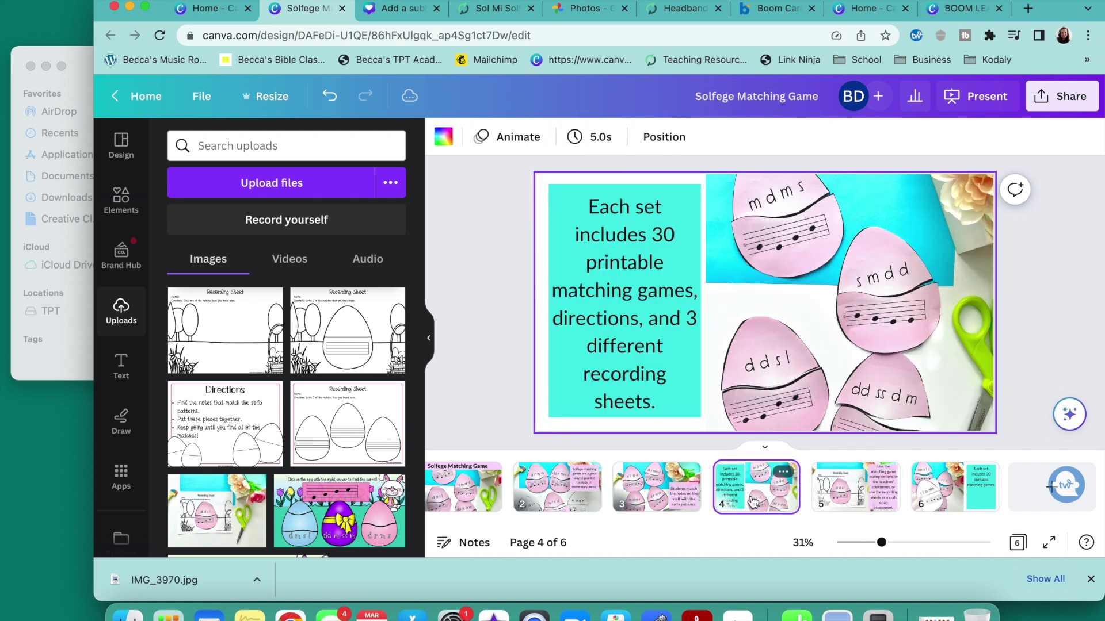
{"action": "left_click", "coordinate": [818, 504]}
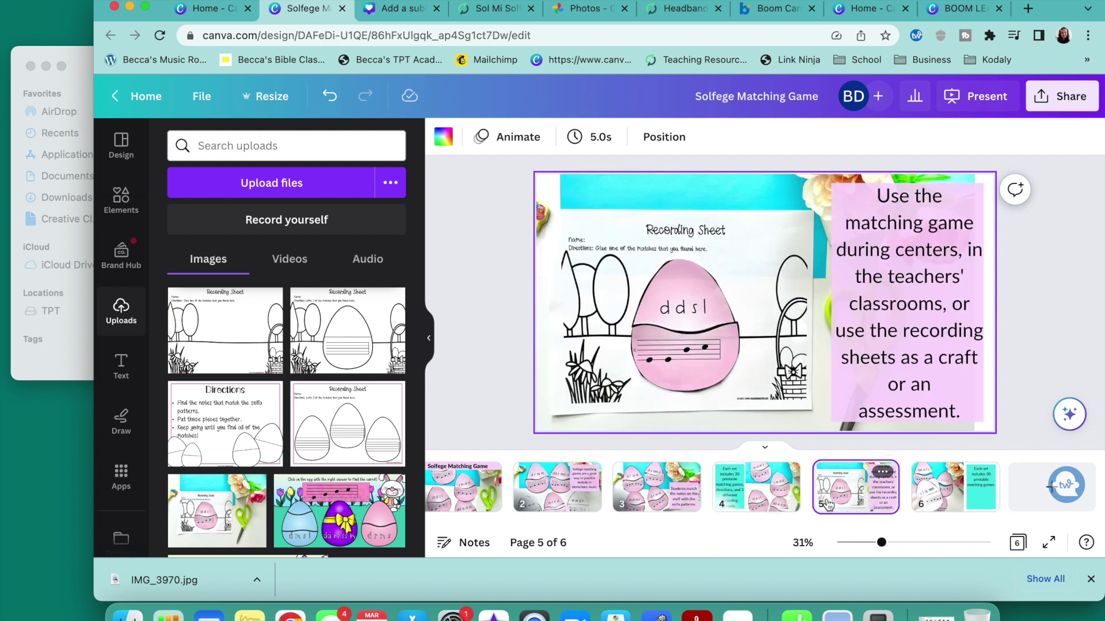
{"action": "key", "text": "ctrl+v"}
{"action": "left_click", "coordinate": [851, 372]}
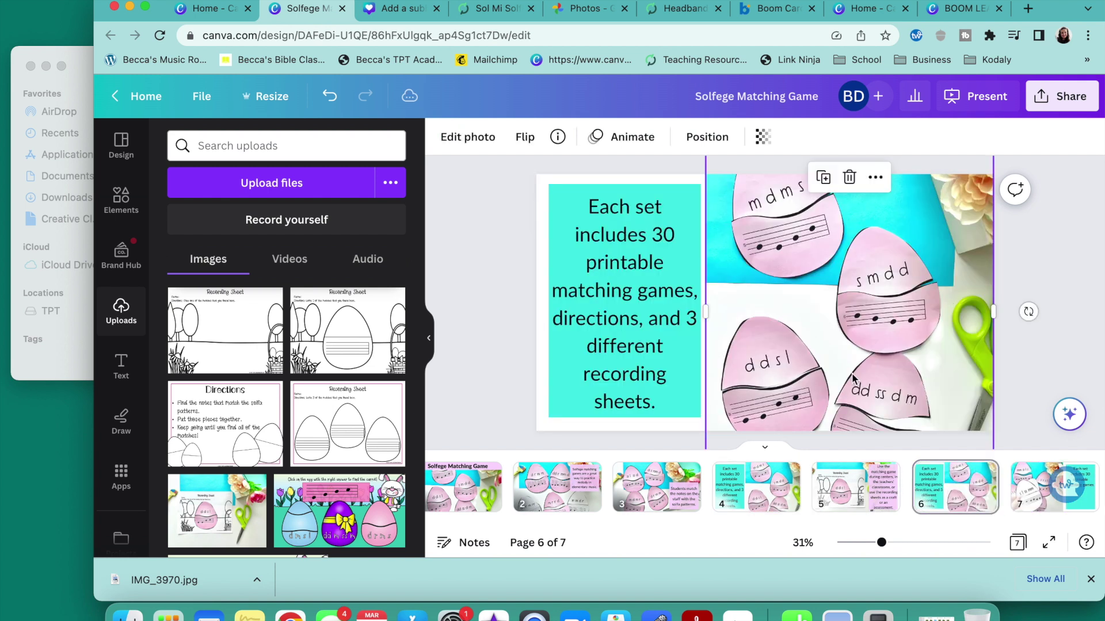
- Delete the egg photo from page 6 and place the directions image in the upper-right area of the page
{"action": "key", "text": "Delete"}
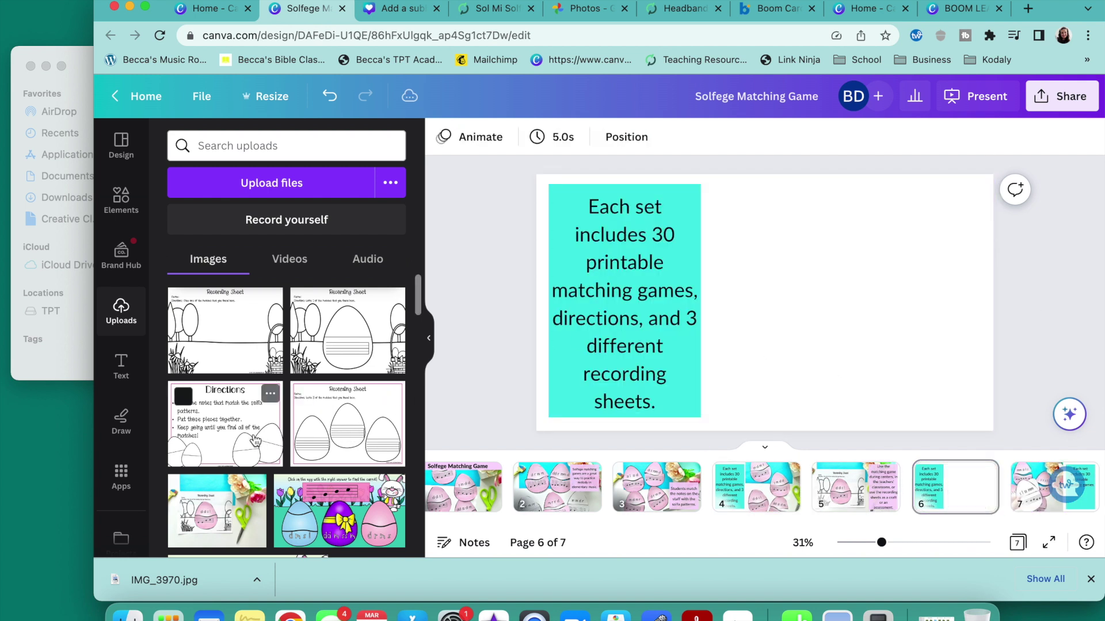
{"action": "left_click", "coordinate": [225, 424]}
{"action": "left_click_drag", "start_coordinate": [798, 303], "coordinate": [915, 259]}
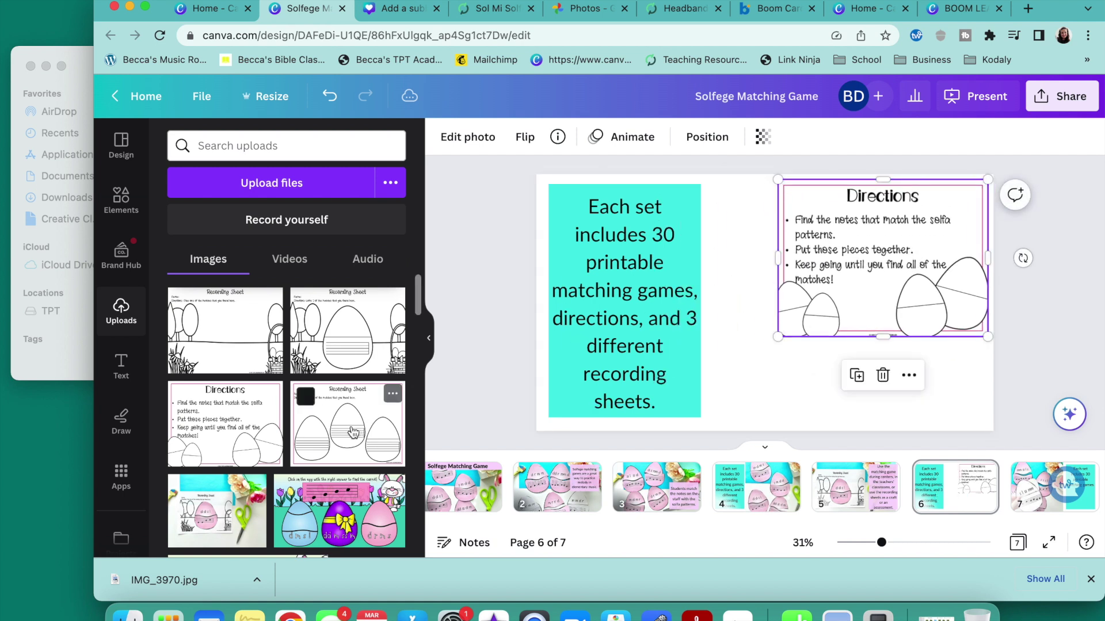
- Add the recording sheet without an egg to page 6, moving the directions to the upper-left corner and the sheet to the upper right
{"action": "left_click", "coordinate": [253, 366]}
{"action": "left_click_drag", "start_coordinate": [765, 327], "coordinate": [850, 338]}
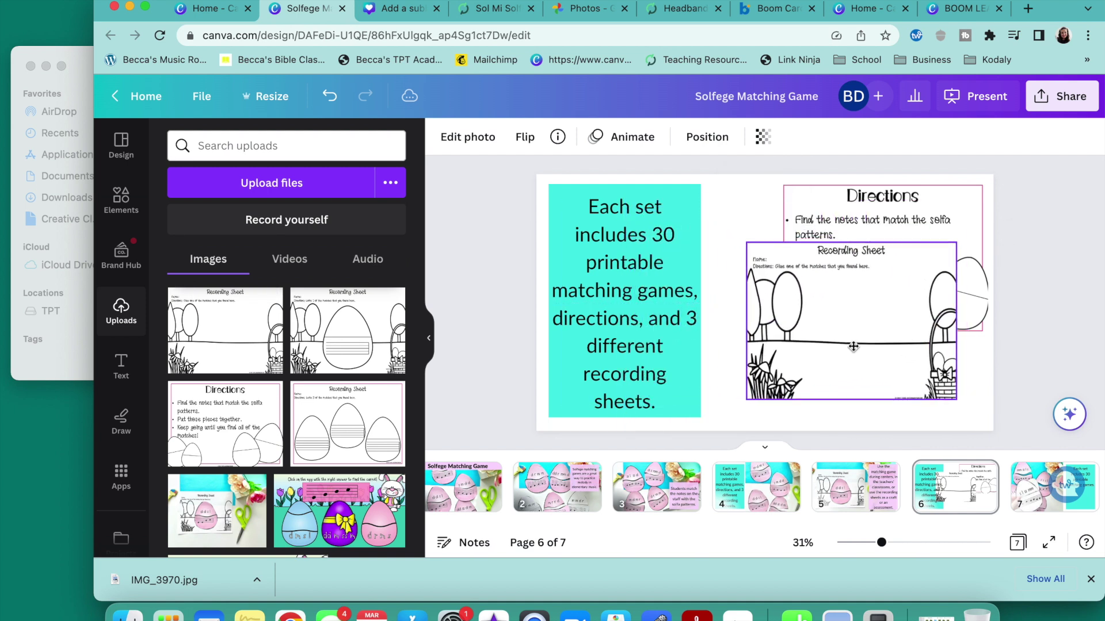
{"action": "left_click", "coordinate": [946, 205]}
{"action": "left_click_drag", "start_coordinate": [946, 205], "coordinate": [721, 208]}
{"action": "left_click", "coordinate": [883, 283]}
{"action": "left_click_drag", "start_coordinate": [884, 283], "coordinate": [869, 242]}
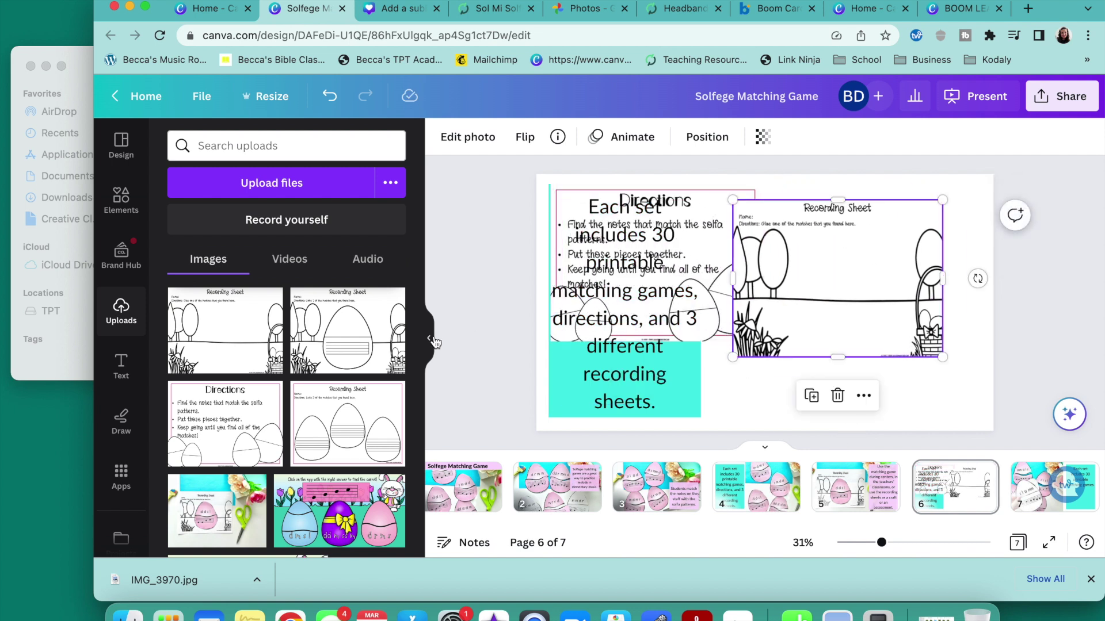
- Add the one-egg and three-egg recording sheets side by side in the lower half of page 6
{"action": "left_click", "coordinate": [347, 331]}
{"action": "left_click_drag", "start_coordinate": [765, 317], "coordinate": [739, 351]}
{"action": "left_click", "coordinate": [348, 424]}
{"action": "left_click_drag", "start_coordinate": [756, 306], "coordinate": [889, 348]}
{"action": "left_click_drag", "start_coordinate": [733, 329], "coordinate": [733, 320]}
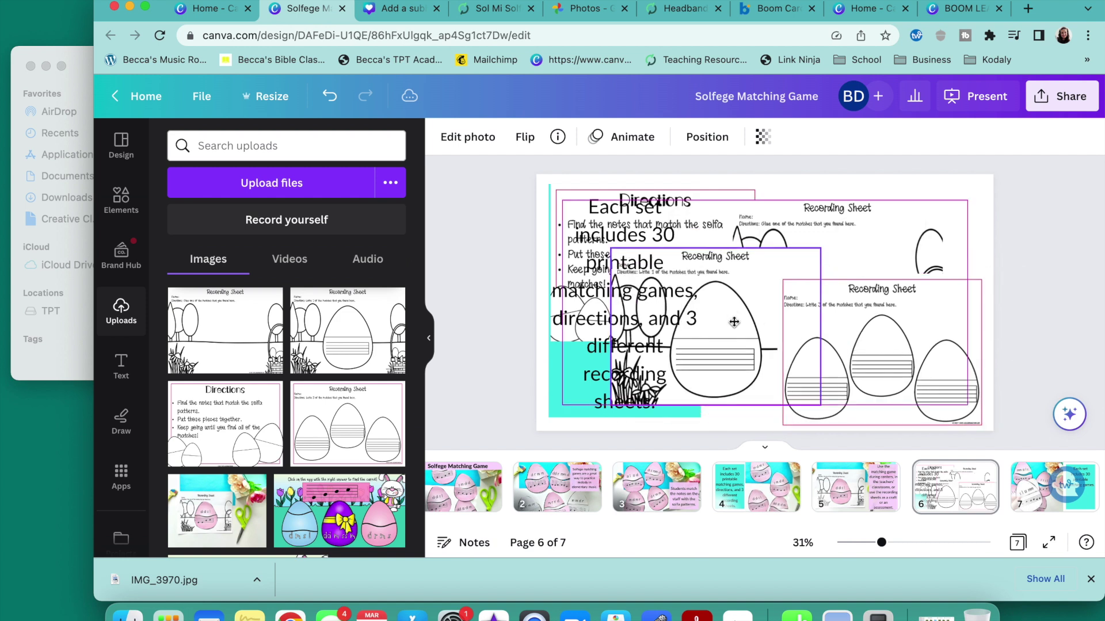
- Shrink the directions and the recording sheet without an egg, arranging them side by side along the upper part of page 6
{"action": "left_click", "coordinate": [888, 251]}
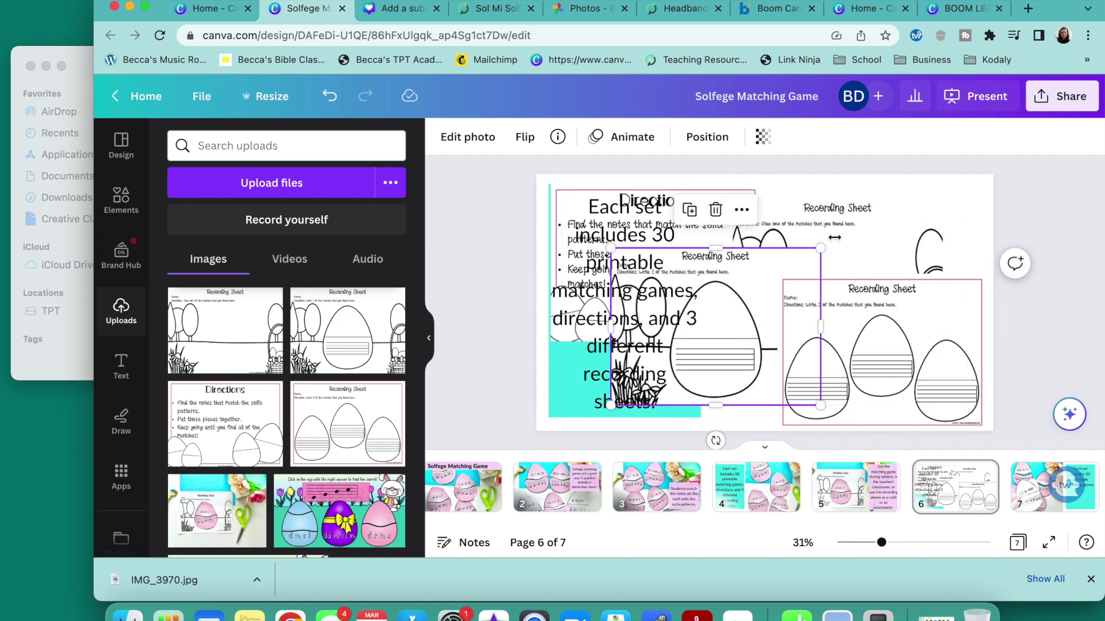
{"action": "left_click_drag", "start_coordinate": [735, 357], "coordinate": [799, 307]}
{"action": "left_click", "coordinate": [742, 239]}
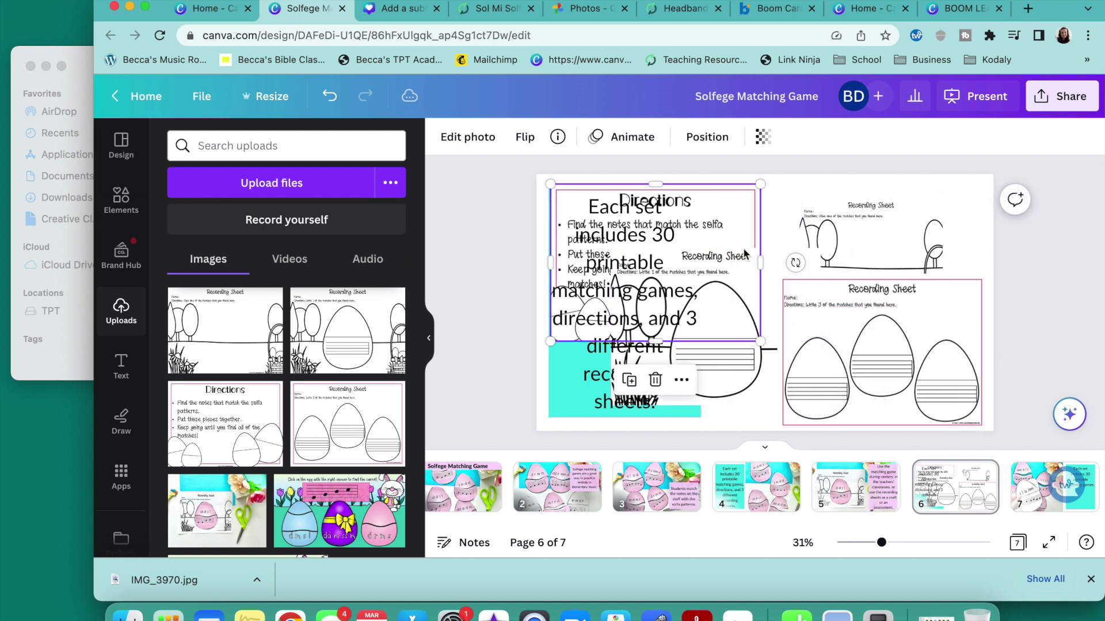
{"action": "left_click_drag", "start_coordinate": [759, 340], "coordinate": [729, 318]}
{"action": "left_click_drag", "start_coordinate": [841, 240], "coordinate": [781, 234]}
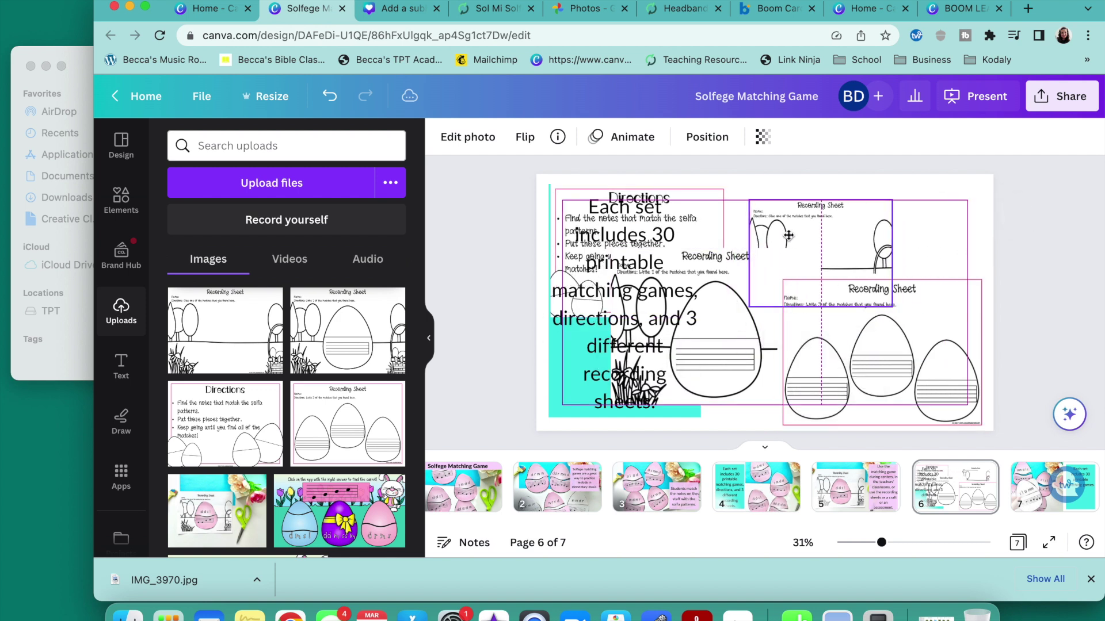
- Shrink the one-egg and three-egg recording sheets and position them below the other images on page 6 without overlapping each other
{"action": "left_click", "coordinate": [800, 391]}
{"action": "left_click_drag", "start_coordinate": [820, 407], "coordinate": [790, 382]}
{"action": "left_click_drag", "start_coordinate": [762, 339], "coordinate": [762, 370]}
{"action": "left_click", "coordinate": [858, 311]}
{"action": "left_click_drag", "start_coordinate": [861, 314], "coordinate": [874, 312]}
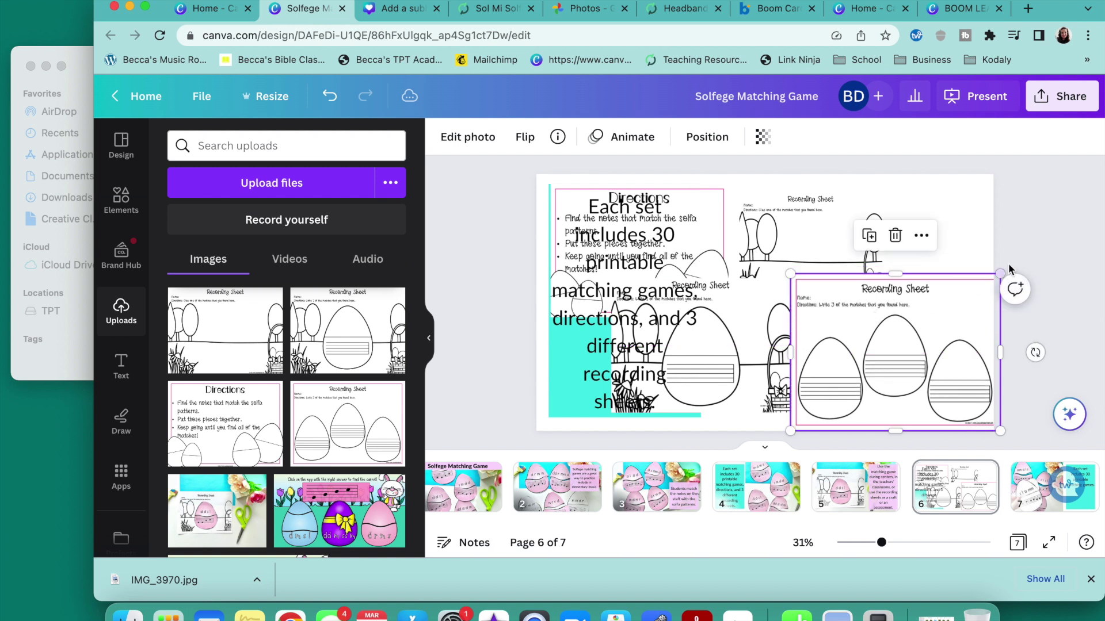
{"action": "left_click_drag", "start_coordinate": [997, 277], "coordinate": [941, 318]}
{"action": "left_click_drag", "start_coordinate": [900, 374], "coordinate": [923, 370]}
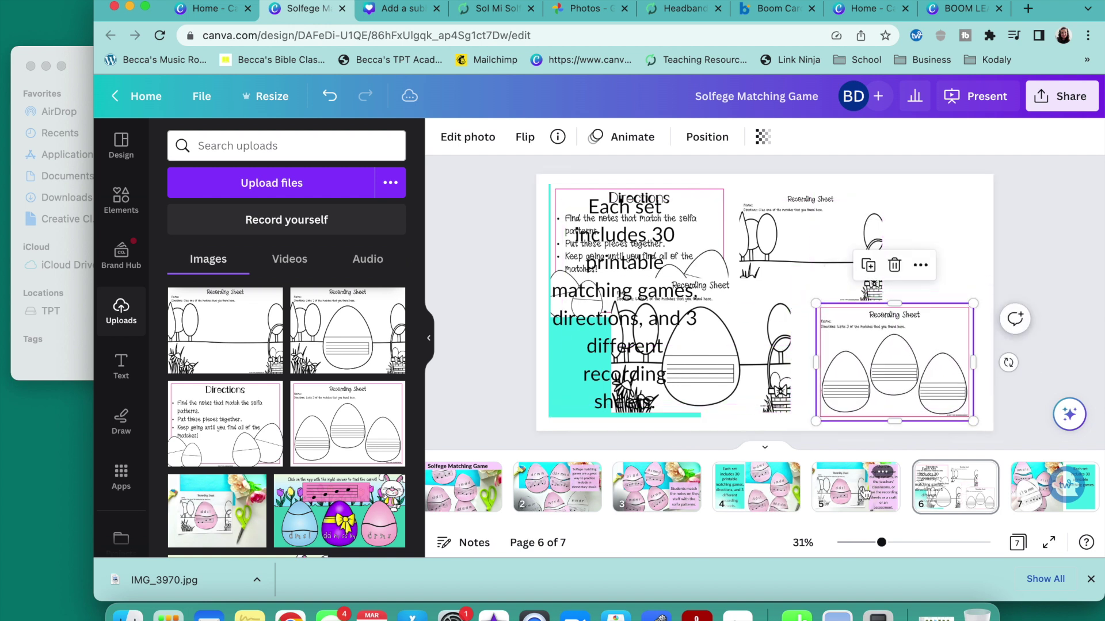
- Compare page 6 with page 4, then move the included-items text aside on page 6 and bring the teal rectangle to the front
{"action": "left_click", "coordinate": [857, 494]}
{"action": "left_click", "coordinate": [762, 490]}
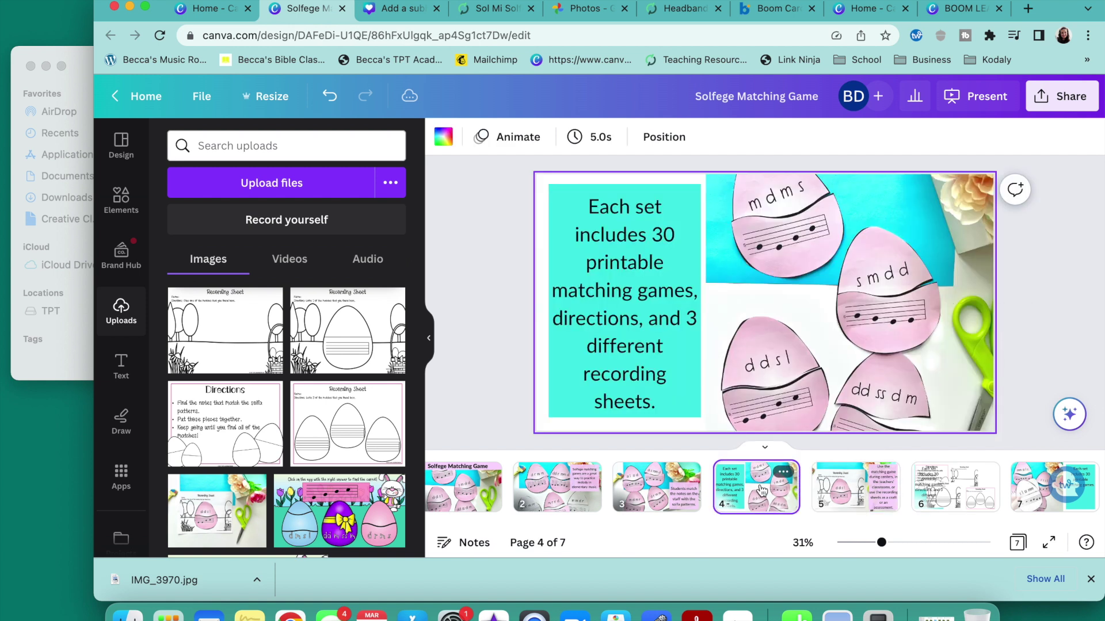
{"action": "left_click", "coordinate": [928, 494]}
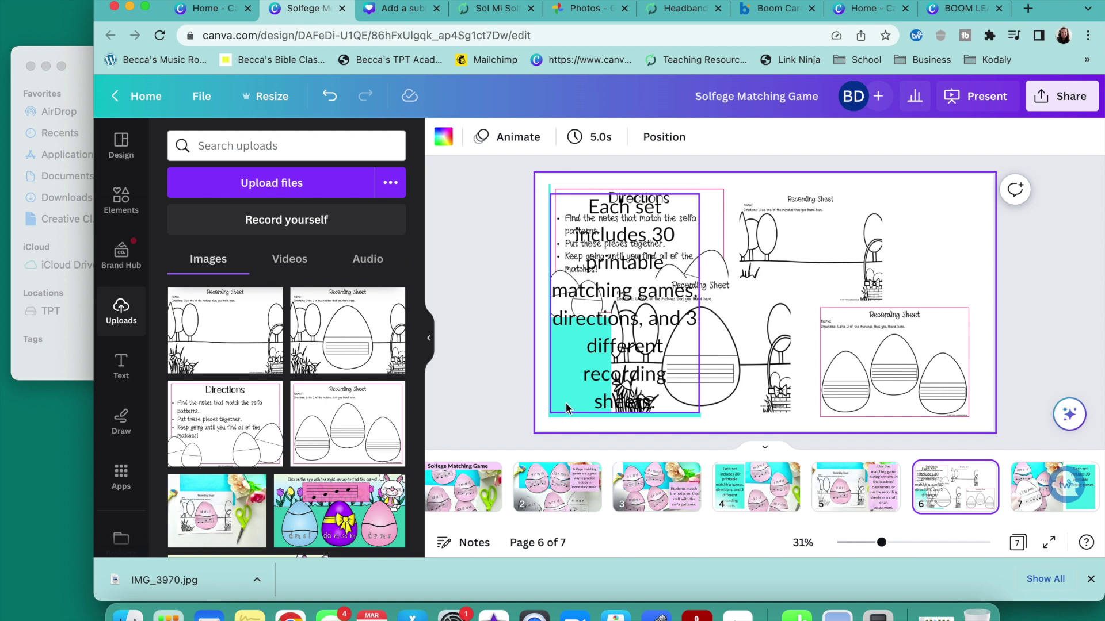
{"action": "left_click_drag", "start_coordinate": [574, 410], "coordinate": [822, 390]}
{"action": "left_click", "coordinate": [555, 382]}
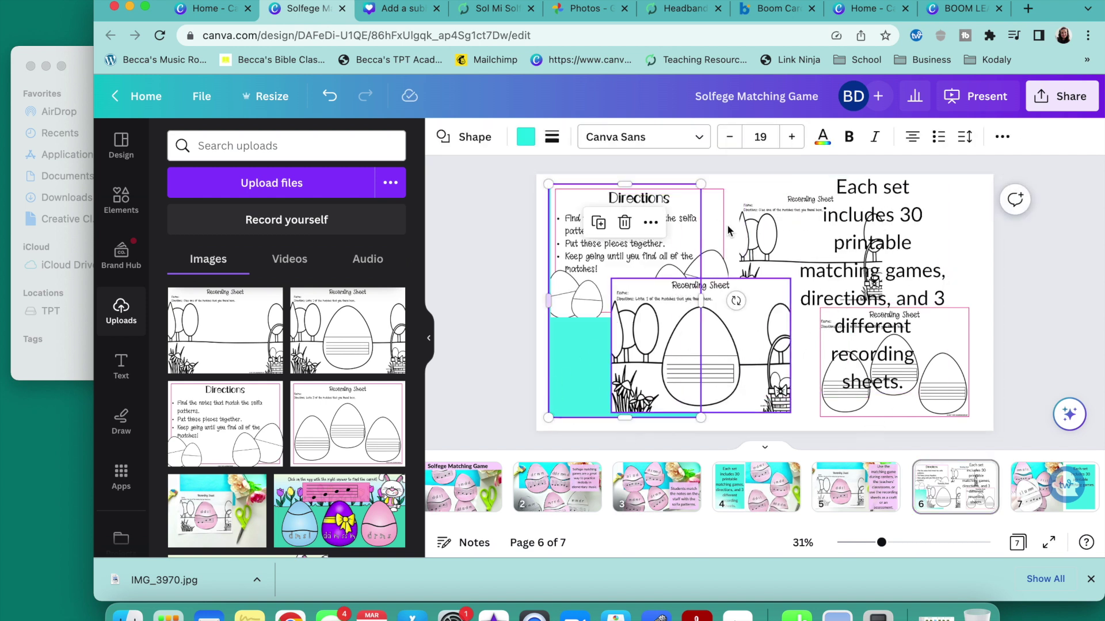
{"action": "left_click", "coordinate": [1003, 140]}
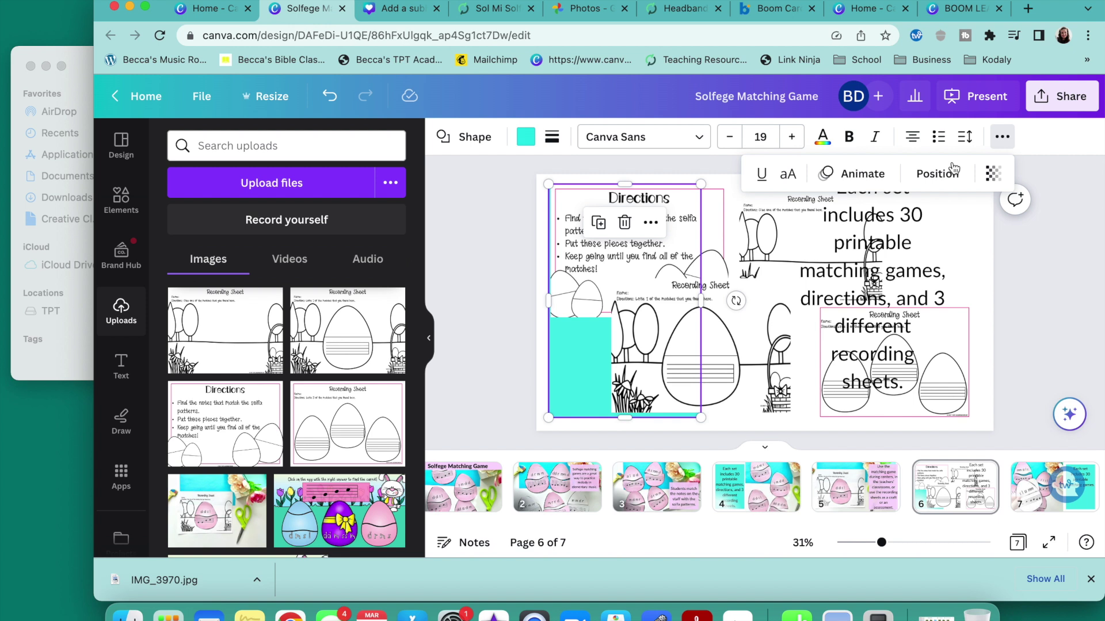
{"action": "left_click", "coordinate": [937, 173]}
{"action": "left_click", "coordinate": [213, 207]}
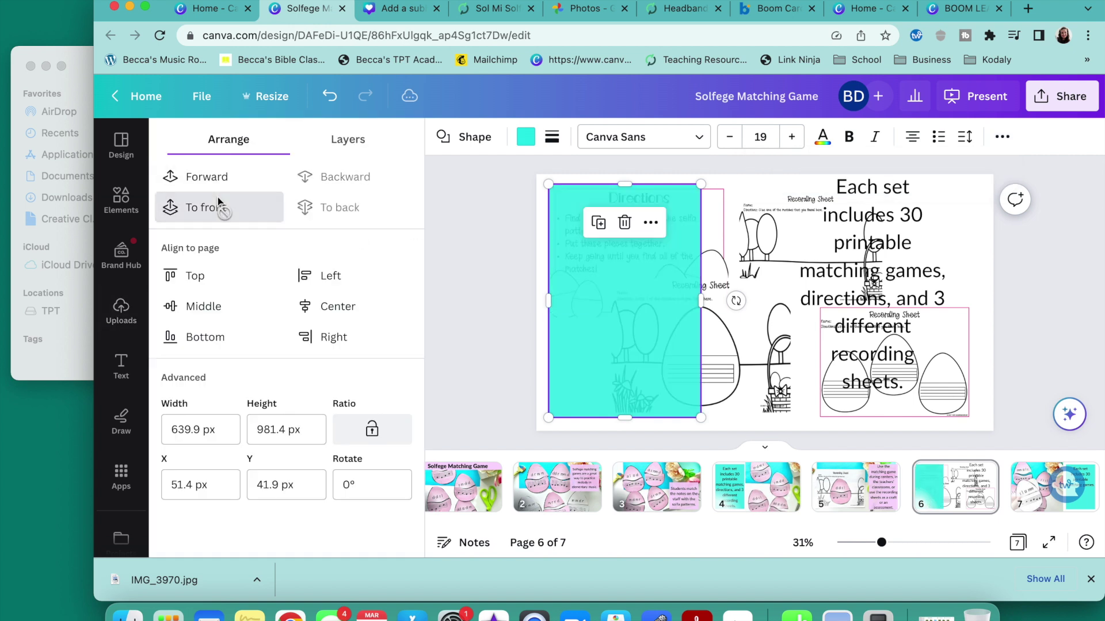
- Reshape the teal rectangle into a horizontal bar about 1330 by 232 px in the lower left of page 6, in front of the images
{"action": "left_click_drag", "start_coordinate": [628, 184], "coordinate": [646, 362]}
{"action": "left_click_drag", "start_coordinate": [700, 390], "coordinate": [864, 390]}
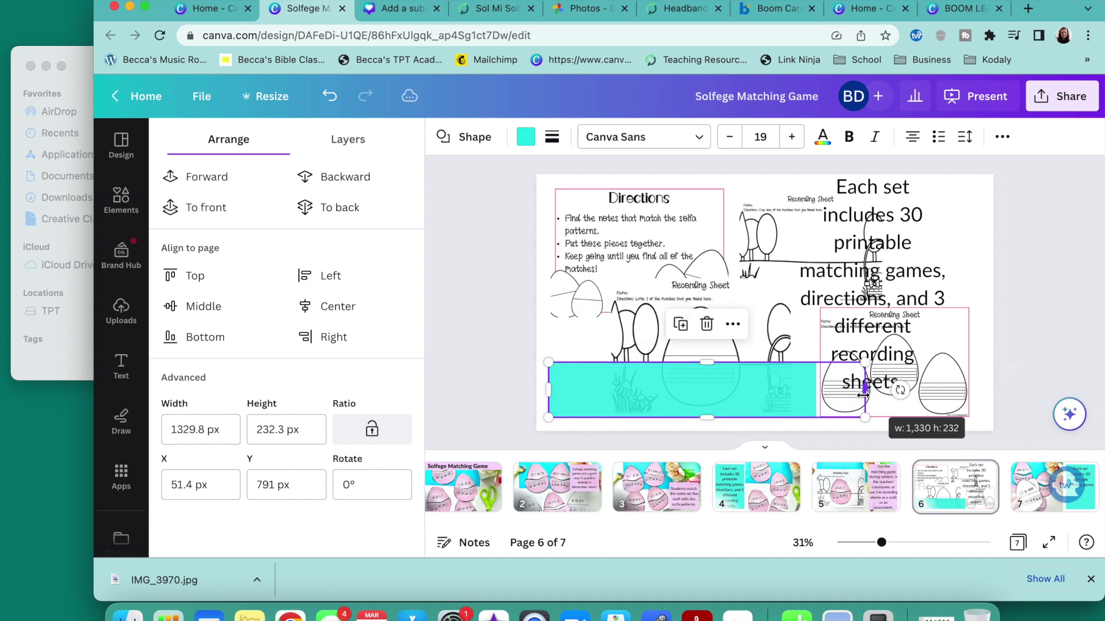
{"action": "left_click", "coordinate": [1002, 139]}
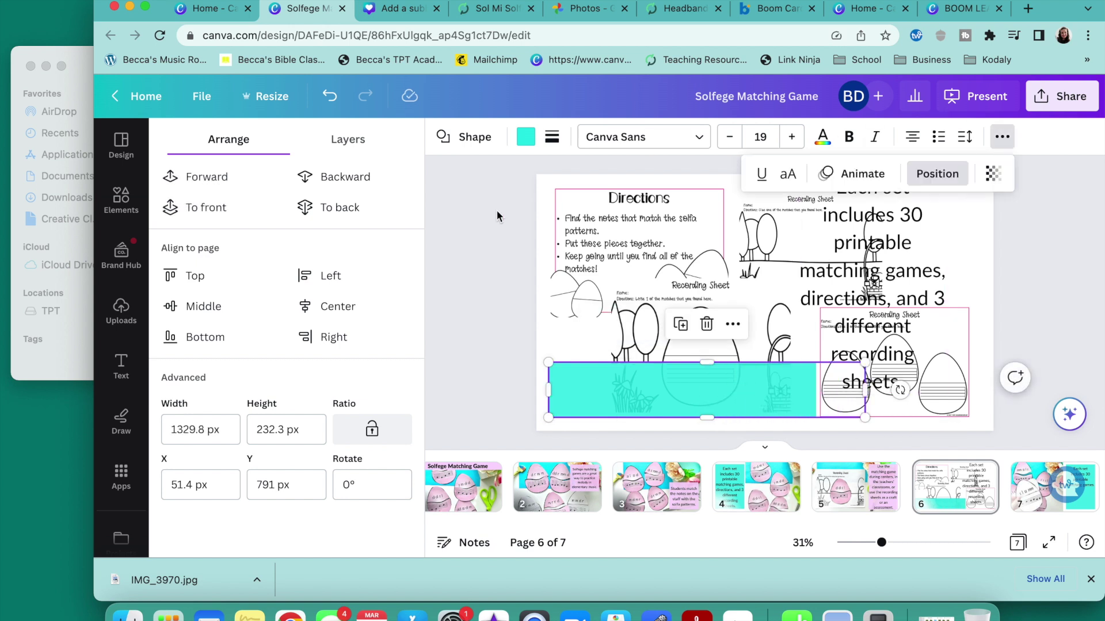
{"action": "left_click", "coordinate": [210, 206]}
- Move the included-items text onto the teal bar on page 6 and widen its text box to match the bar
{"action": "left_click_drag", "start_coordinate": [880, 262], "coordinate": [728, 308]}
{"action": "left_click", "coordinate": [226, 176]}
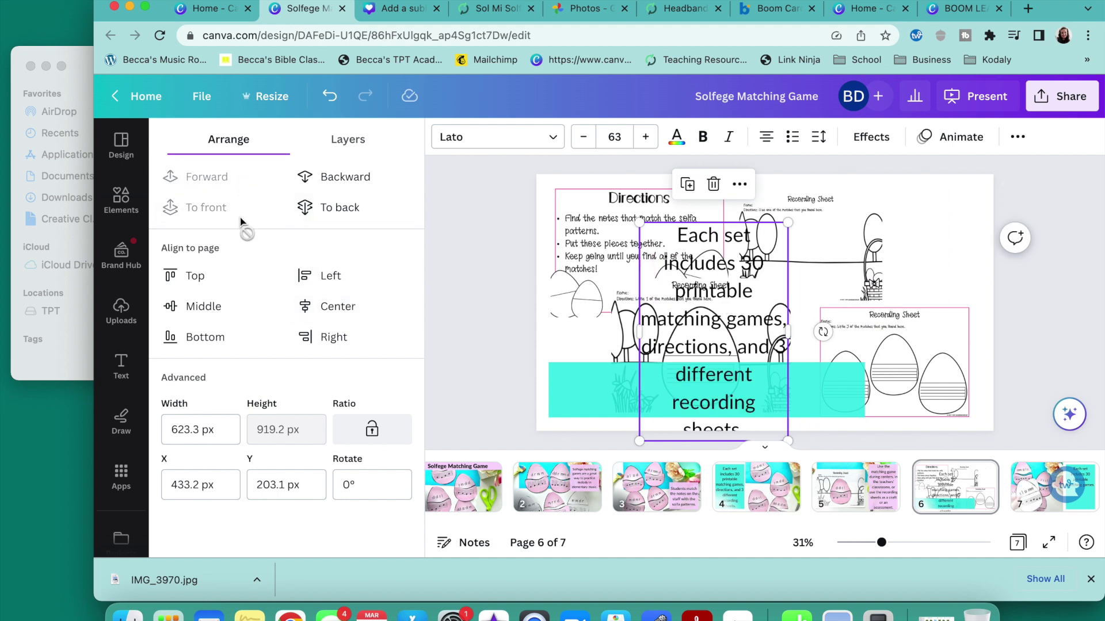
{"action": "left_click_drag", "start_coordinate": [638, 335], "coordinate": [549, 335]}
{"action": "left_click_drag", "start_coordinate": [650, 304], "coordinate": [654, 377]}
{"action": "left_click_drag", "start_coordinate": [794, 364], "coordinate": [873, 364]}
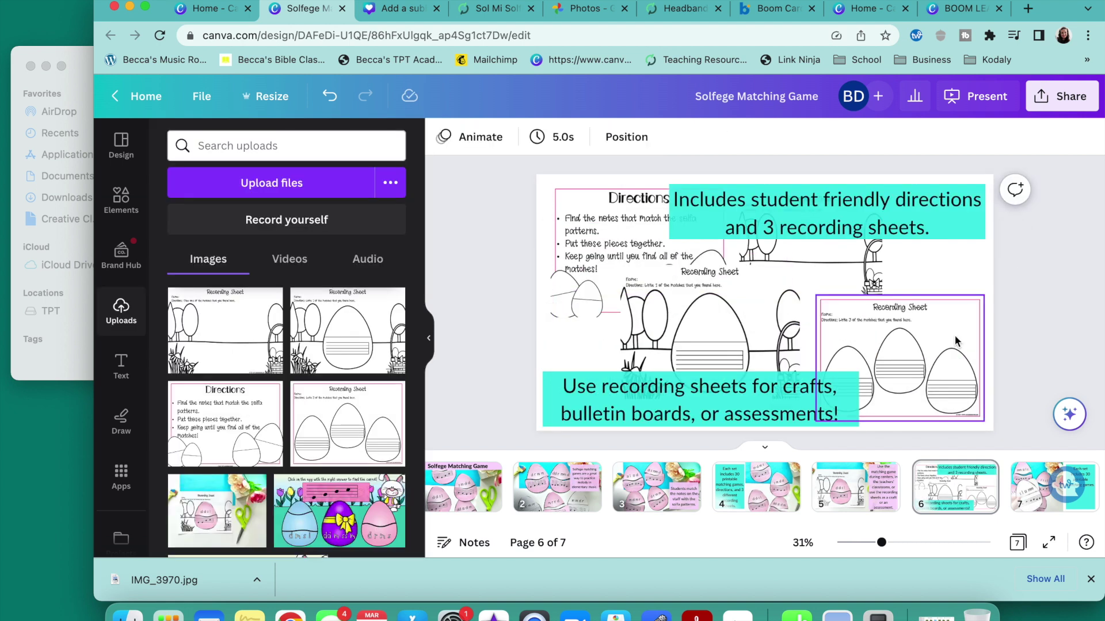
- Review pages 5 and 6, then replace the text on page 7 with "Everything comes in color and black and white!"
{"action": "left_click", "coordinate": [883, 434]}
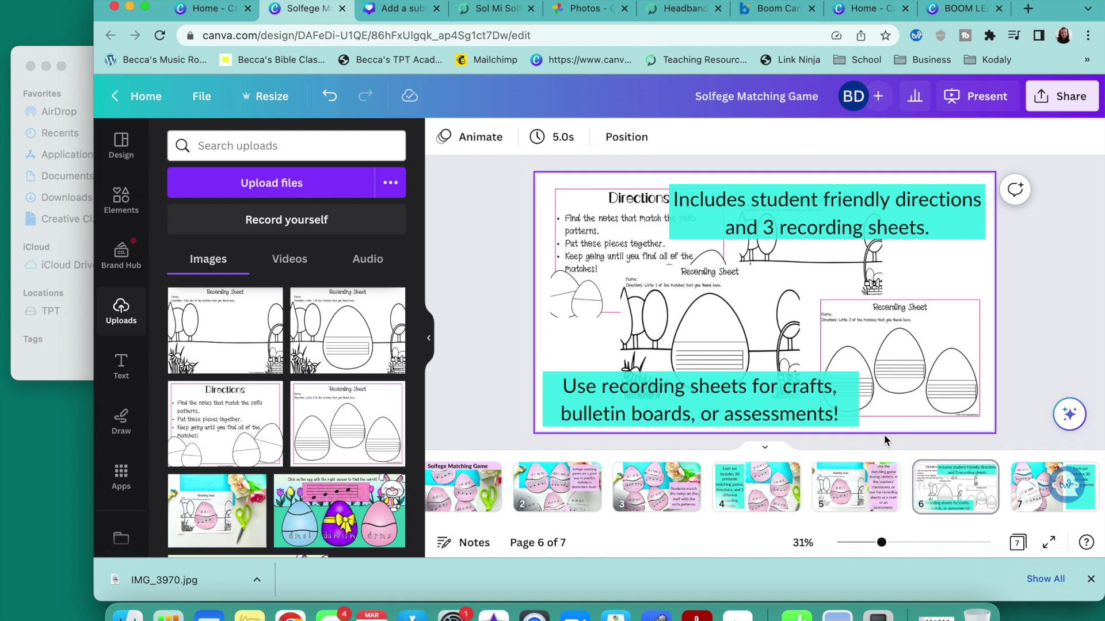
{"action": "scroll", "coordinate": [931, 493], "scroll_direction": "right", "scroll_amount": 3}
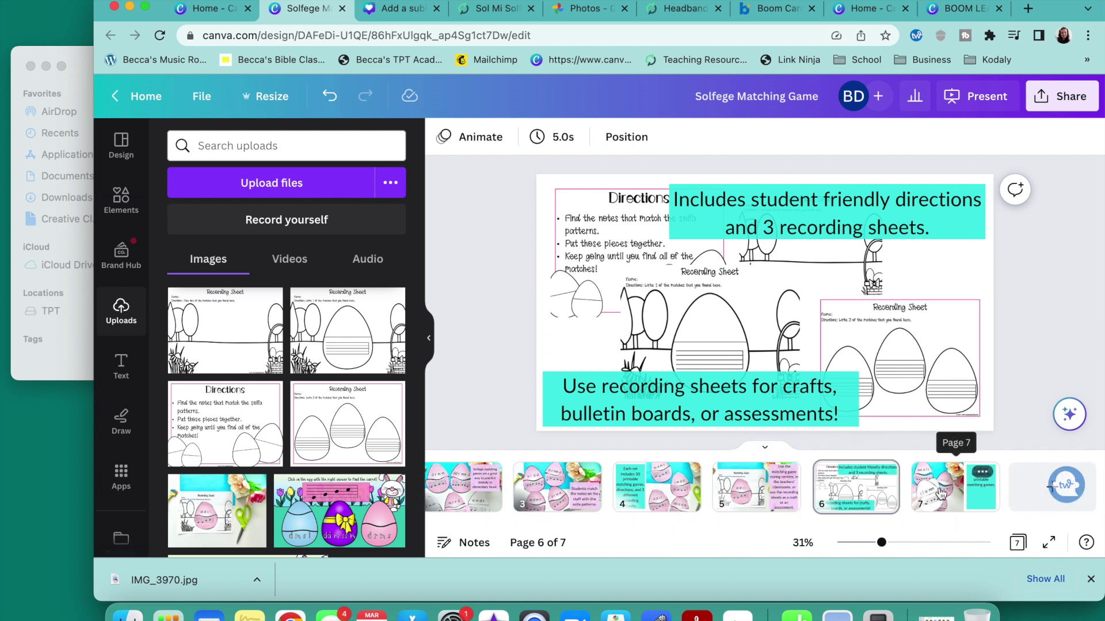
{"action": "scroll", "coordinate": [600, 516], "scroll_direction": "left", "scroll_amount": 3}
{"action": "scroll", "coordinate": [600, 513], "scroll_direction": "right", "scroll_amount": 2}
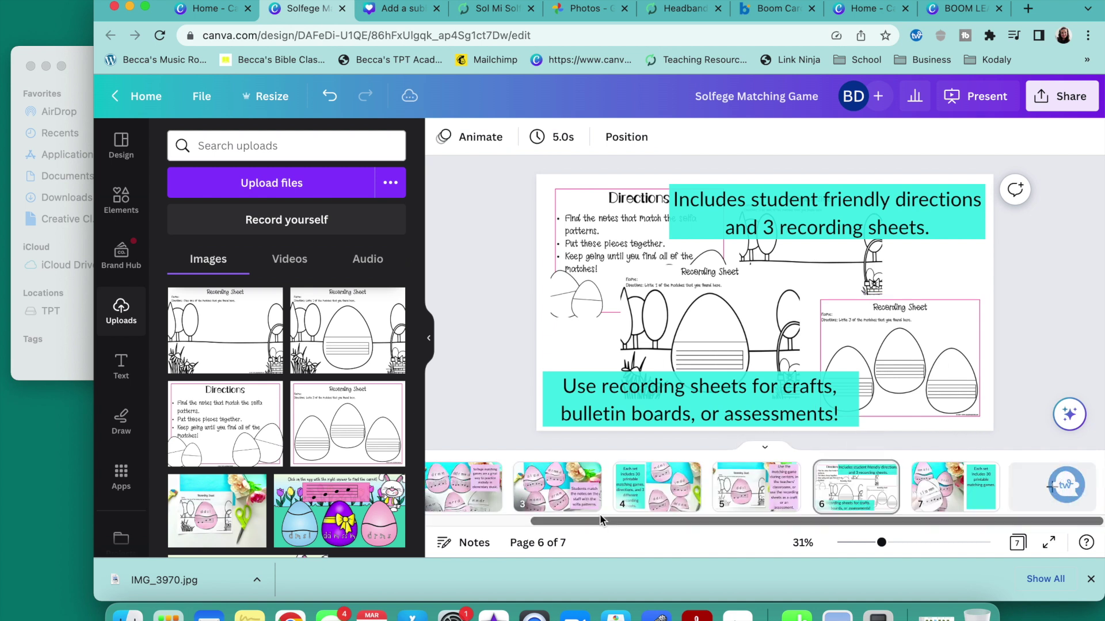
{"action": "left_click", "coordinate": [746, 493]}
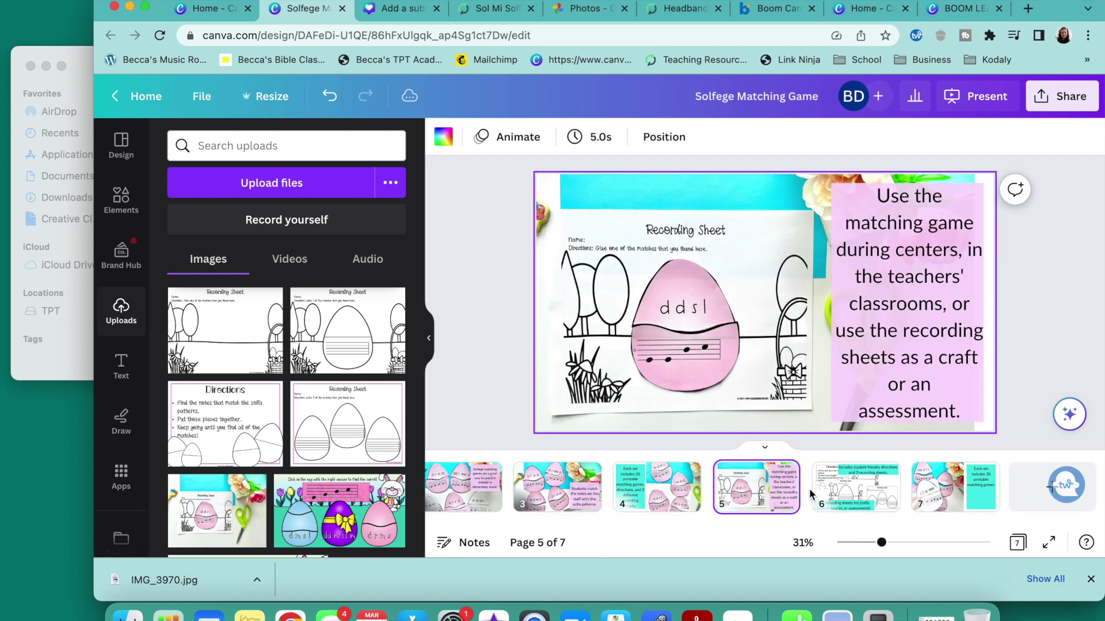
{"action": "left_click", "coordinate": [850, 499]}
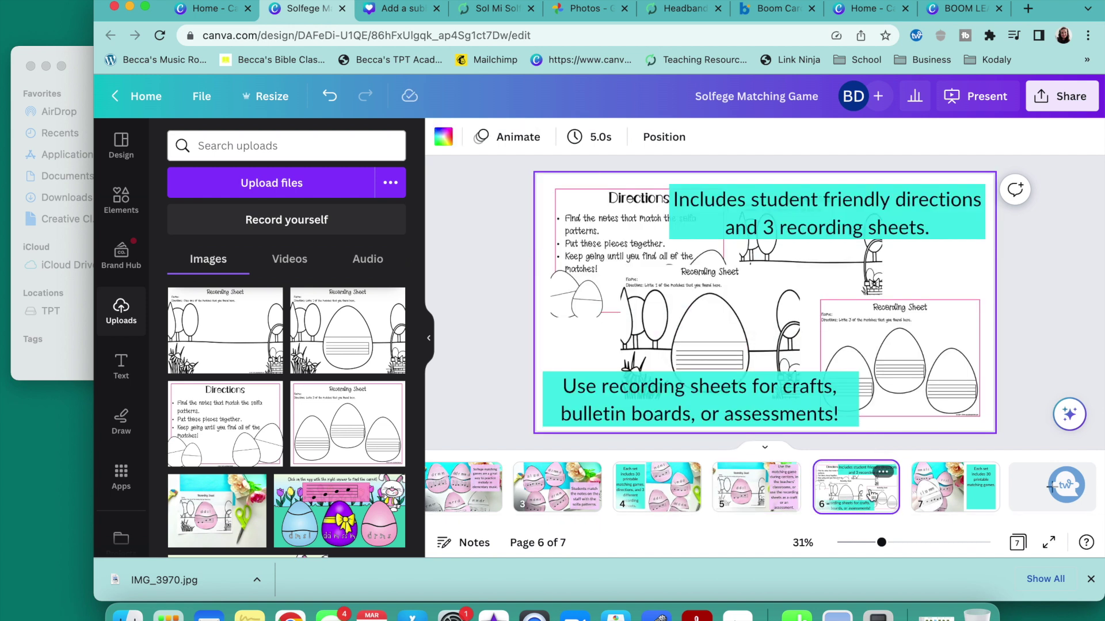
{"action": "left_click", "coordinate": [932, 507]}
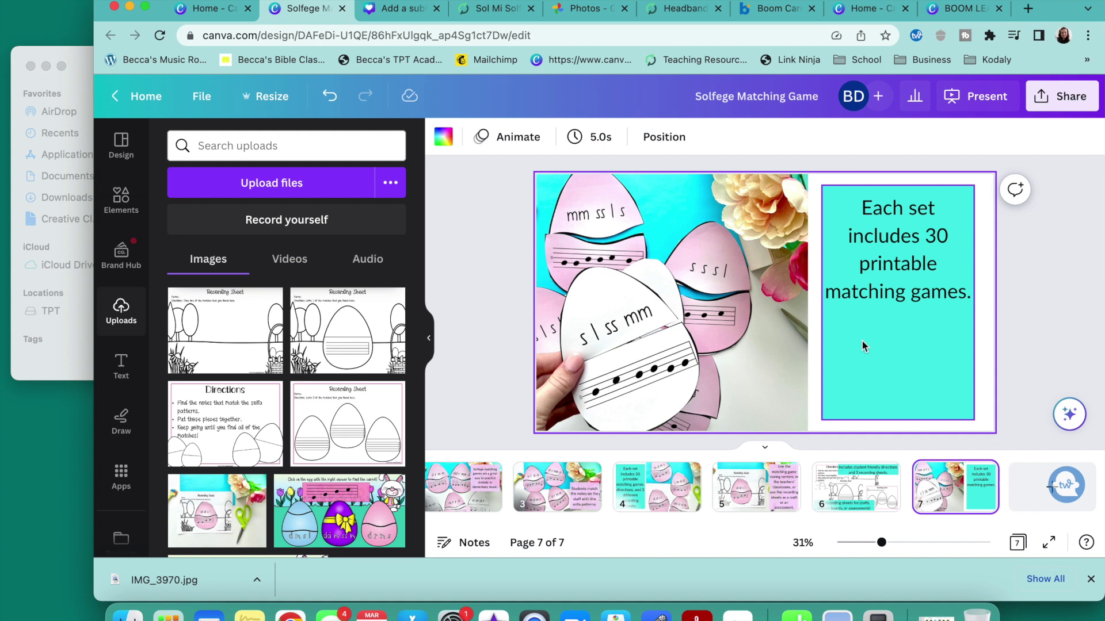
{"action": "double_click", "coordinate": [897, 265]}
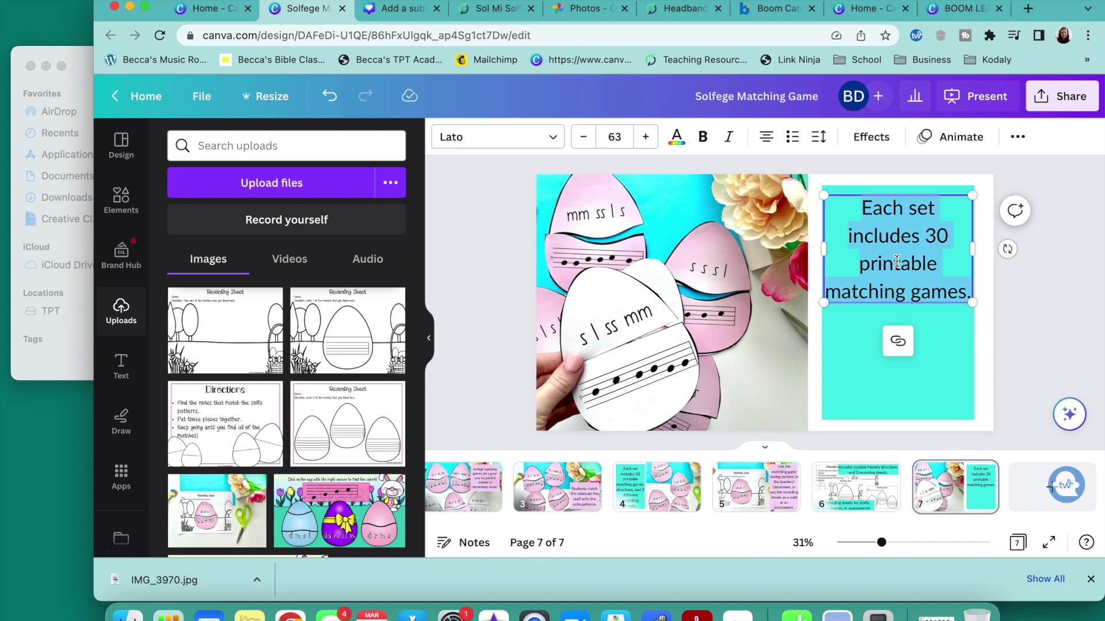
{"action": "type", "text": "Everyt"}
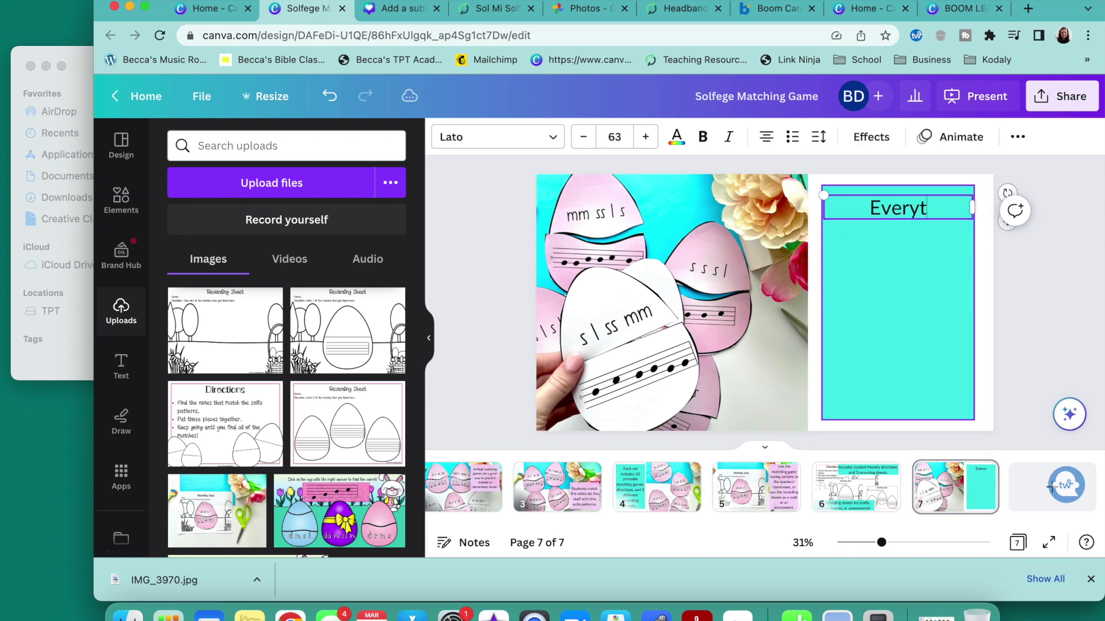
{"action": "type", "text": "hing comes in color and black and white!"}
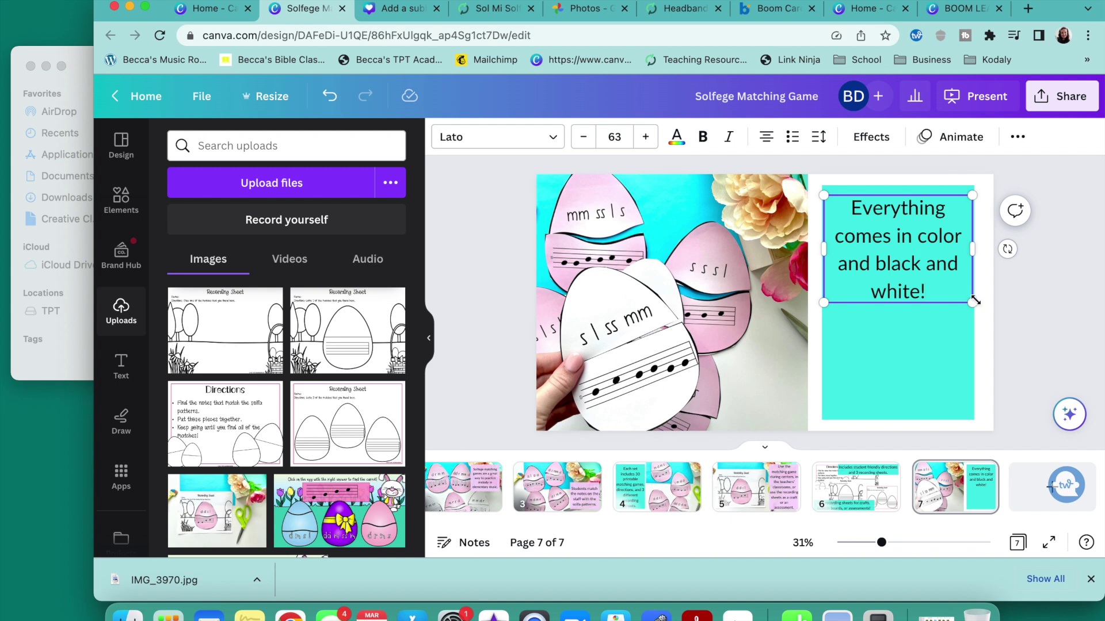
- Reshape the teal rectangle on page 7 into a wide bar along the lower edge and fit the text across it
{"action": "left_click_drag", "start_coordinate": [942, 301], "coordinate": [555, 349]}
{"action": "left_click", "coordinate": [940, 328]}
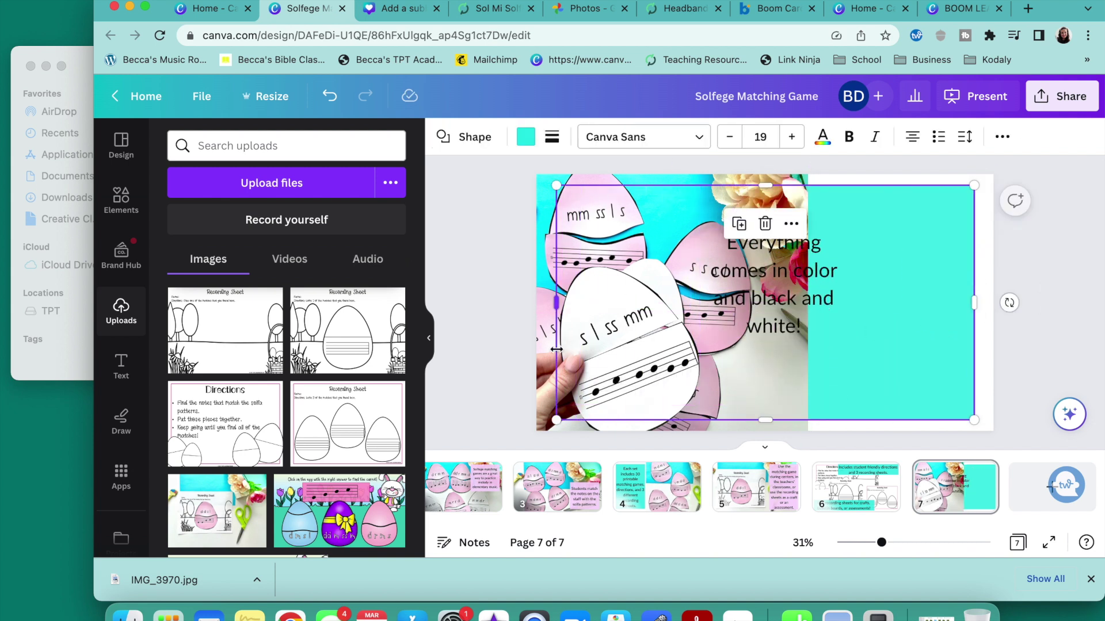
{"action": "left_click_drag", "start_coordinate": [770, 186], "coordinate": [767, 348]}
{"action": "left_click_drag", "start_coordinate": [781, 275], "coordinate": [967, 364]}
{"action": "left_click_drag", "start_coordinate": [904, 340], "coordinate": [910, 370]}
- Replace the photo on page 7 with the uploaded picture of pink and white eggs marked "d r m m", enlarged to fill the page
{"action": "left_click", "coordinate": [715, 252]}
{"action": "key", "text": "Delete"}
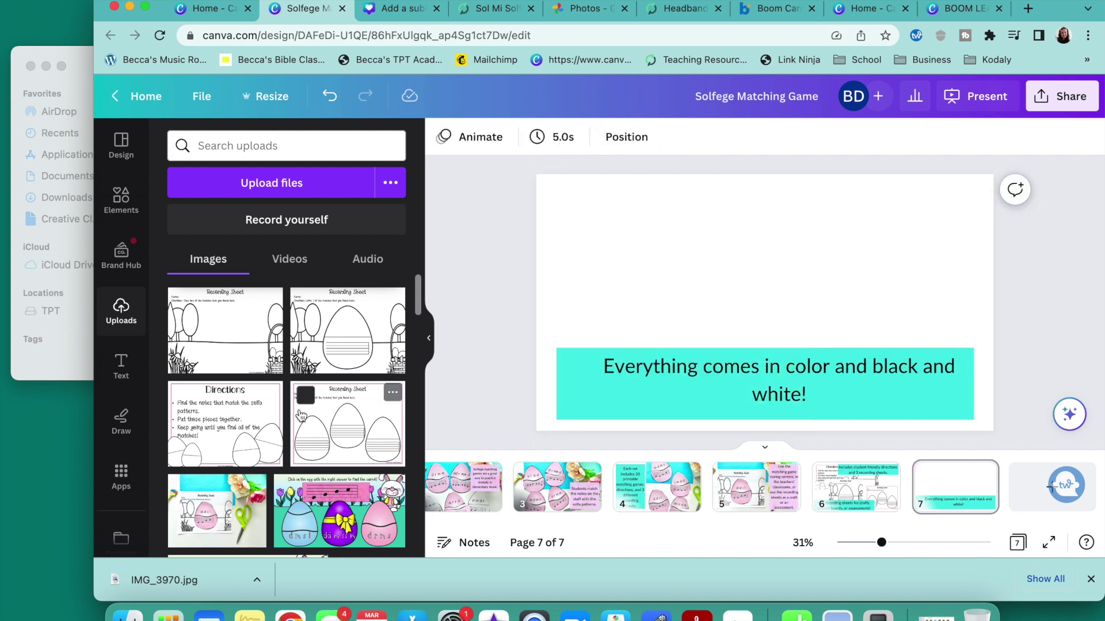
{"action": "scroll", "coordinate": [300, 416], "scroll_direction": "down", "scroll_amount": 10}
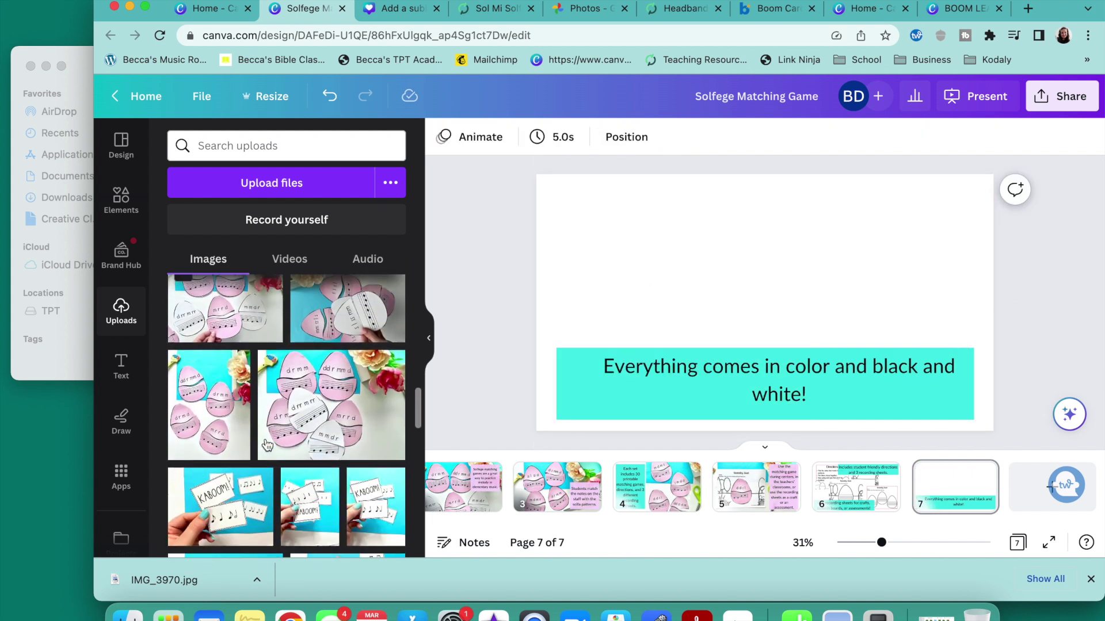
{"action": "scroll", "coordinate": [348, 377], "scroll_direction": "up", "scroll_amount": 1}
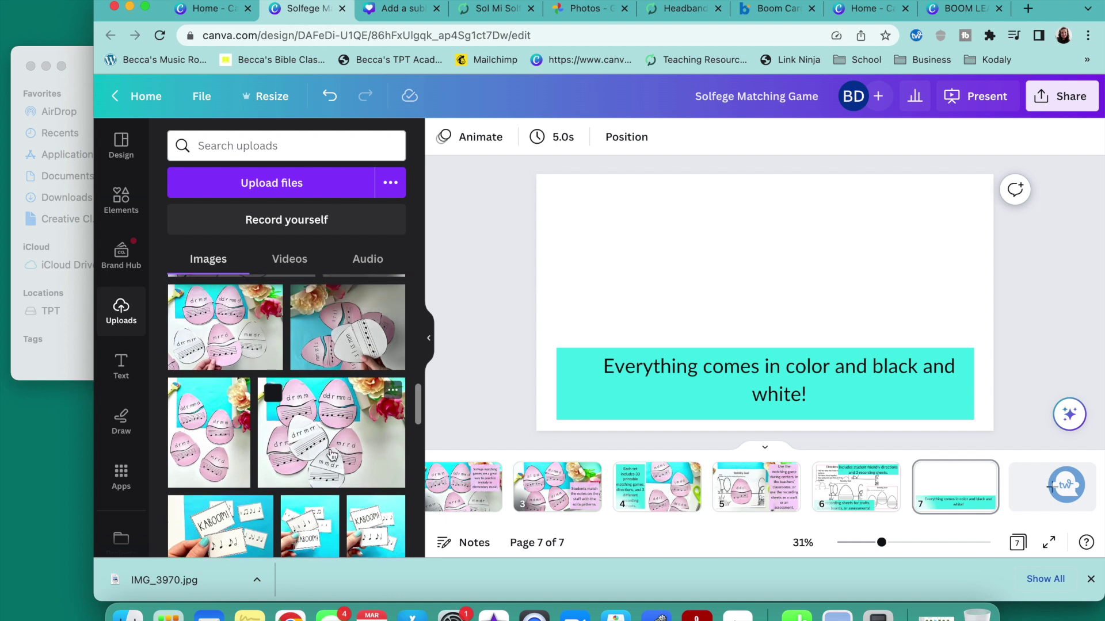
{"action": "scroll", "coordinate": [502, 496], "scroll_direction": "left", "scroll_amount": 3}
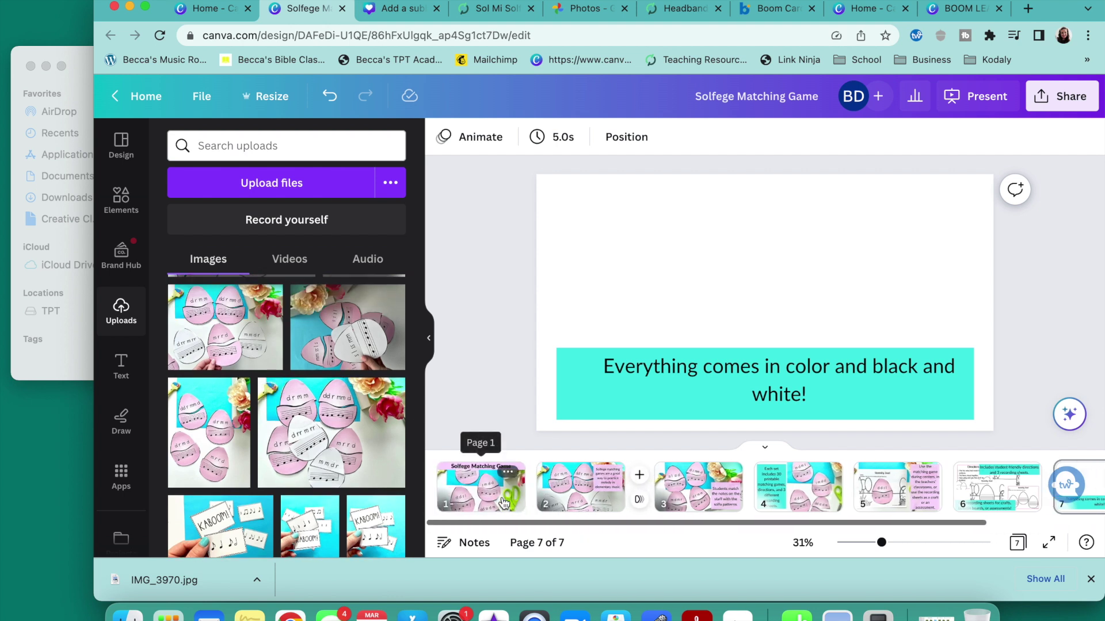
{"action": "left_click", "coordinate": [219, 339]}
{"action": "left_click_drag", "start_coordinate": [828, 290], "coordinate": [722, 253]}
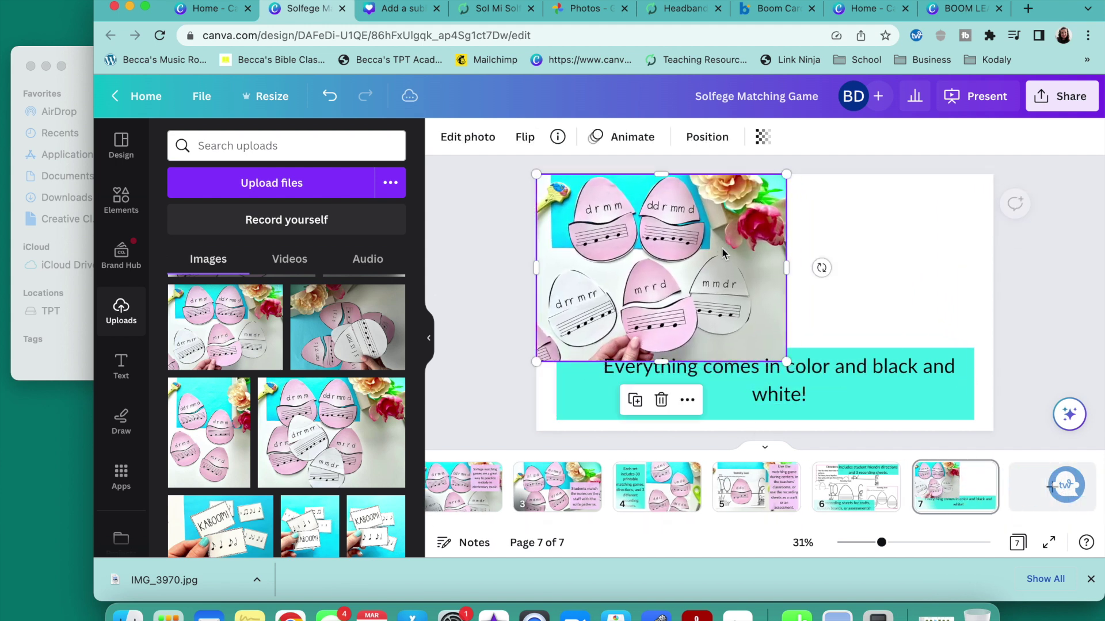
{"action": "left_click_drag", "start_coordinate": [786, 362], "coordinate": [1035, 452]}
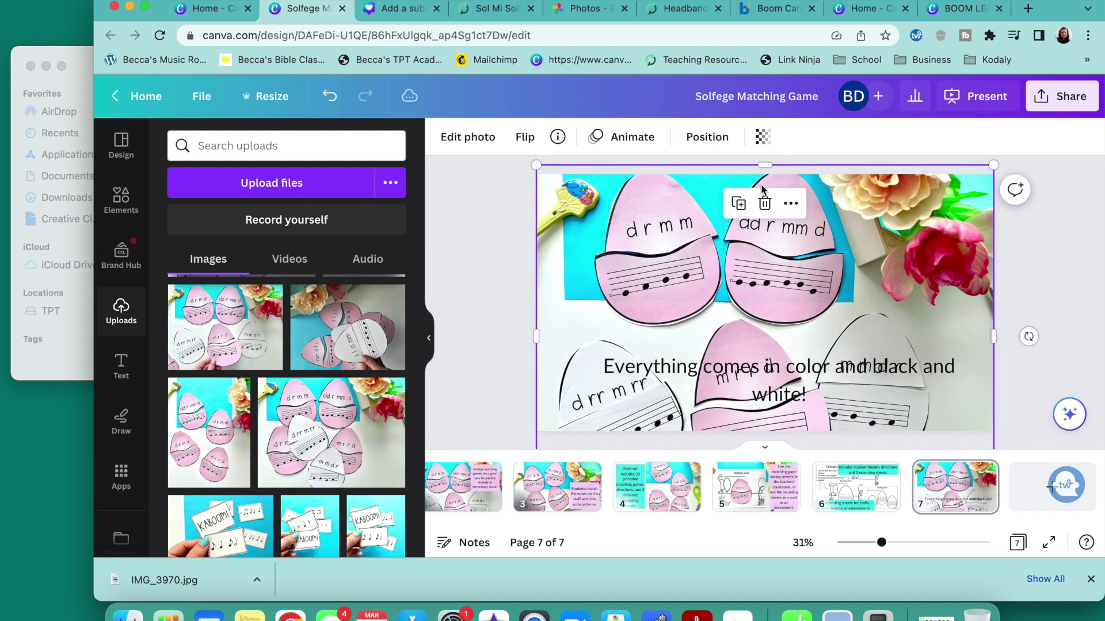
- Send the egg photo on page 7 behind the teal bar and its text
{"action": "left_click", "coordinate": [707, 136]}
{"action": "left_click", "coordinate": [336, 207]}
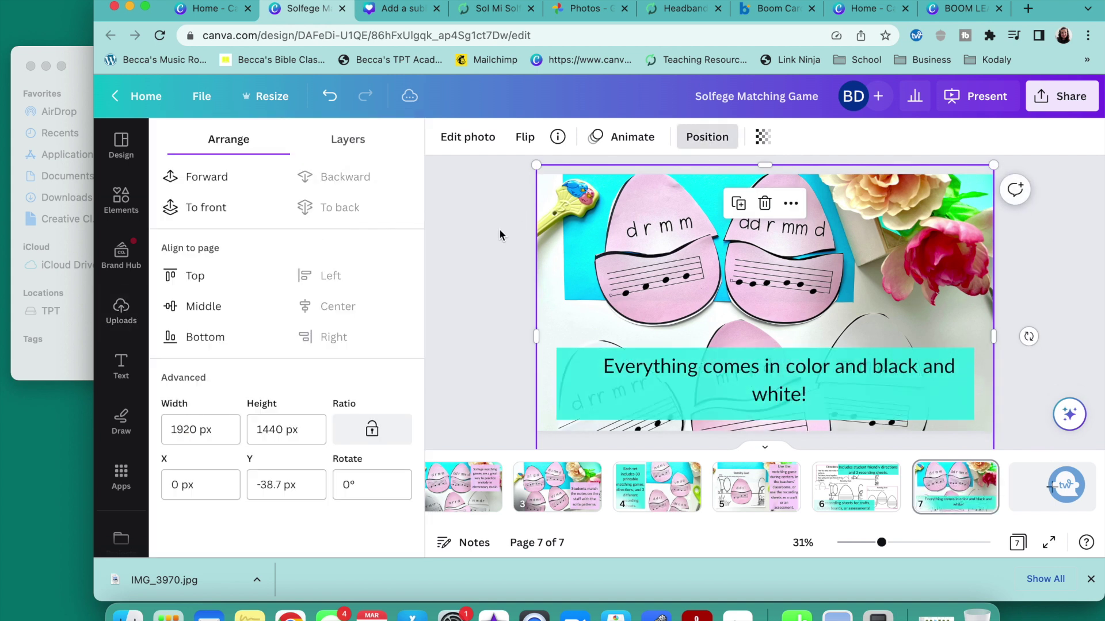
{"action": "left_click", "coordinate": [502, 232]}
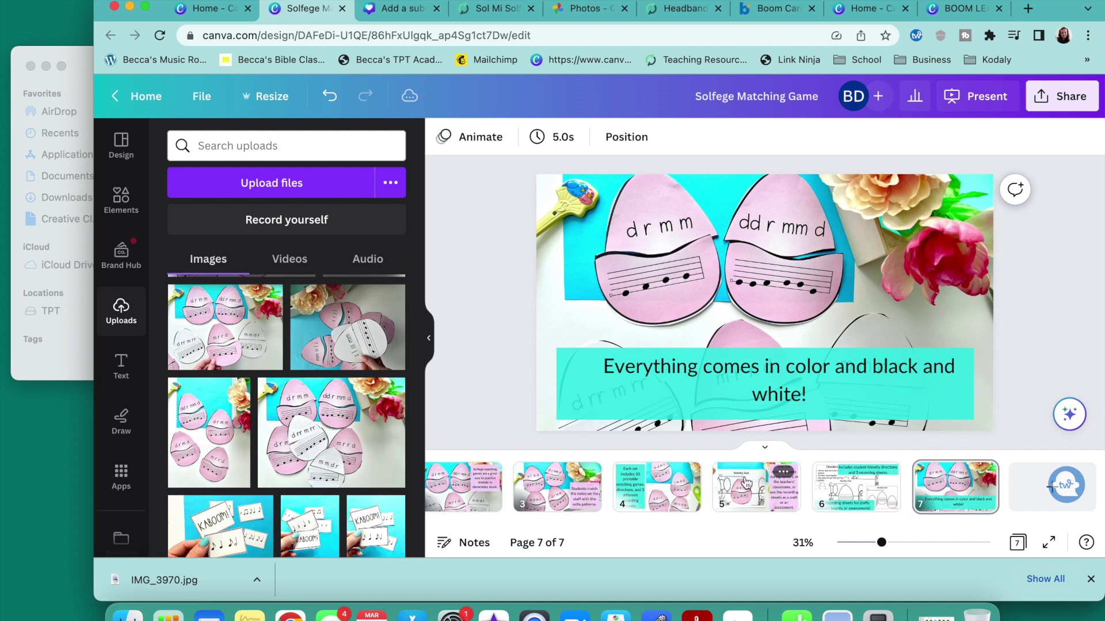
- Copy page 4 to the end as page 8, delete its photo, and shift the text and teal rectangle to the page's right side
{"action": "left_click", "coordinate": [662, 504]}
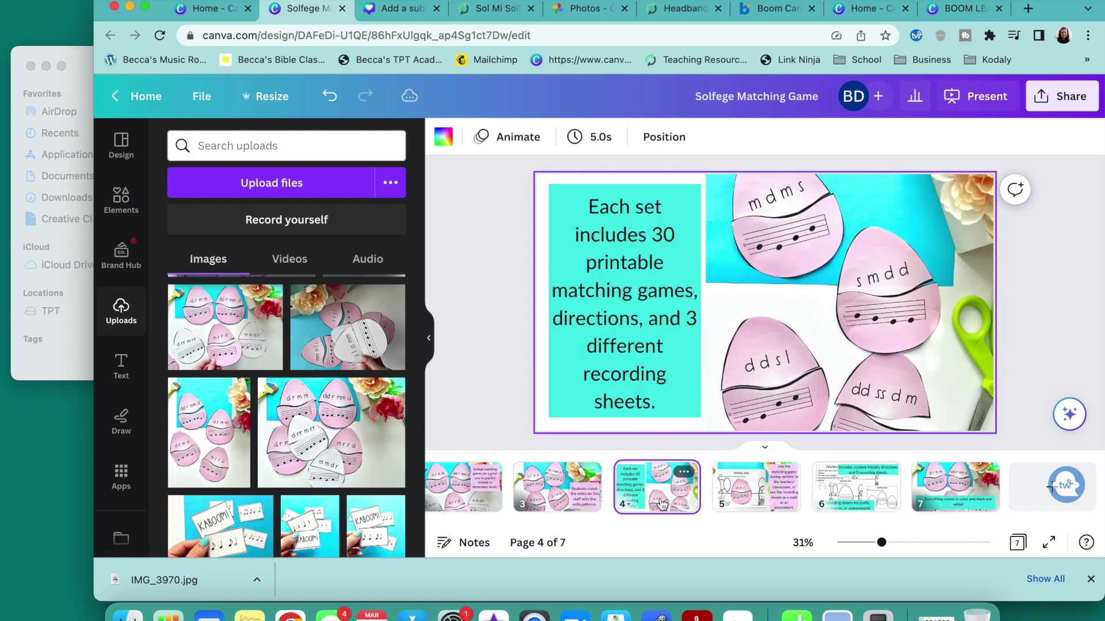
{"action": "left_click", "coordinate": [942, 504]}
{"action": "key", "text": "ctrl+v"}
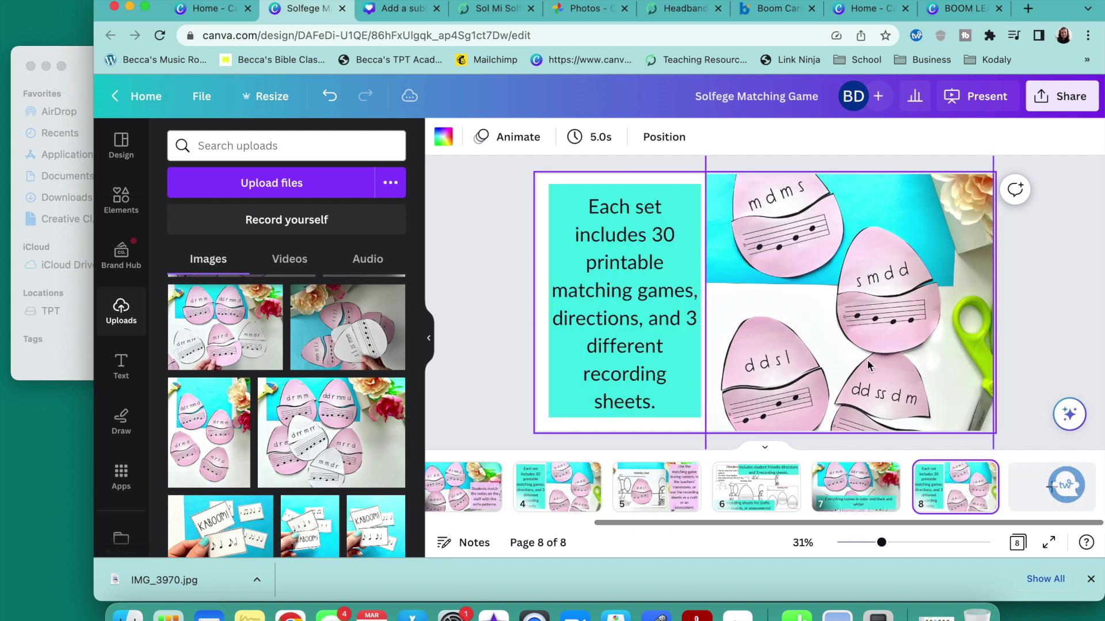
{"action": "left_click", "coordinate": [868, 365]}
{"action": "key", "text": "Delete"}
{"action": "left_click_drag", "start_coordinate": [636, 361], "coordinate": [932, 356]}
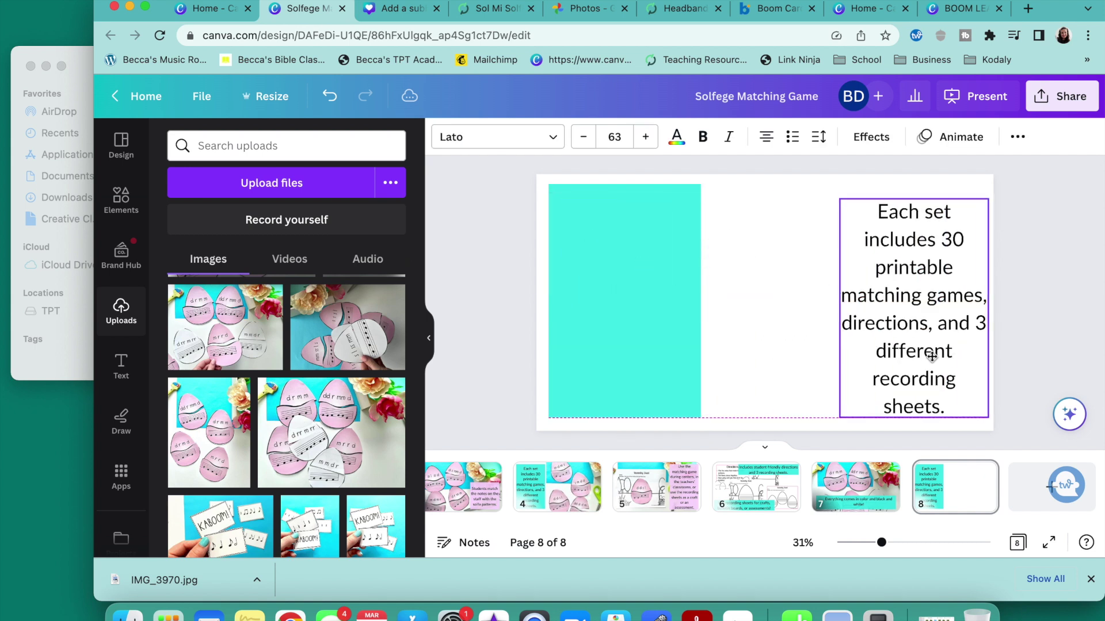
{"action": "left_click_drag", "start_coordinate": [668, 350], "coordinate": [925, 348]}
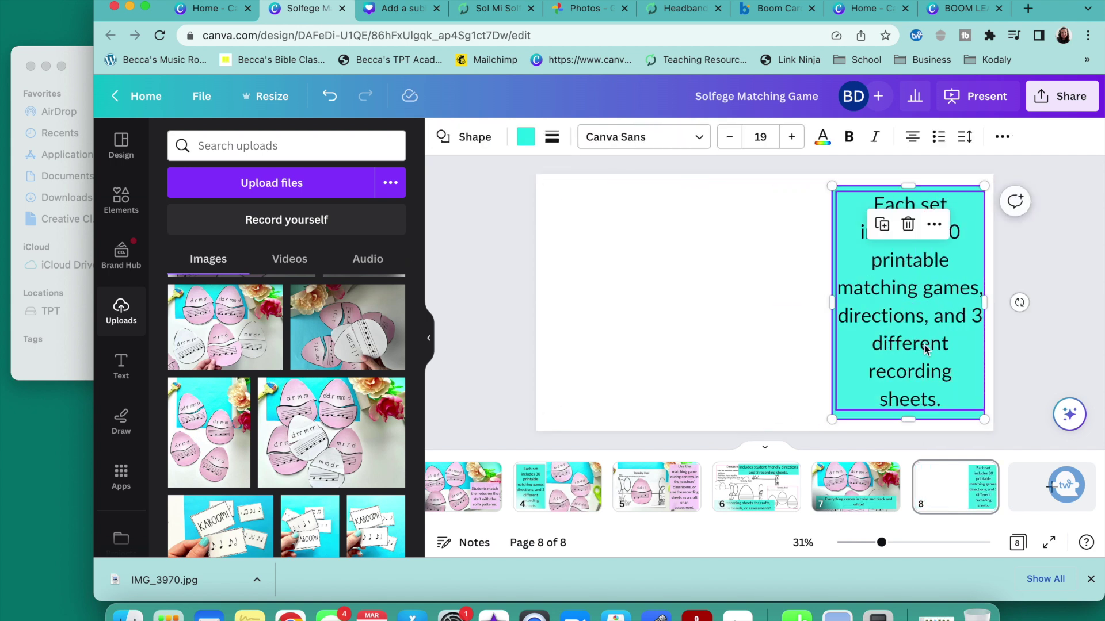
- Add the uploaded photo of four pink eggs with flowers to page 8, enlarged to fill the space left of the teal block
{"action": "left_click", "coordinate": [213, 436]}
{"action": "left_click_drag", "start_coordinate": [819, 390], "coordinate": [825, 557]}
{"action": "left_click_drag", "start_coordinate": [778, 413], "coordinate": [776, 351]}
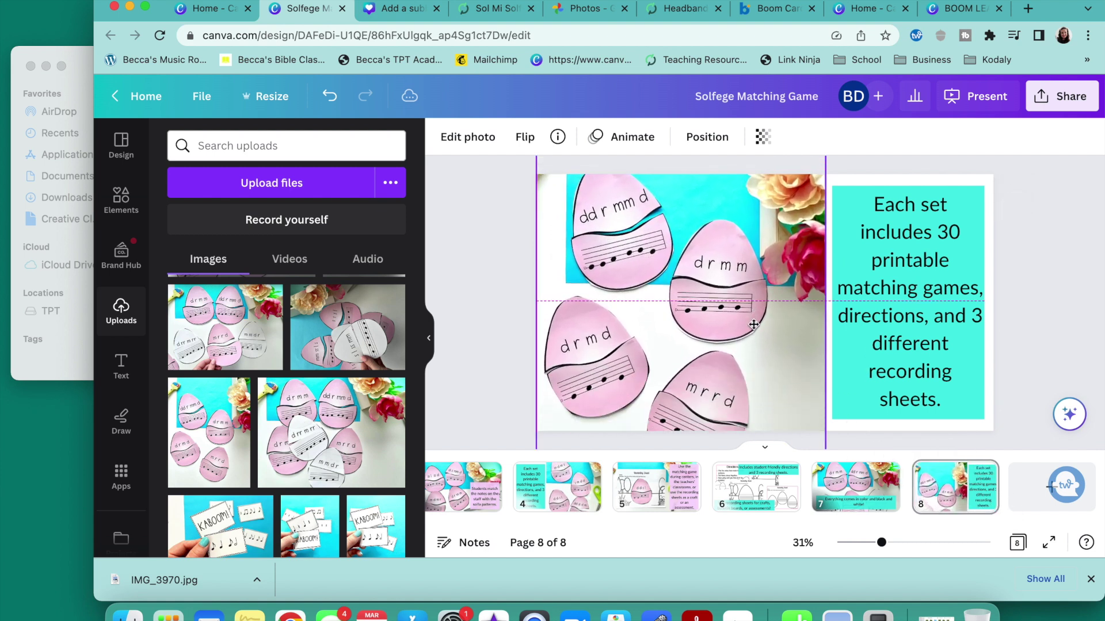
- Replace page 8's text with a bulleted size-48 "Includes:" list: 30 solfege matching games in color, 30 in black and white, Student friendly directions, 3 recording sheets
{"action": "double_click", "coordinate": [891, 315]}
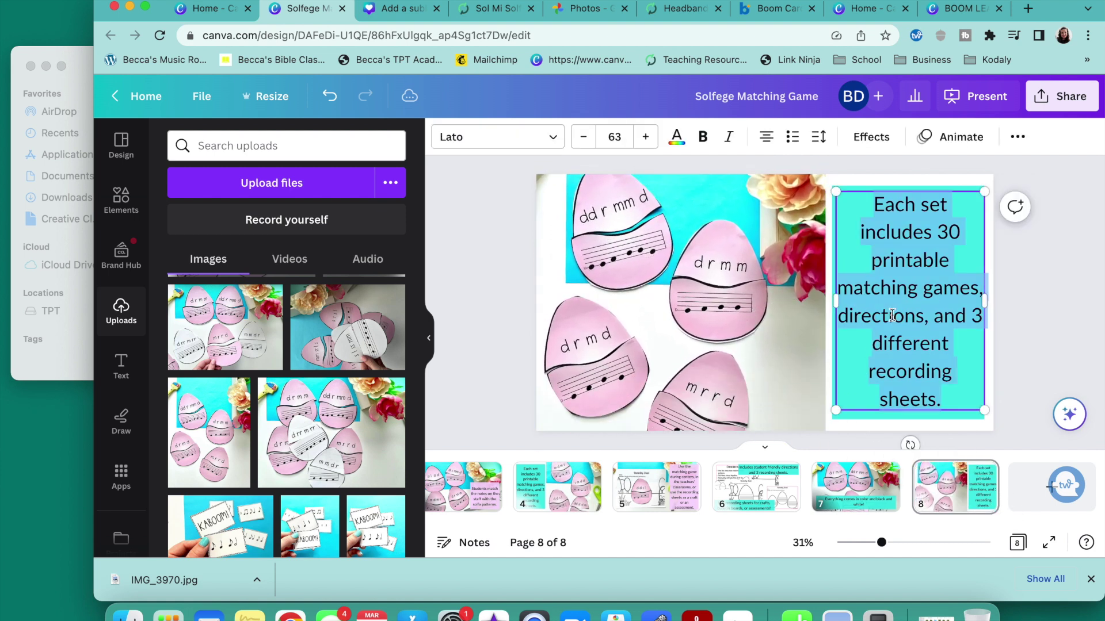
{"action": "type", "text": "Includes"}
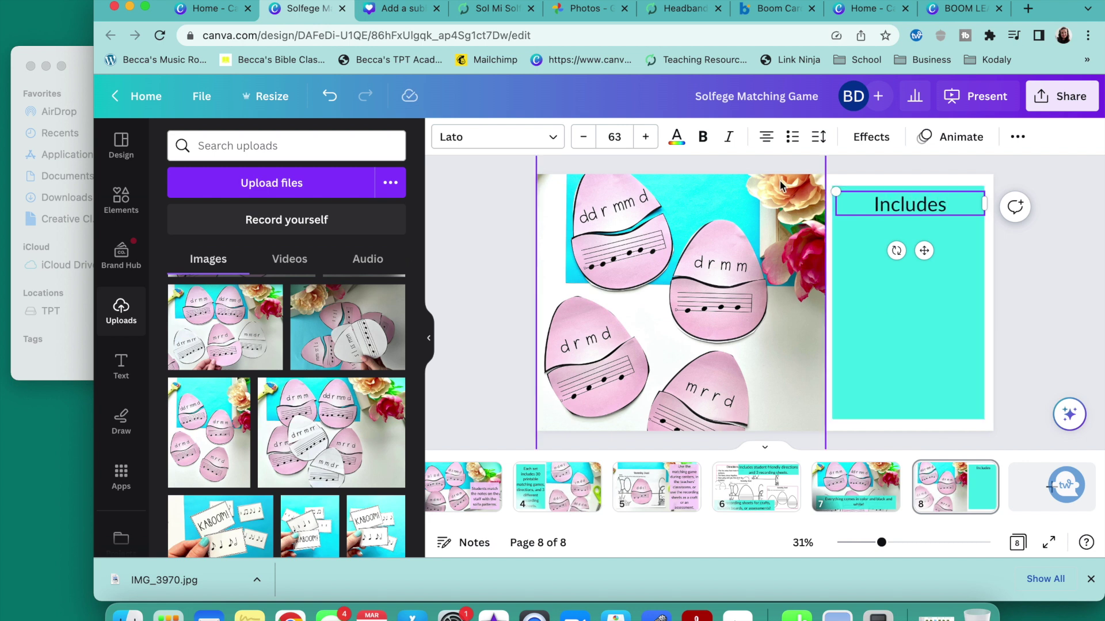
{"action": "left_click", "coordinate": [765, 136]}
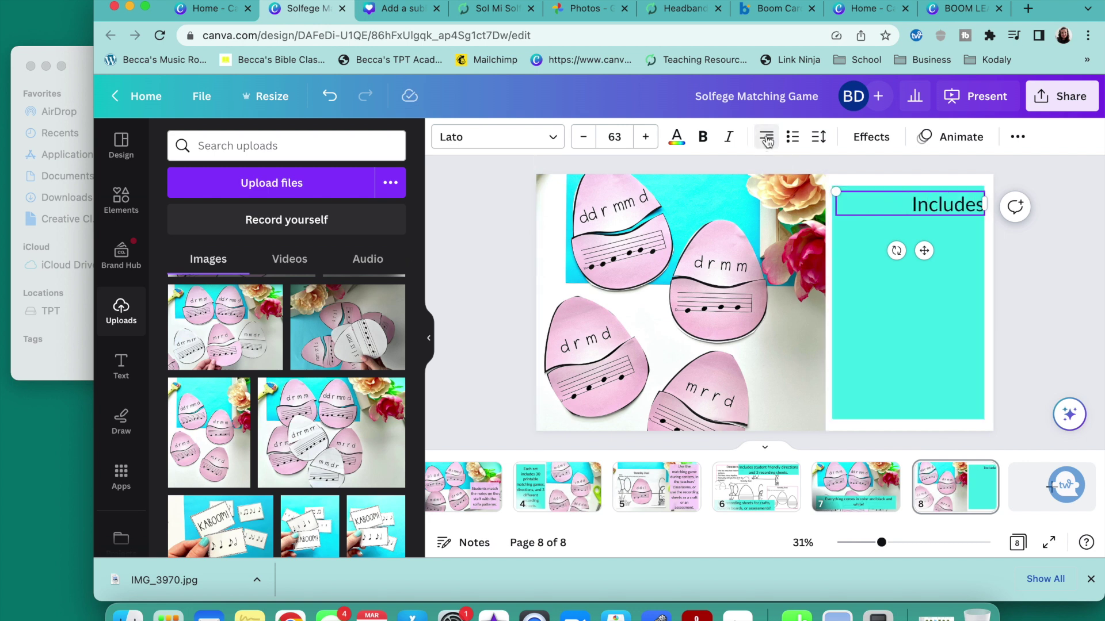
{"action": "type", "text": ":"}
{"action": "key", "text": "Return"}
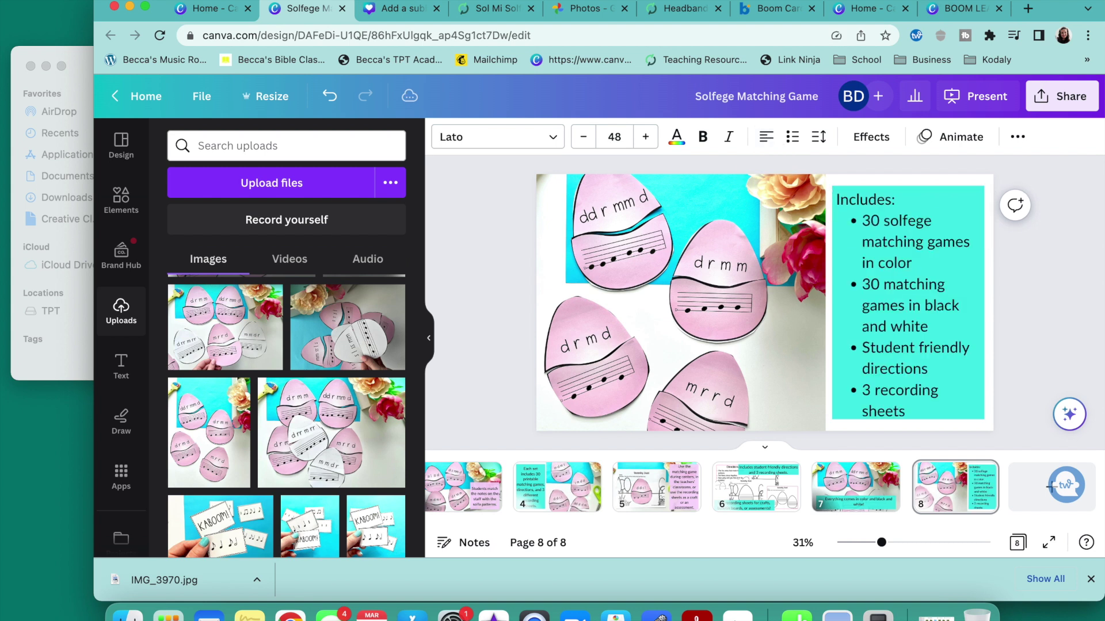
{"action": "key", "text": "Up"}
{"action": "key", "text": "Up"}
{"action": "key", "text": "Up"}
{"action": "key", "text": "Up"}
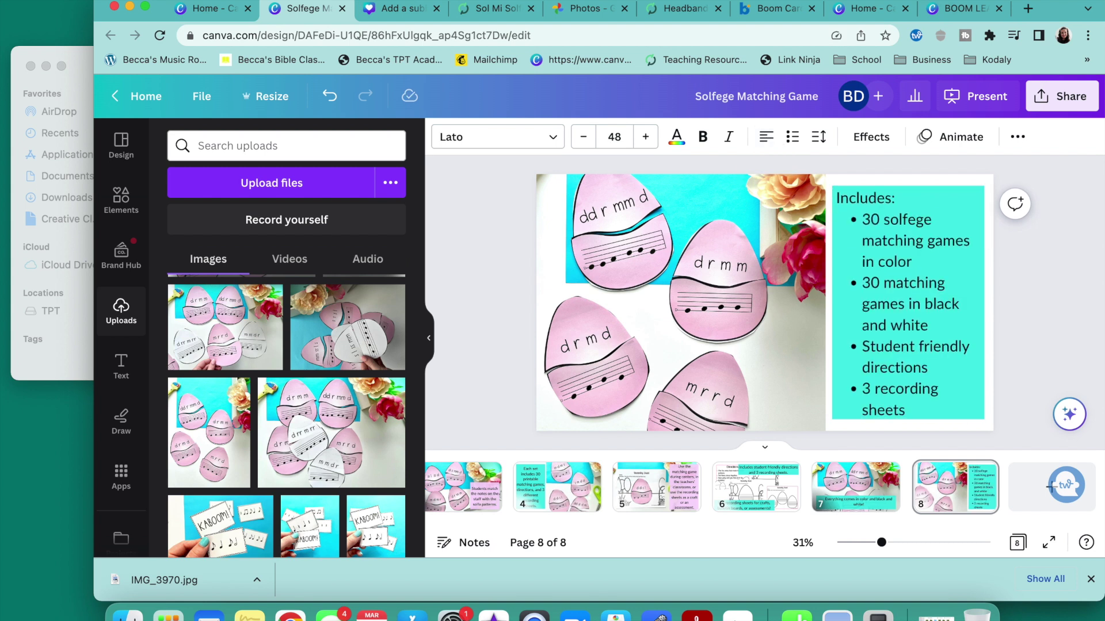
- Duplicate page 8 as page 9, delete its photo, and move the text and teal rectangle to the page's left side
{"action": "left_click", "coordinate": [938, 495]}
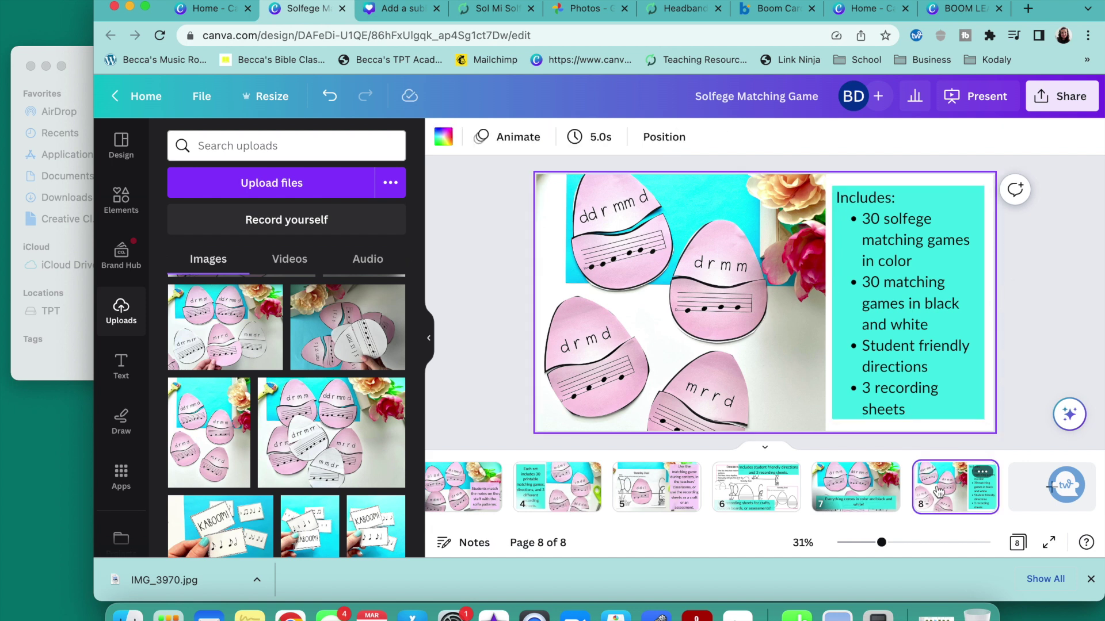
{"action": "key", "text": "super+d"}
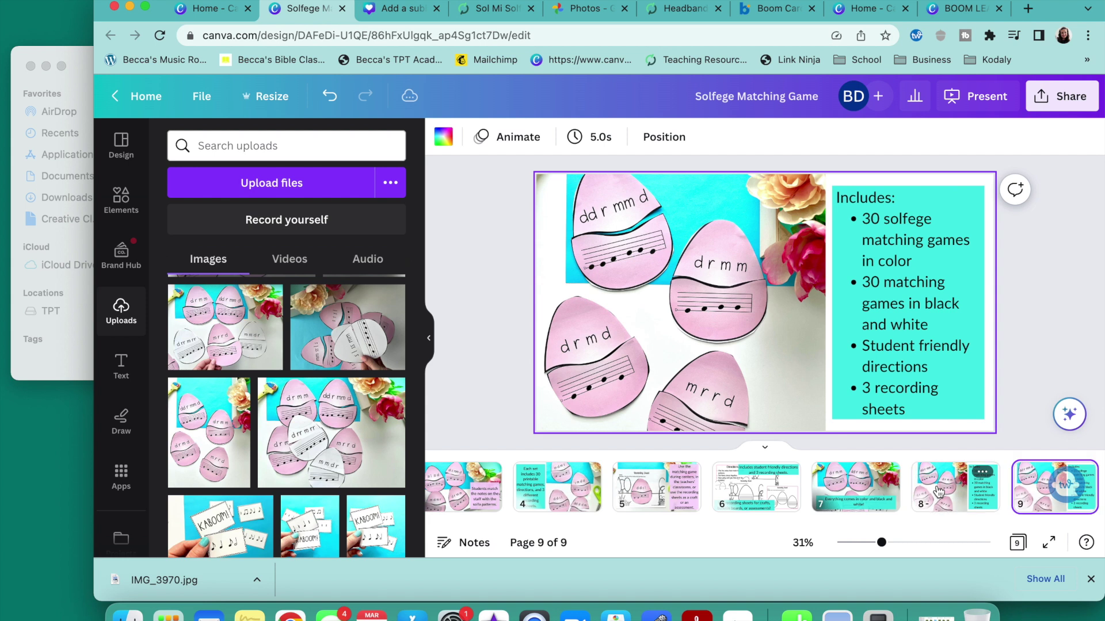
{"action": "left_click", "coordinate": [754, 370]}
{"action": "key", "text": "BackSpace"}
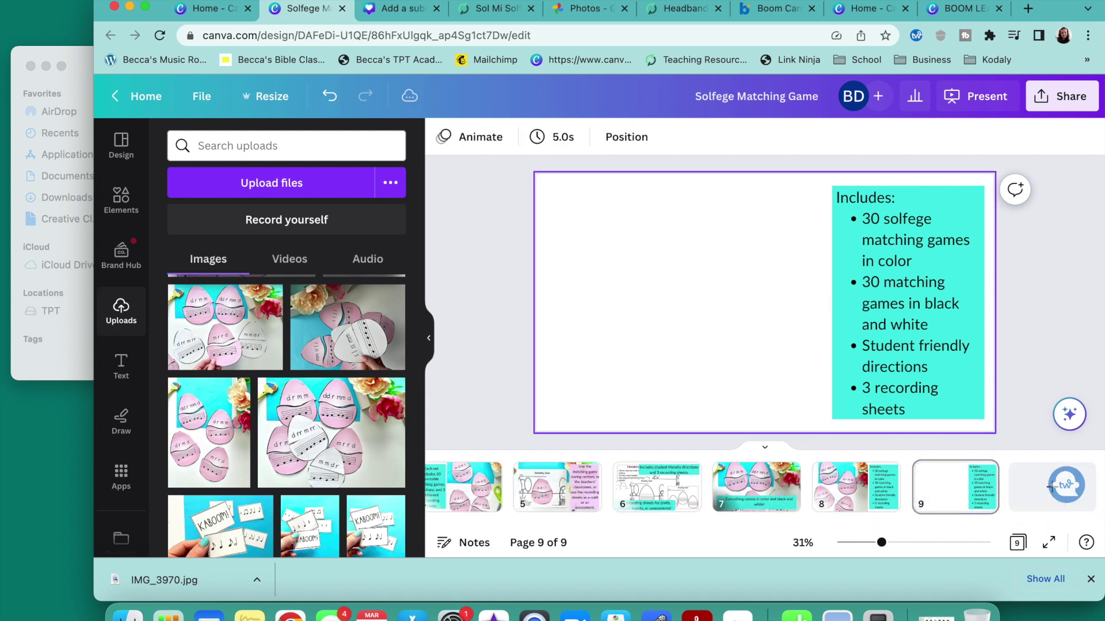
{"action": "left_click_drag", "start_coordinate": [893, 347], "coordinate": [633, 346]}
{"action": "left_click_drag", "start_coordinate": [619, 346], "coordinate": [618, 346]}
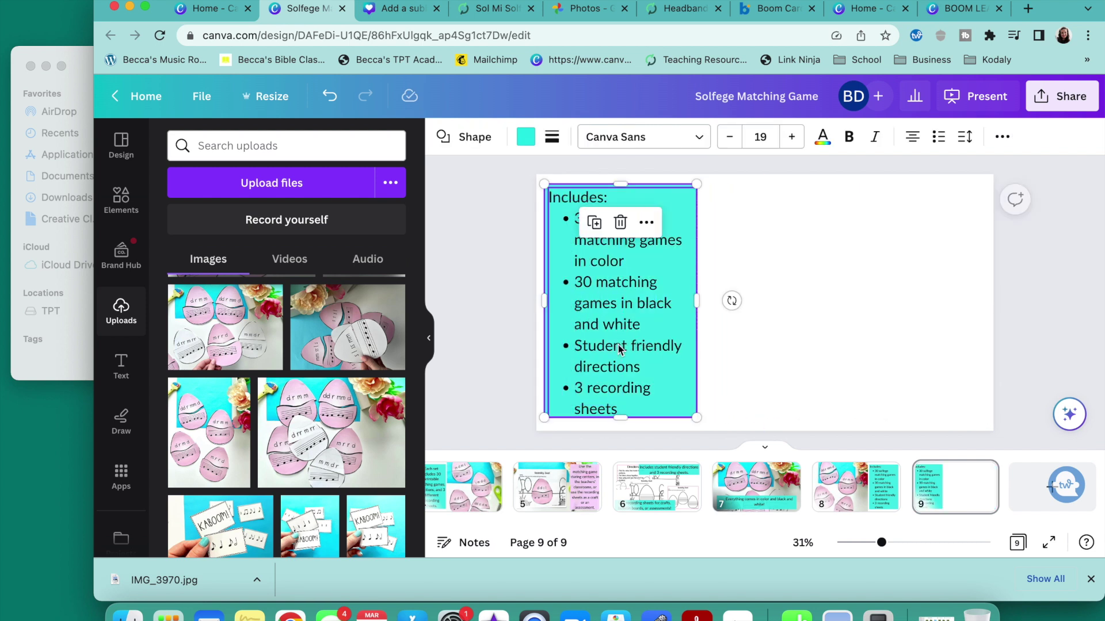
- Replace page 9's list with "Uses:" Centers, Assessment, Craft, Teaching on a cart, Quiet music lessons, Early finisher activity at size 51, and add a held-egg photo
{"action": "left_click", "coordinate": [650, 340]}
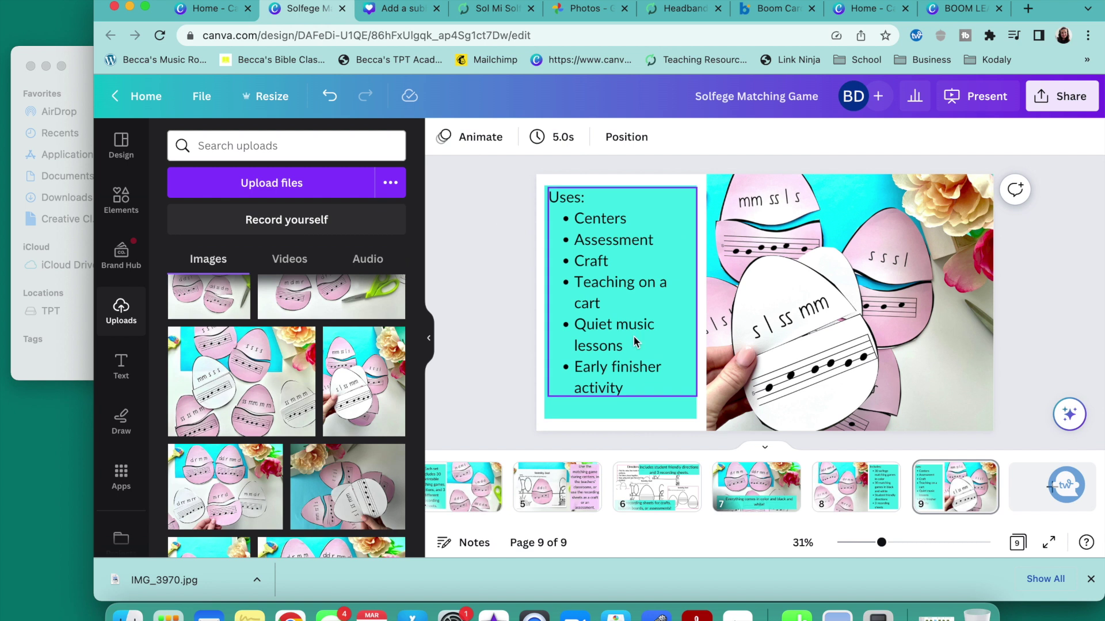
{"action": "left_click", "coordinate": [633, 336]}
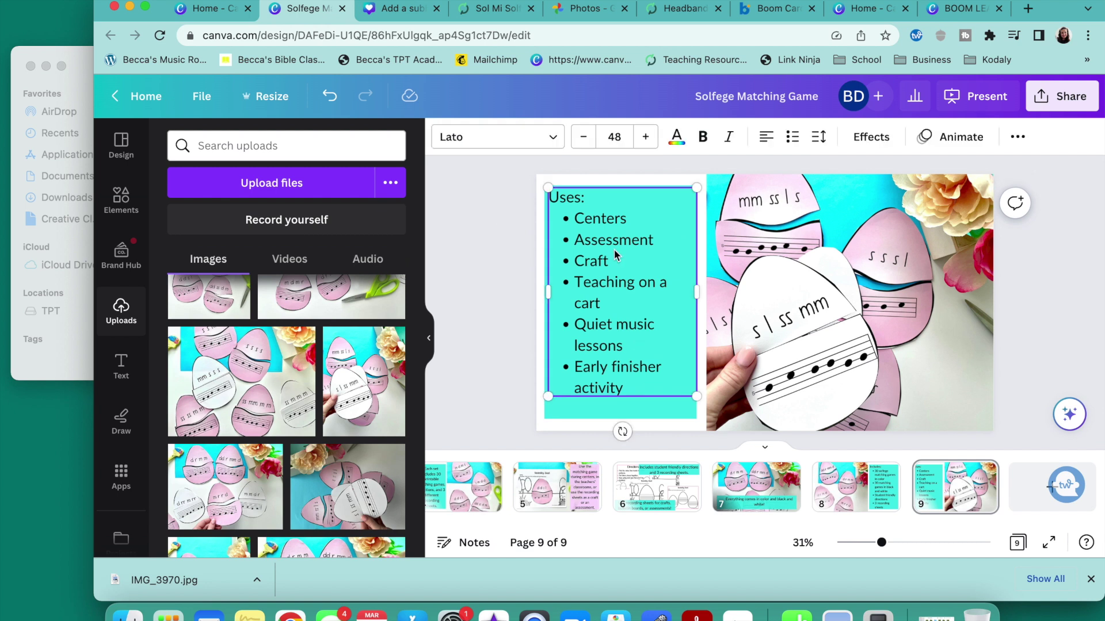
{"action": "left_click", "coordinate": [642, 144]}
{"action": "left_click", "coordinate": [642, 144]}
{"action": "left_click", "coordinate": [642, 144]}
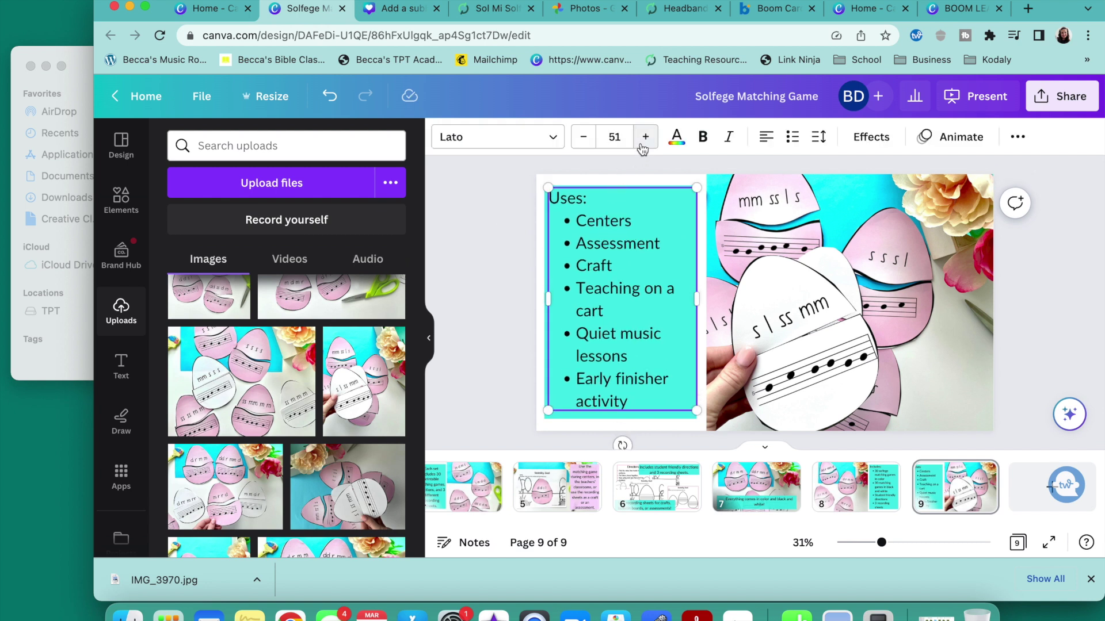
{"action": "left_click", "coordinate": [502, 283]}
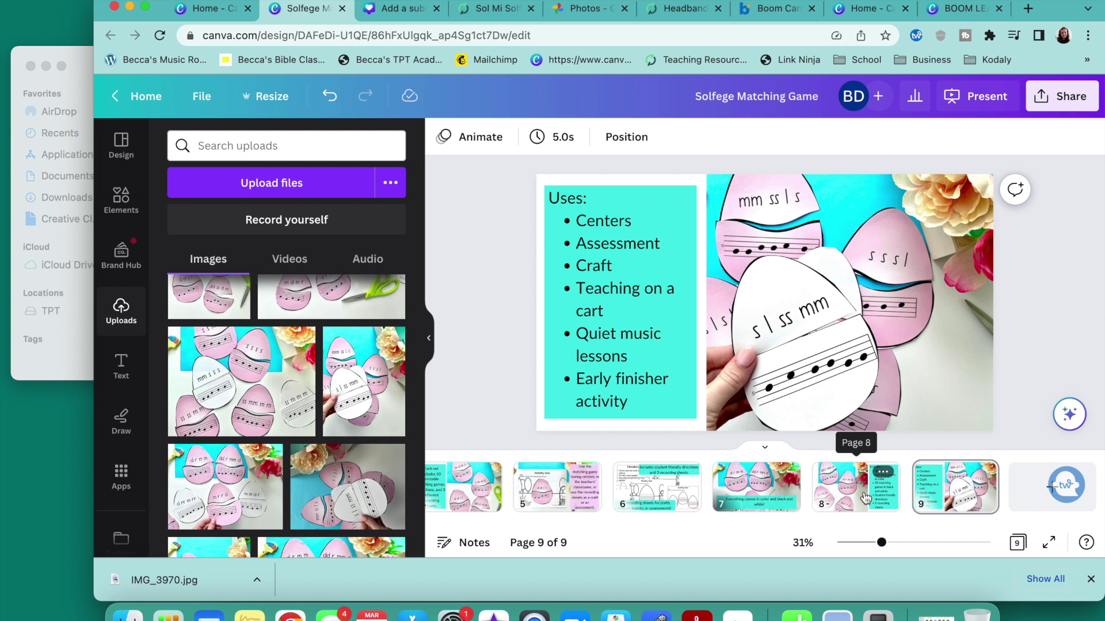
- Review pages 7, 5 and 4, and check the Sol Mi egg game listing on Teachers Pay Teachers for comparison
{"action": "left_click", "coordinate": [742, 489]}
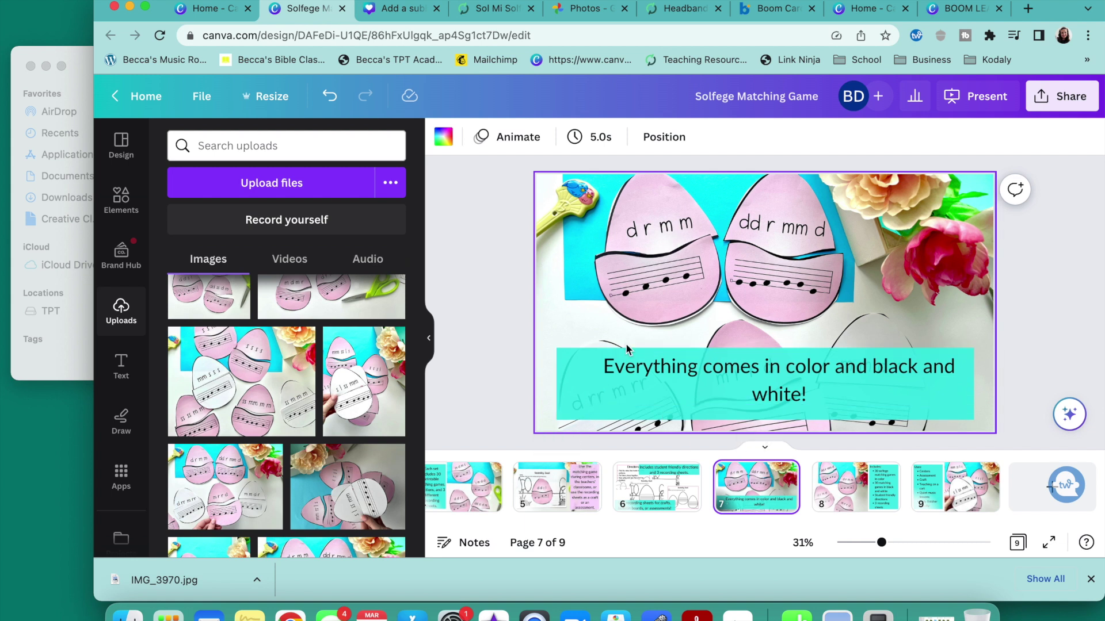
{"action": "left_click", "coordinate": [556, 487]}
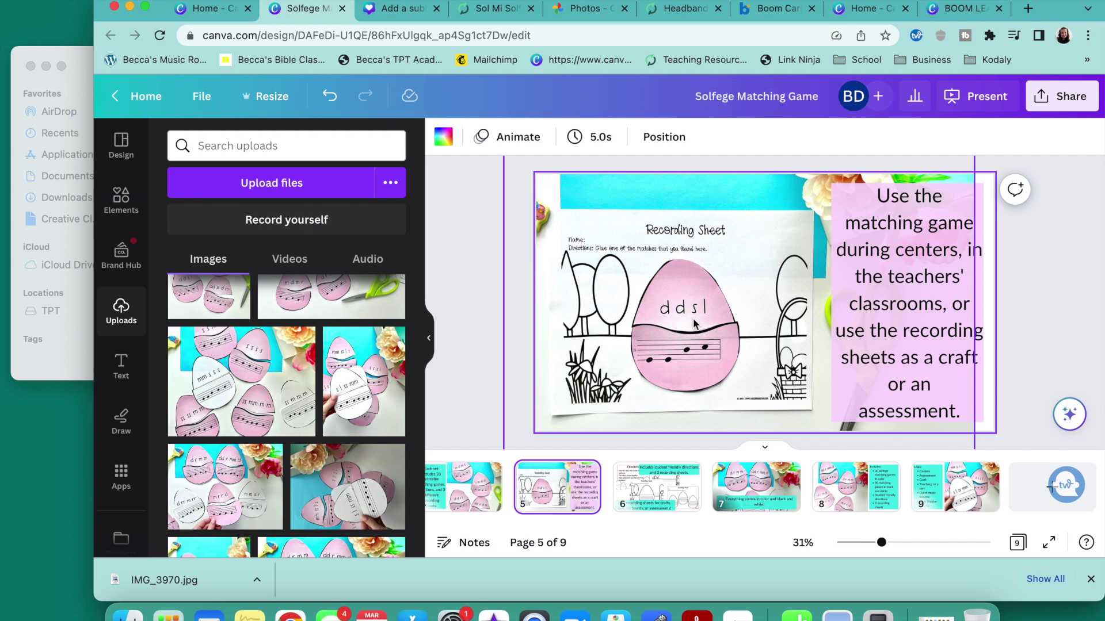
{"action": "left_click", "coordinate": [472, 501]}
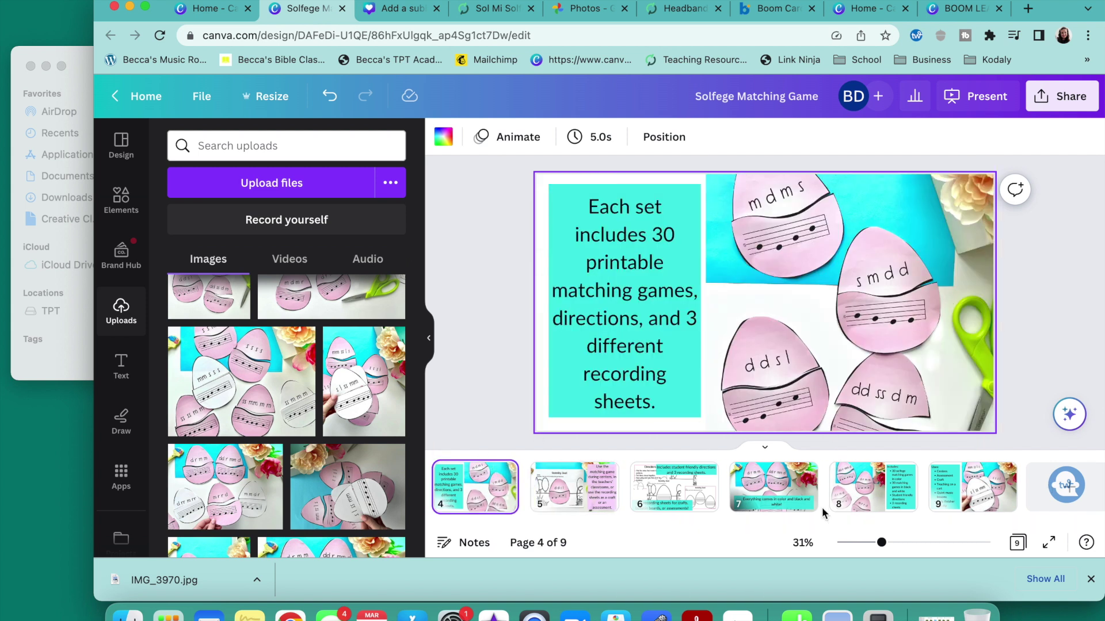
{"action": "scroll", "coordinate": [816, 486], "scroll_direction": "right", "scroll_amount": 1}
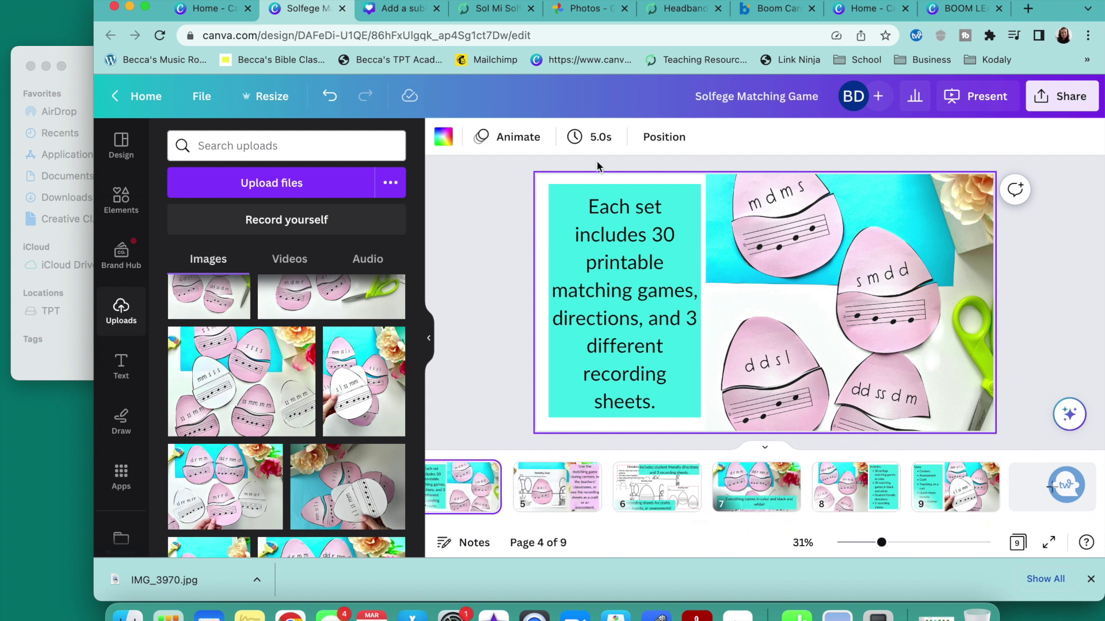
{"action": "left_click", "coordinate": [498, 9]}
{"action": "scroll", "coordinate": [468, 298], "scroll_direction": "up", "scroll_amount": 15}
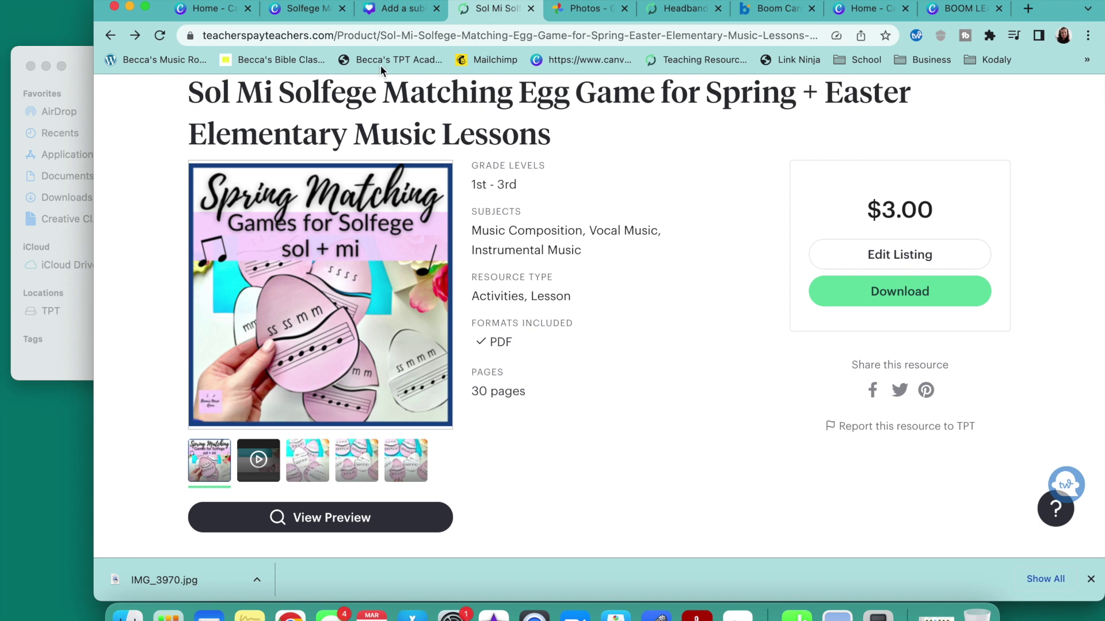
{"action": "left_click", "coordinate": [305, 8]}
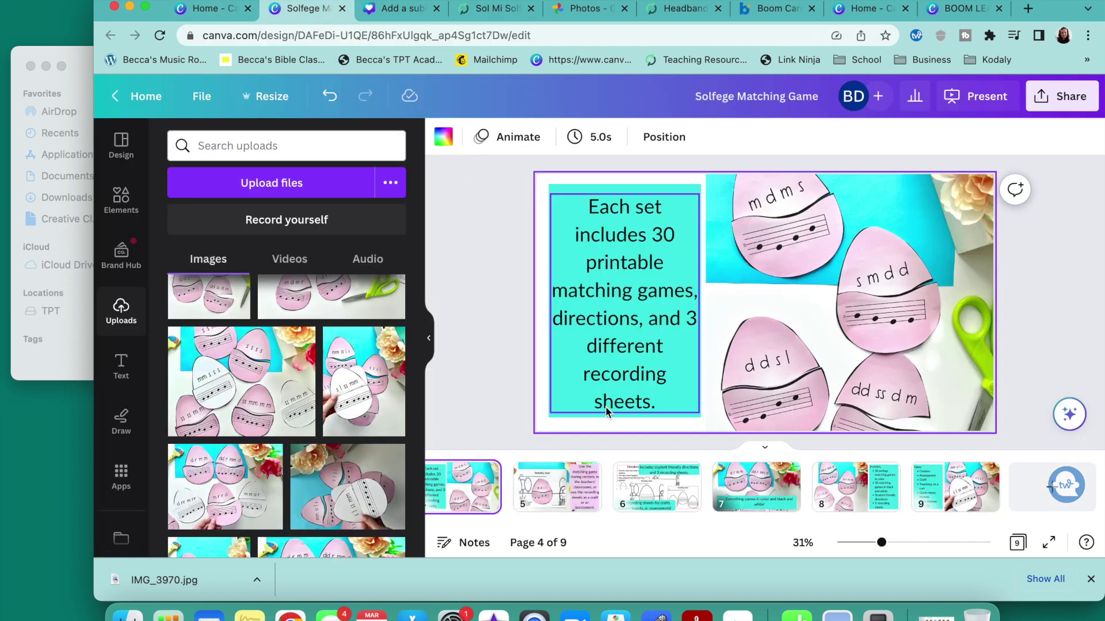
- Copy page 7 with its wide teal text bar and paste it after page 9 as page 10
{"action": "left_click", "coordinate": [745, 488]}
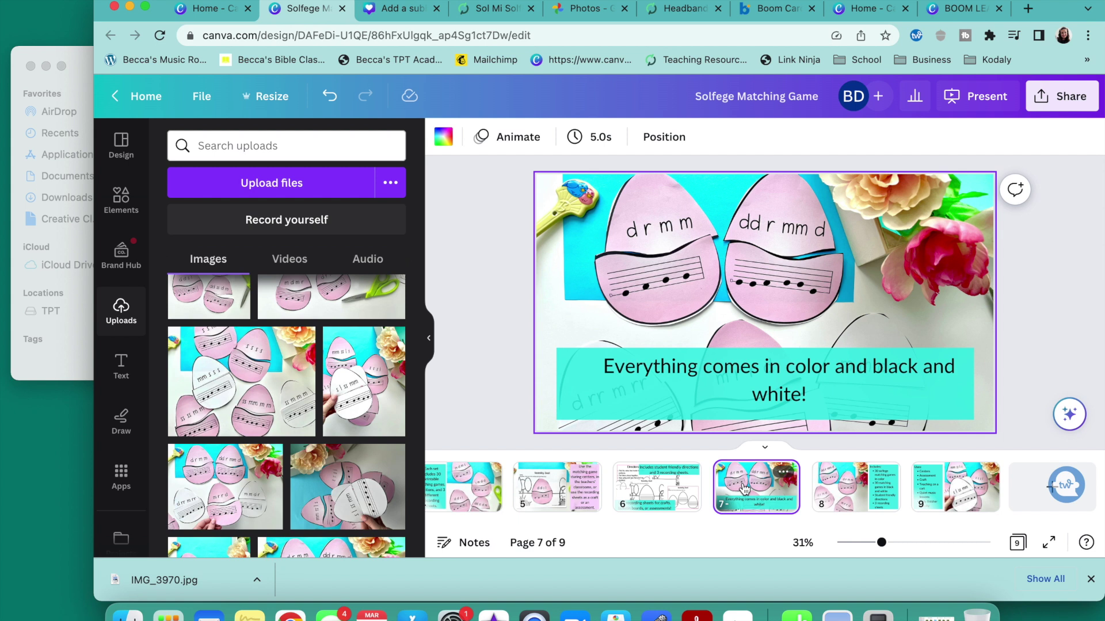
{"action": "scroll", "coordinate": [745, 488], "scroll_direction": "left", "scroll_amount": 3}
{"action": "scroll", "coordinate": [745, 488], "scroll_direction": "right", "scroll_amount": 3}
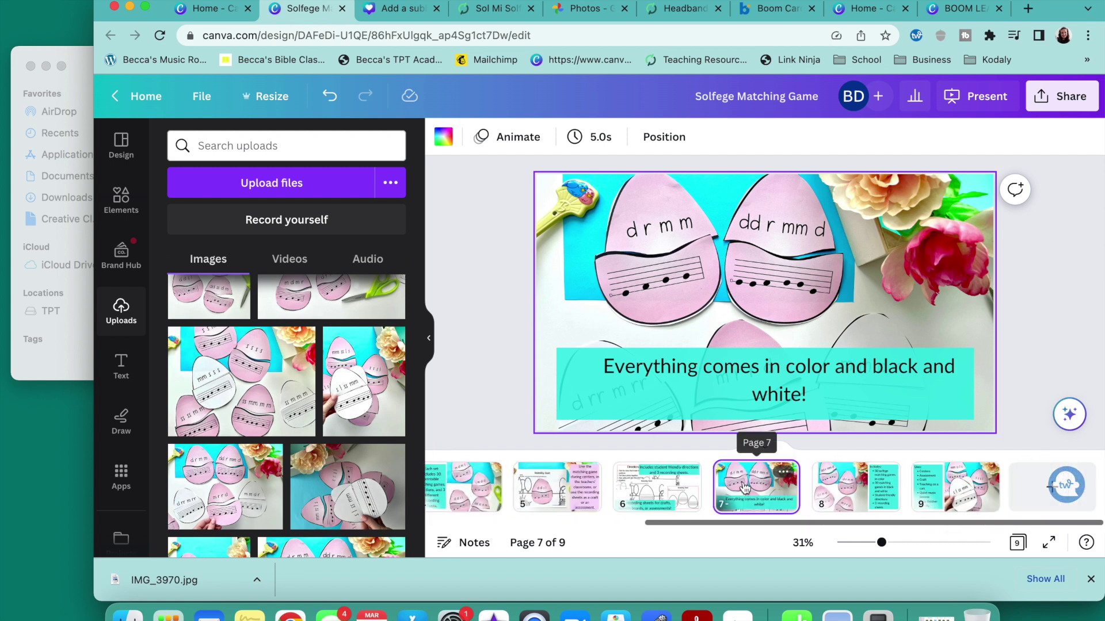
{"action": "mouse_move", "coordinate": [796, 471]}
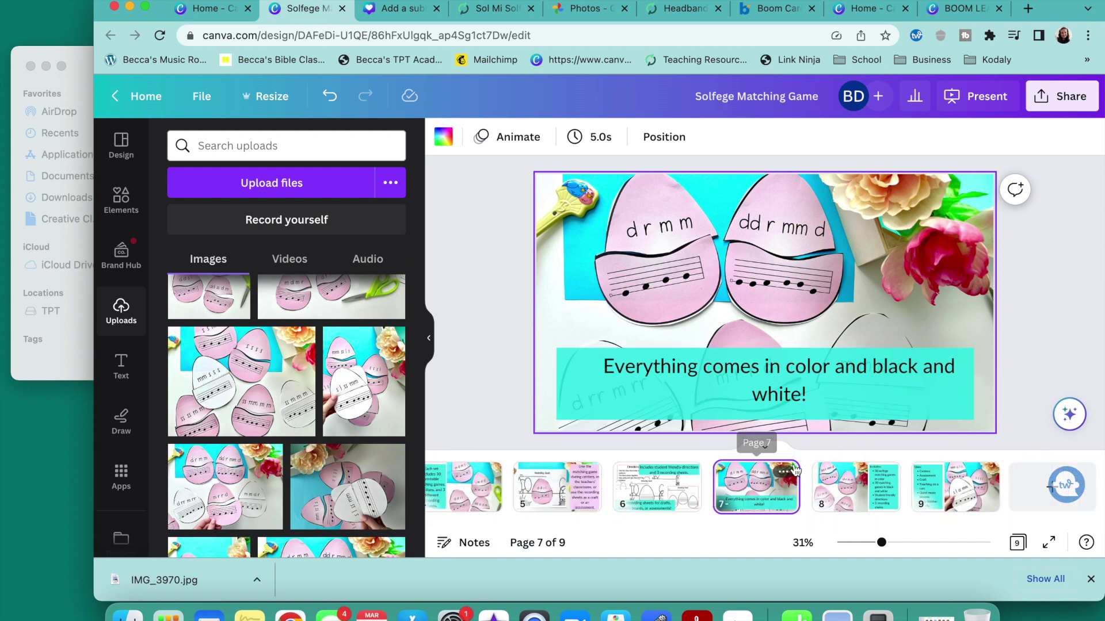
{"action": "left_click", "coordinate": [958, 498]}
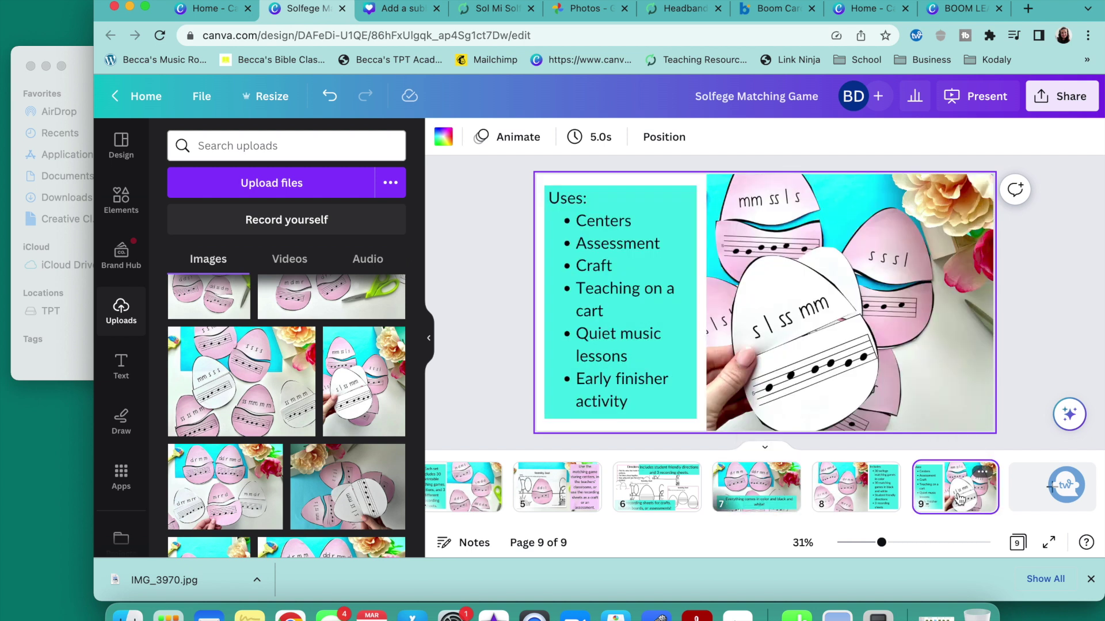
{"action": "key", "text": "ctrl+v"}
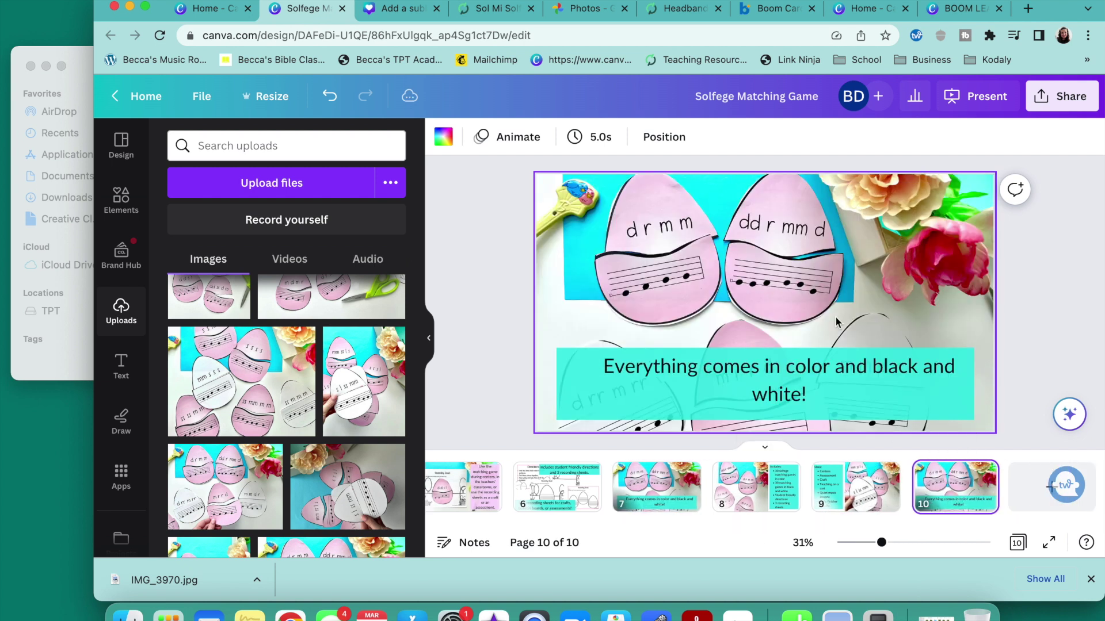
- Replace the photo on page 10 with the uploaded picture of pink eggs, a hand and green scissors, enlarged to cover the page
{"action": "scroll", "coordinate": [355, 384], "scroll_direction": "up", "scroll_amount": 5}
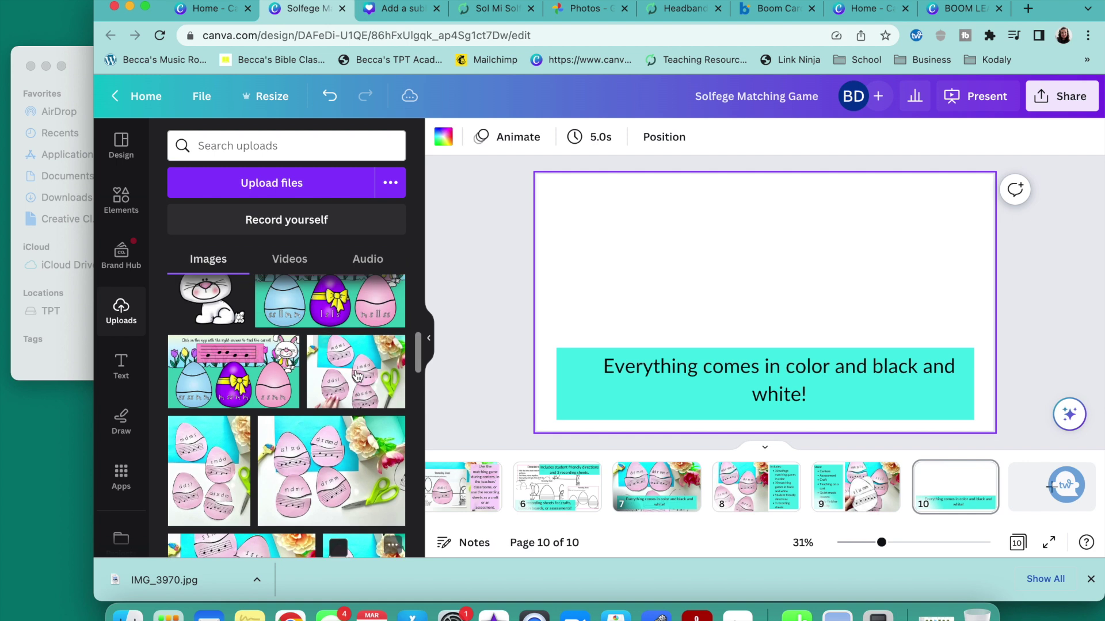
{"action": "left_click", "coordinate": [355, 384]}
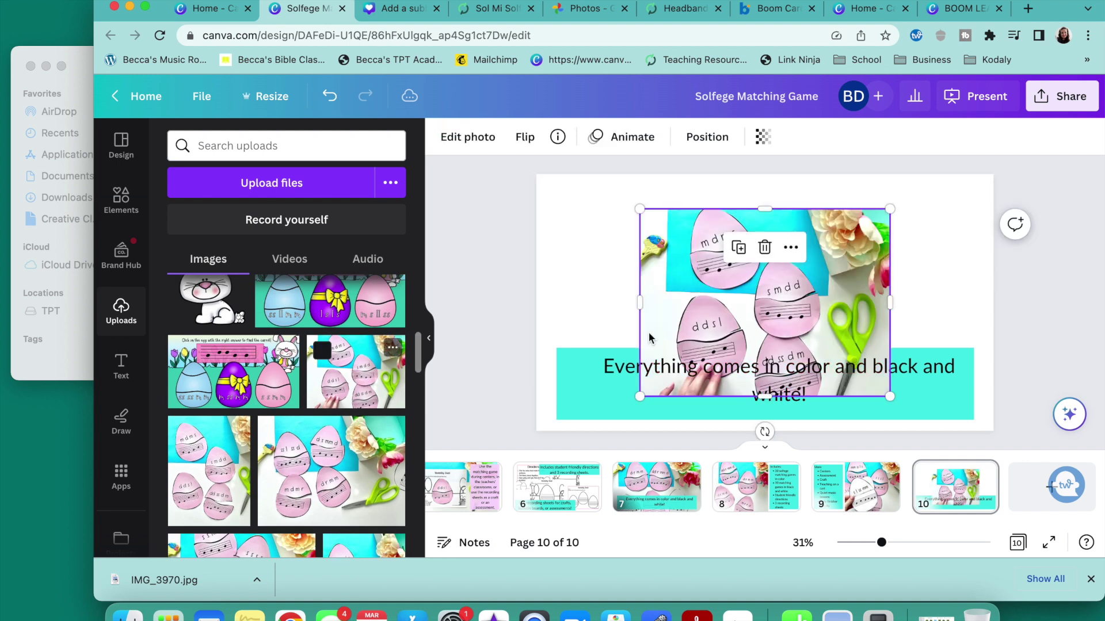
{"action": "left_click_drag", "start_coordinate": [774, 317], "coordinate": [657, 339]}
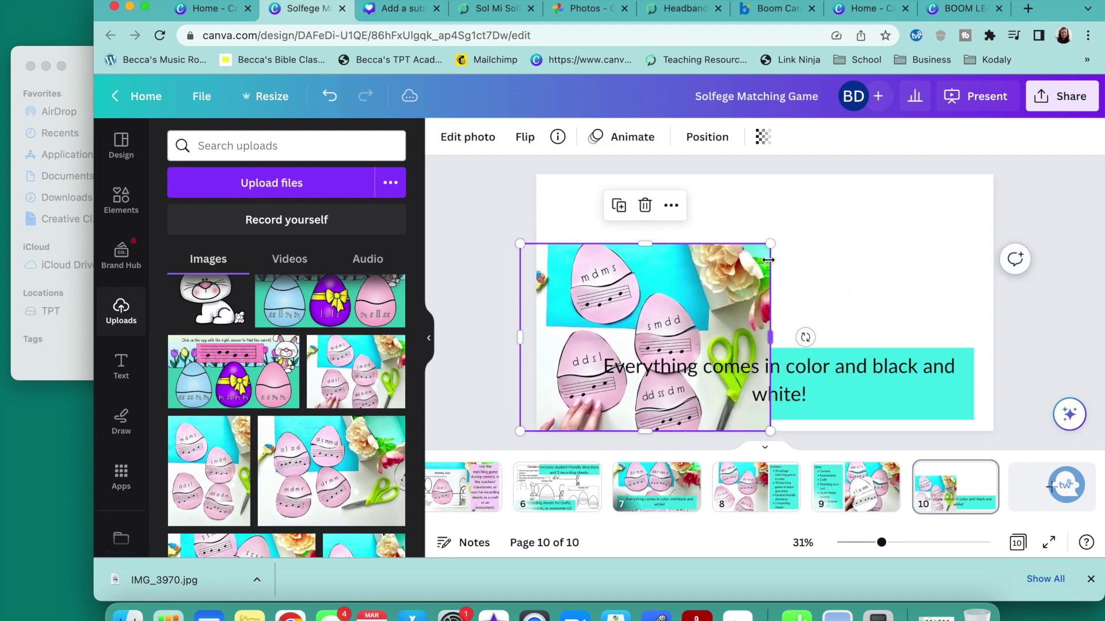
{"action": "left_click_drag", "start_coordinate": [771, 244], "coordinate": [960, 151]}
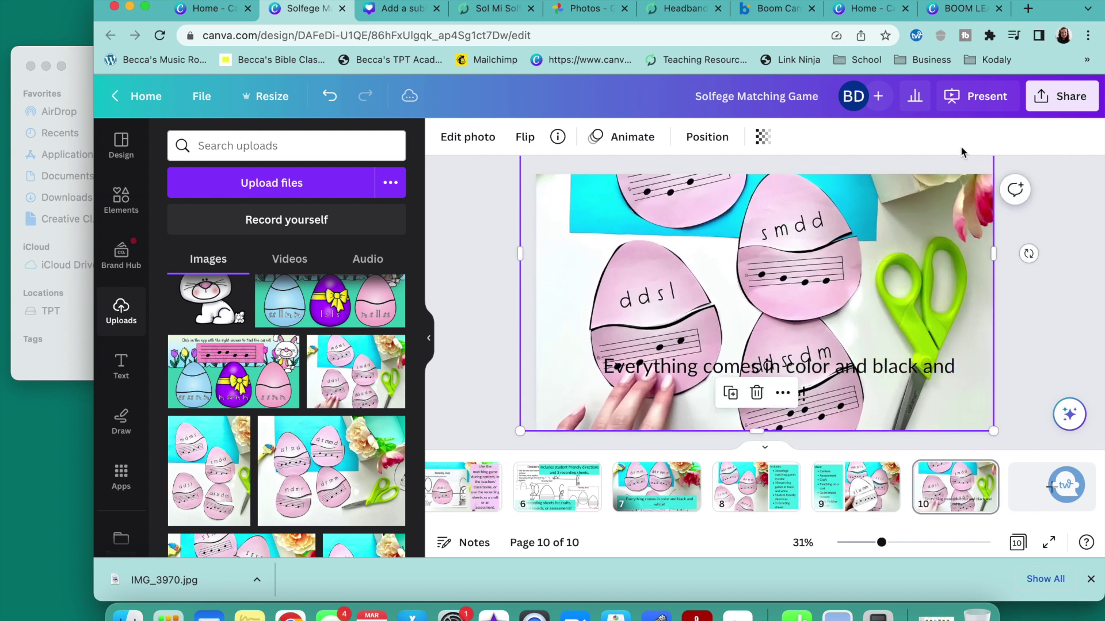
- Send the enlarged egg photo on page 10 to the back, behind the teal bar and its text
{"action": "left_click", "coordinate": [701, 138]}
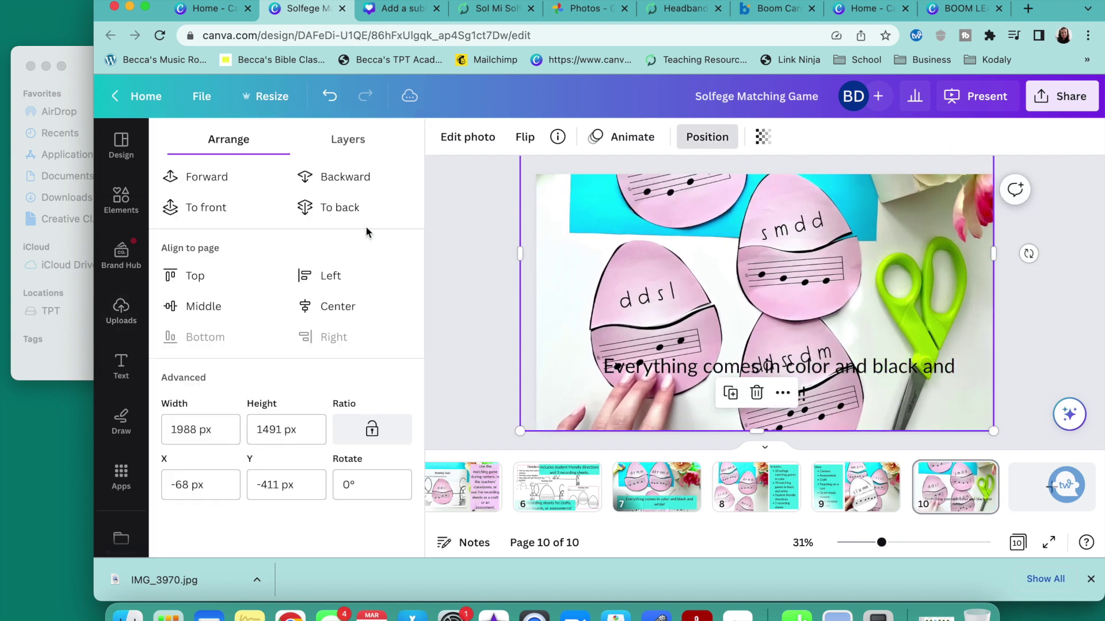
{"action": "left_click", "coordinate": [339, 207]}
- Replace the text in page 10's teal bar with "Check the description for included solfege."
{"action": "left_click", "coordinate": [746, 366]}
{"action": "left_click", "coordinate": [746, 367]}
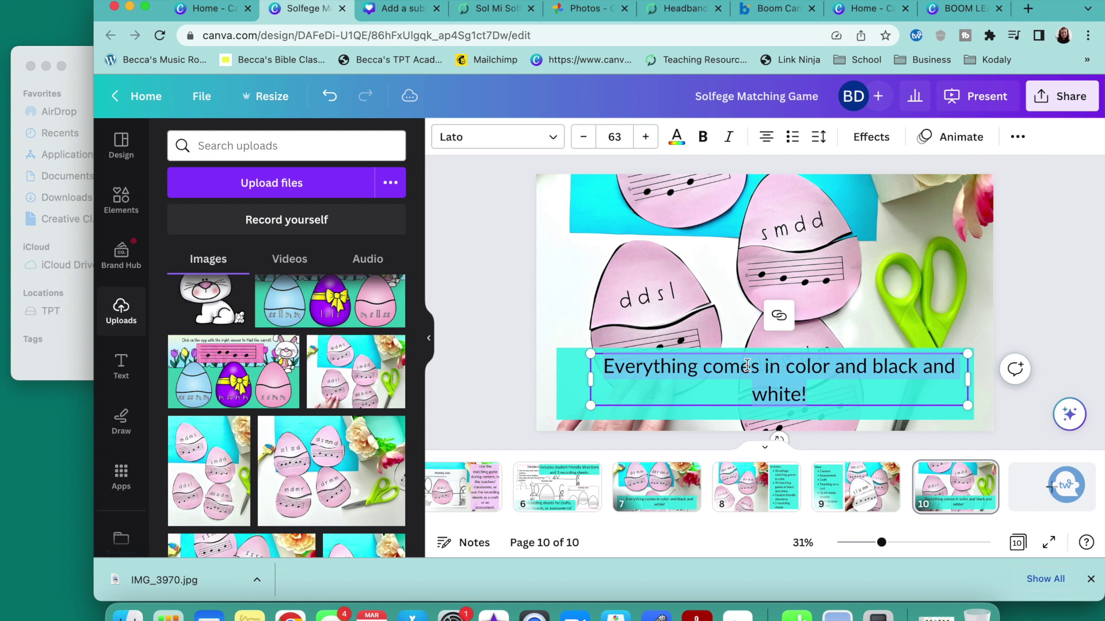
{"action": "type", "text": "Check the desc"}
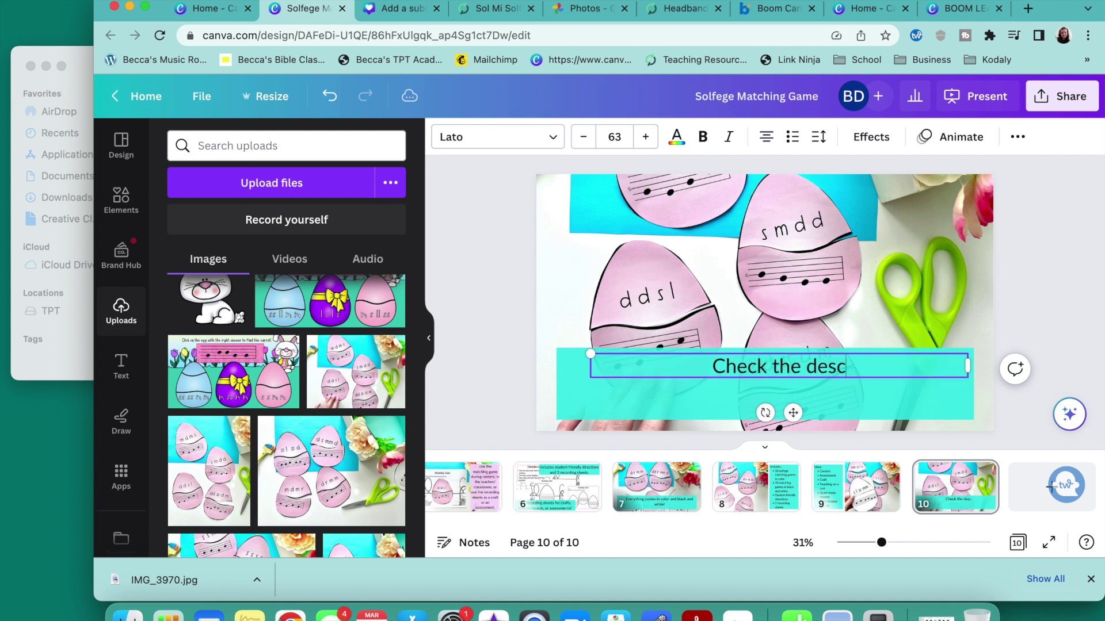
{"action": "type", "text": "ription for included"}
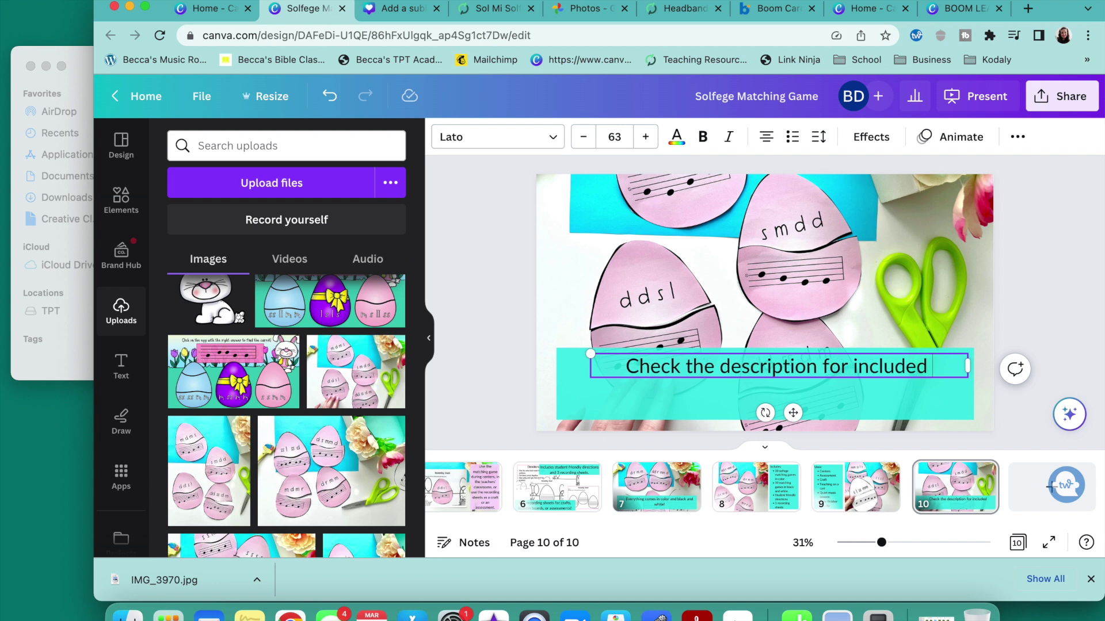
{"action": "type", "text": " solf"}
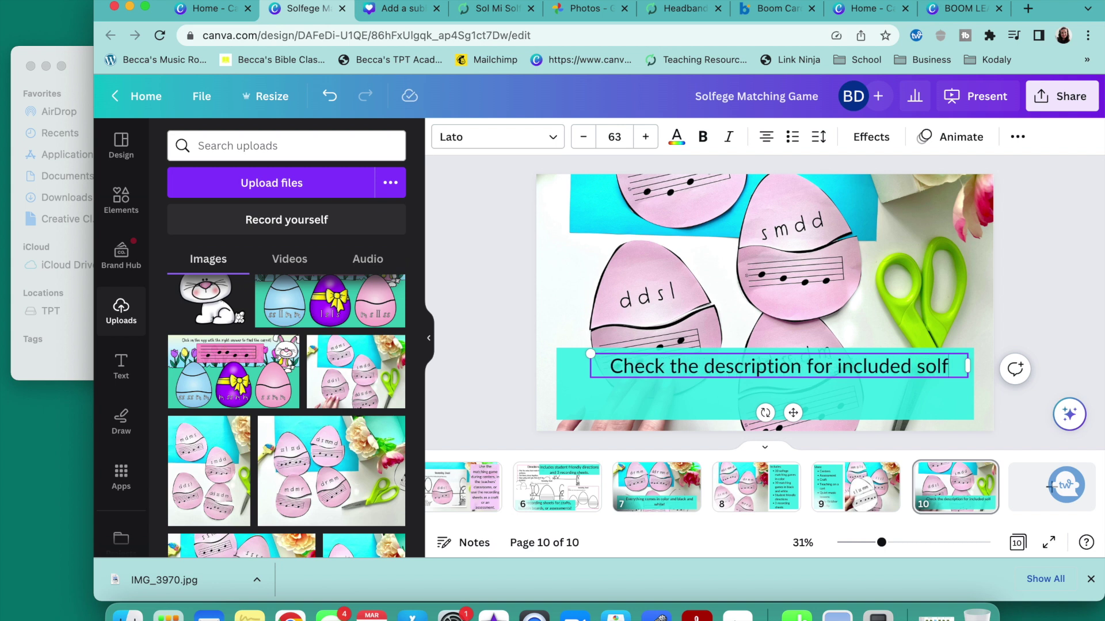
{"action": "type", "text": "ege"}
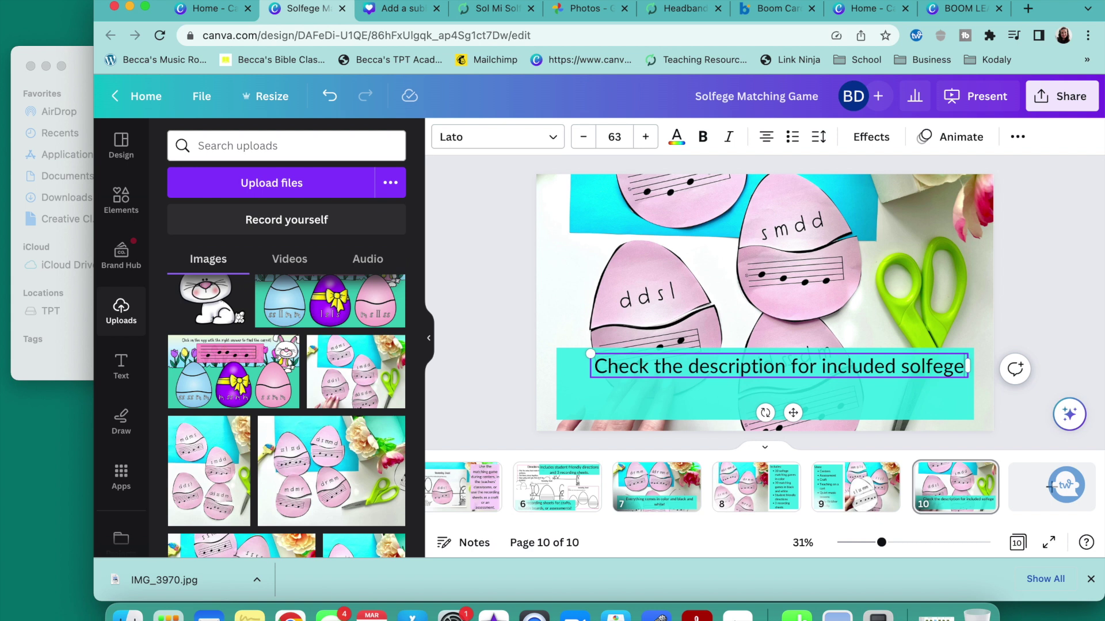
{"action": "type", "text": "."}
{"action": "key", "text": "super+a"}
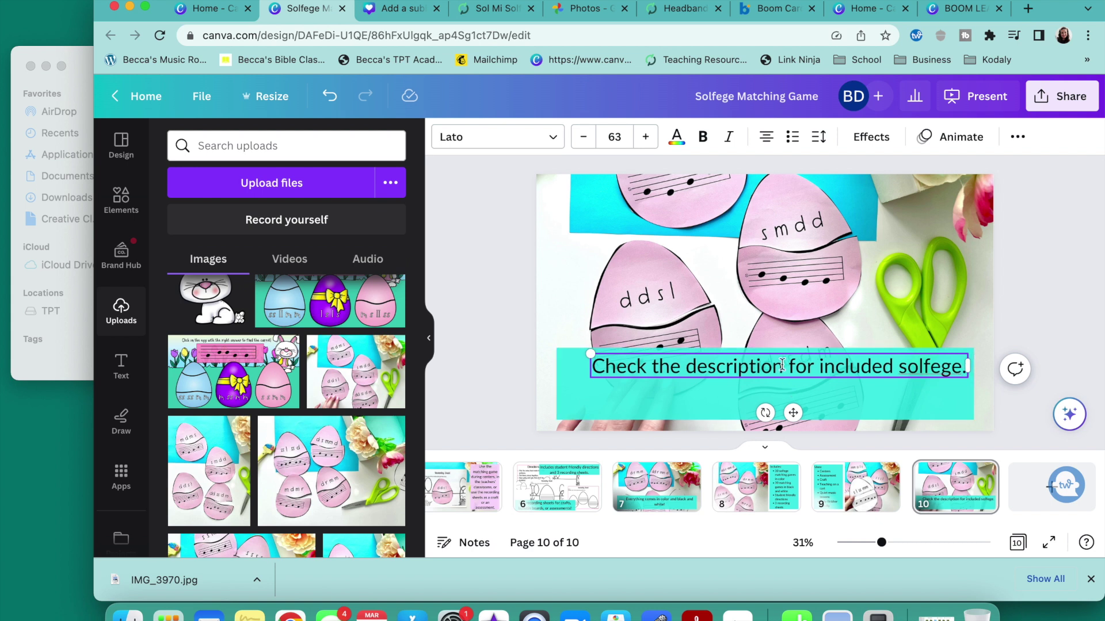
- Rewrite the bar text on page 10 as "Comes sol mi, la, do, pentatonic, and do re mi"
{"action": "type", "text": "Comes"}
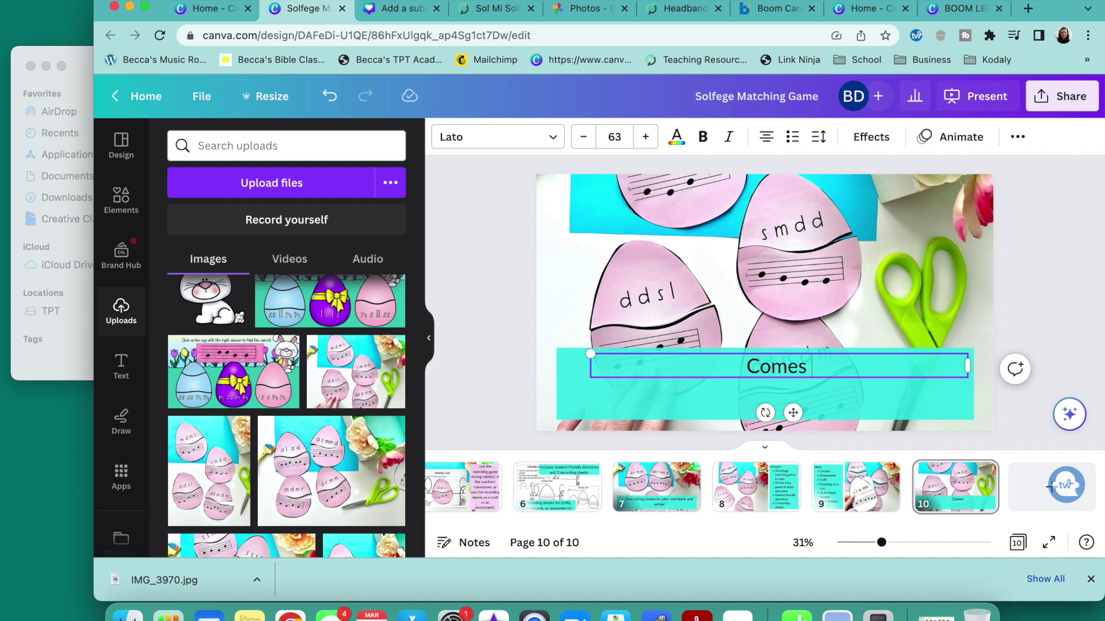
{"action": "type", "text": " sol m"}
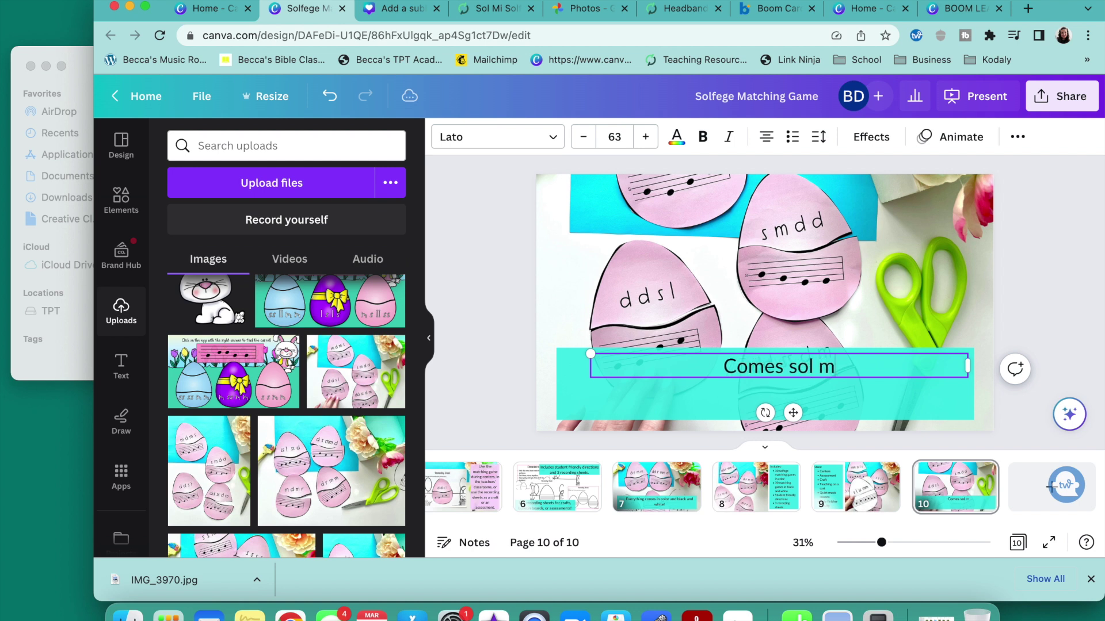
{"action": "type", "text": "i, la, do"}
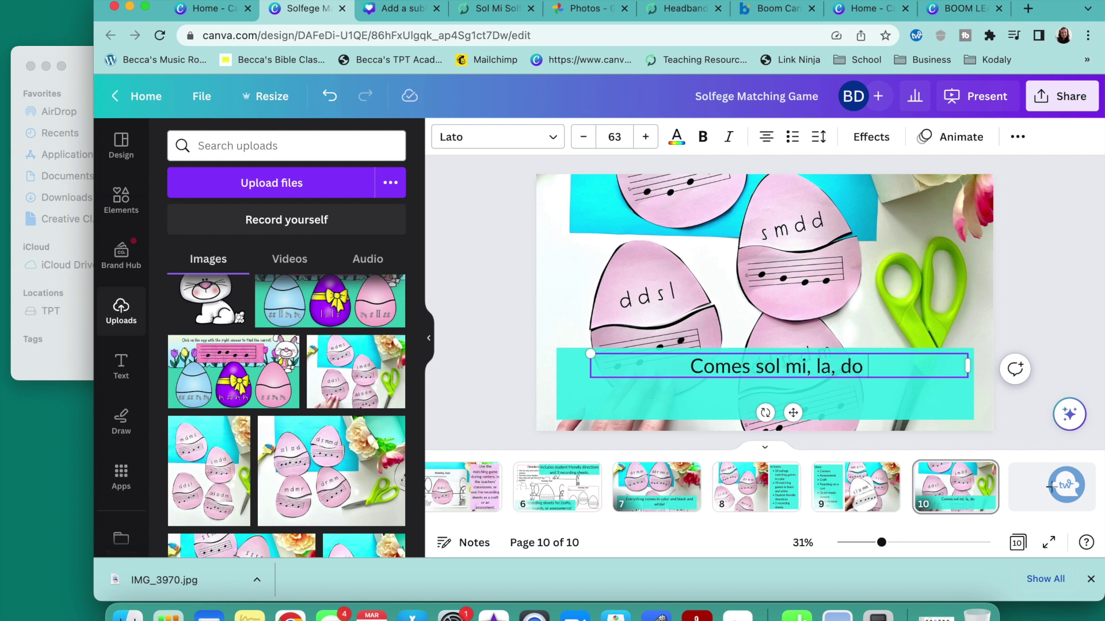
{"action": "key", "text": "BackSpace"}
{"action": "type", "text": ","}
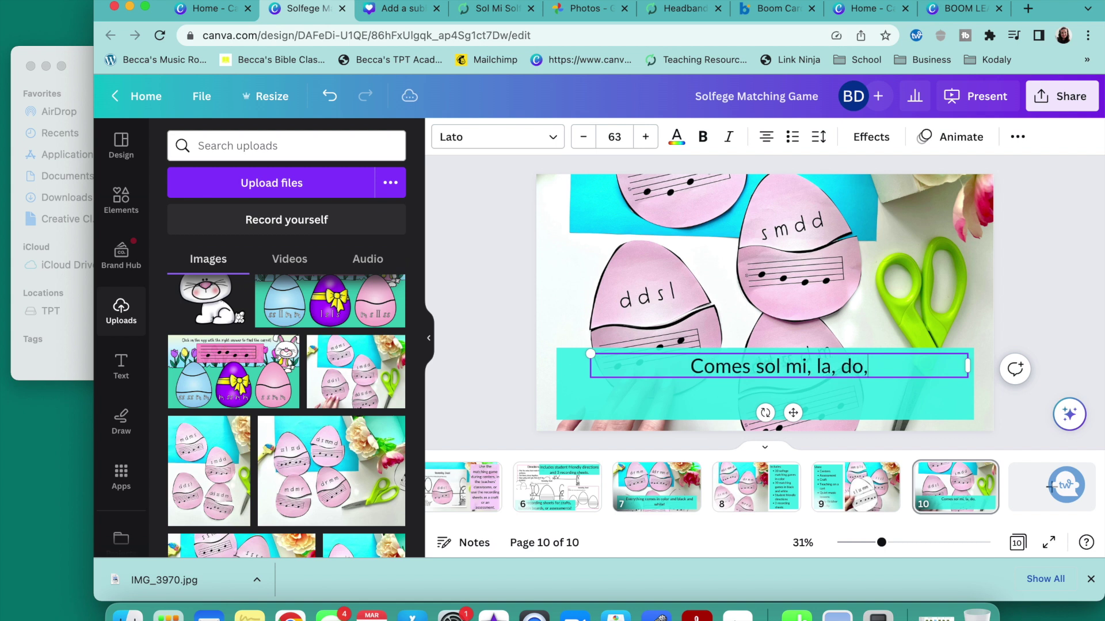
{"action": "type", "text": " pentatonic, and do rem"}
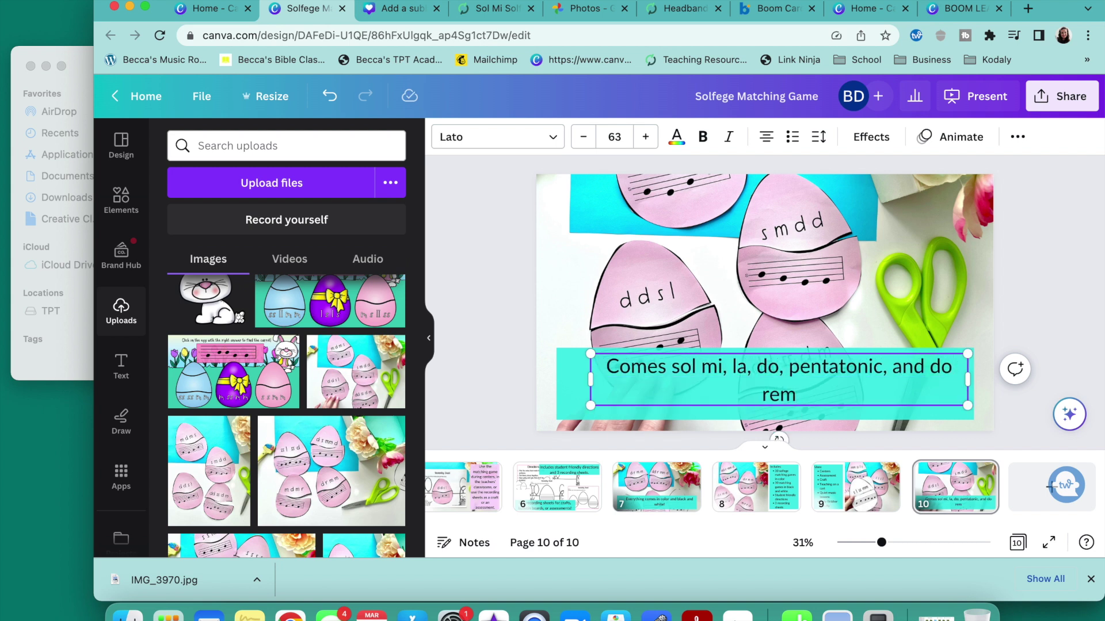
{"action": "key", "text": "BackSpace"}
{"action": "type", "text": "mi"}
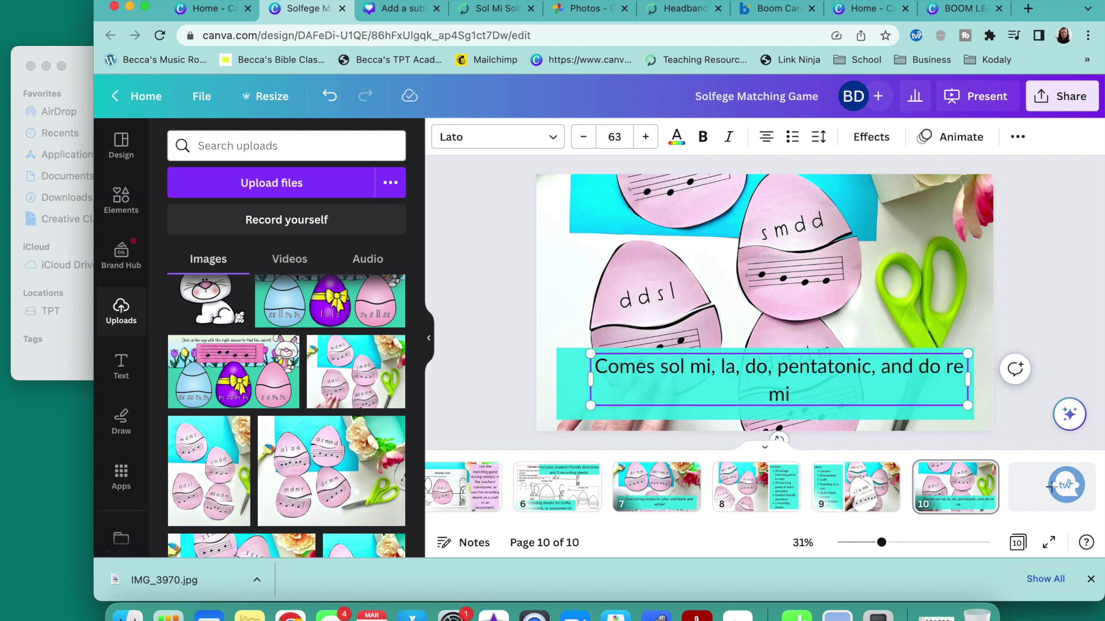
- Delete the wide teal bar and its text from page 10, leaving only the egg photo
{"action": "left_click", "coordinate": [570, 386]}
{"action": "left_click_drag", "start_coordinate": [973, 384], "coordinate": [670, 378]}
{"action": "key", "text": "Delete"}
{"action": "left_click", "coordinate": [667, 387]}
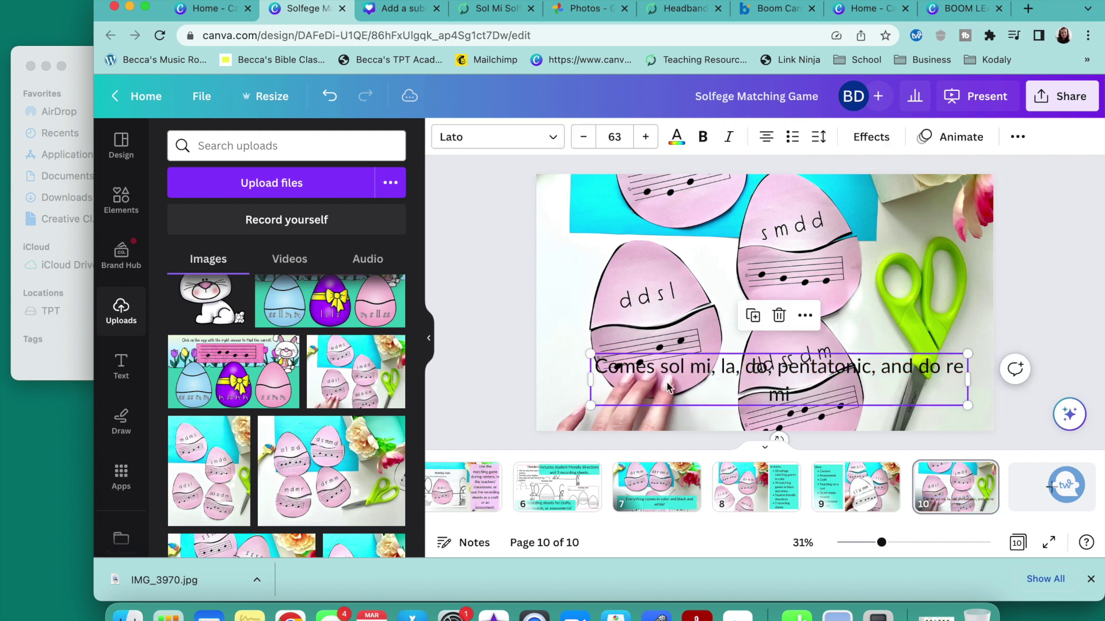
{"action": "key", "text": "Escape"}
- Copy the tall teal rectangle from page 9 onto page 10 and place it over the scissors along the photo's right side
{"action": "scroll", "coordinate": [690, 288], "scroll_direction": "up", "scroll_amount": 5}
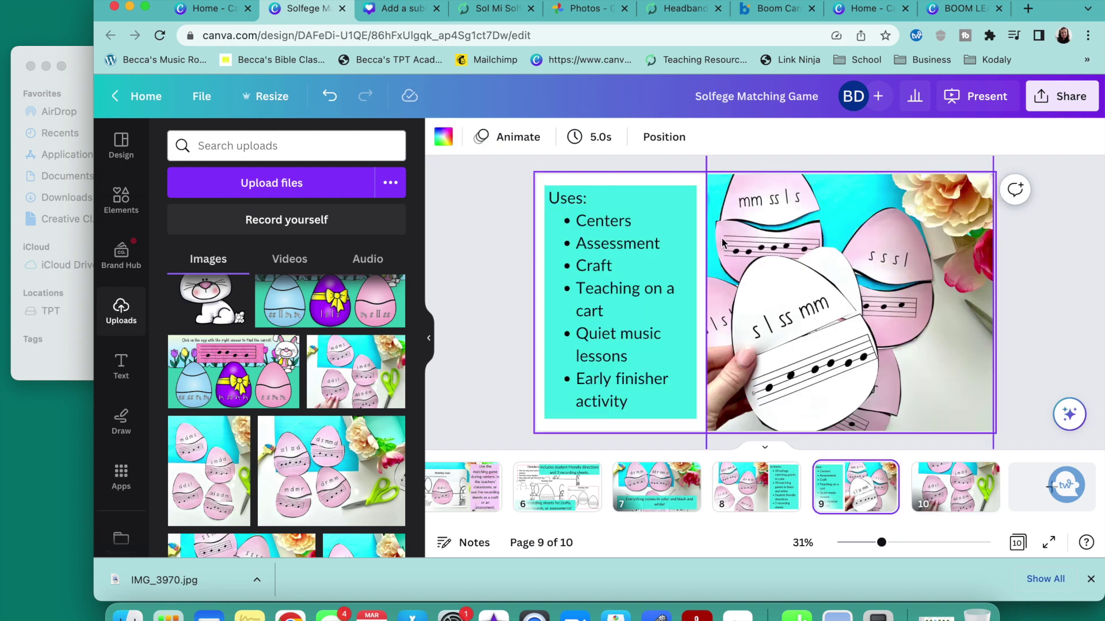
{"action": "left_click", "coordinate": [688, 194]}
{"action": "left_click", "coordinate": [623, 424]}
{"action": "left_click", "coordinate": [620, 419]}
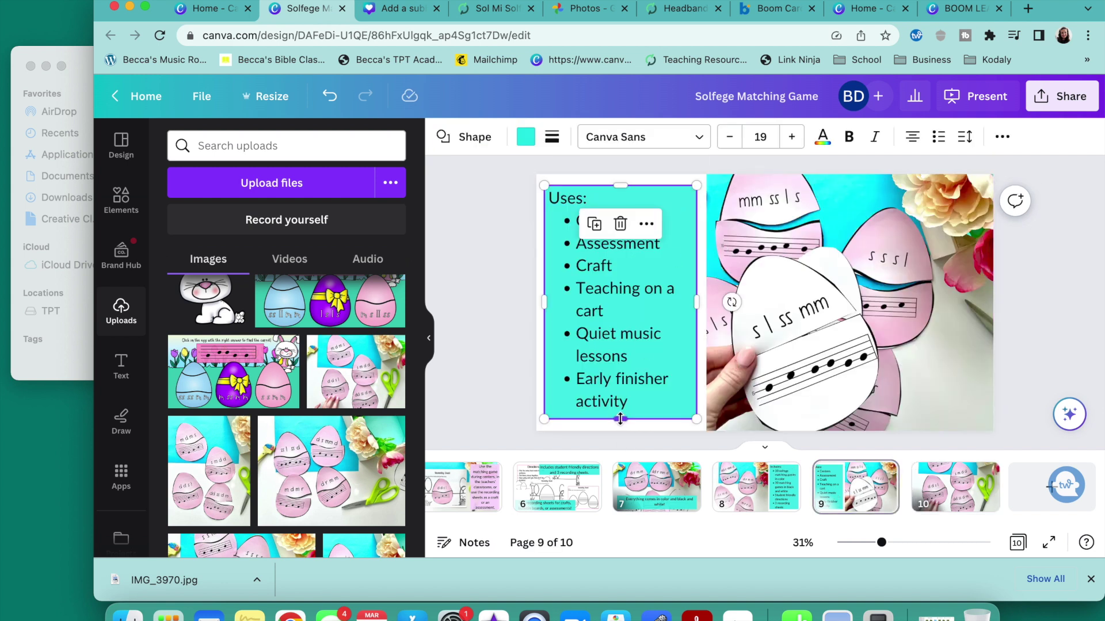
{"action": "left_click", "coordinate": [943, 487]}
{"action": "key", "text": "ctrl+v"}
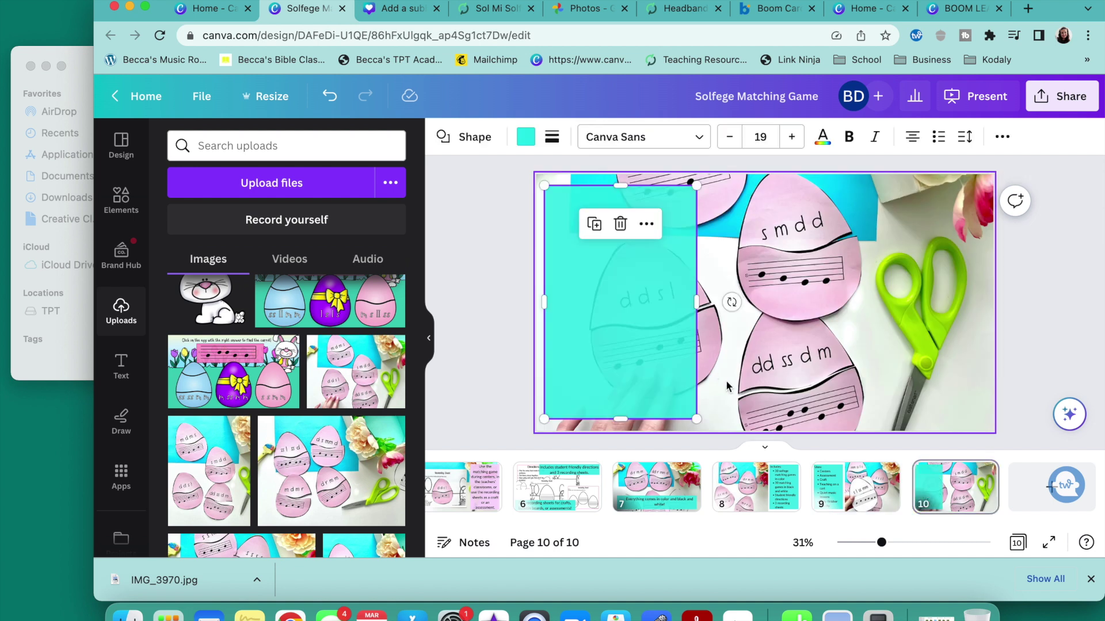
{"action": "left_click_drag", "start_coordinate": [611, 367], "coordinate": [897, 368]}
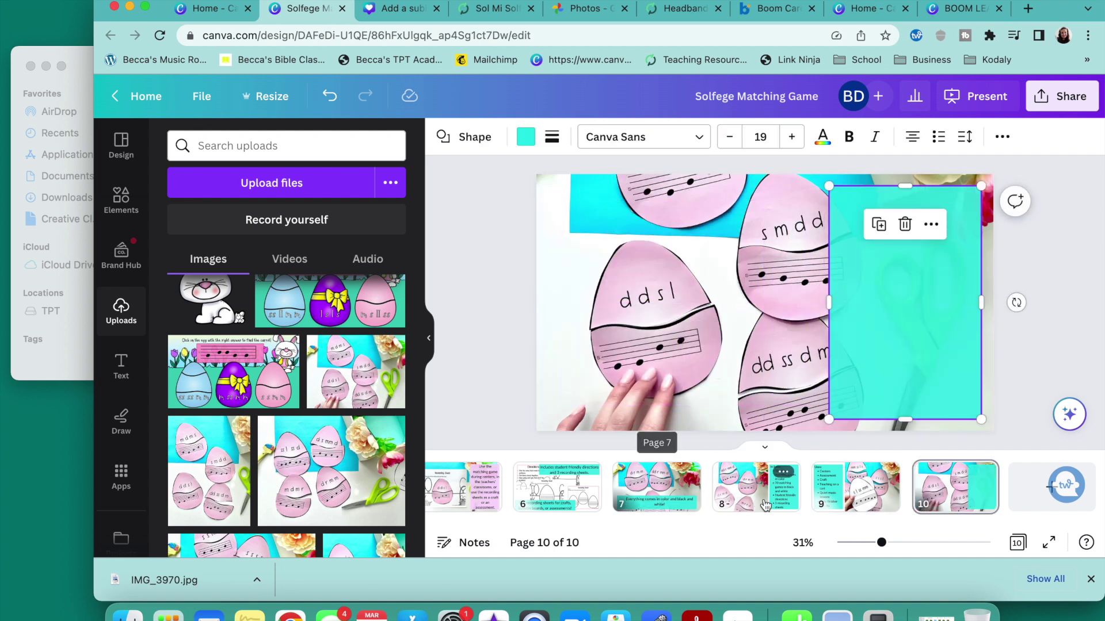
- Copy page 8's text onto page 10, rewritten as "Matching game levels:" Sol mi, Sol mi la, Sol mi la do, Pentatonic, Do re mi, "Check description for included solfa."
{"action": "left_click", "coordinate": [787, 498]}
{"action": "left_click", "coordinate": [895, 327]}
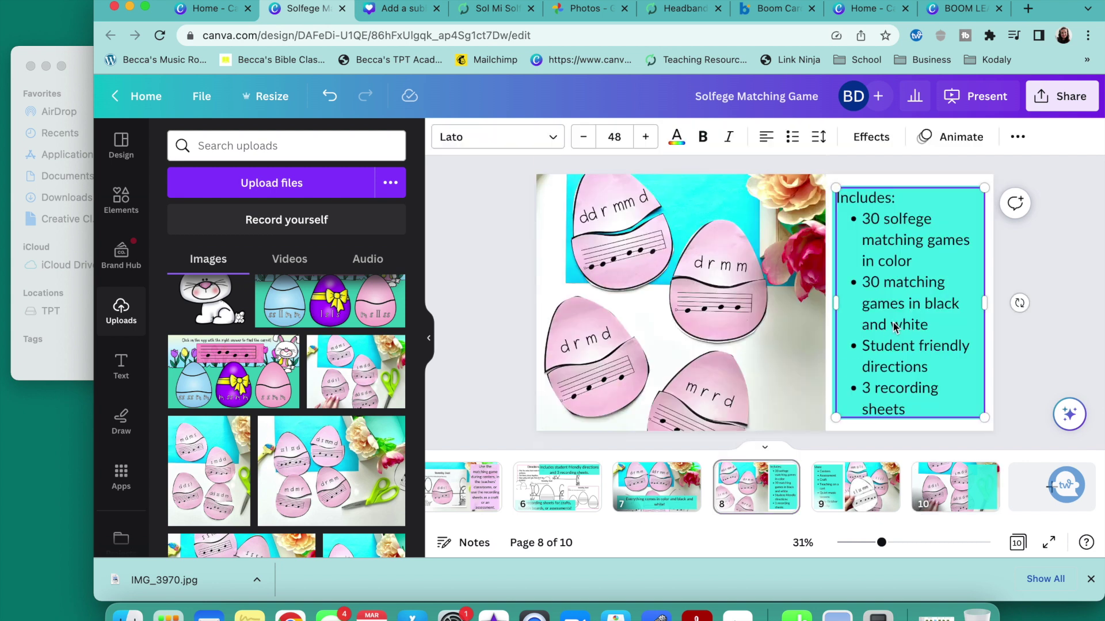
{"action": "left_click", "coordinate": [940, 476]}
{"action": "type", "text": "Includes: 30 solfege matching games in color 30 matching games in black and white Student friendly directions 3 recording sheets"}
{"action": "double_click", "coordinate": [889, 346]}
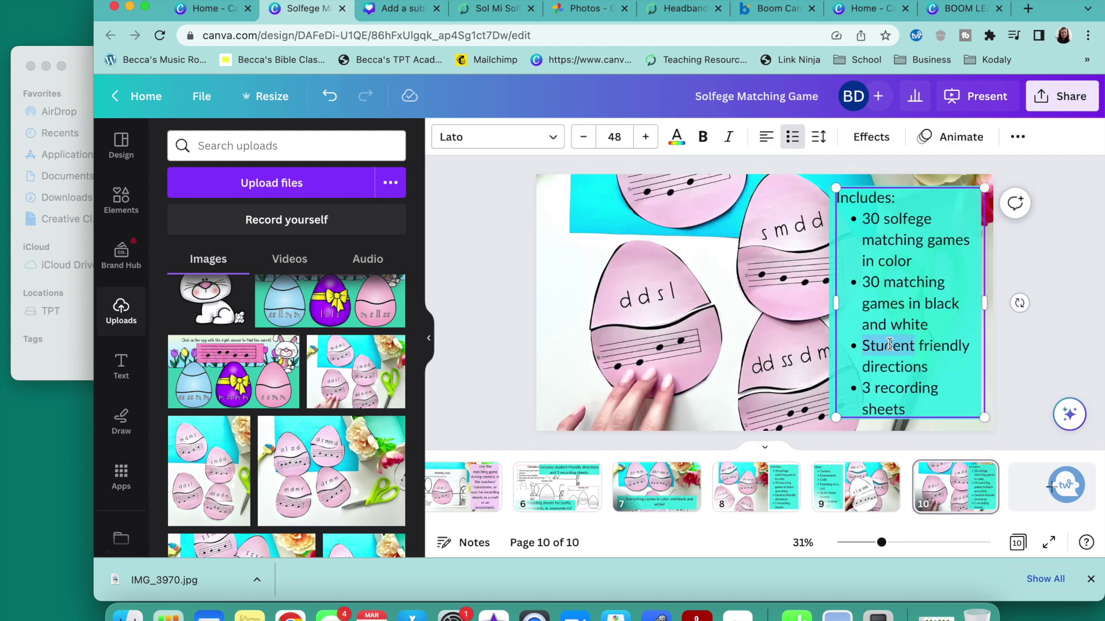
{"action": "key", "text": "ctrl+z"}
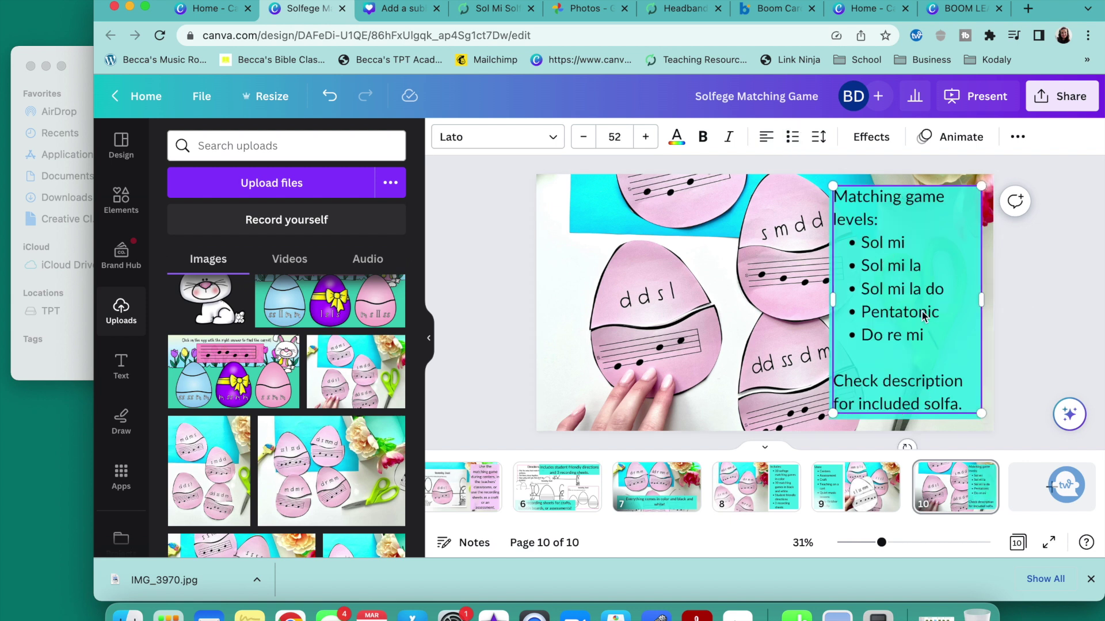
- Center the sentence "Check description for included solfa." and nudge the whole text box slightly down within the teal rectangle
{"action": "triple_click", "coordinate": [937, 390]}
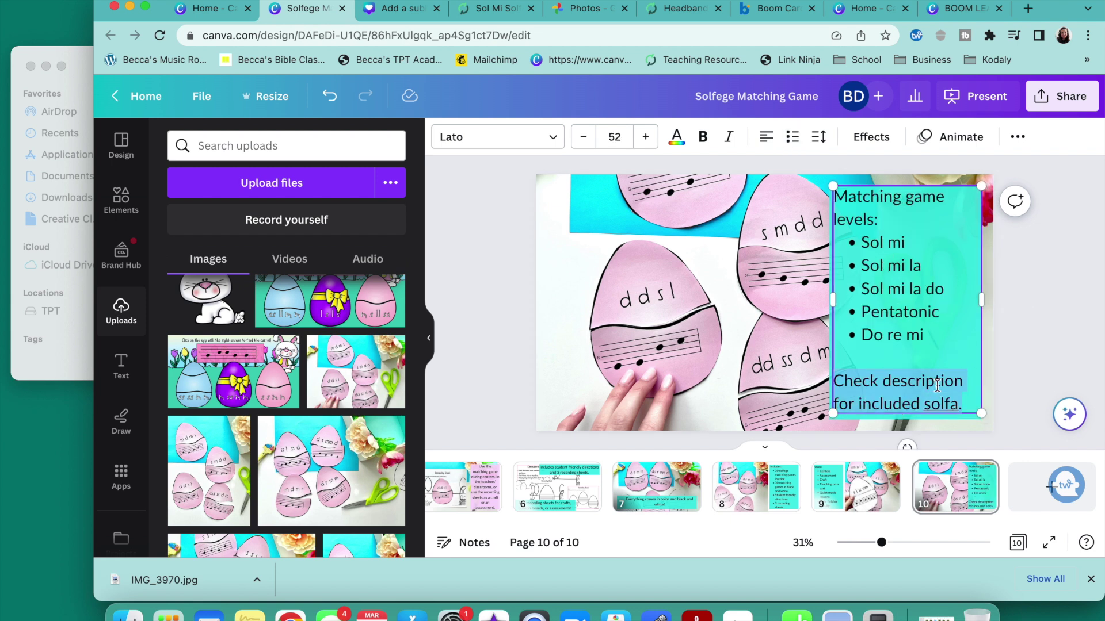
{"action": "left_click", "coordinate": [765, 137]}
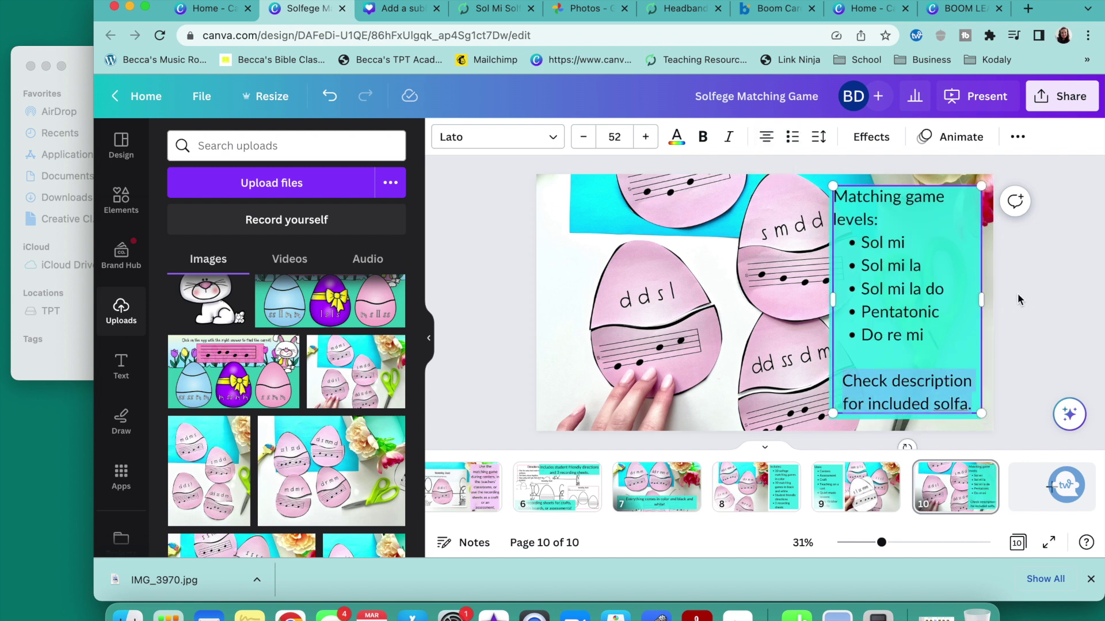
{"action": "left_click", "coordinate": [1052, 306]}
{"action": "key", "text": "super+z"}
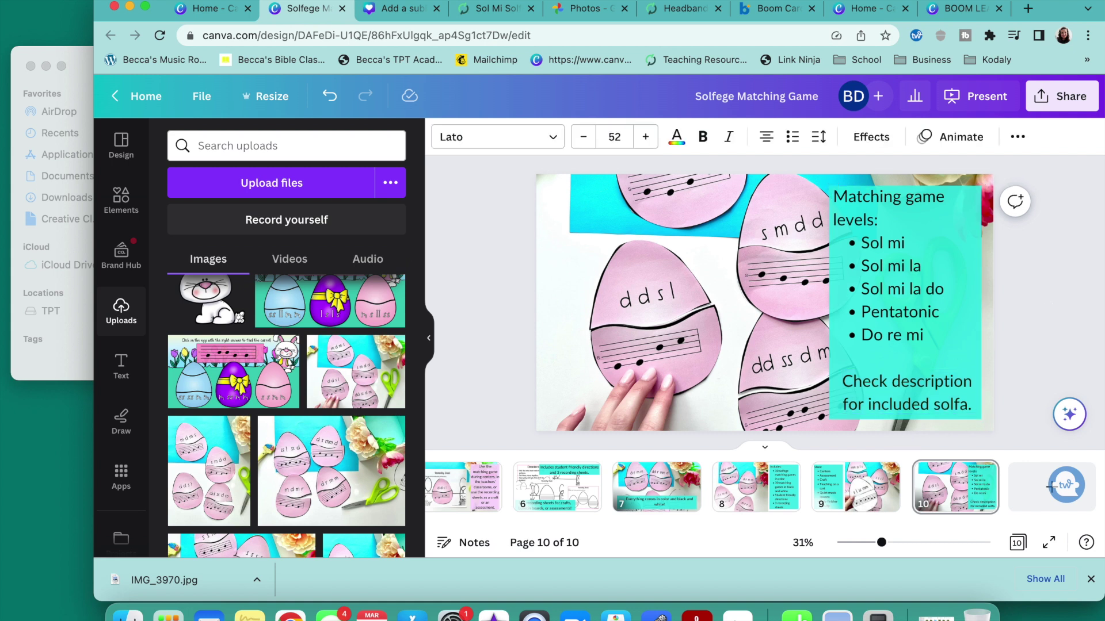
{"action": "key", "text": "Down"}
{"action": "key", "text": "Down"}
{"action": "key", "text": "Down"}
{"action": "key", "text": "Down"}
{"action": "key", "text": "Down"}
{"action": "key", "text": "Down"}
{"action": "key", "text": "Down"}
{"action": "key", "text": "Down"}
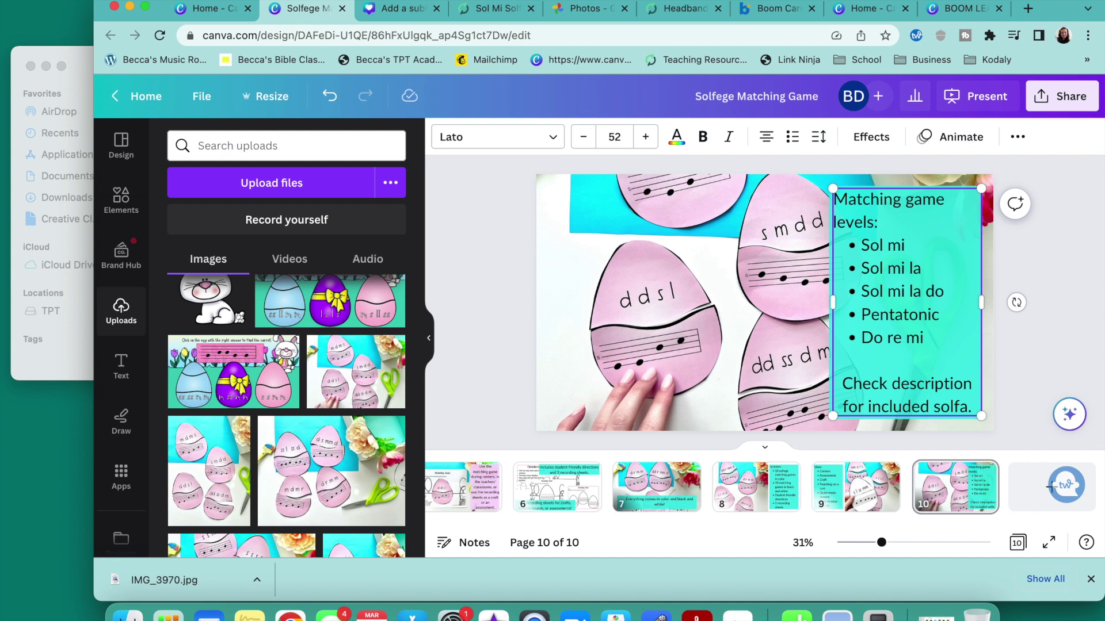
- Review the layout and text of pages 7, 6, 5 and 4, and return to page 10
{"action": "left_click", "coordinate": [668, 504]}
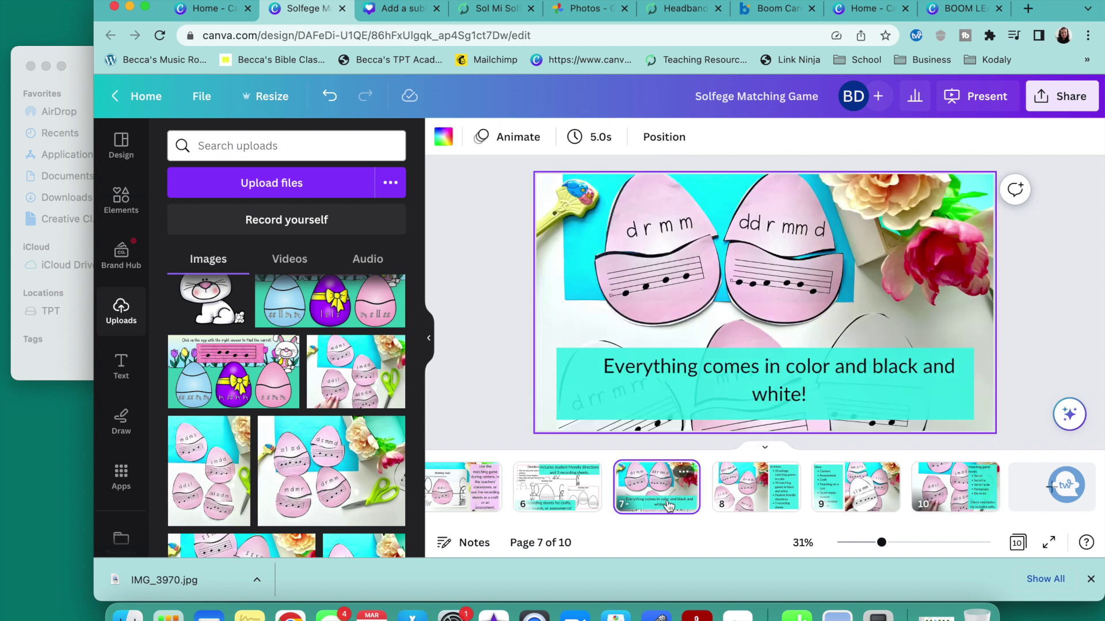
{"action": "left_click", "coordinate": [565, 510]}
{"action": "scroll", "coordinate": [632, 487], "scroll_direction": "left", "scroll_amount": 3}
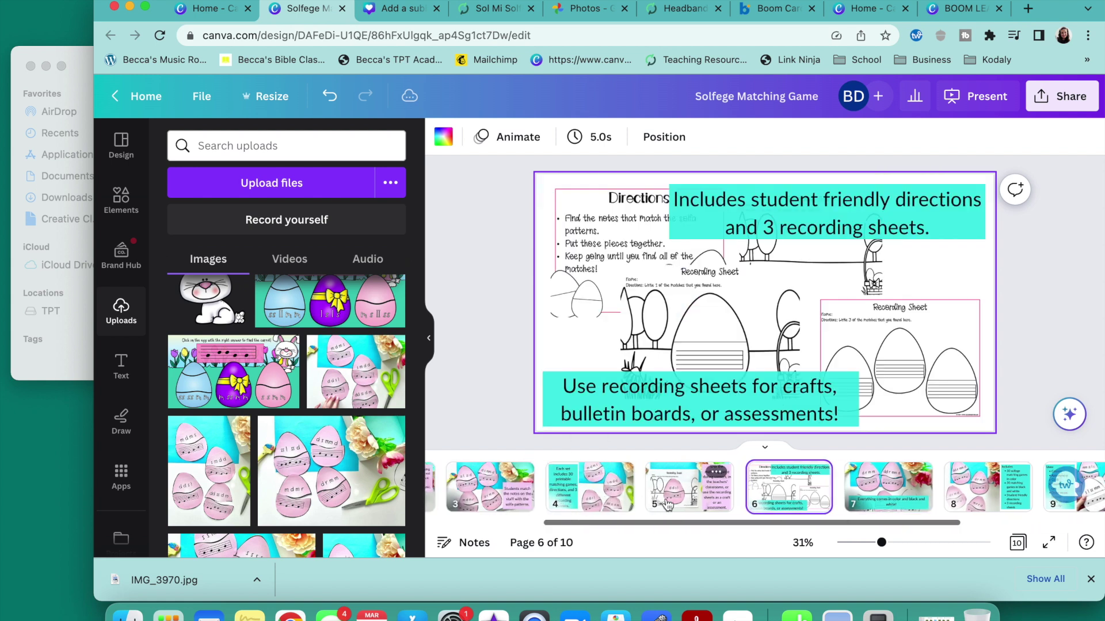
{"action": "left_click", "coordinate": [688, 487]}
{"action": "left_click", "coordinate": [590, 495]}
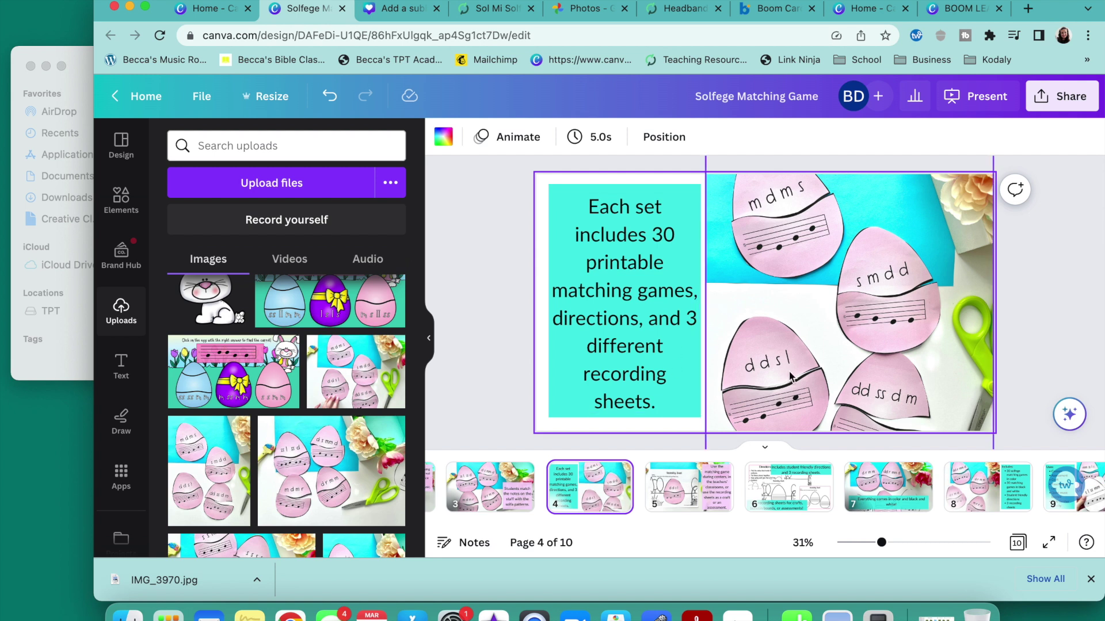
{"action": "scroll", "coordinate": [717, 520], "scroll_direction": "left", "scroll_amount": 3}
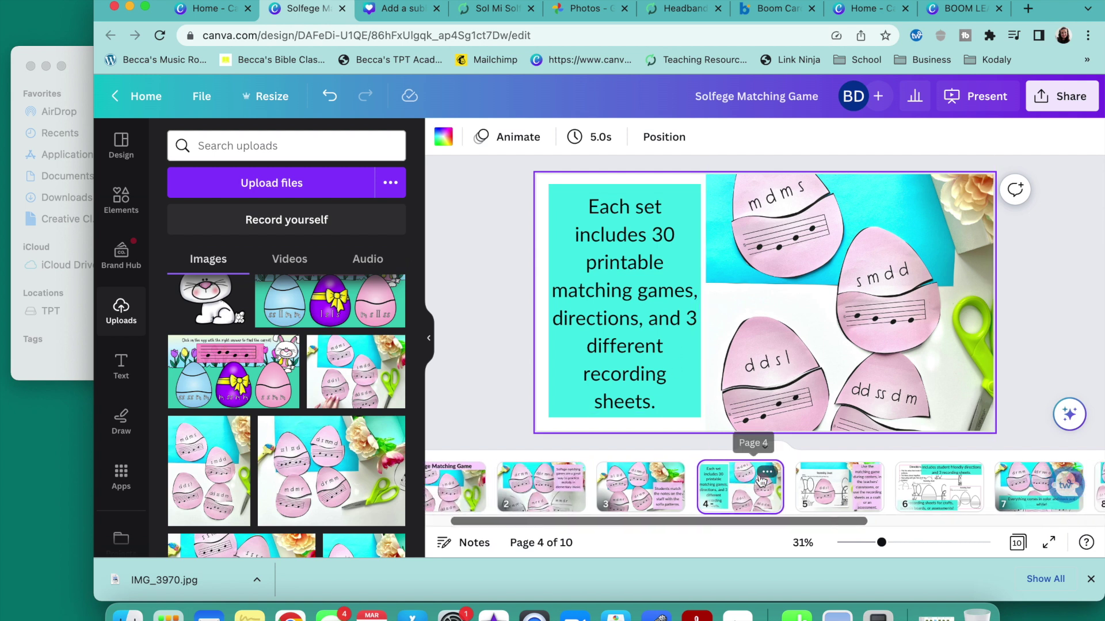
{"action": "scroll", "coordinate": [761, 486], "scroll_direction": "right", "scroll_amount": 5}
{"action": "left_click", "coordinate": [955, 486]}
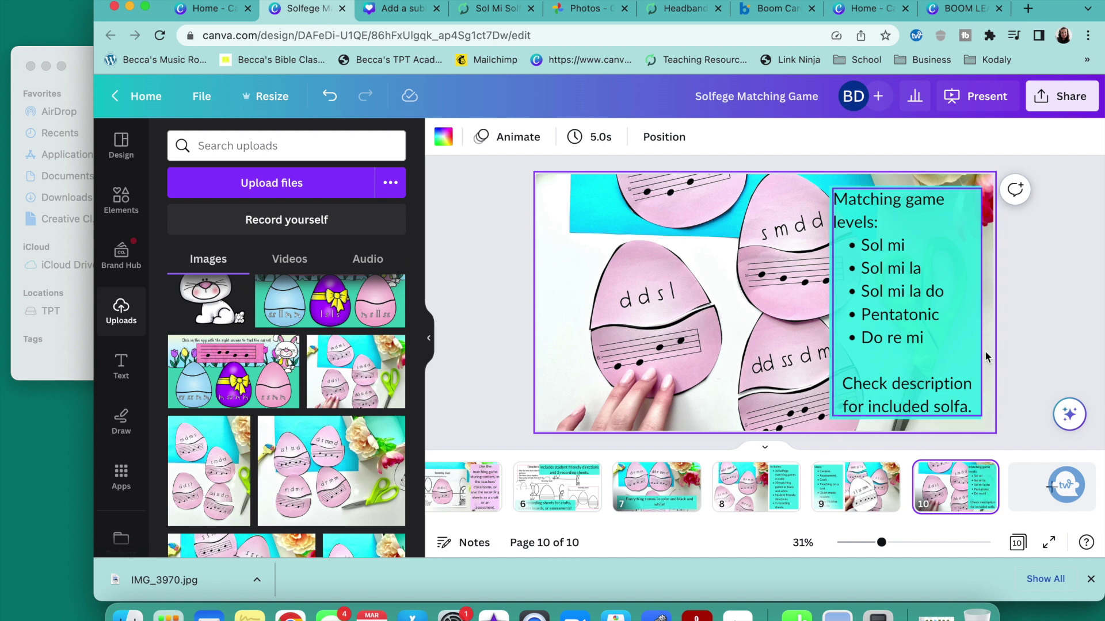
- Copy page 7, paste it after page 10 as page 11, and delete the background photo from the copy
{"action": "left_click", "coordinate": [635, 493]}
{"action": "left_click", "coordinate": [955, 494]}
{"action": "key", "text": "super+v"}
{"action": "left_click", "coordinate": [845, 275]}
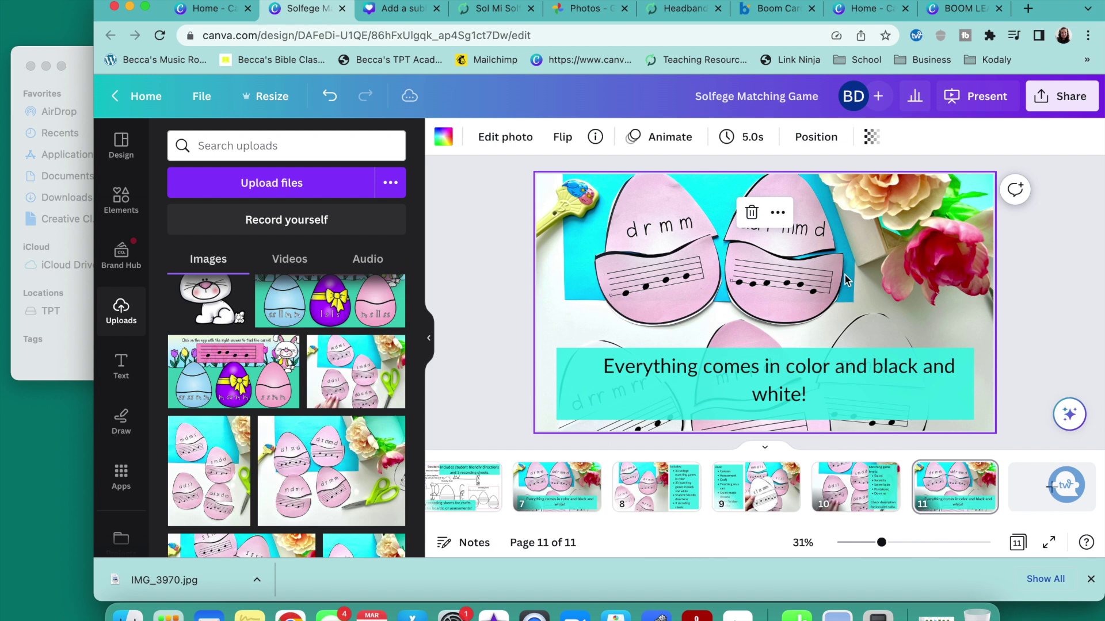
{"action": "key", "text": "Delete"}
- Move the teal bar with its text to the upper part of page 11 and extend it toward the right edge
{"action": "left_click", "coordinate": [828, 376]}
{"action": "left_click", "coordinate": [831, 413]}
{"action": "left_click_drag", "start_coordinate": [831, 413], "coordinate": [813, 228]}
{"action": "left_click_drag", "start_coordinate": [955, 200], "coordinate": [995, 201]}
- Switch to Teachers Pay Teachers and open the solfege matching egg game bundle from the Sol Mi listing
{"action": "left_click", "coordinate": [495, 8]}
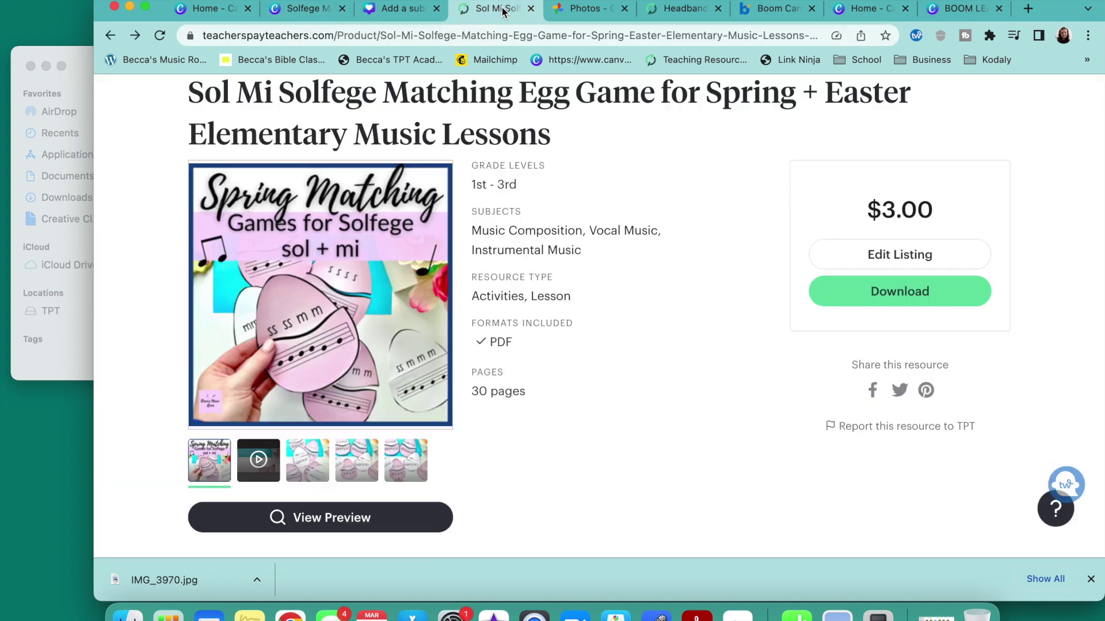
{"action": "scroll", "coordinate": [531, 312], "scroll_direction": "down", "scroll_amount": 5}
{"action": "scroll", "coordinate": [531, 312], "scroll_direction": "down", "scroll_amount": 4}
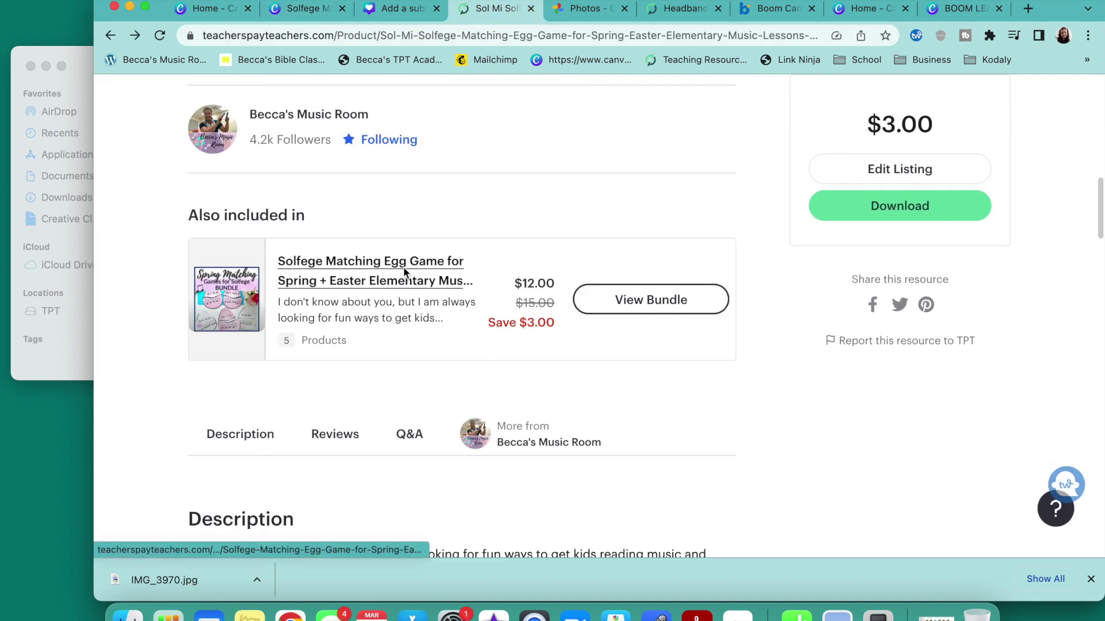
{"action": "left_click", "coordinate": [463, 287]}
{"action": "scroll", "coordinate": [485, 340], "scroll_direction": "down", "scroll_amount": 4}
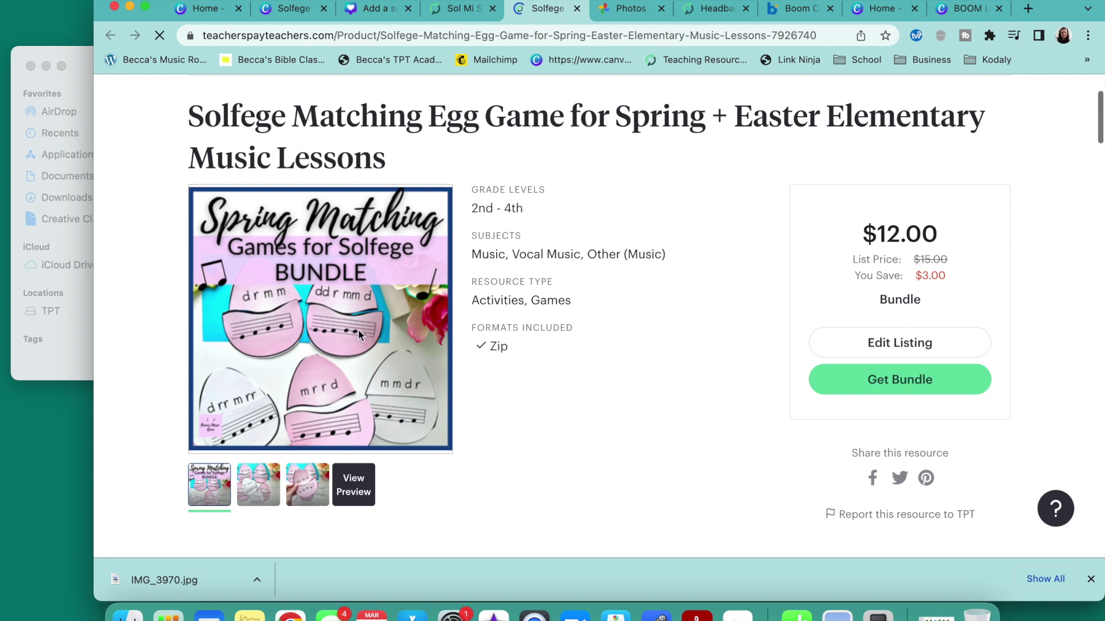
- Save the bundle's cover image to the Downloads folder
{"action": "right_click", "coordinate": [358, 329]}
{"action": "left_click", "coordinate": [376, 355]}
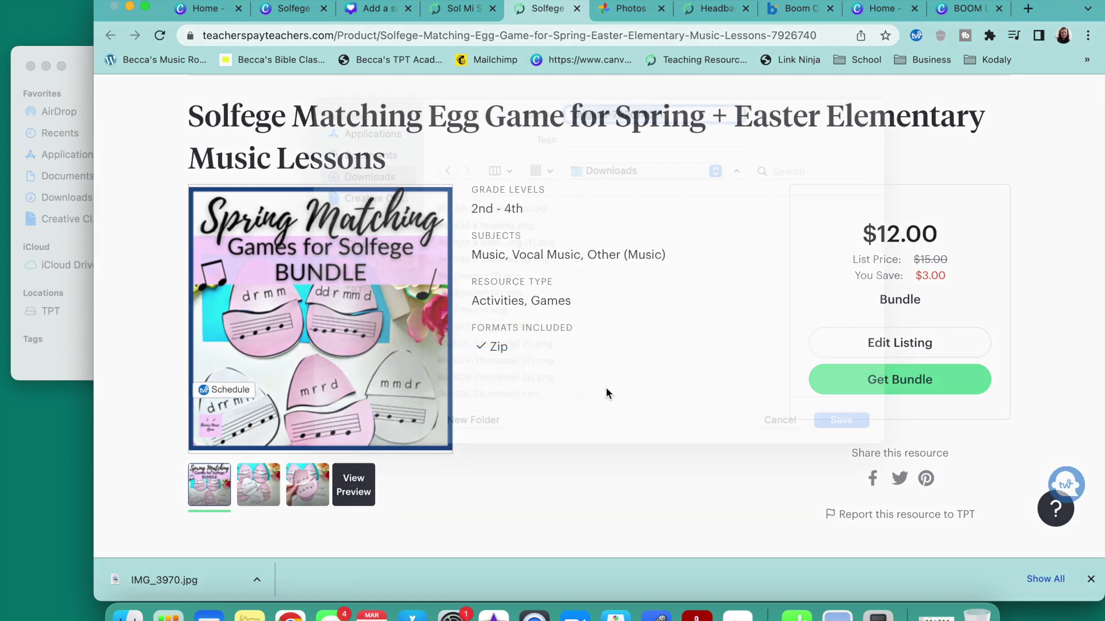
{"action": "left_click", "coordinate": [837, 444]}
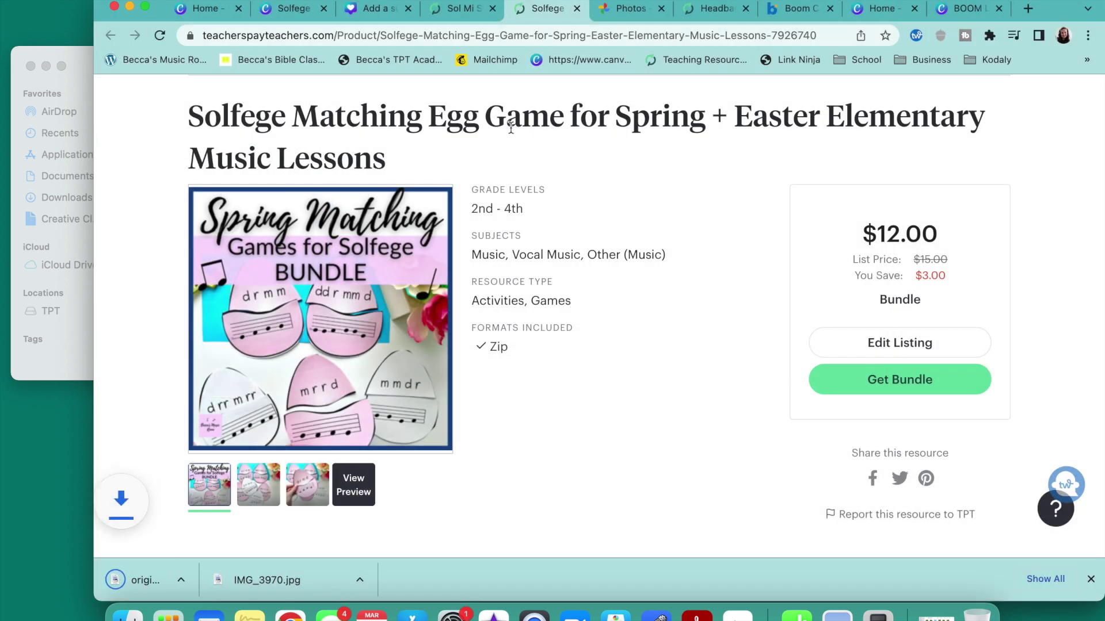
- Back in Canva, upload the saved bundle cover and place it on page 11 beneath the heading "Save money by purchasing the bundle!"
{"action": "left_click", "coordinate": [298, 11]}
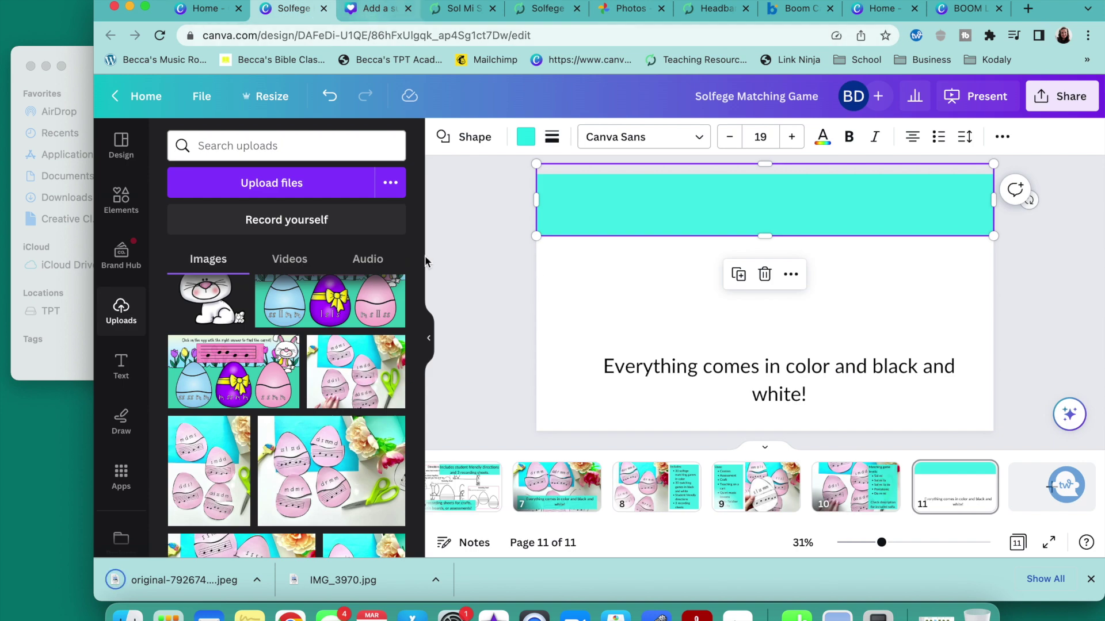
{"action": "left_click_drag", "start_coordinate": [199, 581], "coordinate": [273, 387]}
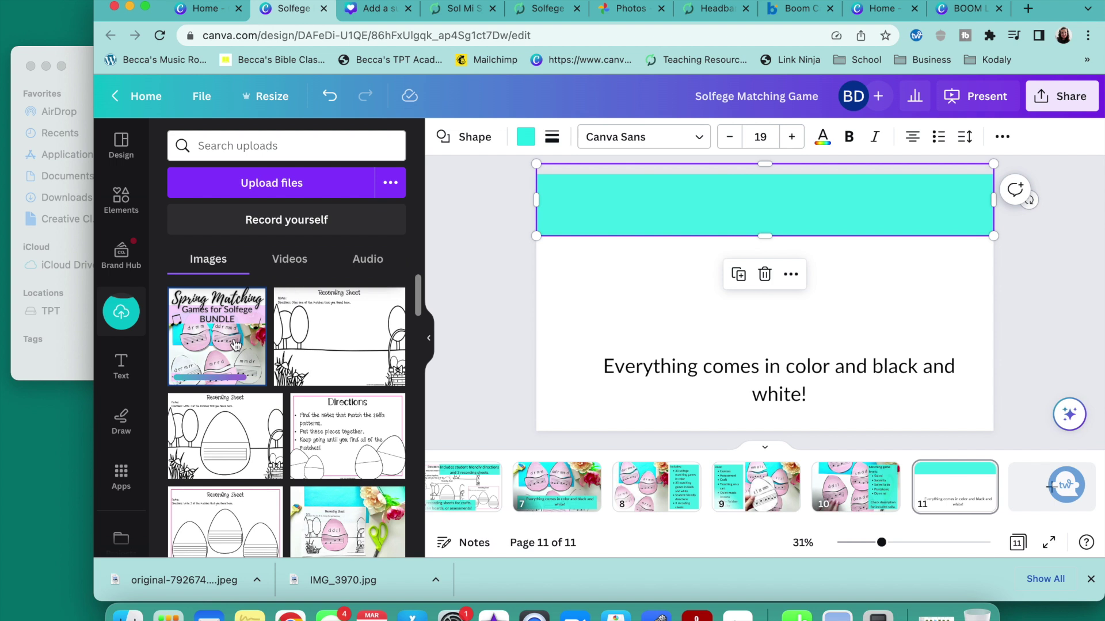
{"action": "left_click", "coordinate": [262, 377]}
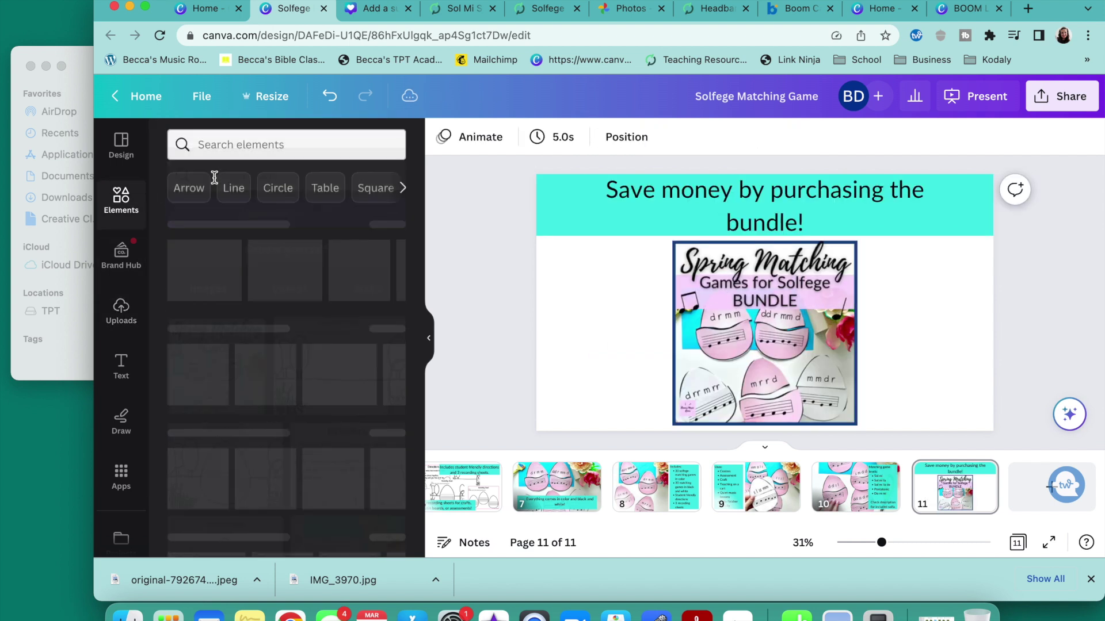
- Search the elements for "arrow", add the thick curved arrow graphic to page 11 and color it the brand's dark blue
{"action": "left_click", "coordinate": [241, 154]}
{"action": "type", "text": "arrow"}
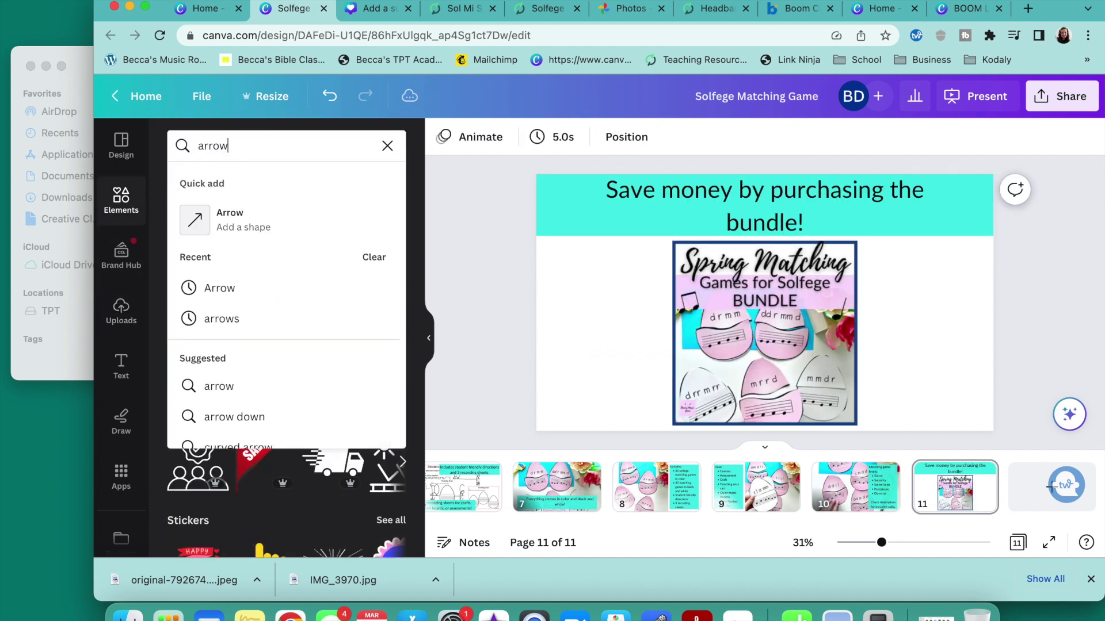
{"action": "key", "text": "Return"}
{"action": "left_click", "coordinate": [348, 378]}
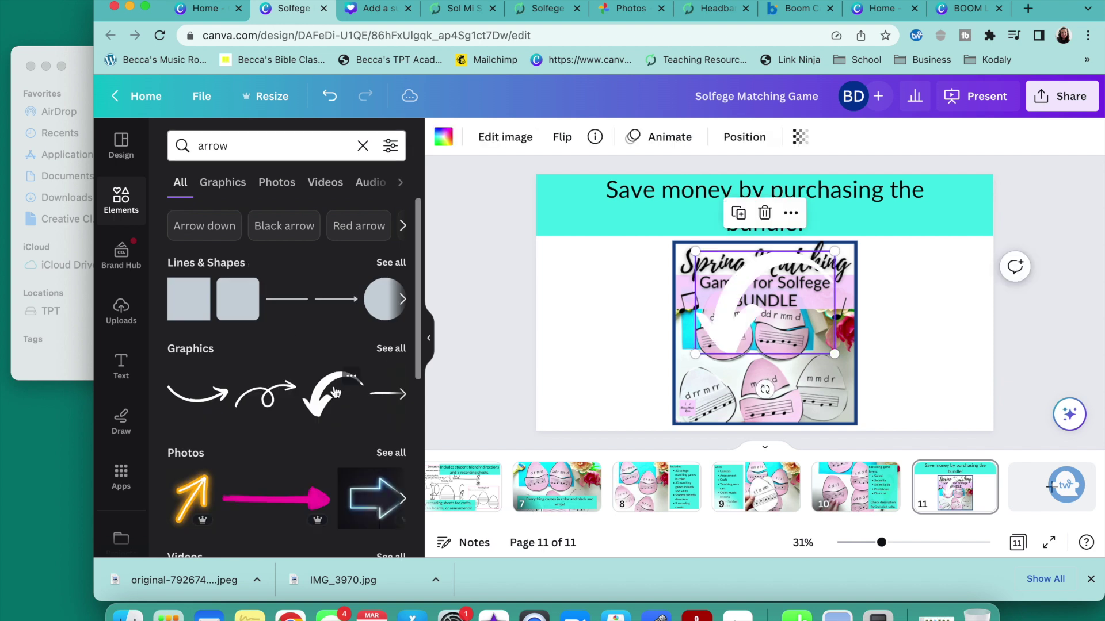
{"action": "left_click", "coordinate": [443, 136]}
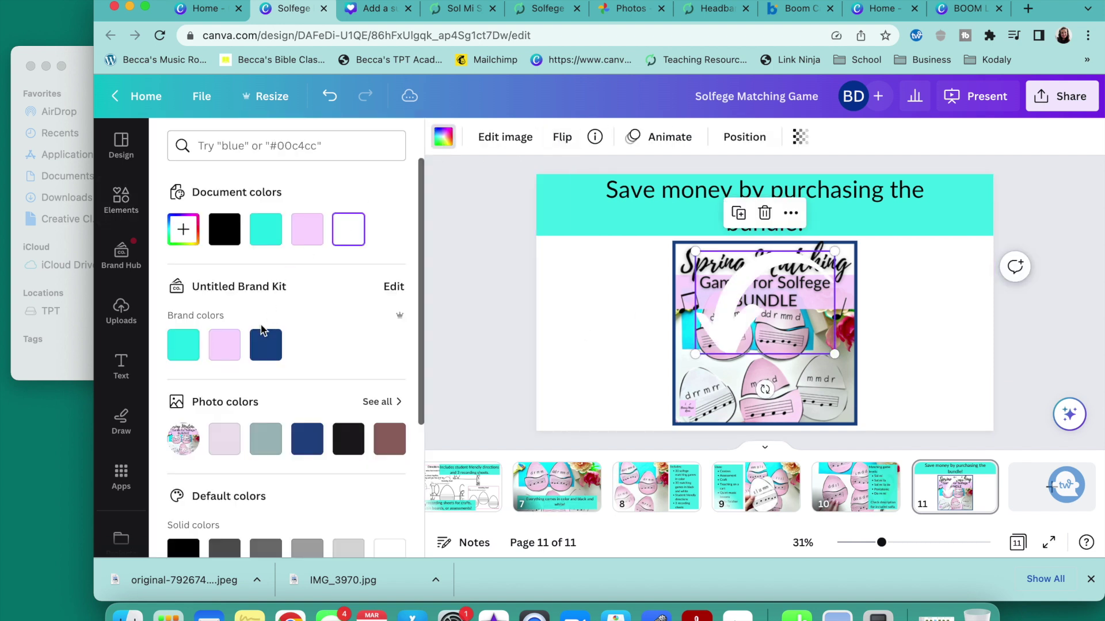
{"action": "left_click", "coordinate": [266, 345]}
- Flip, rotate and shrink the blue arrow, placing it beside the bundle cover so it curves from the heading toward the image
{"action": "left_click", "coordinate": [562, 136]}
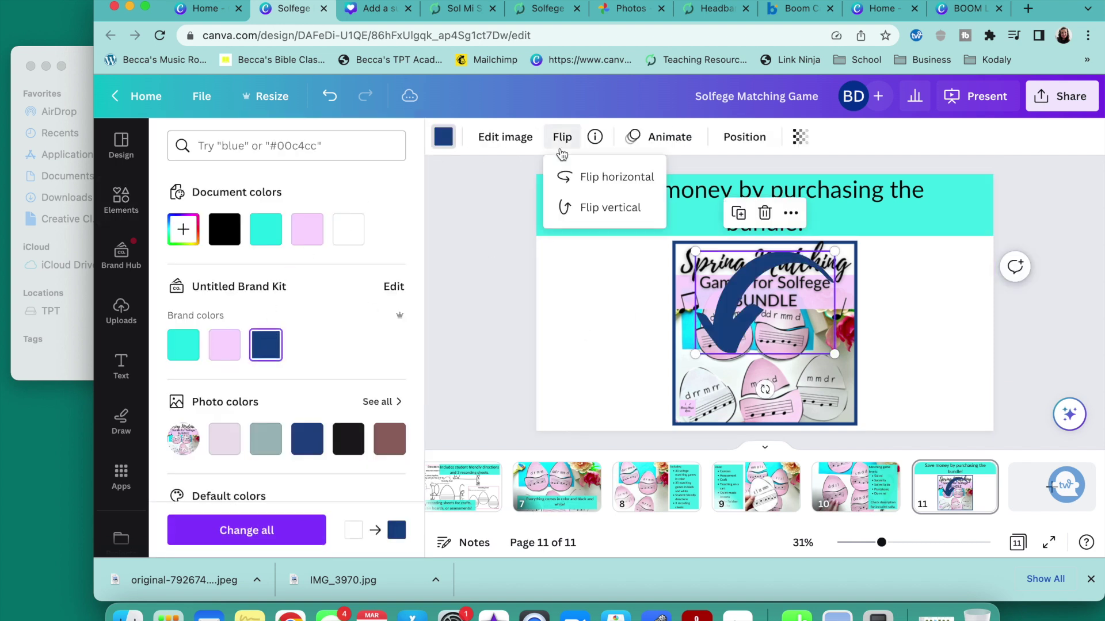
{"action": "left_click", "coordinate": [573, 176]}
{"action": "left_click", "coordinate": [579, 207]}
{"action": "left_click", "coordinate": [616, 208]}
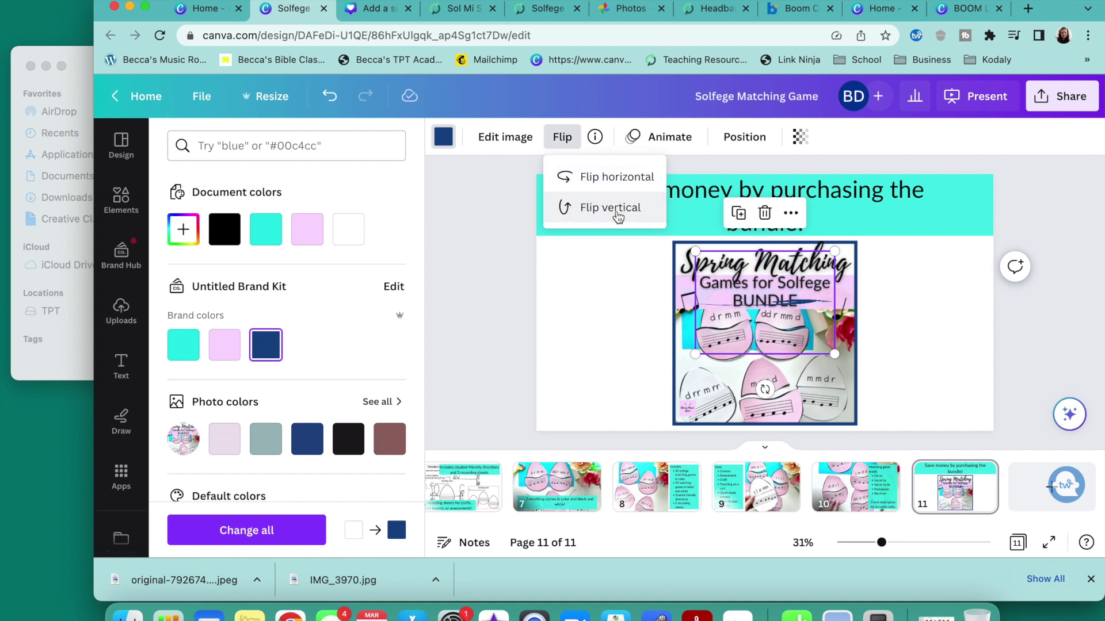
{"action": "left_click_drag", "start_coordinate": [765, 390], "coordinate": [702, 365]}
{"action": "left_click_drag", "start_coordinate": [781, 339], "coordinate": [914, 288]}
{"action": "left_click_drag", "start_coordinate": [909, 351], "coordinate": [890, 269]}
{"action": "left_click", "coordinate": [1015, 339]}
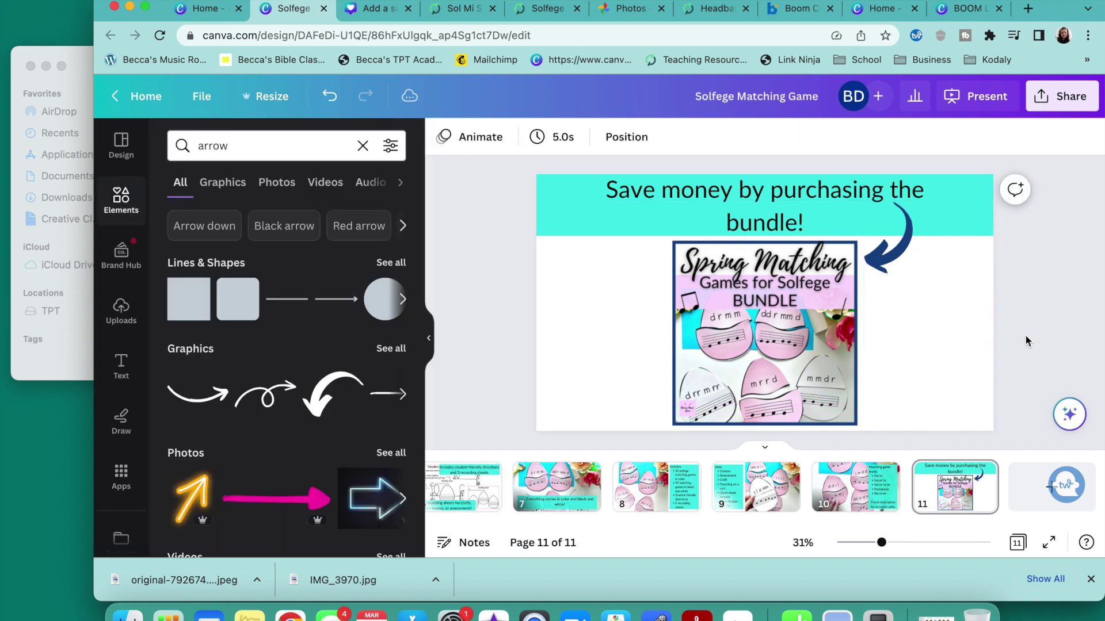
- Switch to Teachers Pay Teachers and open the URL Builder from the seller dashboard's traffic page
{"action": "left_click", "coordinate": [795, 318]}
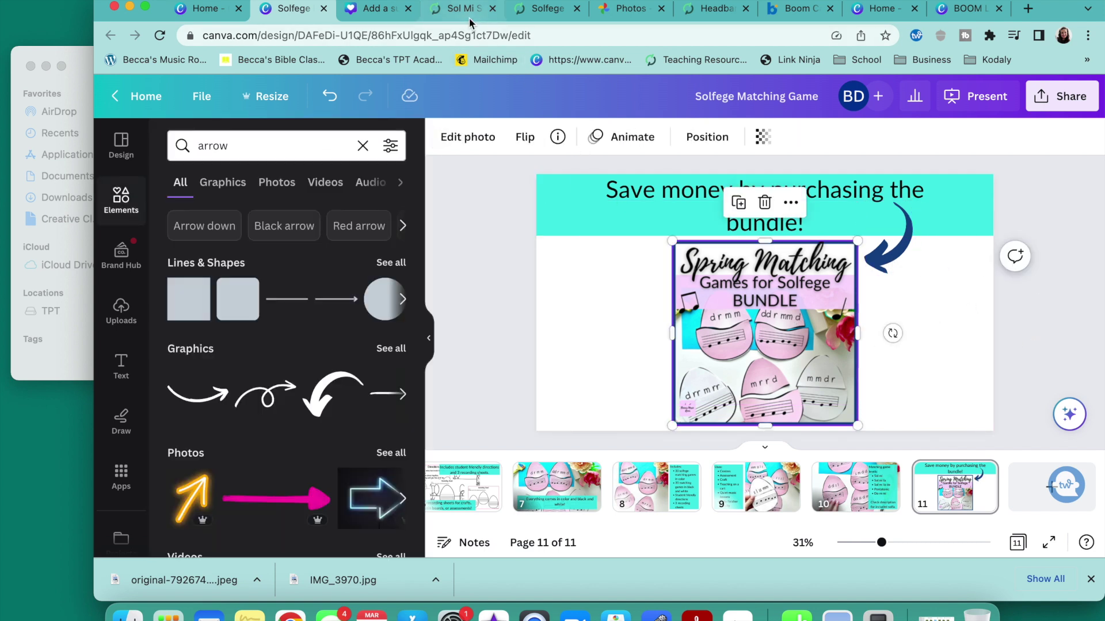
{"action": "left_click", "coordinate": [515, 8]}
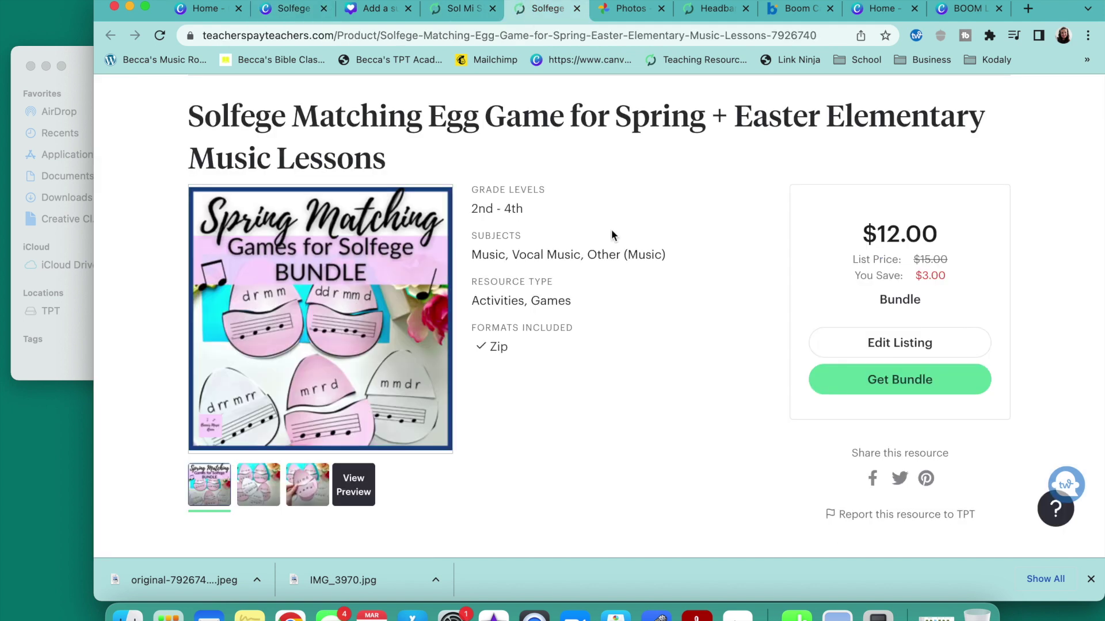
{"action": "scroll", "coordinate": [735, 218], "scroll_direction": "up", "scroll_amount": 5}
{"action": "left_click", "coordinate": [950, 157]}
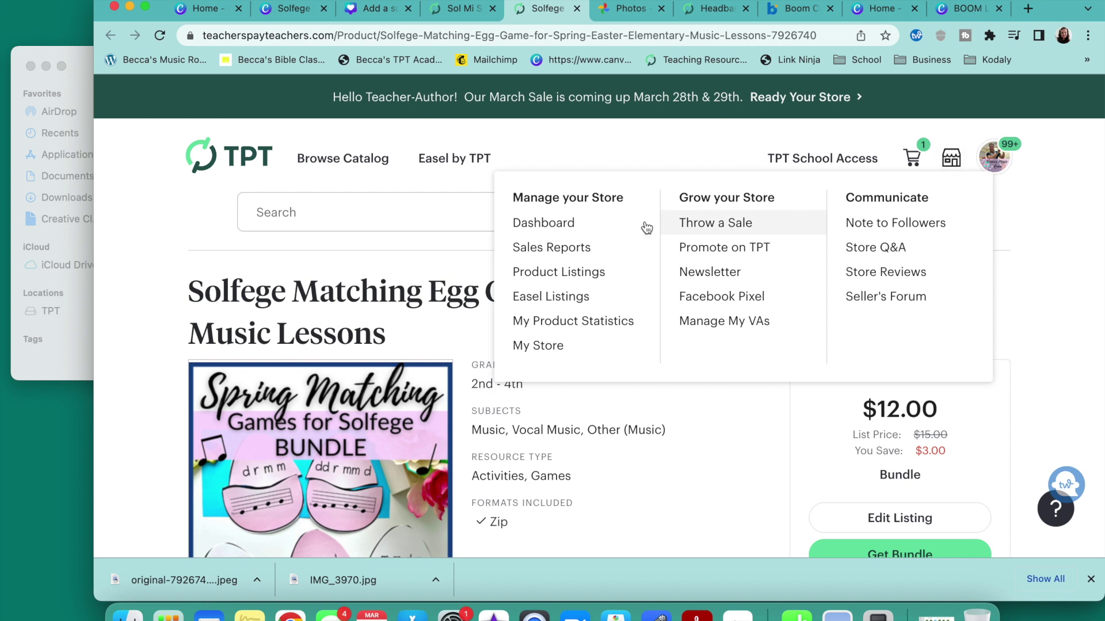
{"action": "left_click", "coordinate": [592, 223]}
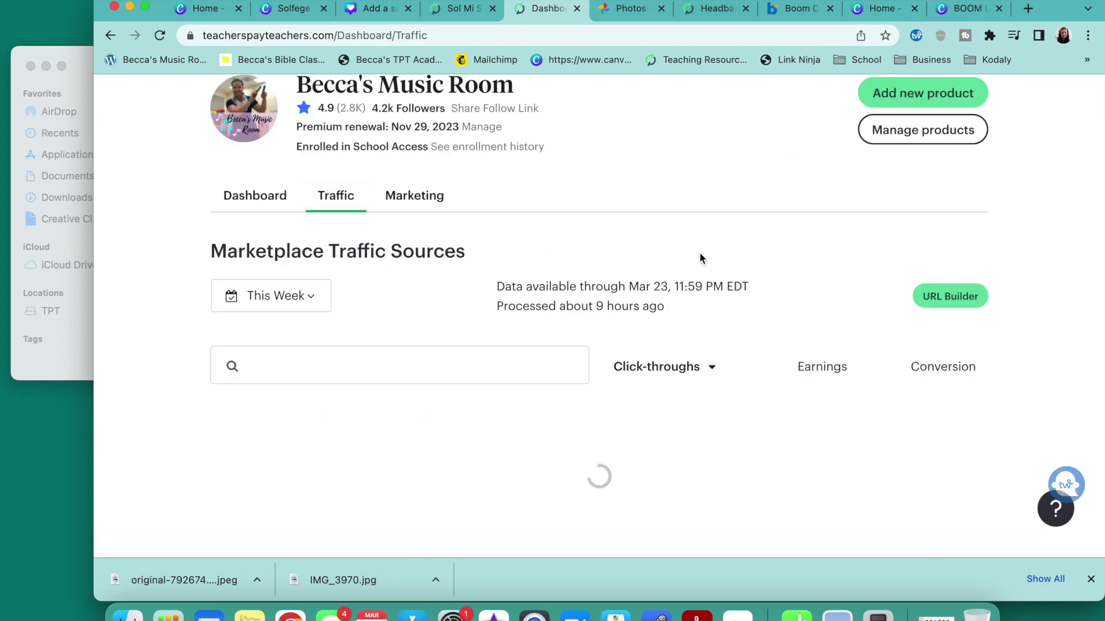
{"action": "left_click", "coordinate": [947, 298]}
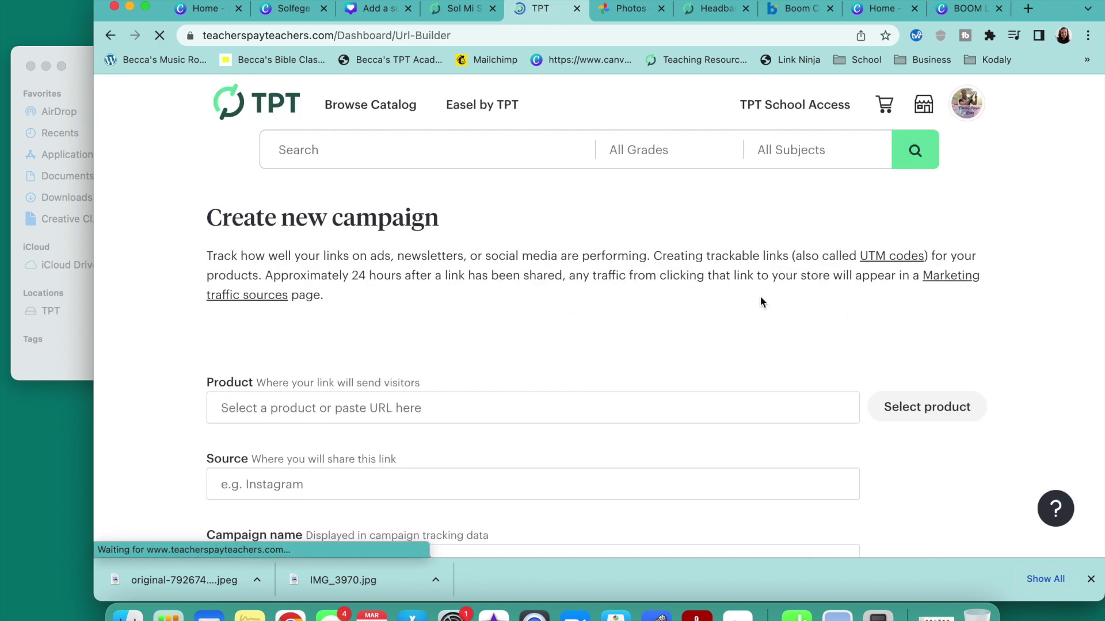
- Search the store resources for "easter egg matching" and choose the $12.00 Solfege Matching Egg Game bundle as the campaign's product
{"action": "left_click", "coordinate": [901, 406]}
{"action": "left_click", "coordinate": [530, 169]}
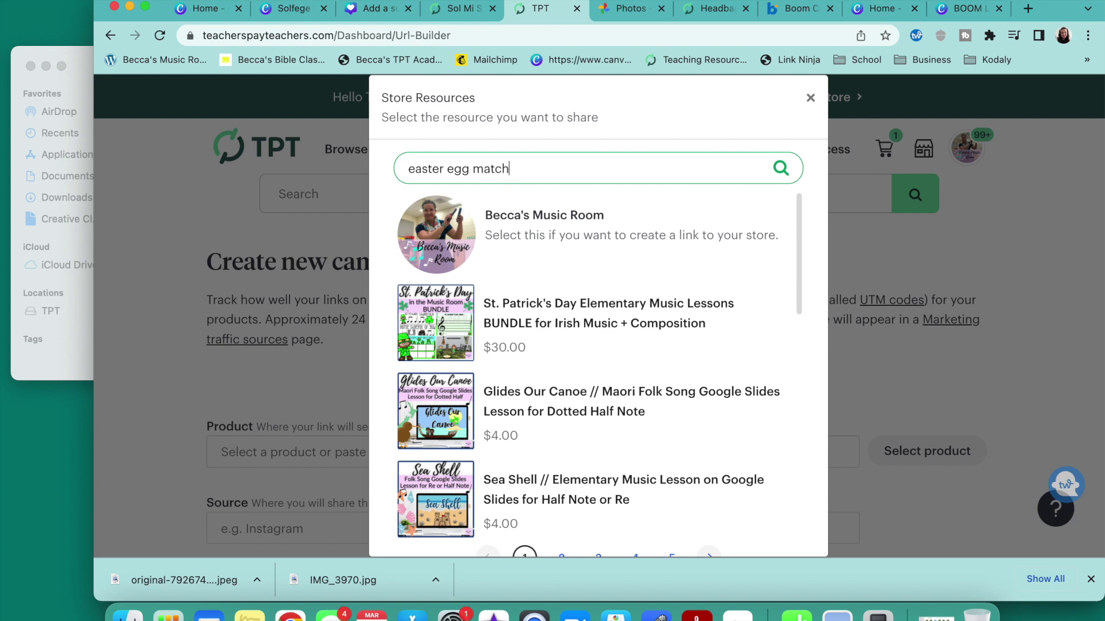
{"action": "type", "text": "g"}
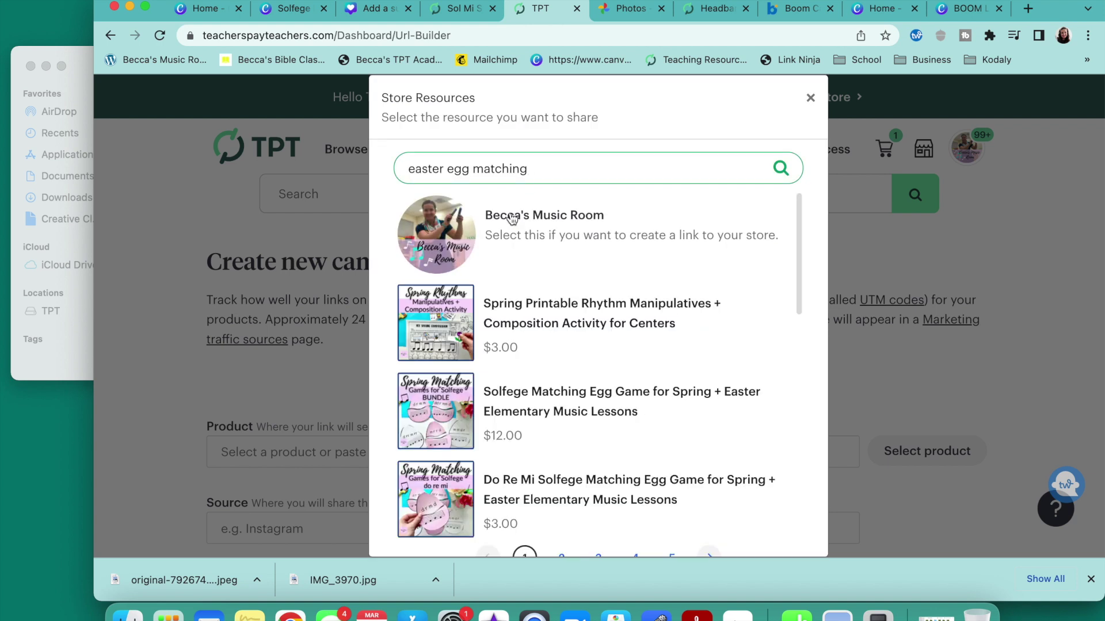
{"action": "scroll", "coordinate": [519, 301], "scroll_direction": "down", "scroll_amount": 2}
{"action": "left_click", "coordinate": [533, 333]}
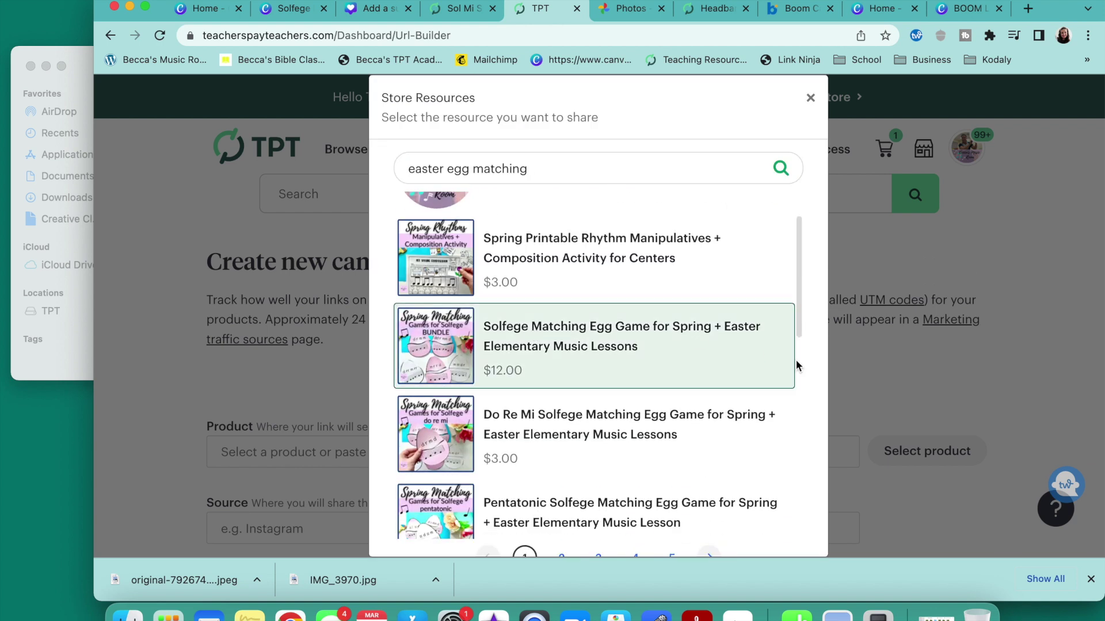
{"action": "scroll", "coordinate": [797, 366], "scroll_direction": "down", "scroll_amount": 2}
{"action": "left_click", "coordinate": [781, 529]}
- Set the campaign's source to BMR Upsell and its name to "Easter egg matching preview"
{"action": "scroll", "coordinate": [520, 459], "scroll_direction": "down", "scroll_amount": 4}
{"action": "left_click", "coordinate": [412, 265]}
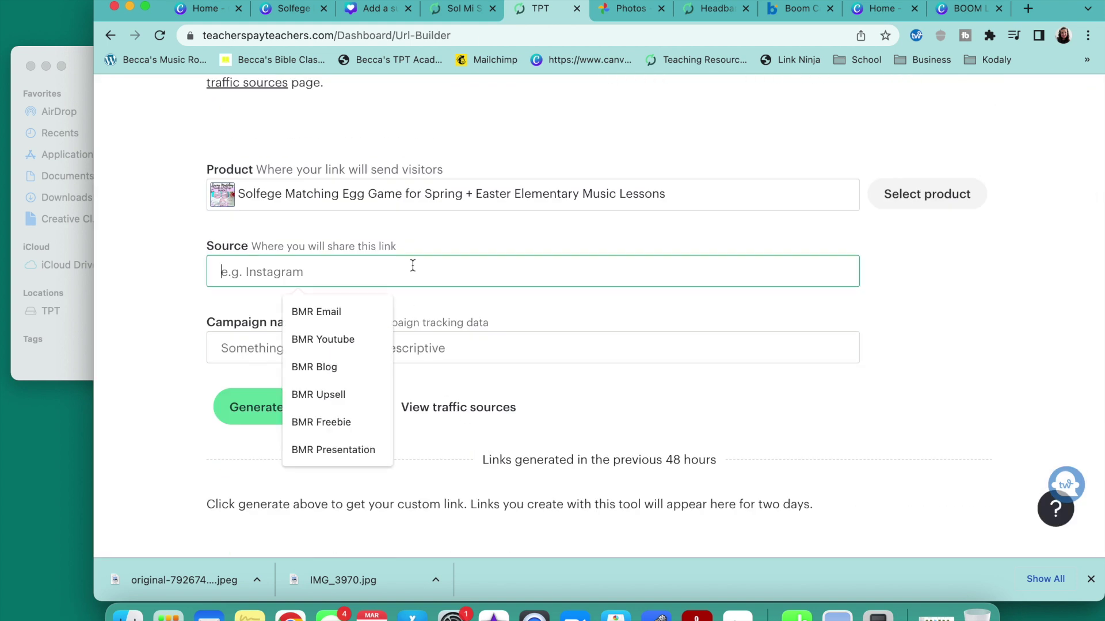
{"action": "left_click", "coordinate": [350, 392]}
{"action": "left_click", "coordinate": [336, 340]}
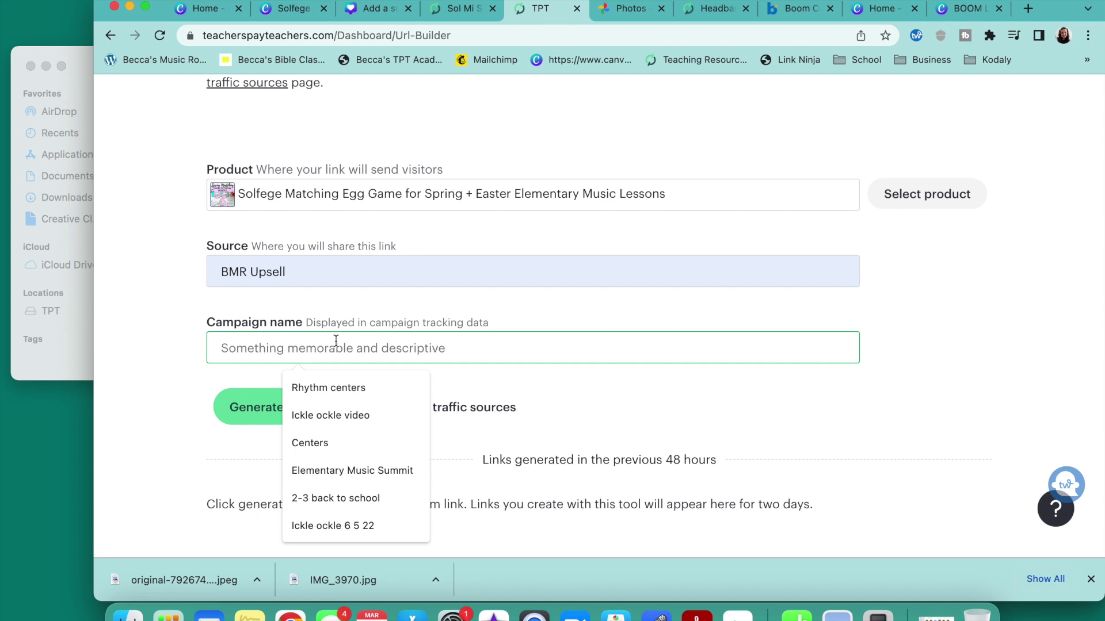
{"action": "type", "text": "Easter egg matching preview"}
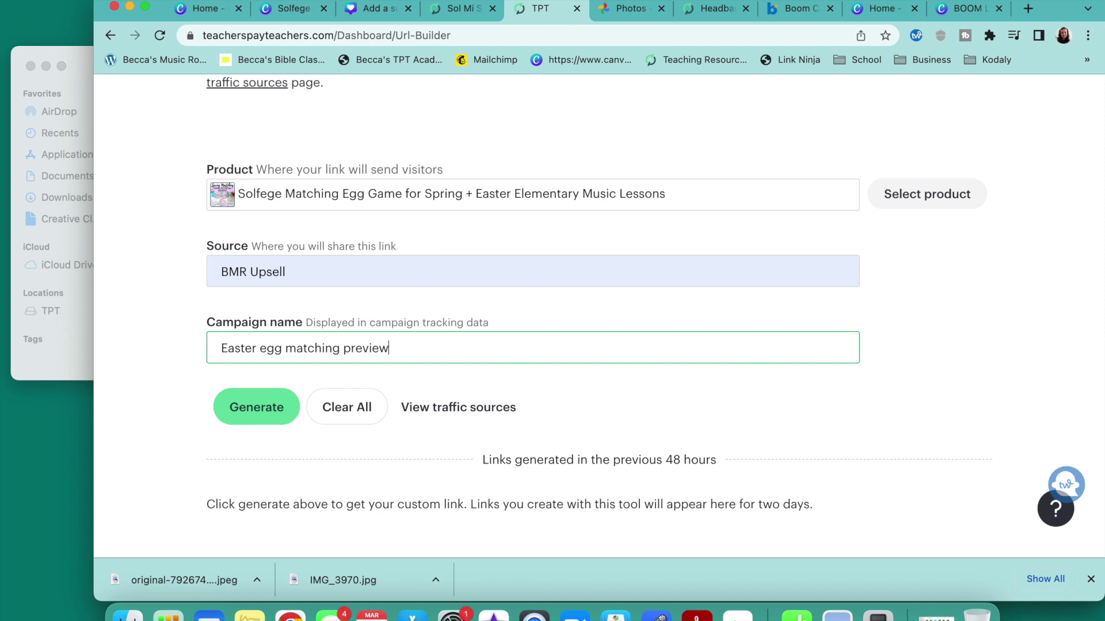
- Recheck the source and campaign name, generate the trackable bundle link and copy it
{"action": "left_click", "coordinate": [313, 276]}
{"action": "left_click", "coordinate": [313, 276]}
{"action": "left_click", "coordinate": [318, 392]}
{"action": "left_click", "coordinate": [322, 344]}
{"action": "left_click_drag", "start_coordinate": [426, 348], "coordinate": [339, 348]}
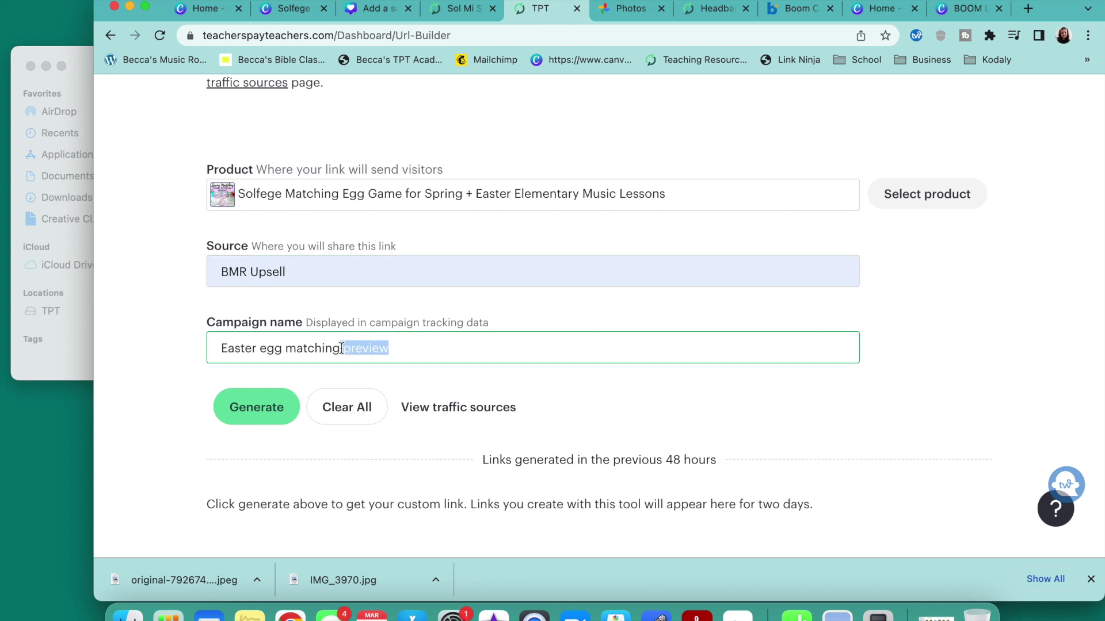
{"action": "left_click", "coordinate": [279, 406]}
{"action": "left_click", "coordinate": [889, 535]}
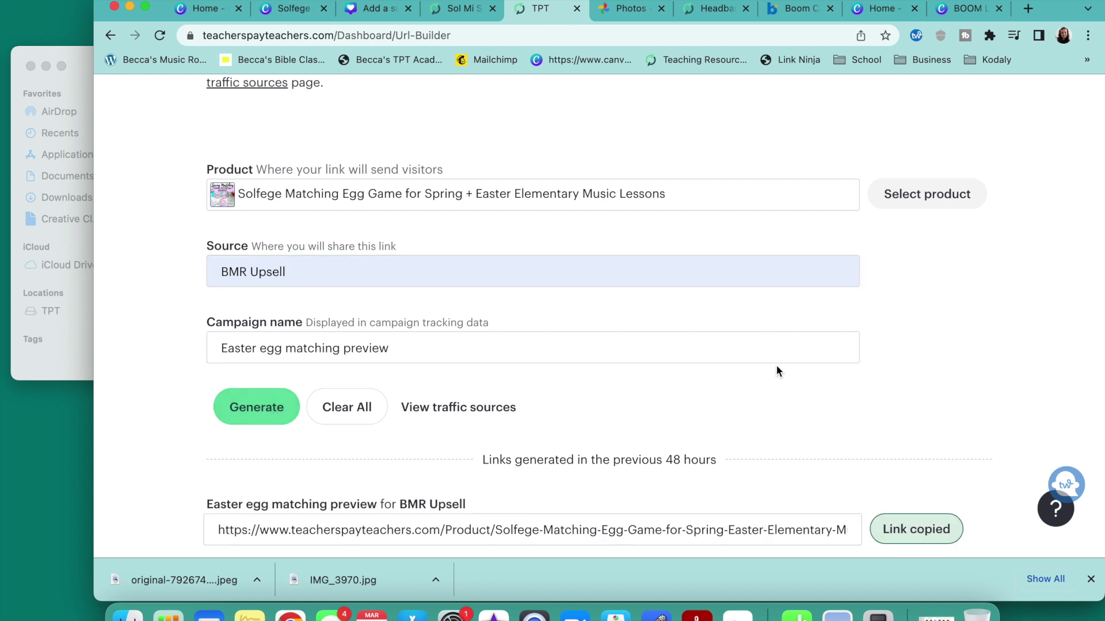
- Return to Canva and attach the copied bundle link to the cover image on page 11
{"action": "left_click", "coordinate": [293, 8]}
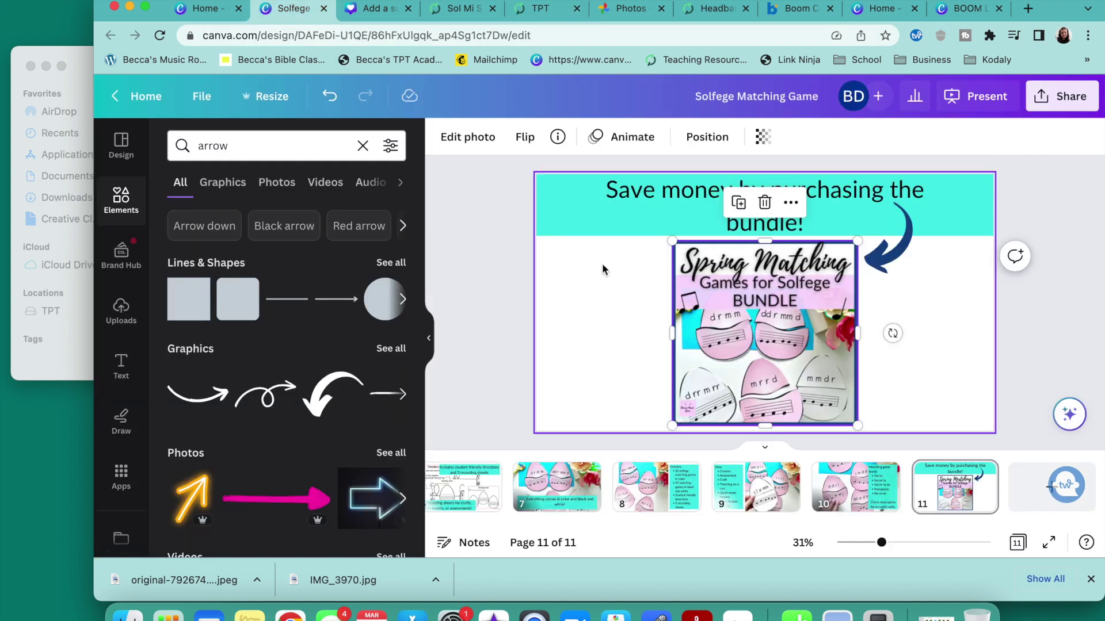
{"action": "left_click", "coordinate": [526, 225]}
{"action": "left_click", "coordinate": [729, 316]}
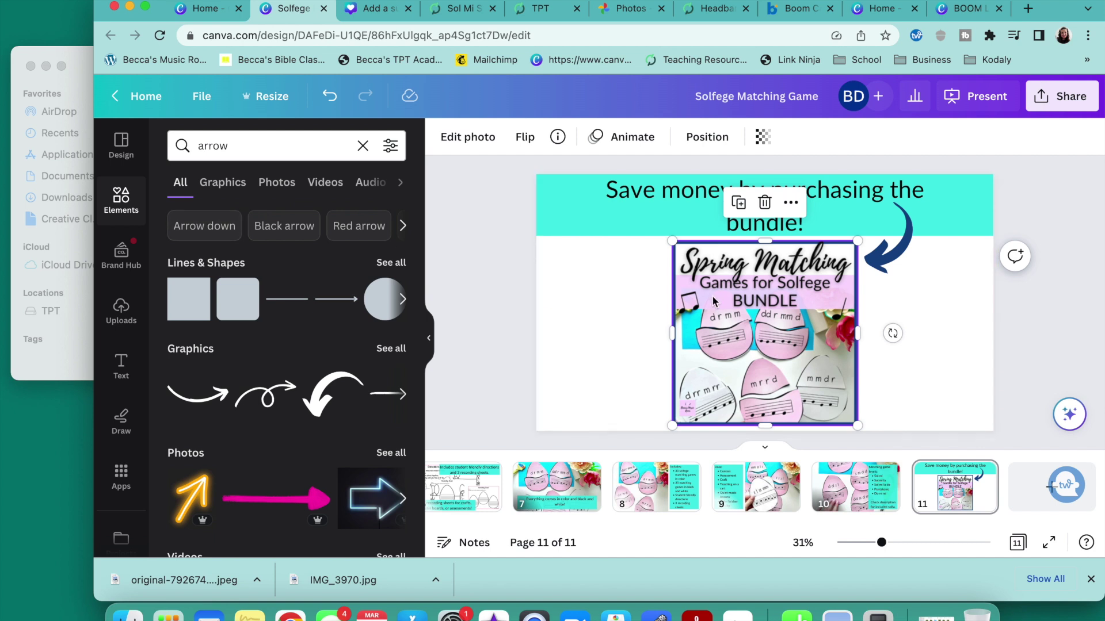
{"action": "left_click", "coordinate": [790, 202]}
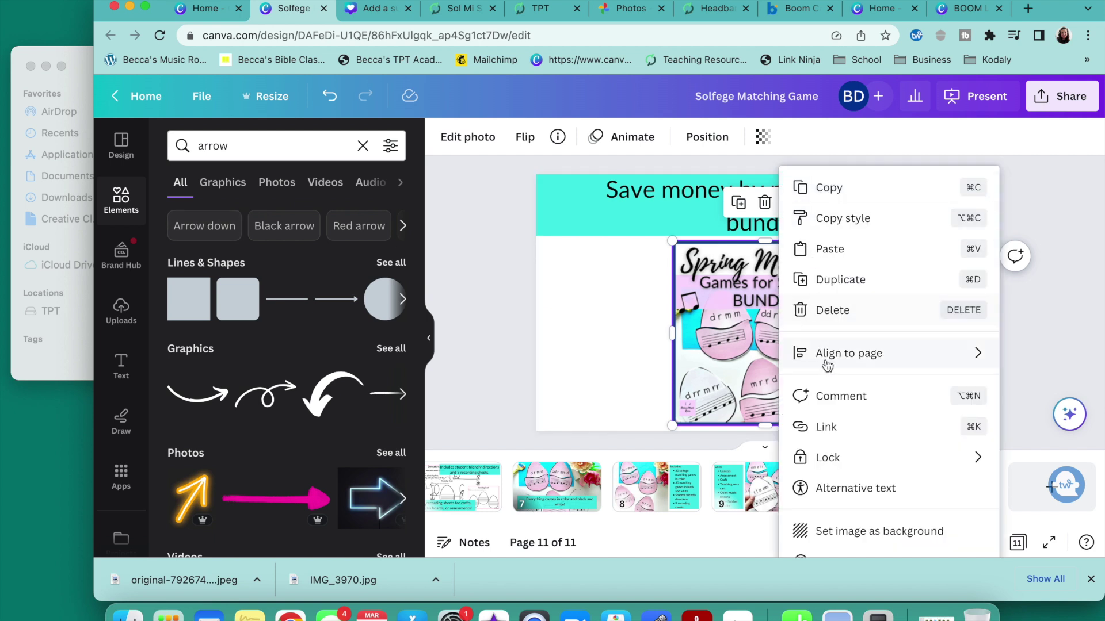
{"action": "left_click", "coordinate": [817, 427]}
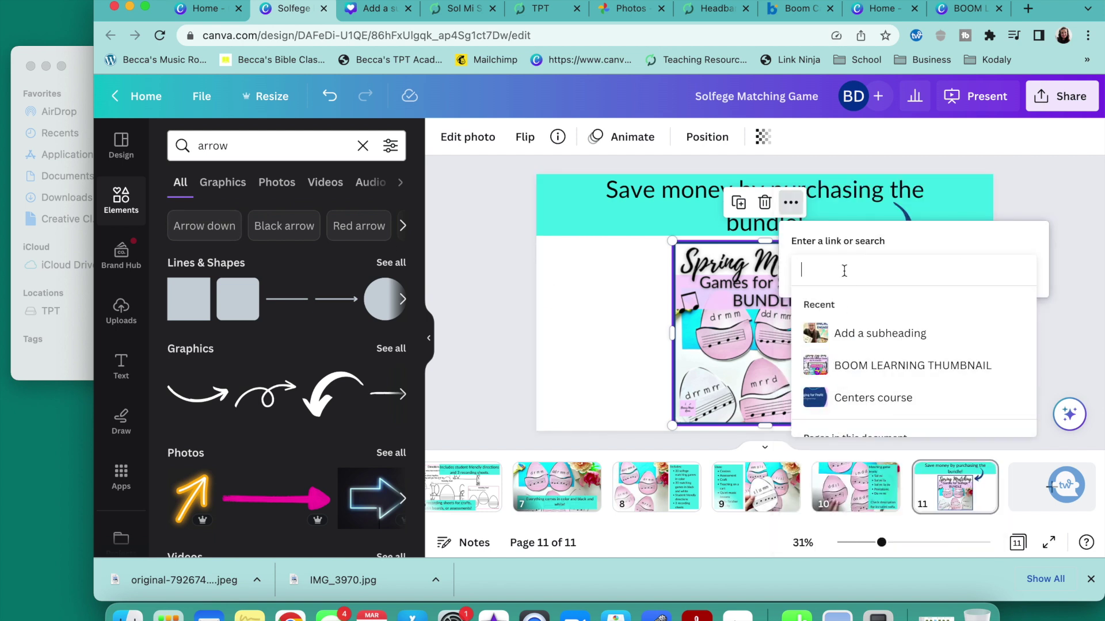
{"action": "key", "text": "super+v"}
{"action": "key", "text": "Return"}
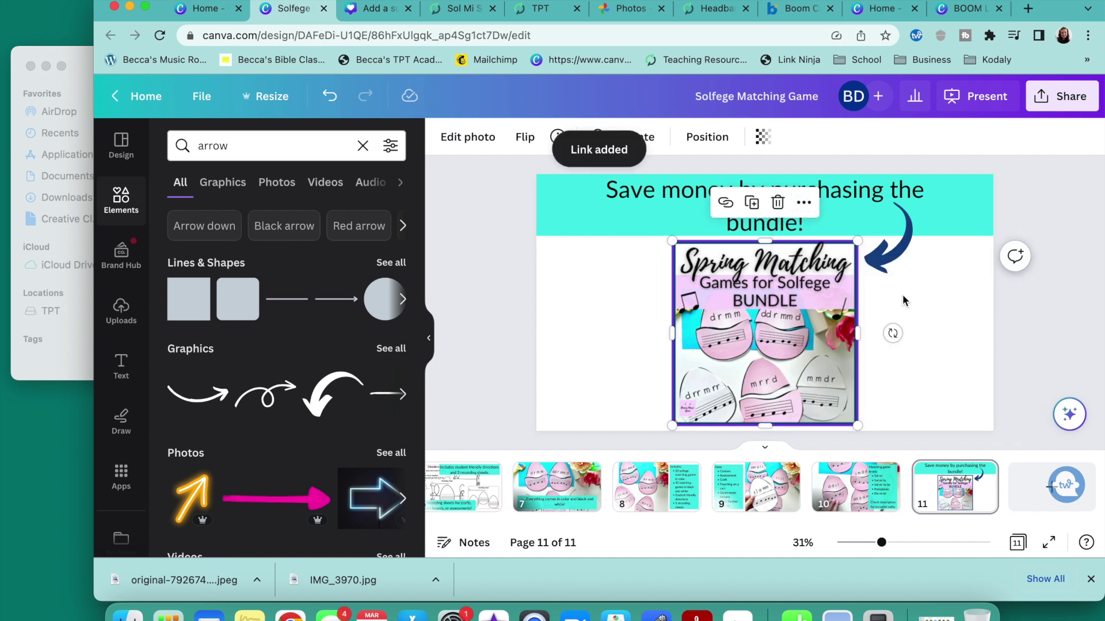
{"action": "left_click", "coordinate": [1022, 317]}
- Download all 11 pages of the Solfege Matching Game design as a PDF Standard file
{"action": "scroll", "coordinate": [920, 487], "scroll_direction": "left", "scroll_amount": 10}
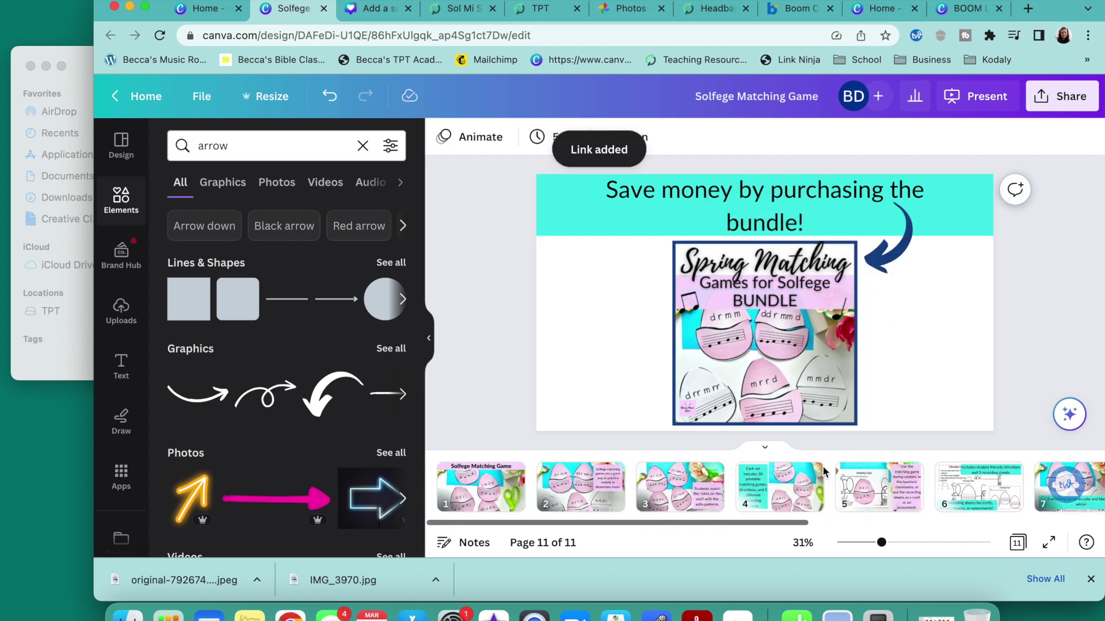
{"action": "left_click", "coordinate": [1061, 96]}
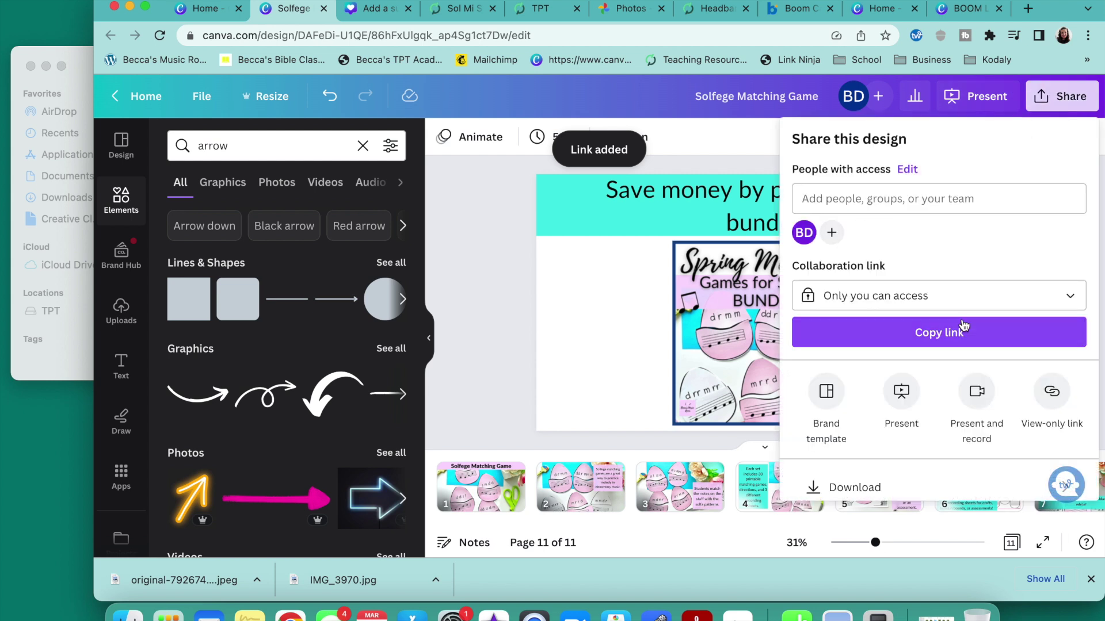
{"action": "left_click", "coordinate": [933, 480]}
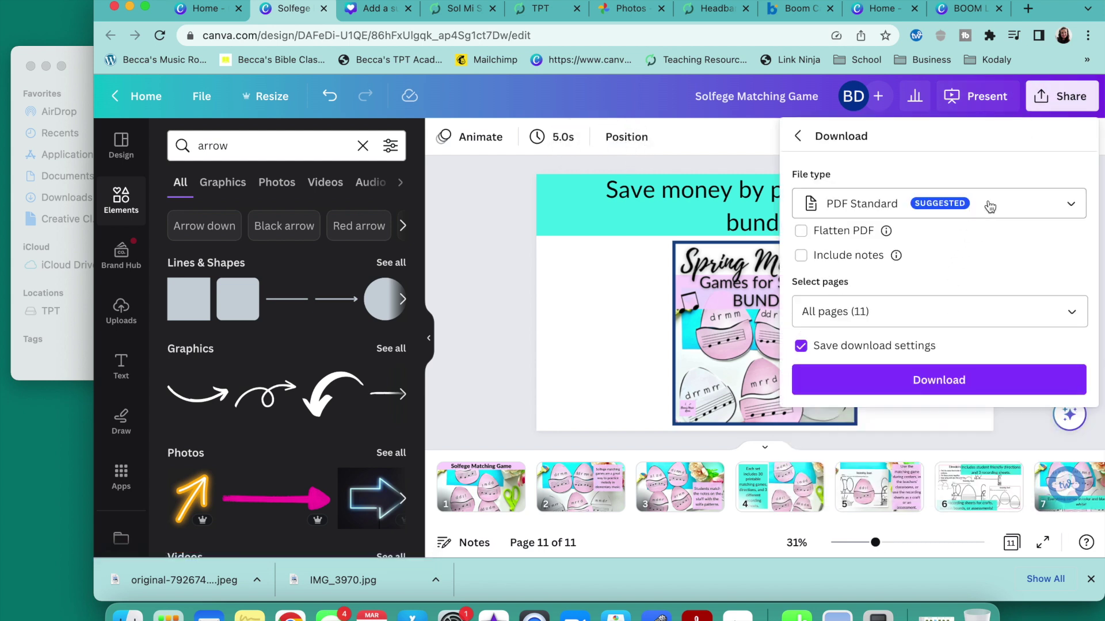
{"action": "left_click", "coordinate": [950, 380]}
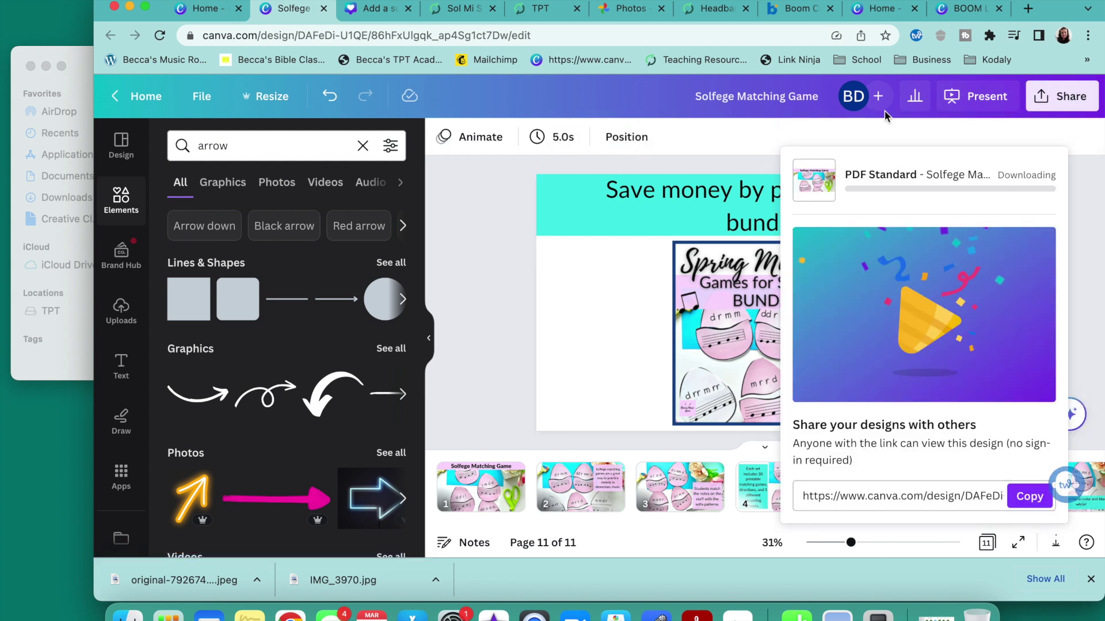
- Open Adobe Acrobat's online Compress PDF tool, add the downloaded Solfege Matching Game PDF and compress it at the High level
{"action": "left_click", "coordinate": [1024, 12]}
{"action": "type", "text": "adobe"}
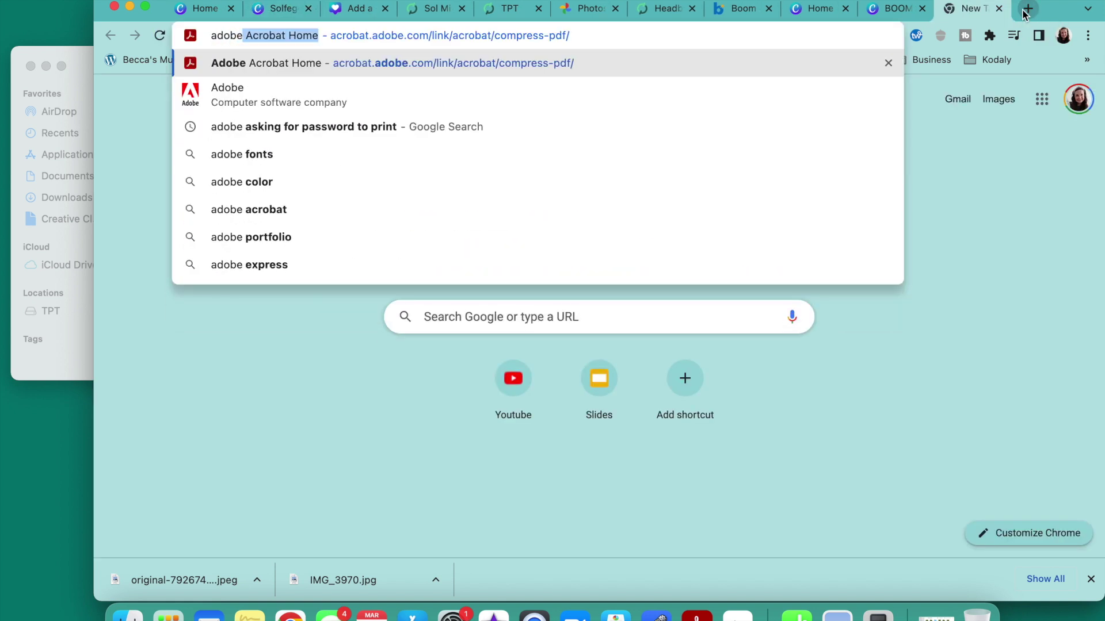
{"action": "key", "text": "Return"}
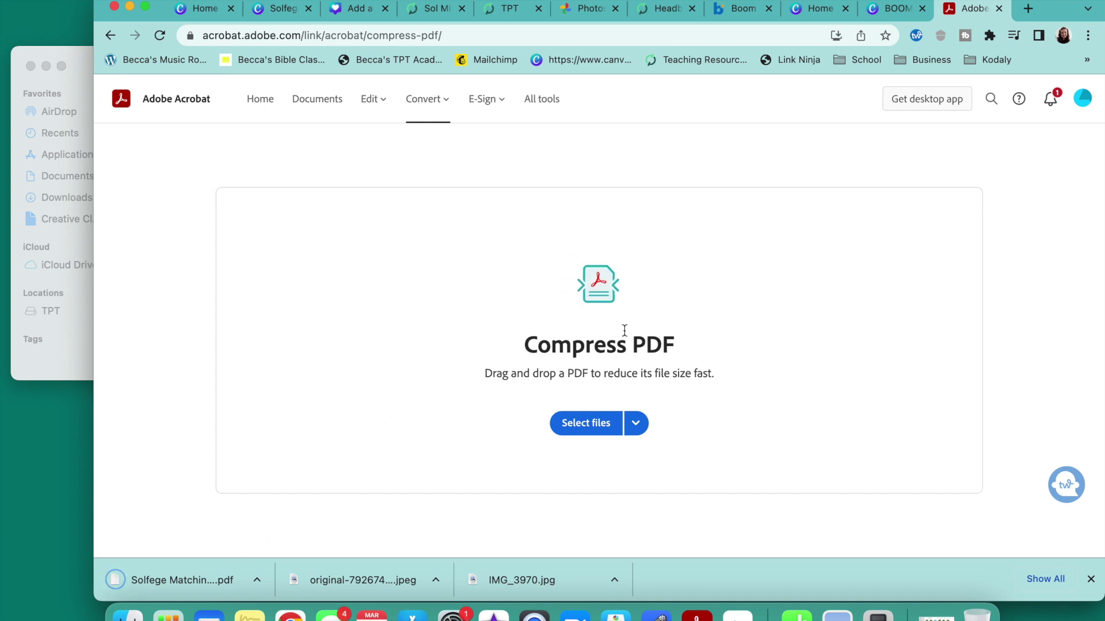
{"action": "left_click_drag", "start_coordinate": [173, 580], "coordinate": [558, 351]}
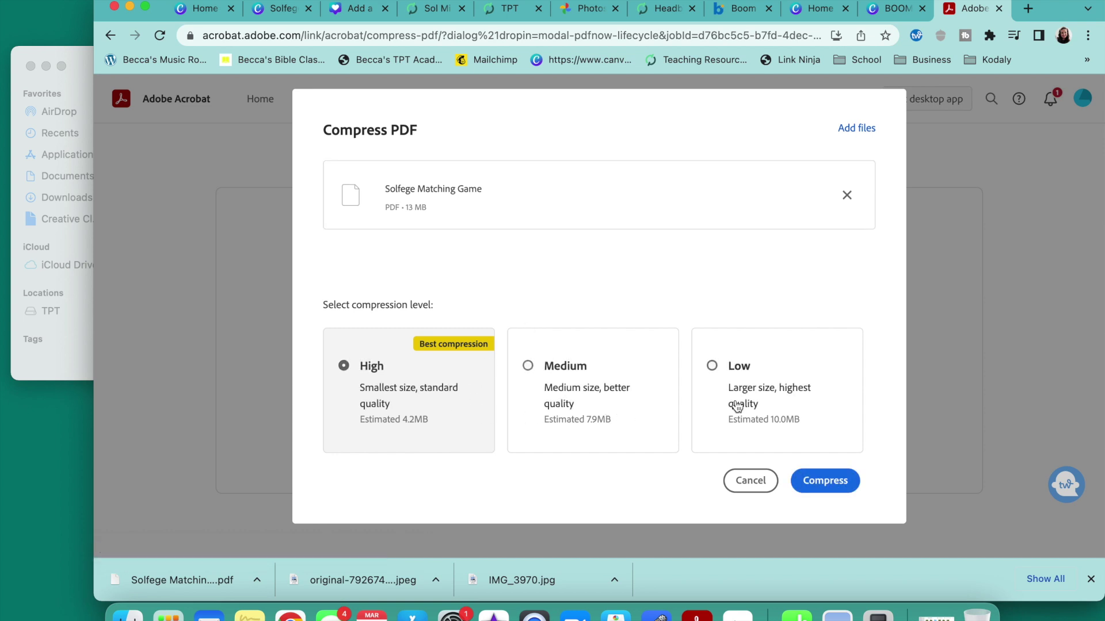
{"action": "left_click", "coordinate": [811, 480]}
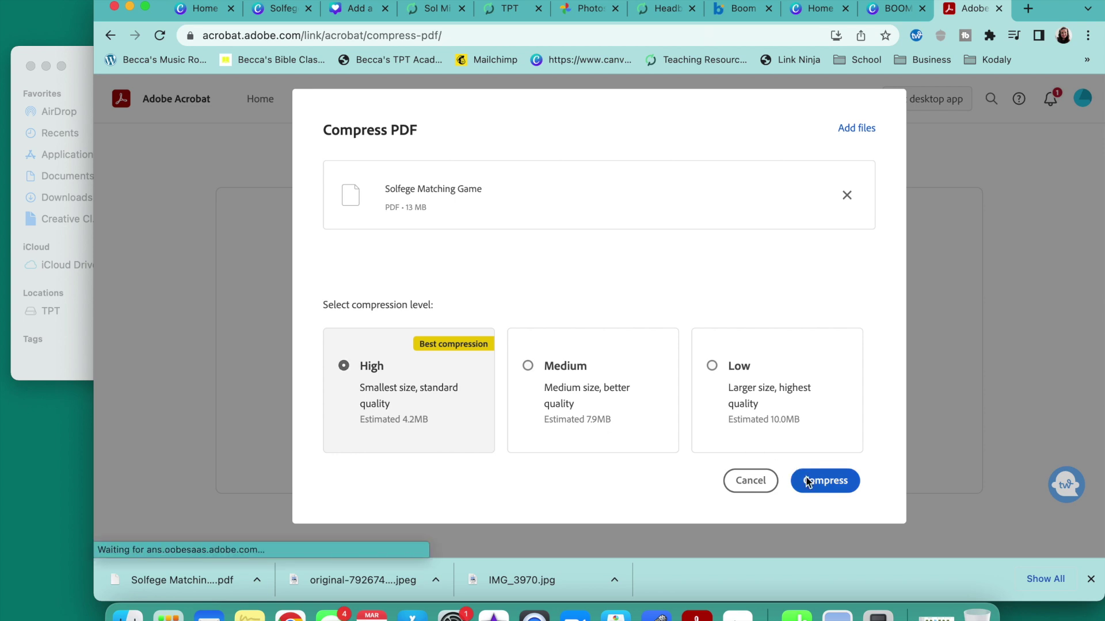
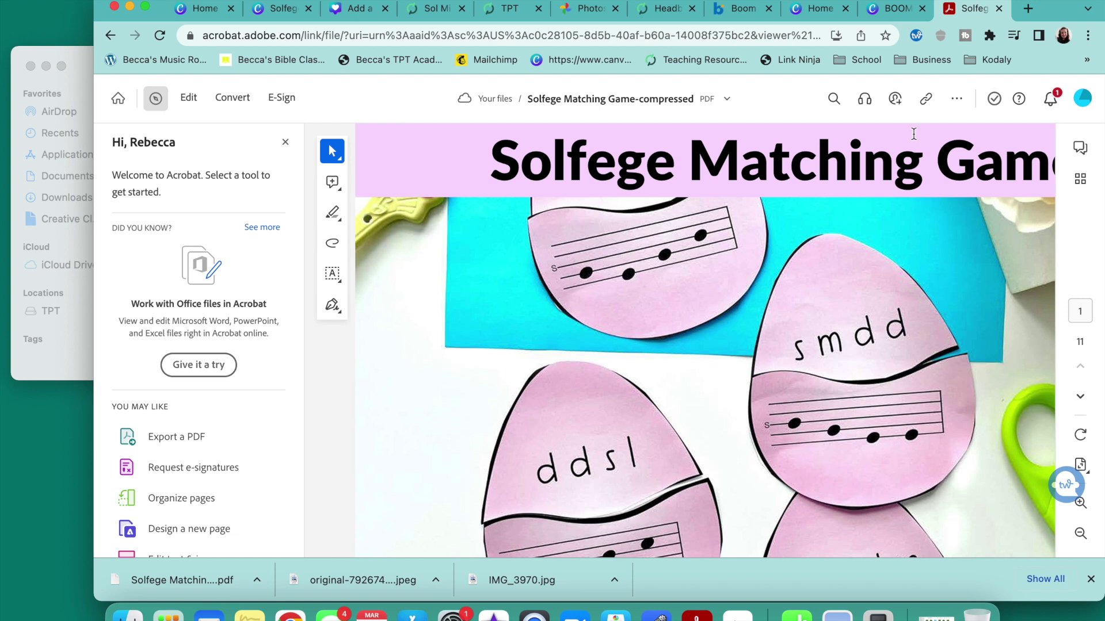
- Download the compressed PDF from Acrobat and put a copy into the Matching games folder in Finder
{"action": "left_click", "coordinate": [956, 98]}
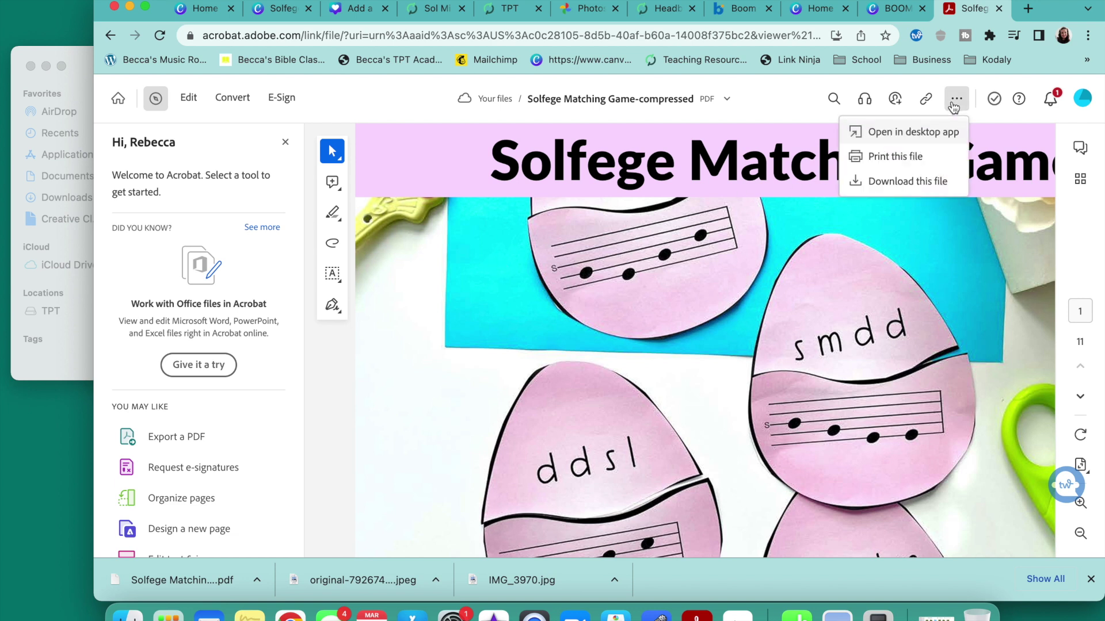
{"action": "left_click", "coordinate": [909, 181]}
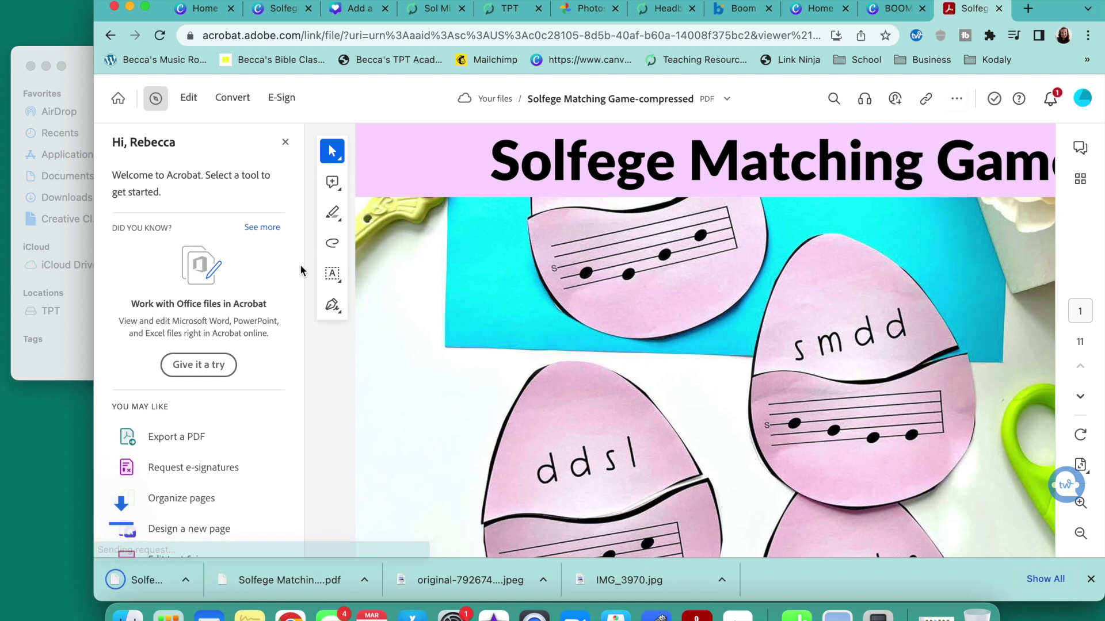
{"action": "key", "text": "super+Tab"}
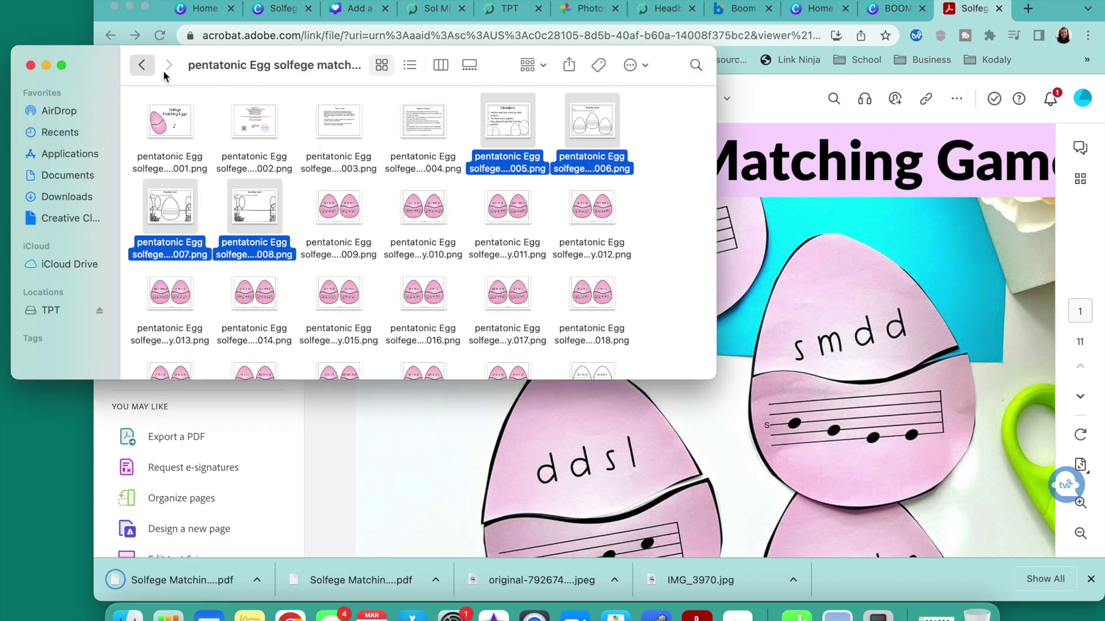
{"action": "left_click", "coordinate": [142, 64]}
{"action": "left_click_drag", "start_coordinate": [145, 65], "coordinate": [132, 69]}
{"action": "left_click_drag", "start_coordinate": [172, 575], "coordinate": [49, 336]}
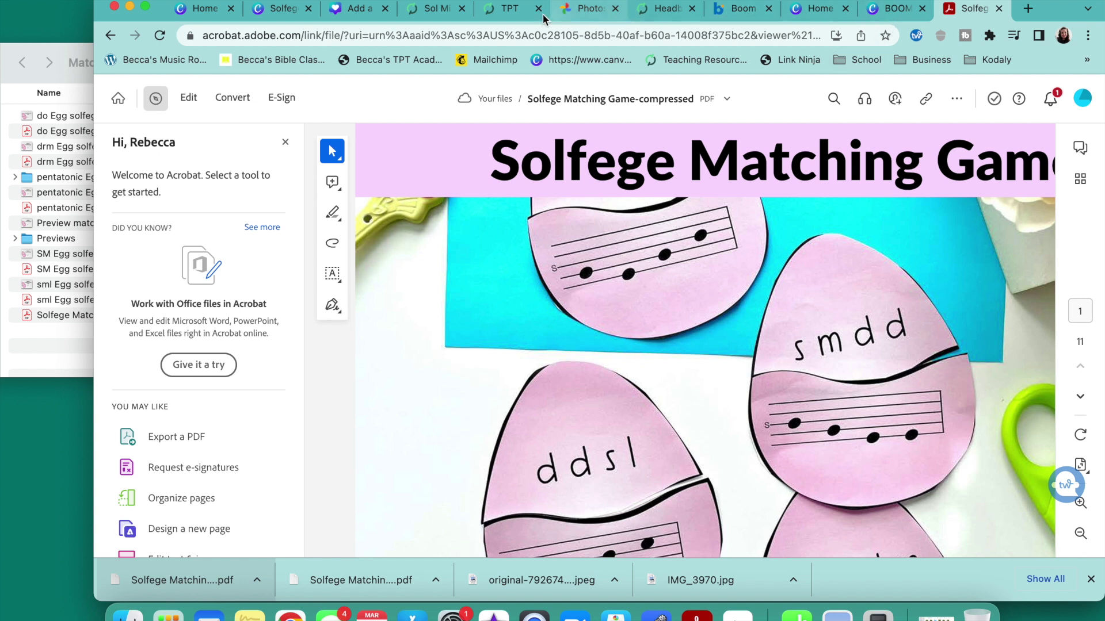
- Switch to the Sol Mi Solfege Matching Egg Game listing on TPT, open it for editing and remove its existing preview file
{"action": "left_click", "coordinate": [432, 9]}
{"action": "scroll", "coordinate": [495, 285], "scroll_direction": "up", "scroll_amount": 10}
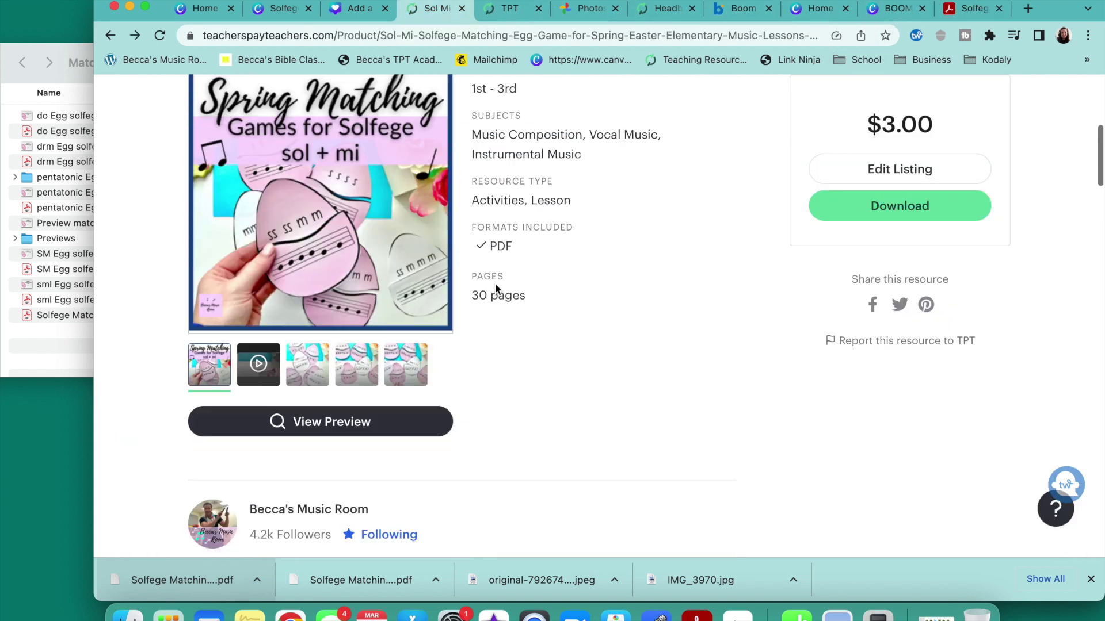
{"action": "left_click", "coordinate": [833, 240]}
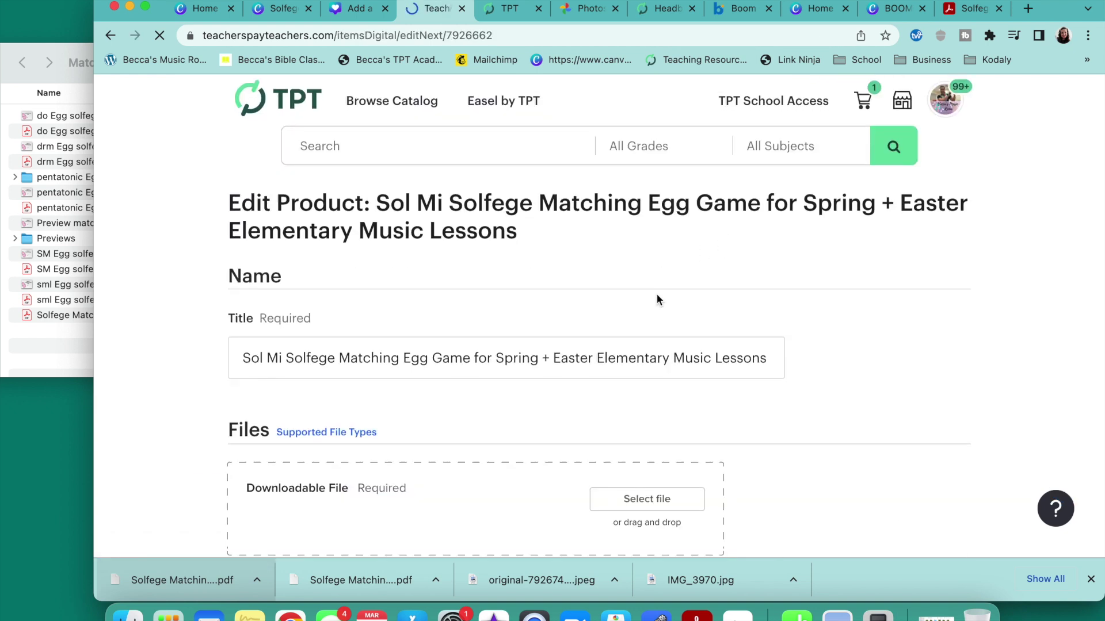
{"action": "scroll", "coordinate": [657, 293], "scroll_direction": "down", "scroll_amount": 5}
{"action": "scroll", "coordinate": [603, 339], "scroll_direction": "down", "scroll_amount": 4}
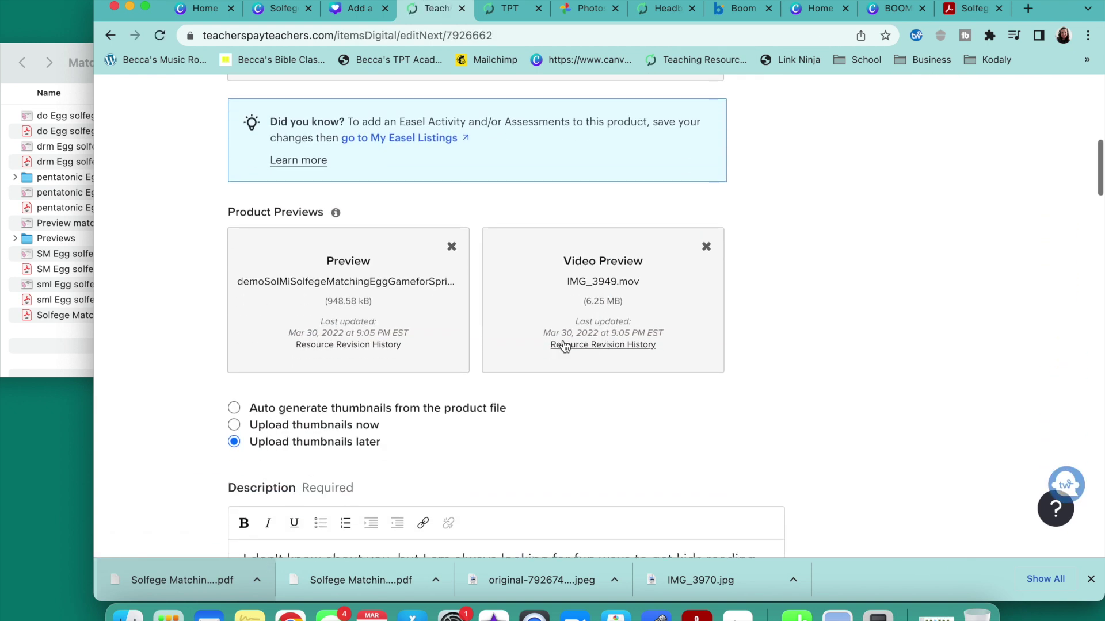
{"action": "left_click", "coordinate": [451, 248]}
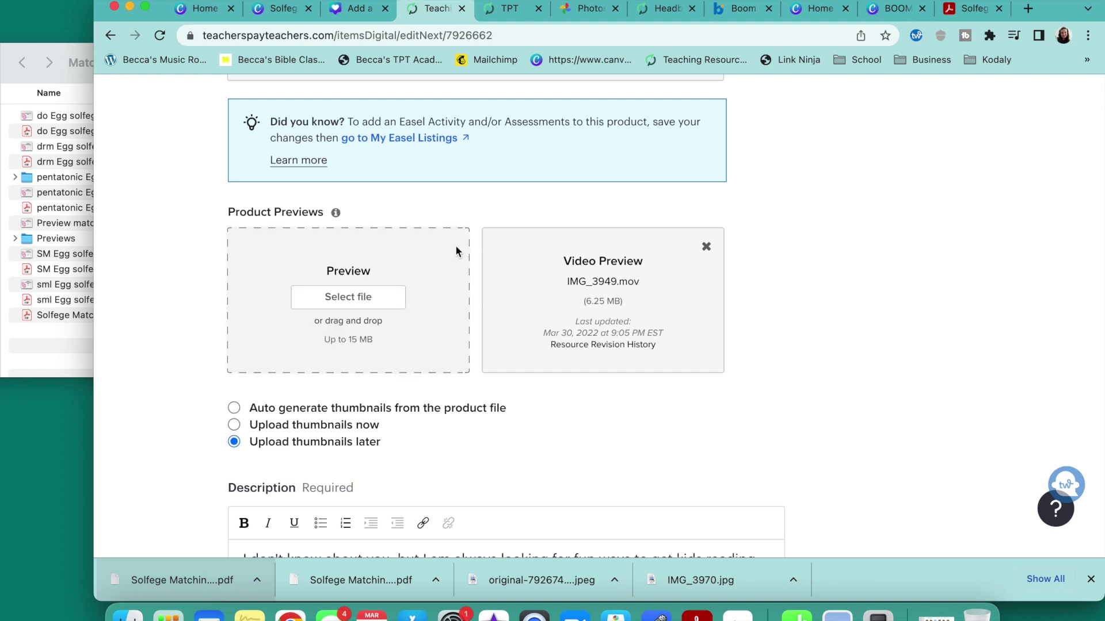
- Choose the compressed Solfege Matching Game PDF from the Matching games folder as the listing's new preview file
{"action": "left_click", "coordinate": [384, 299]}
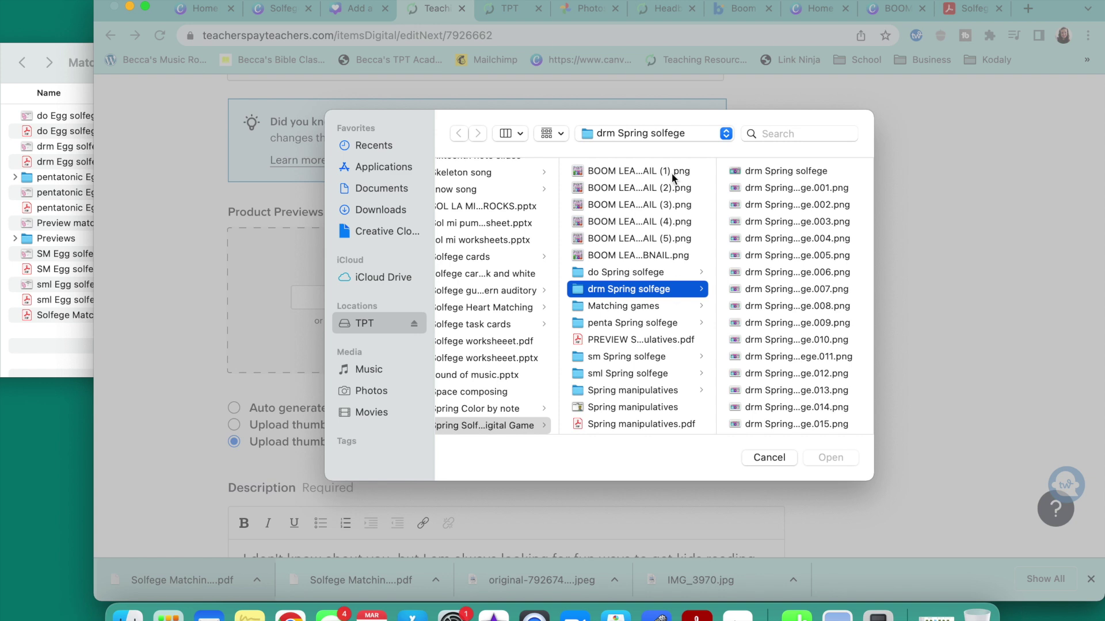
{"action": "scroll", "coordinate": [654, 296], "scroll_direction": "down", "scroll_amount": 2}
{"action": "scroll", "coordinate": [527, 336], "scroll_direction": "down", "scroll_amount": 1}
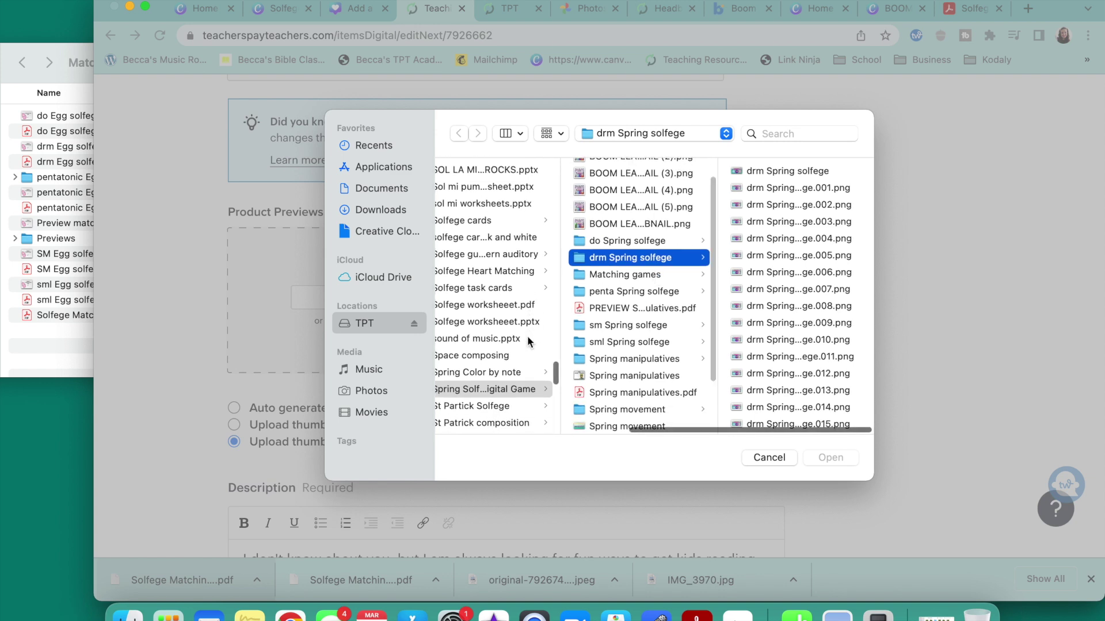
{"action": "scroll", "coordinate": [527, 336], "scroll_direction": "left", "scroll_amount": 2}
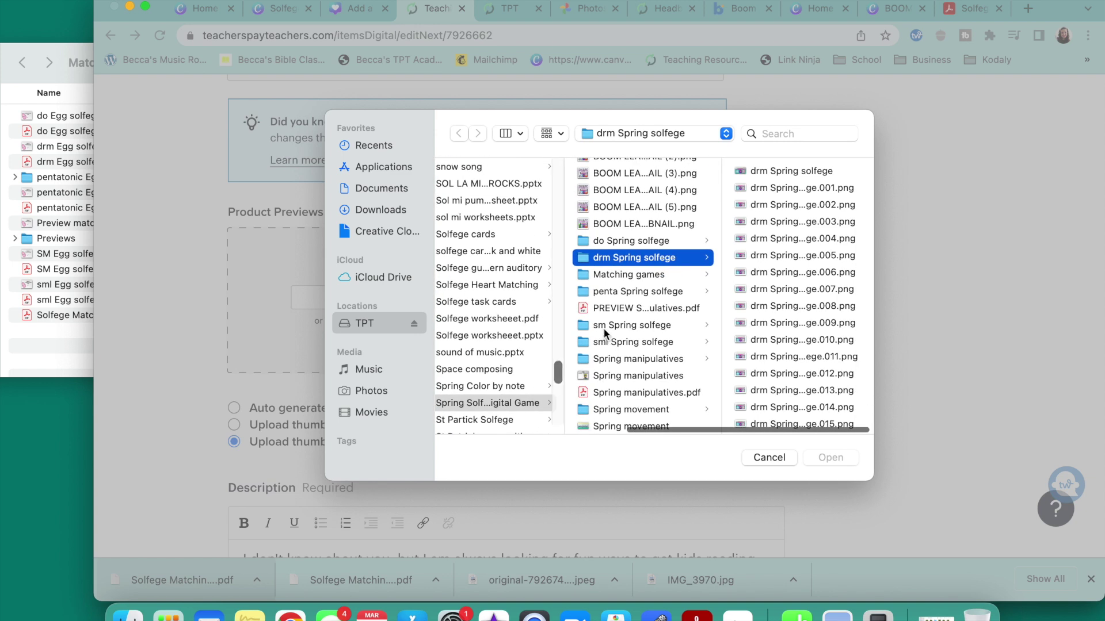
{"action": "left_click", "coordinate": [618, 276]}
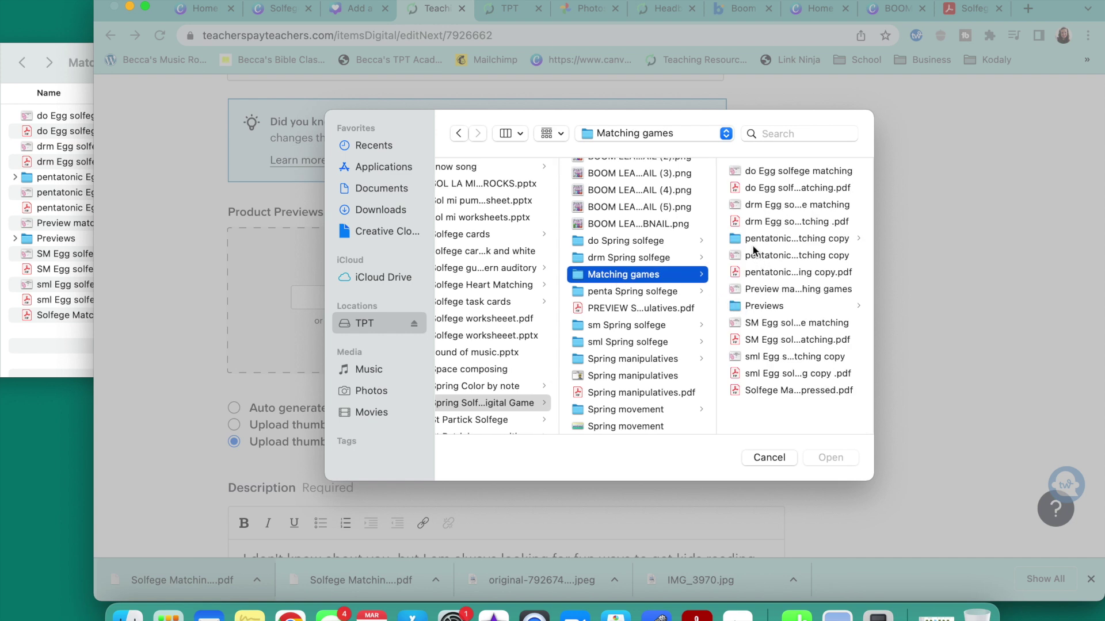
{"action": "left_click", "coordinate": [769, 391]}
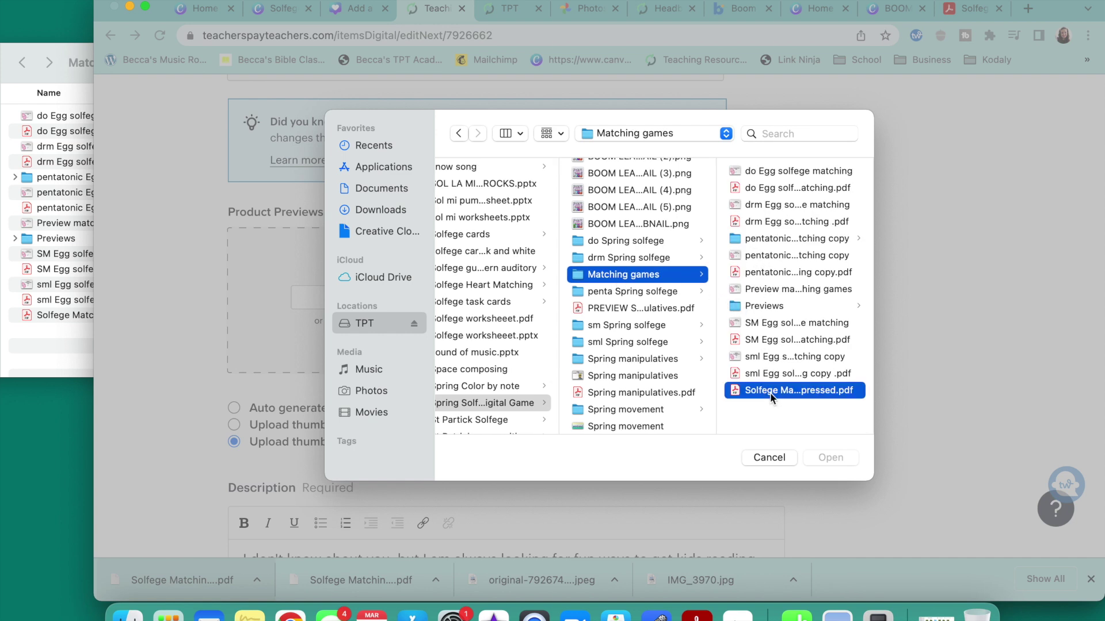
{"action": "key", "text": "Return"}
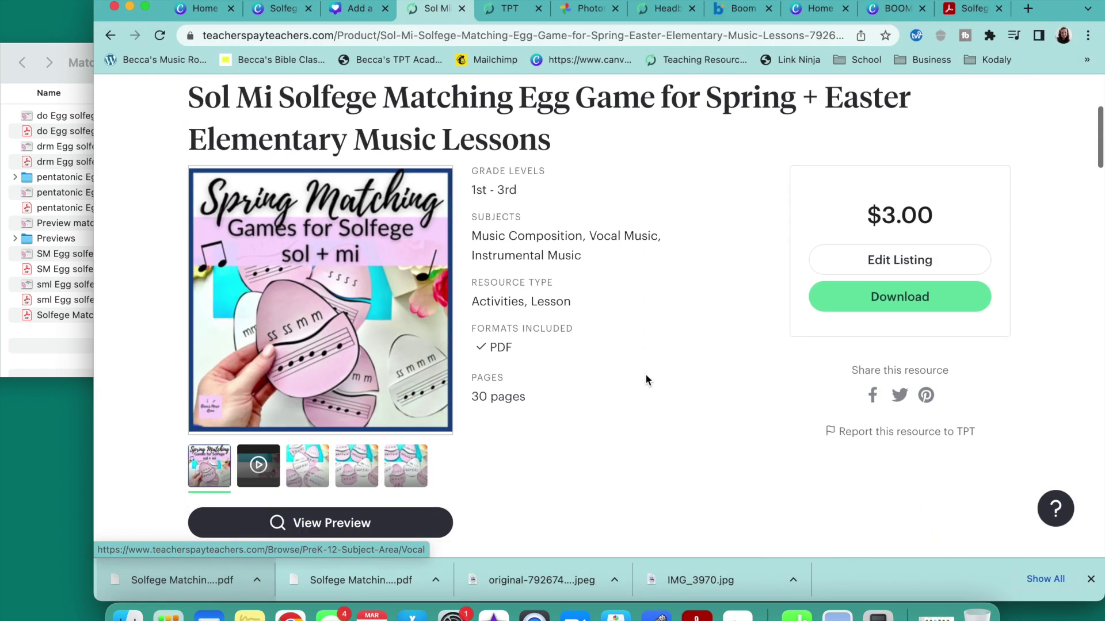
- Open the listing's preview and look through its pages to check the images and descriptive text
{"action": "scroll", "coordinate": [487, 417], "scroll_direction": "down", "scroll_amount": 2}
{"action": "left_click", "coordinate": [412, 424]}
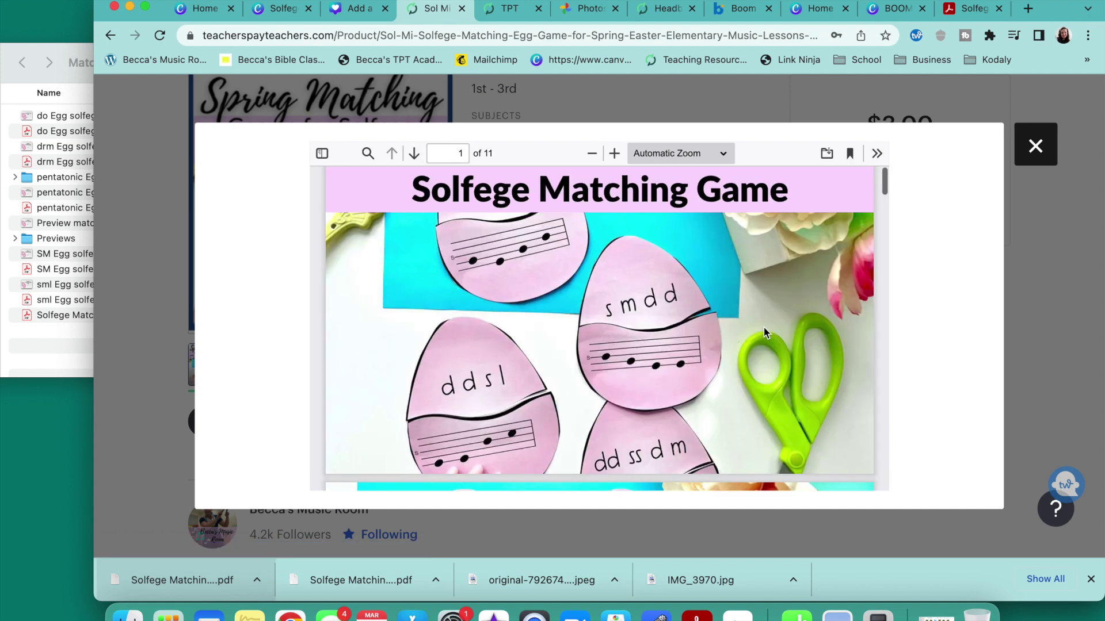
{"action": "scroll", "coordinate": [764, 333], "scroll_direction": "down", "scroll_amount": 5}
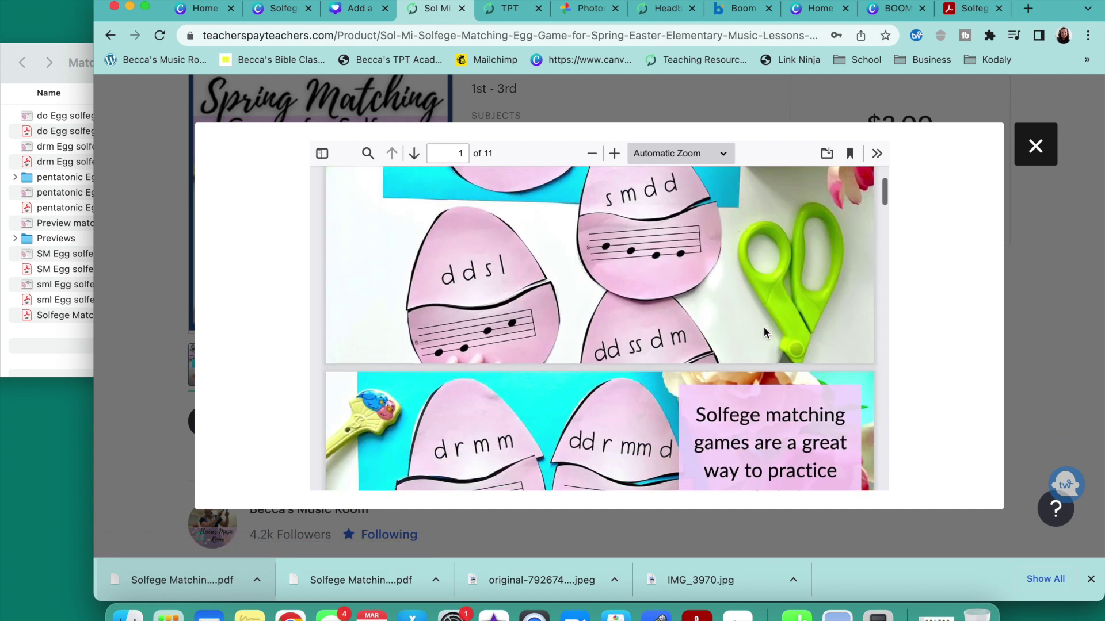
{"action": "scroll", "coordinate": [764, 327], "scroll_direction": "down", "scroll_amount": 1}
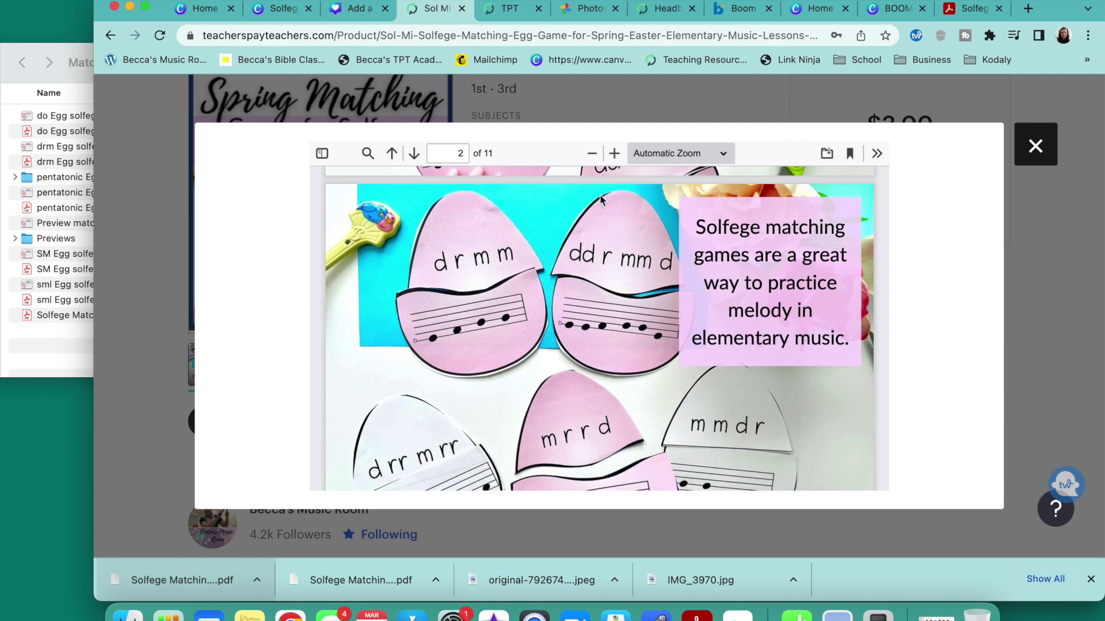
{"action": "scroll", "coordinate": [641, 340], "scroll_direction": "down", "scroll_amount": 10}
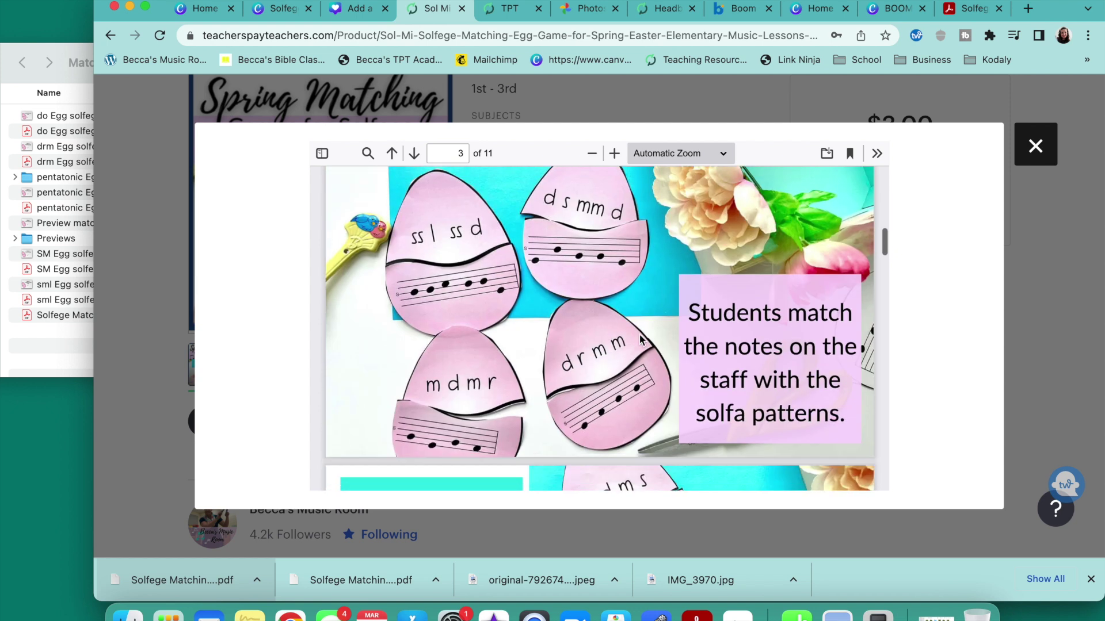
{"action": "scroll", "coordinate": [640, 339], "scroll_direction": "down", "scroll_amount": 8}
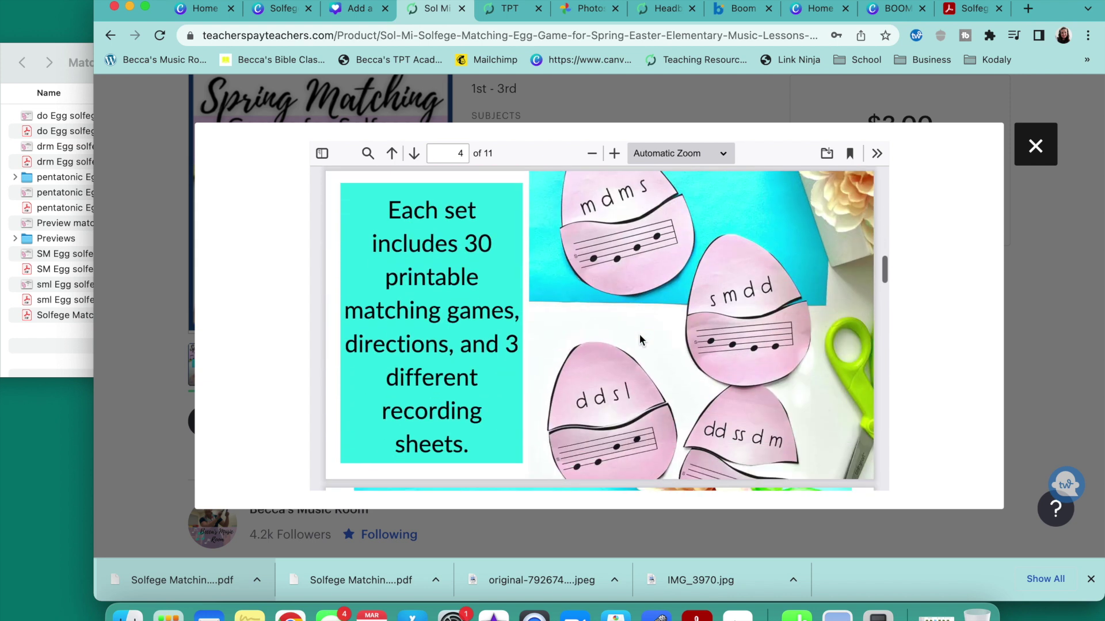
{"action": "scroll", "coordinate": [640, 340], "scroll_direction": "down", "scroll_amount": 10}
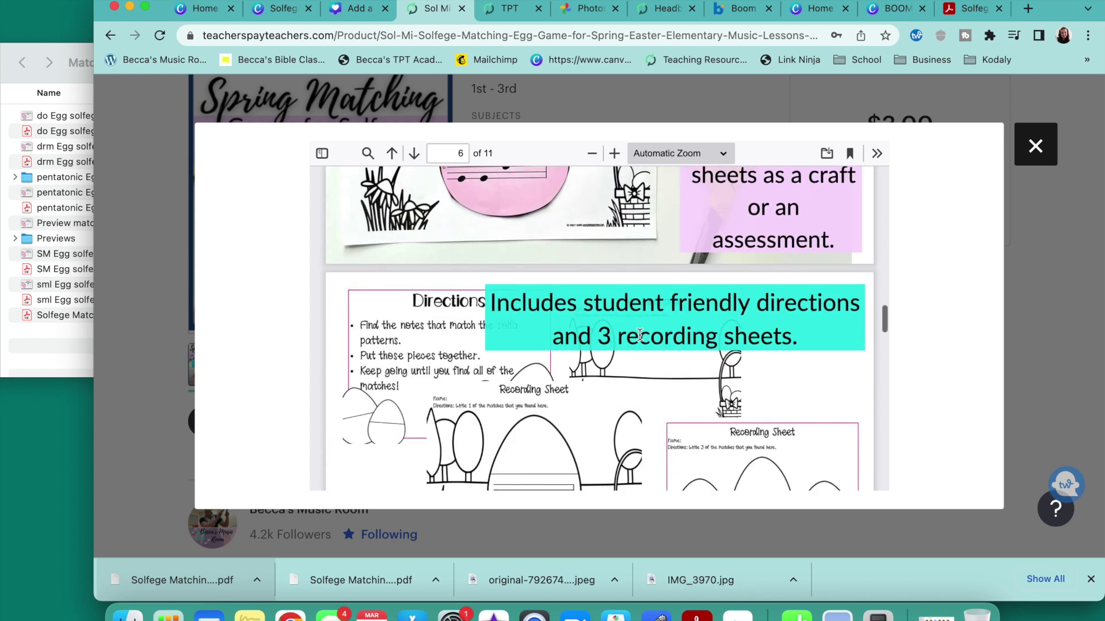
{"action": "scroll", "coordinate": [640, 339], "scroll_direction": "down", "scroll_amount": 10}
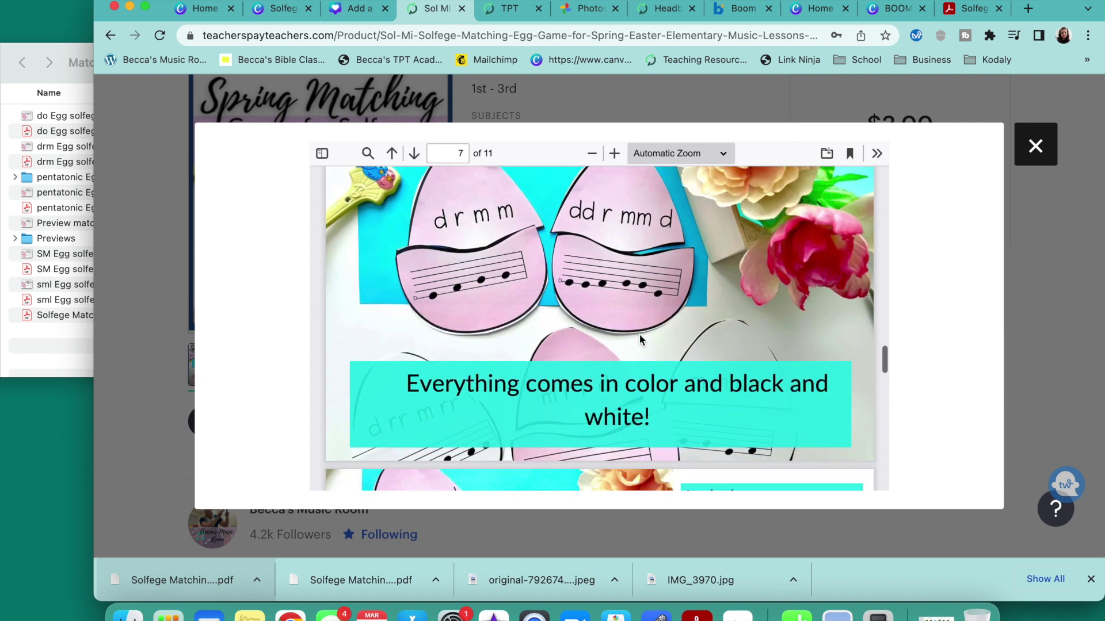
{"action": "scroll", "coordinate": [639, 338], "scroll_direction": "up", "scroll_amount": 5}
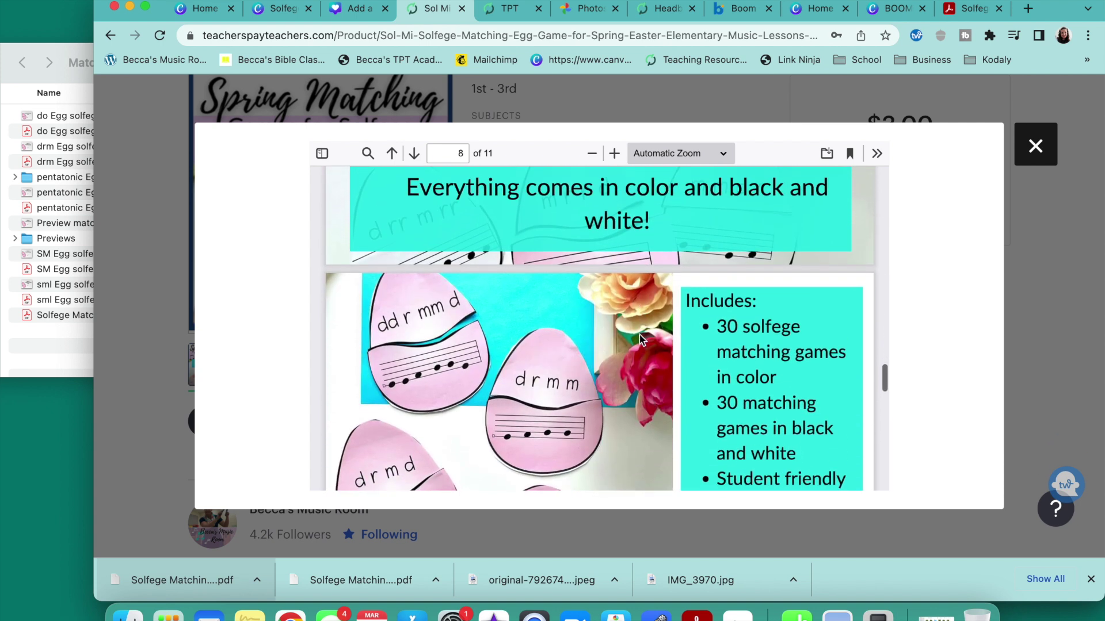
{"action": "scroll", "coordinate": [639, 337], "scroll_direction": "up", "scroll_amount": 20}
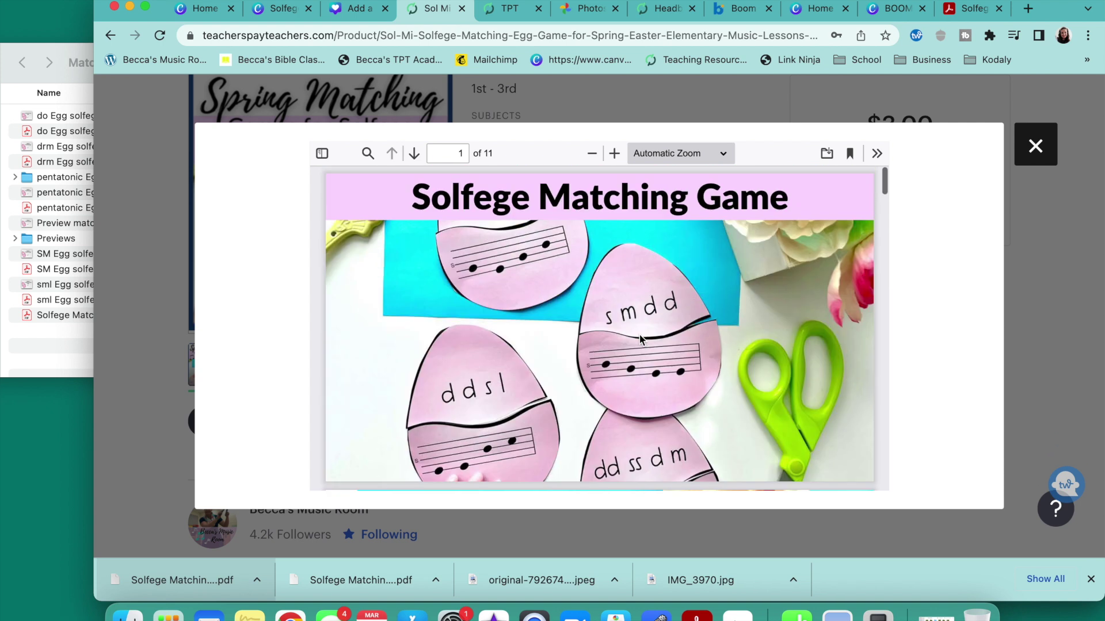
{"action": "scroll", "coordinate": [640, 334], "scroll_direction": "up", "scroll_amount": 2}
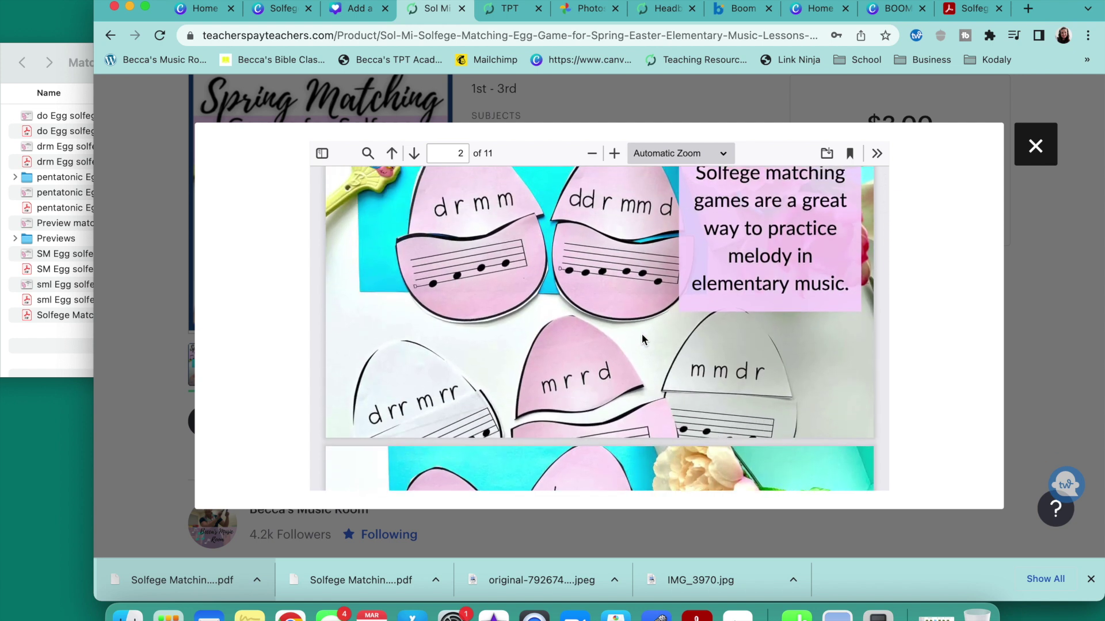
{"action": "scroll", "coordinate": [641, 336], "scroll_direction": "up", "scroll_amount": 2}
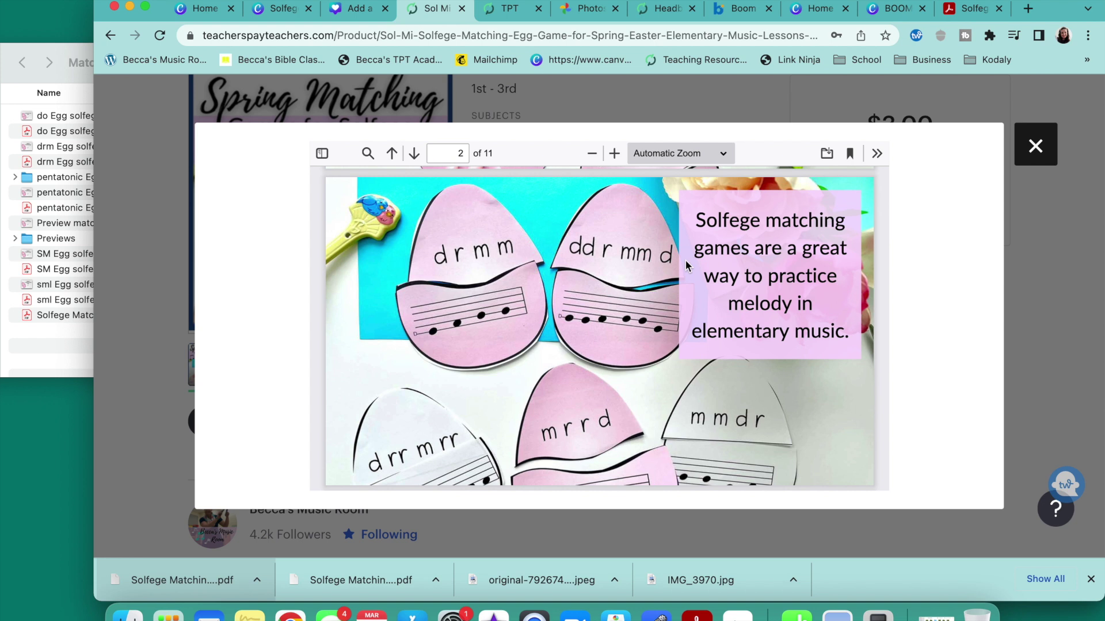
{"action": "scroll", "coordinate": [686, 266], "scroll_direction": "down", "scroll_amount": 7}
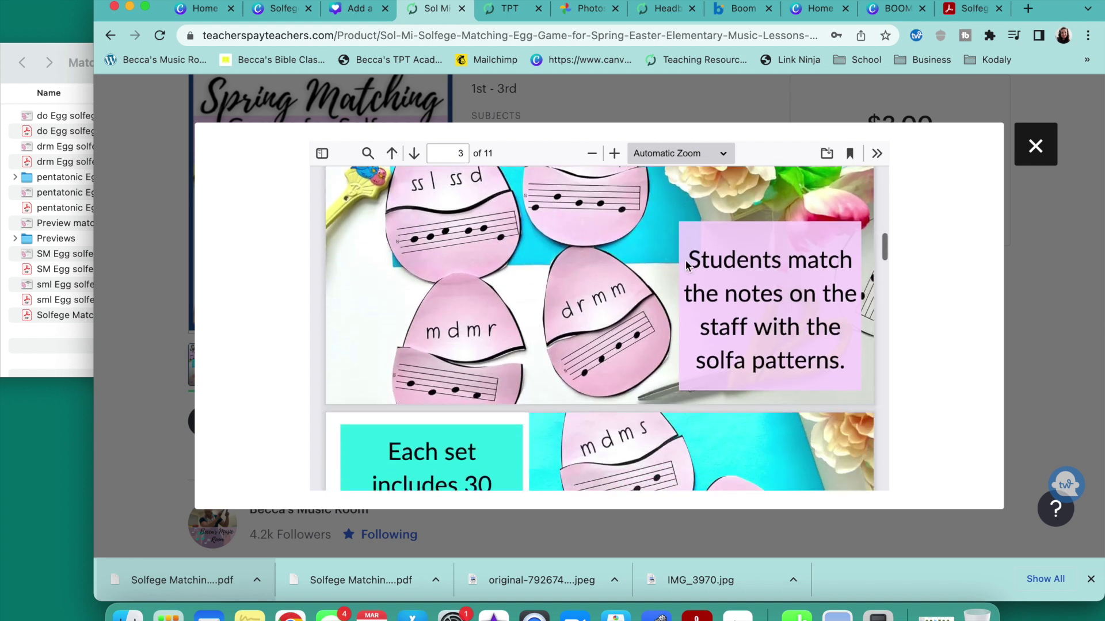
- Review pages 3 to 7 of the preview, checking the matching instructions, set contents, recording sheets and color-version text
{"action": "scroll", "coordinate": [686, 266], "scroll_direction": "down", "scroll_amount": 5}
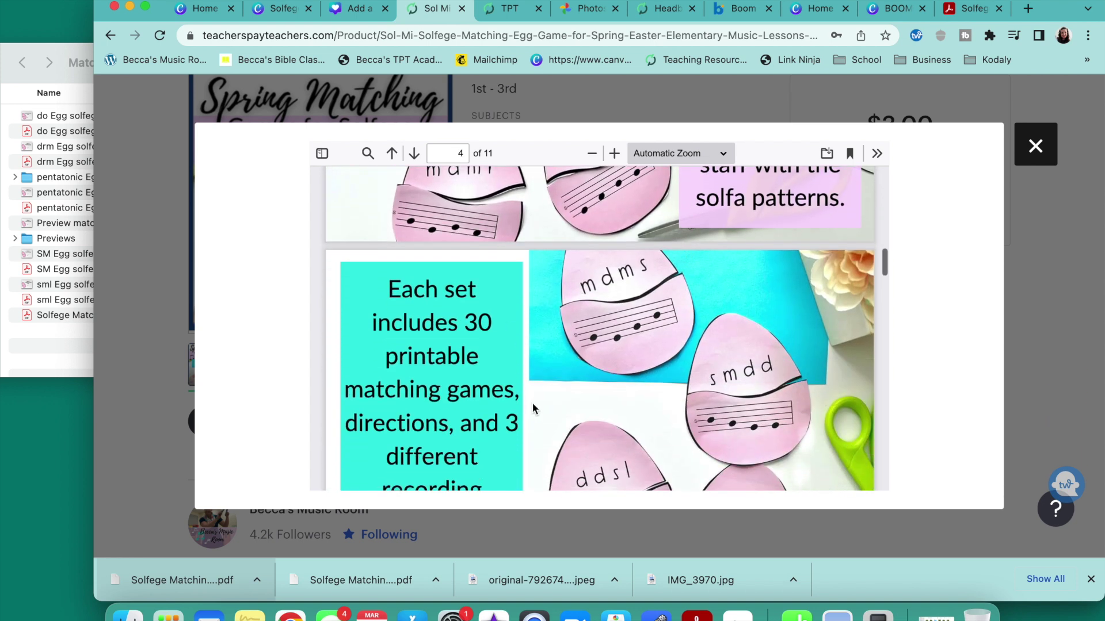
{"action": "scroll", "coordinate": [483, 328], "scroll_direction": "down", "scroll_amount": 6}
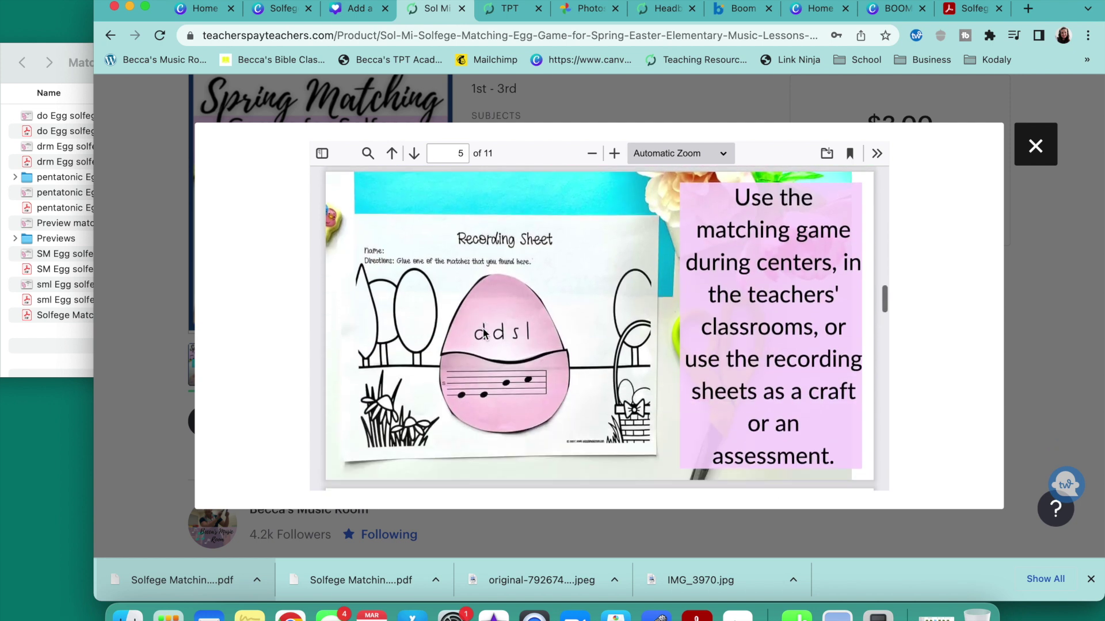
{"action": "scroll", "coordinate": [745, 286], "scroll_direction": "down", "scroll_amount": 5}
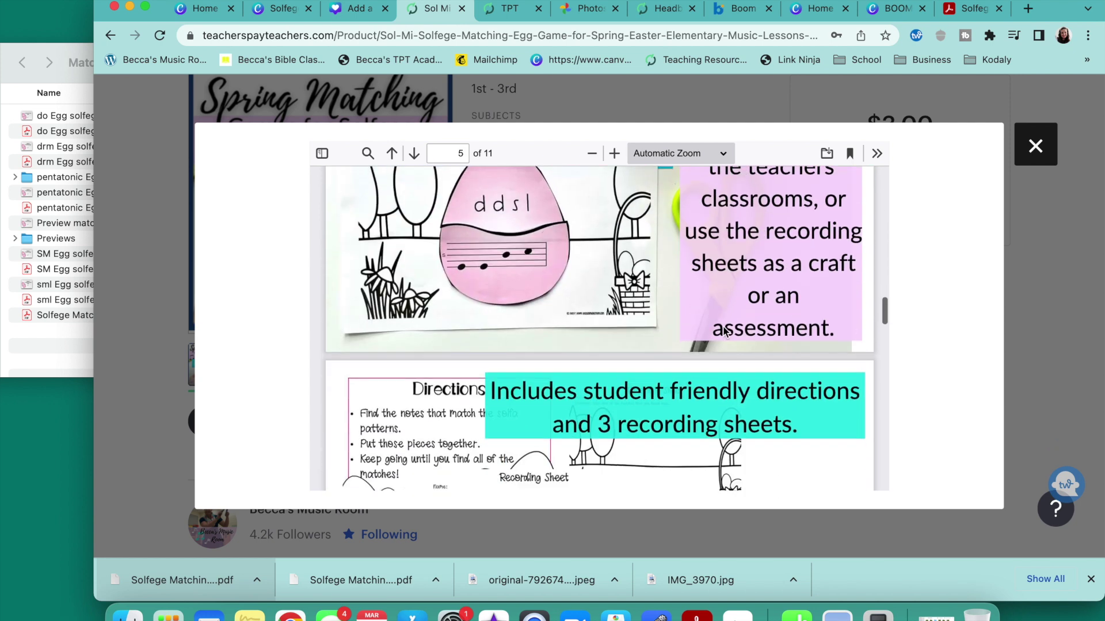
{"action": "scroll", "coordinate": [607, 252], "scroll_direction": "down", "scroll_amount": 4}
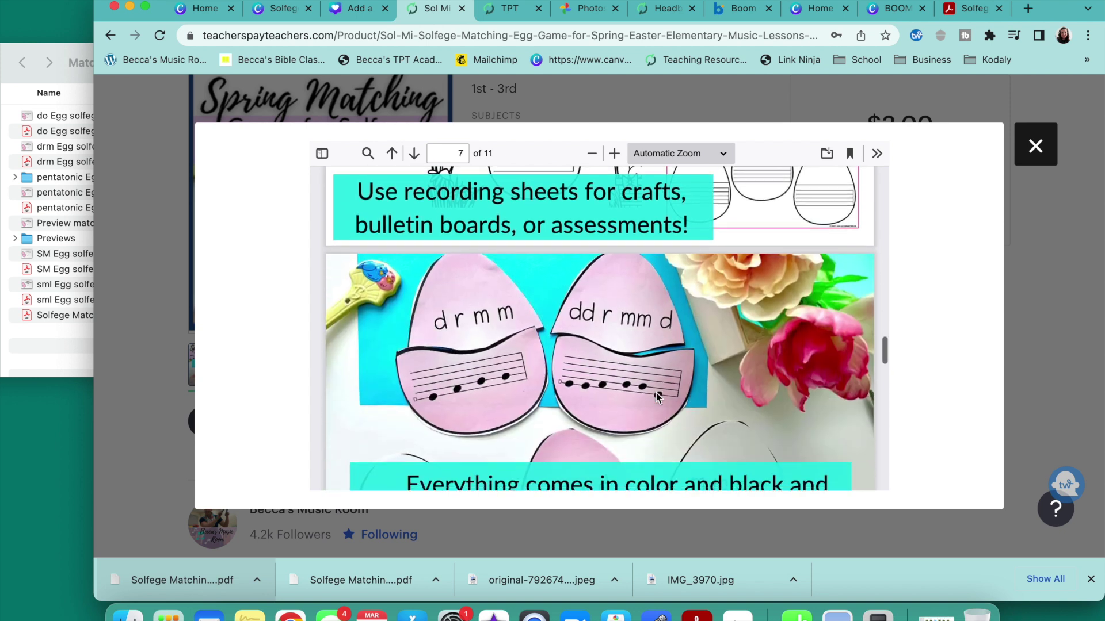
{"action": "scroll", "coordinate": [704, 247], "scroll_direction": "up", "scroll_amount": 3}
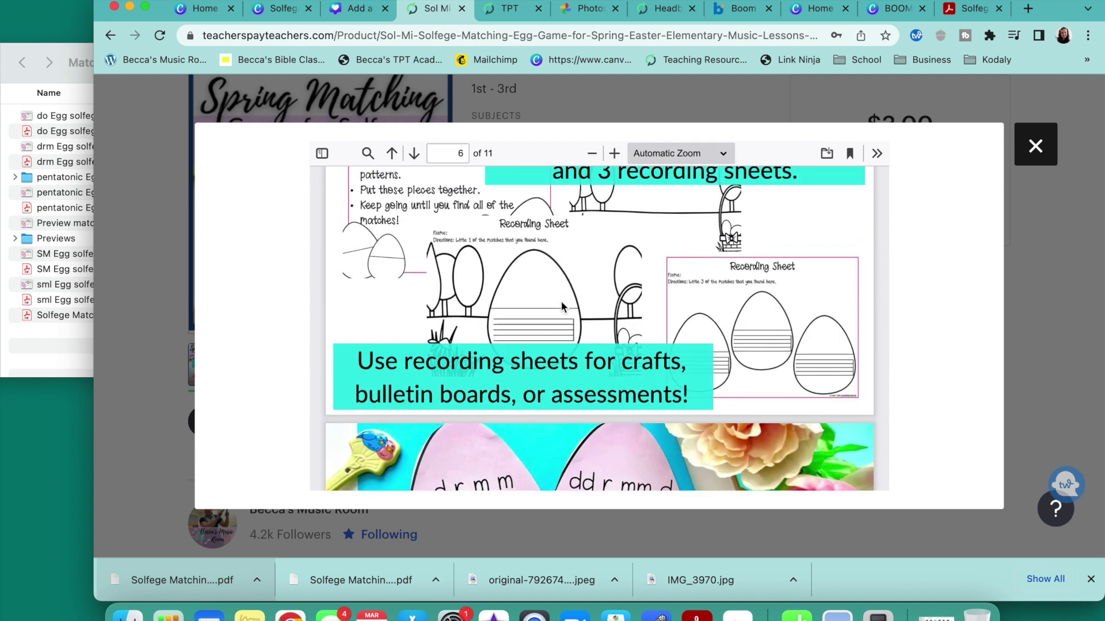
{"action": "scroll", "coordinate": [624, 308], "scroll_direction": "down", "scroll_amount": 2}
{"action": "scroll", "coordinate": [615, 291], "scroll_direction": "up", "scroll_amount": 3}
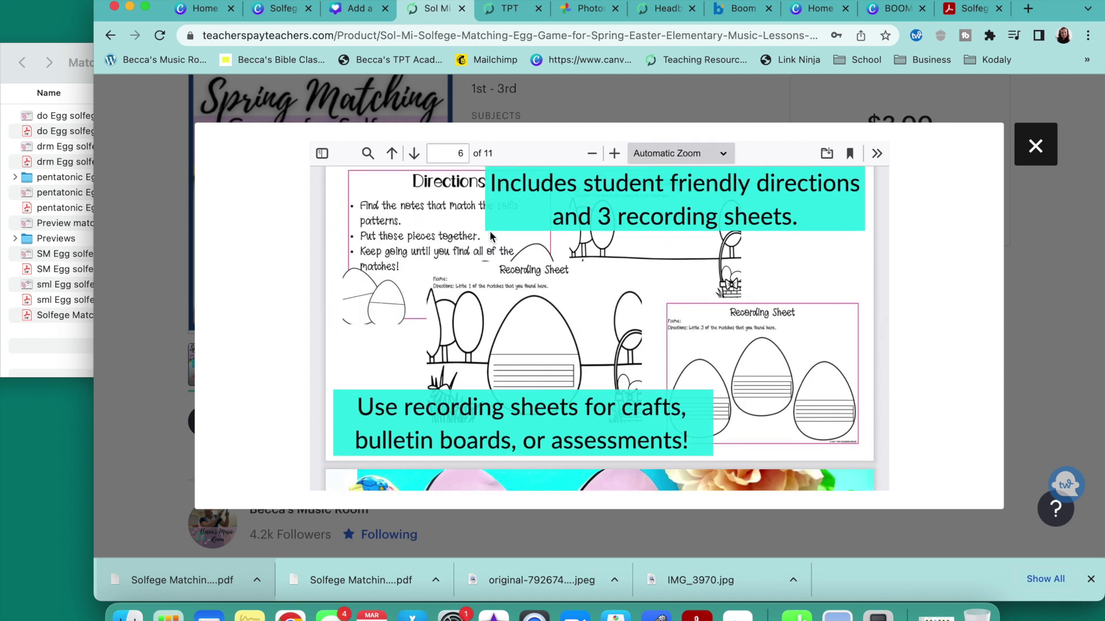
{"action": "scroll", "coordinate": [493, 238], "scroll_direction": "down", "scroll_amount": 4}
{"action": "scroll", "coordinate": [508, 330], "scroll_direction": "down", "scroll_amount": 2}
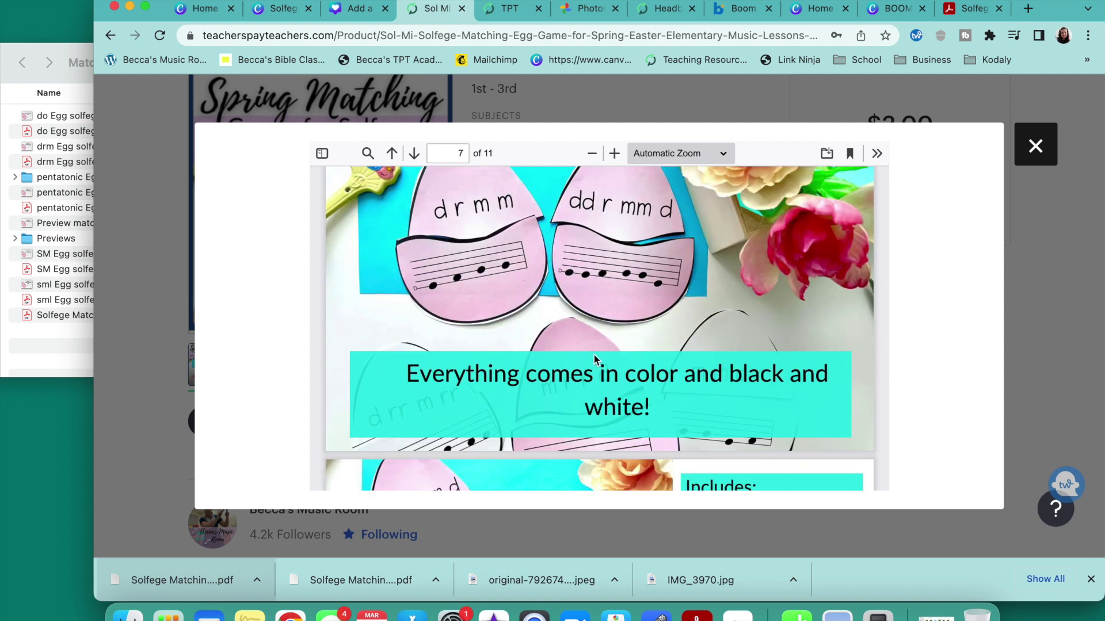
- Review the remaining preview pages covering the included items, uses, matching game levels and bundle promotion
{"action": "scroll", "coordinate": [595, 360], "scroll_direction": "down", "scroll_amount": 5}
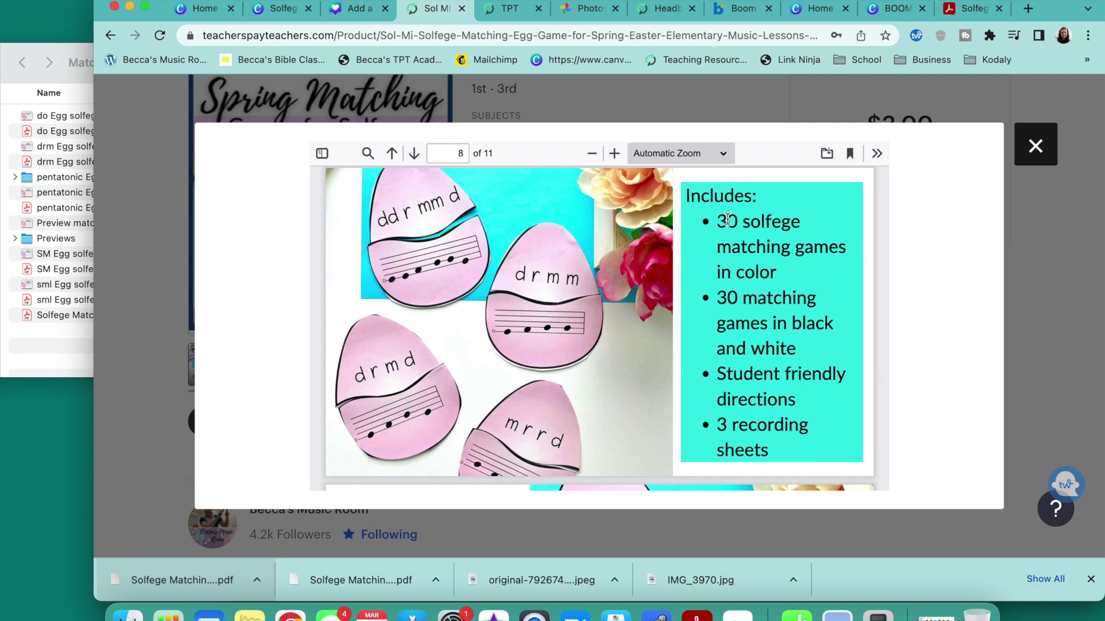
{"action": "scroll", "coordinate": [525, 261], "scroll_direction": "down", "scroll_amount": 5}
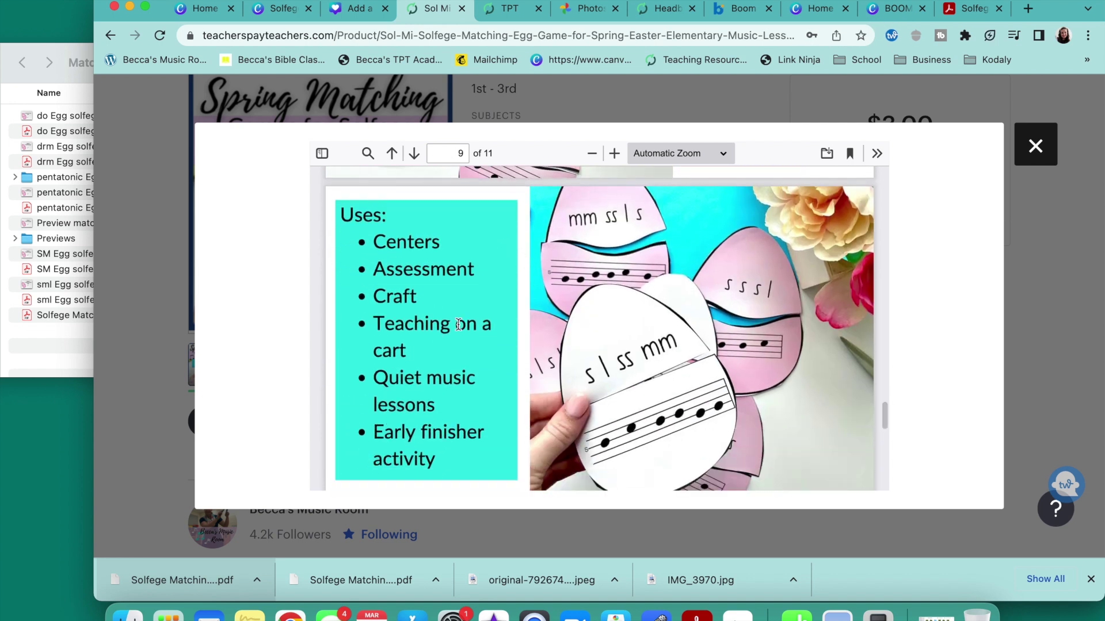
{"action": "scroll", "coordinate": [607, 394], "scroll_direction": "down", "scroll_amount": 5}
{"action": "scroll", "coordinate": [607, 394], "scroll_direction": "down", "scroll_amount": 3}
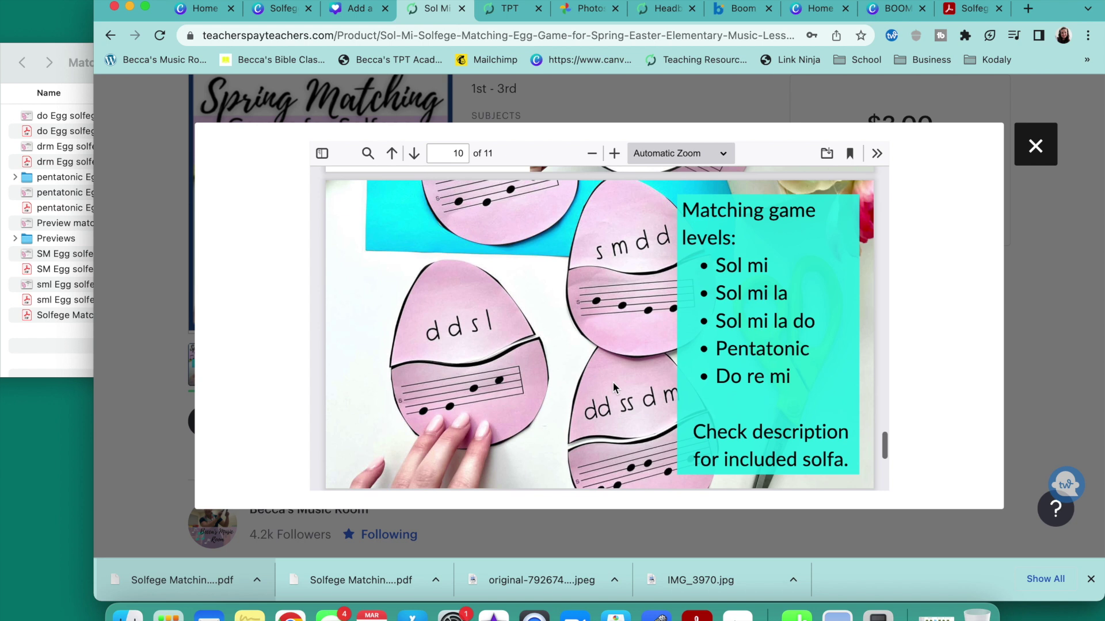
{"action": "scroll", "coordinate": [649, 419], "scroll_direction": "down", "scroll_amount": 1}
{"action": "scroll", "coordinate": [648, 418], "scroll_direction": "down", "scroll_amount": 5}
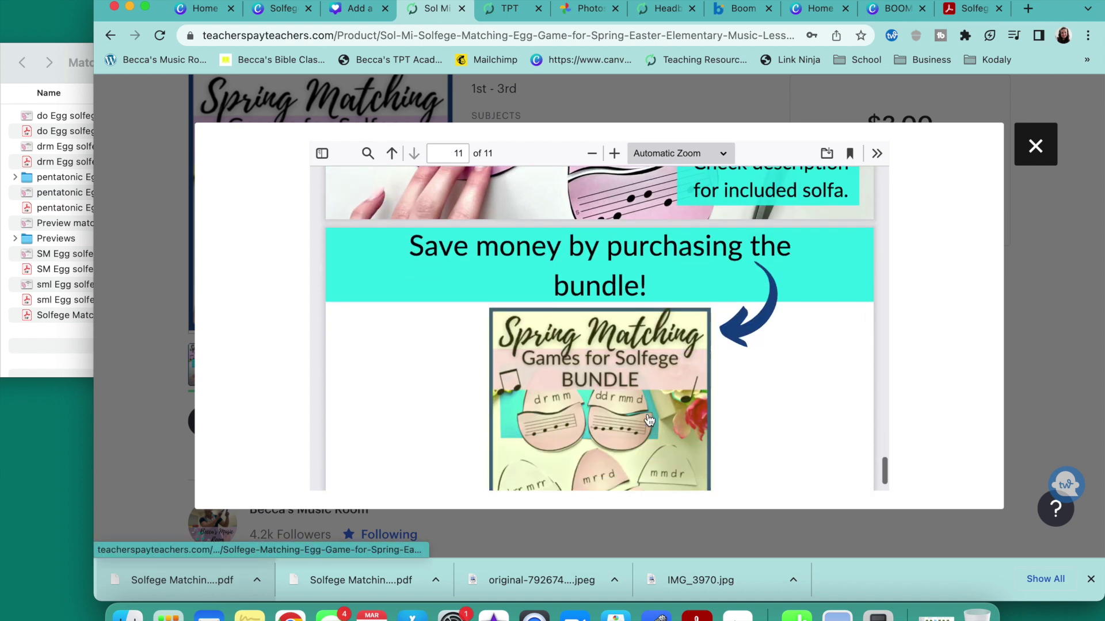
- Follow the preview's bundle cover link to the Solfege Matching Egg Game bundle listing and view its cover image and details
{"action": "left_click", "coordinate": [653, 352]}
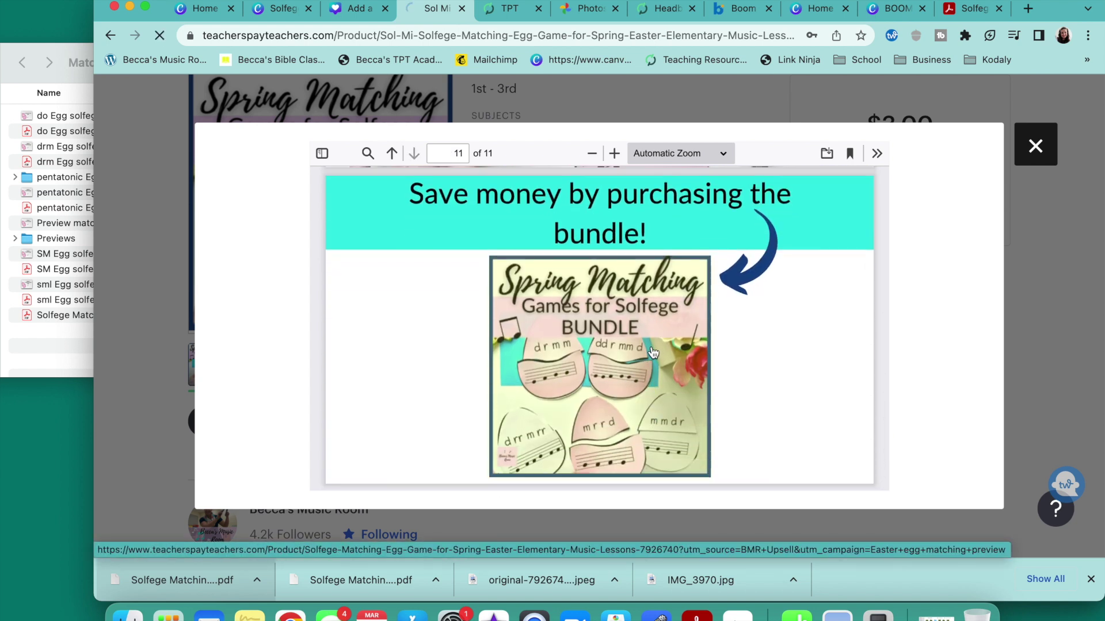
{"action": "scroll", "coordinate": [485, 411], "scroll_direction": "down", "scroll_amount": 3}
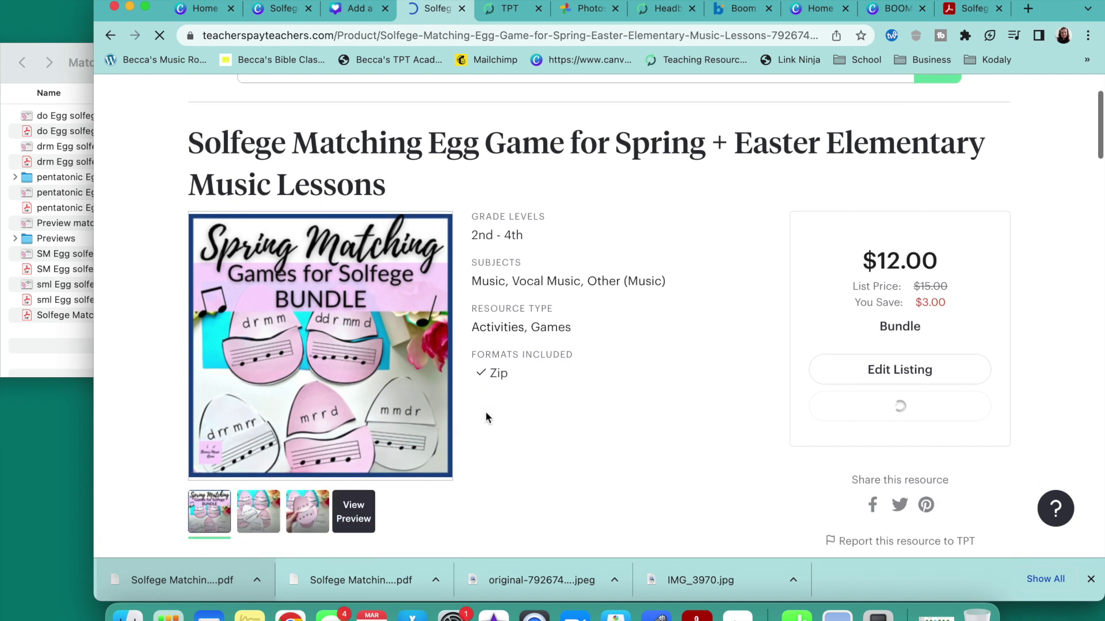
{"action": "scroll", "coordinate": [539, 457], "scroll_direction": "down", "scroll_amount": 3}
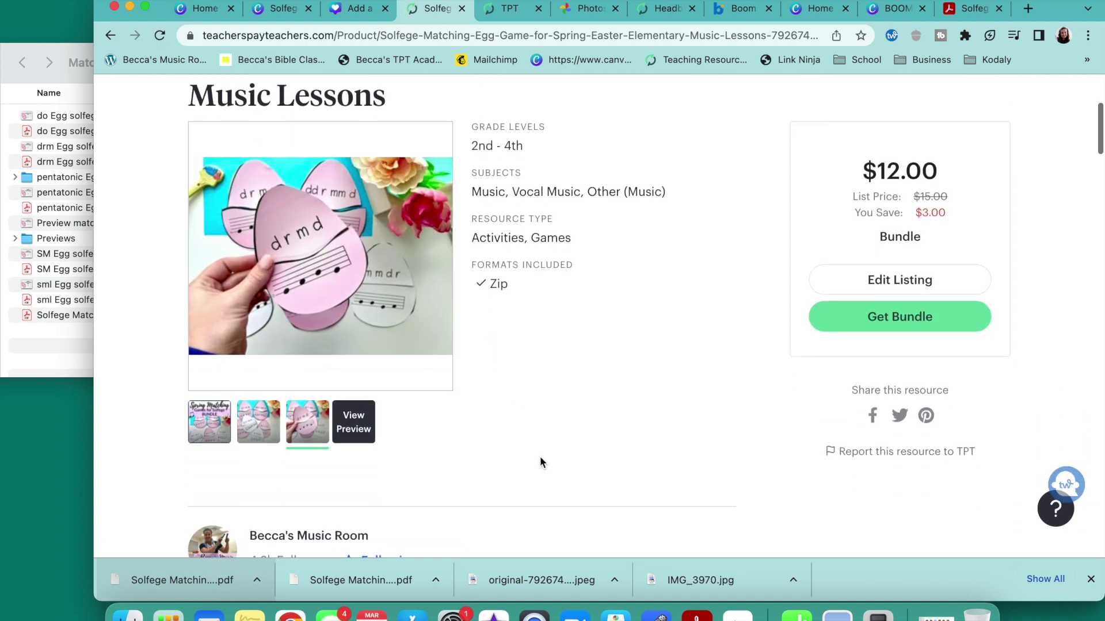
{"action": "scroll", "coordinate": [540, 457], "scroll_direction": "up", "scroll_amount": 2}
{"action": "left_click", "coordinate": [211, 477]}
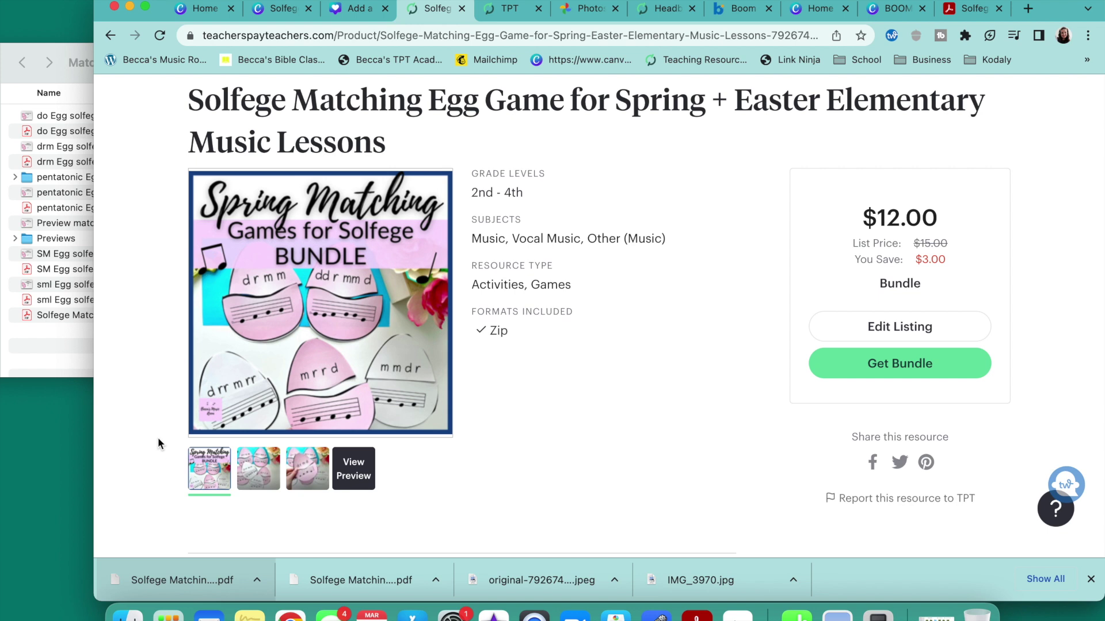